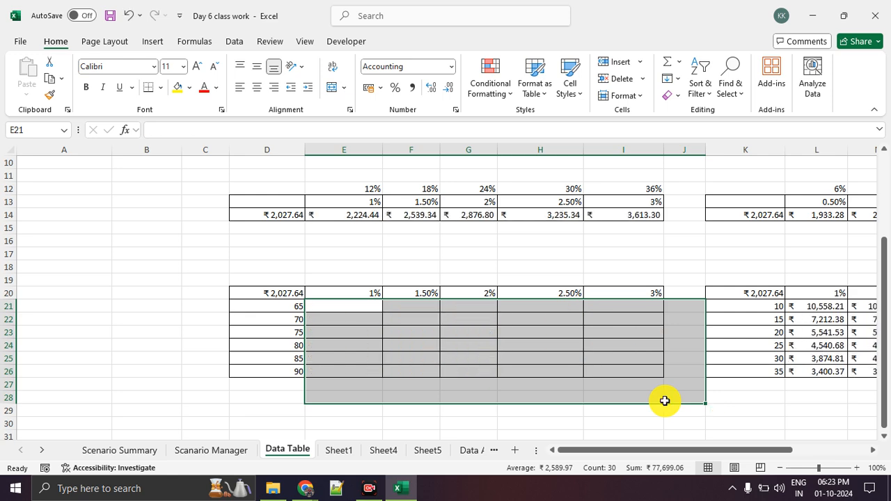
- Clear the calculated payments from cells I3:J9 beside the terms 30 to 107
scroll(658, 389, up, 3)
drag(650, 189, 664, 260)
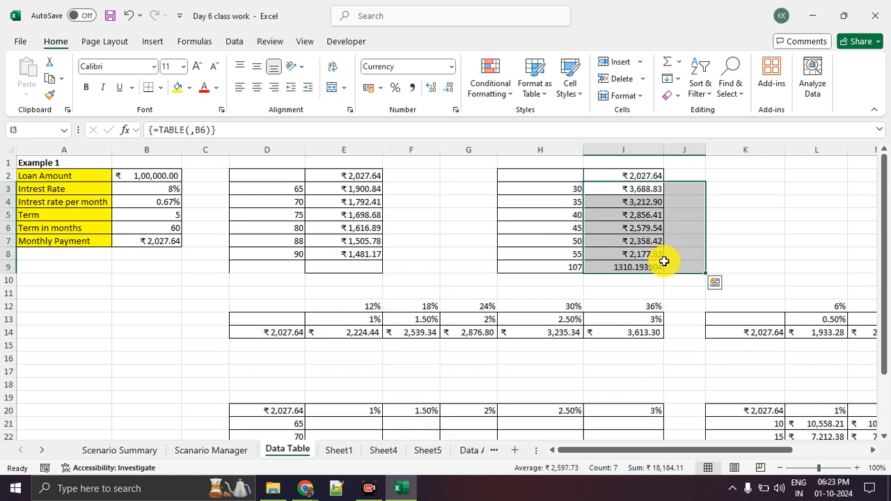
key(Delete)
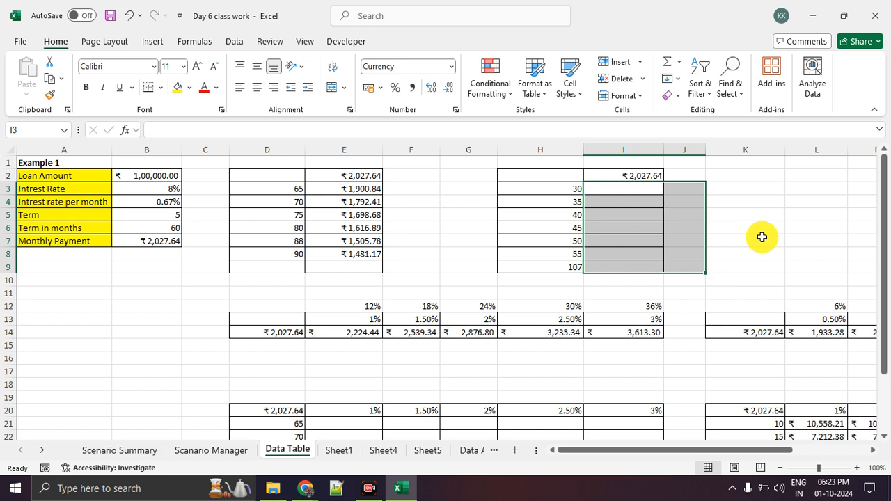
click(762, 237)
click(629, 175)
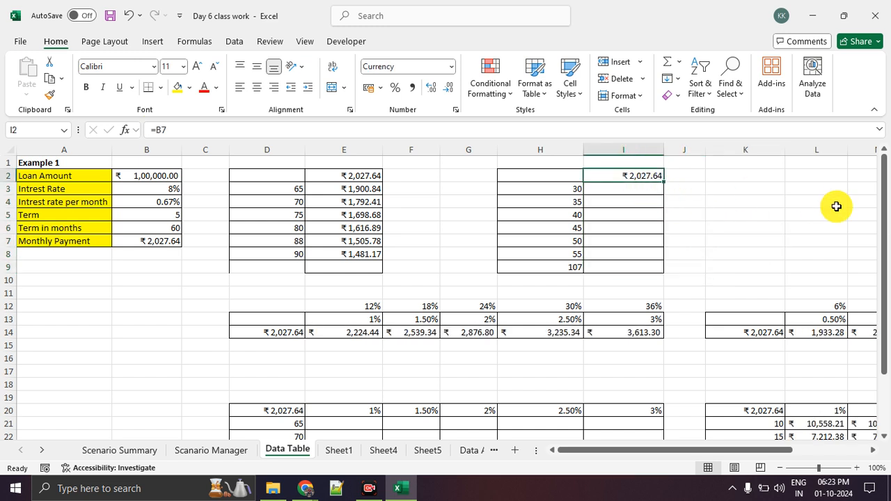
drag(571, 189, 567, 257)
click(570, 215)
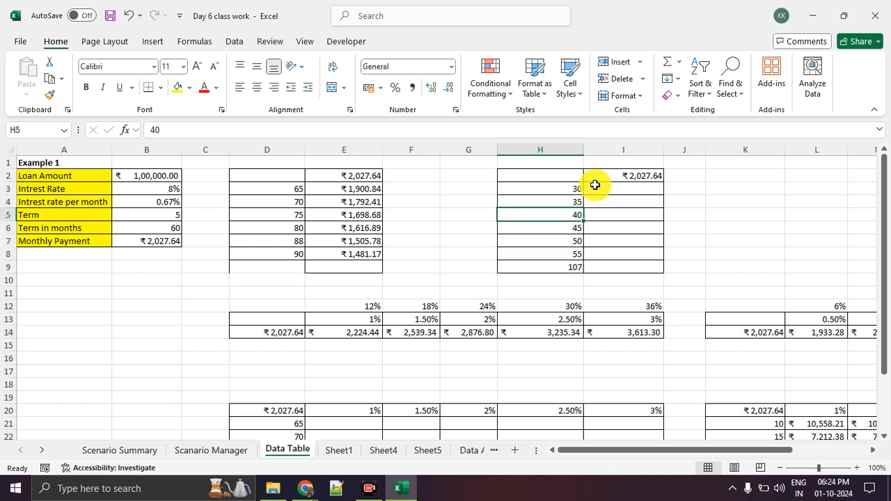
drag(595, 185, 612, 260)
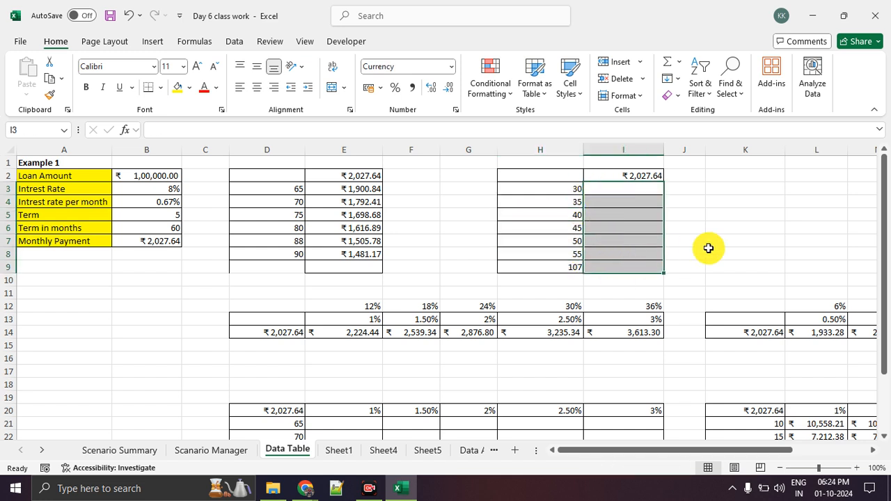
click(710, 252)
scroll(708, 248, down, 5)
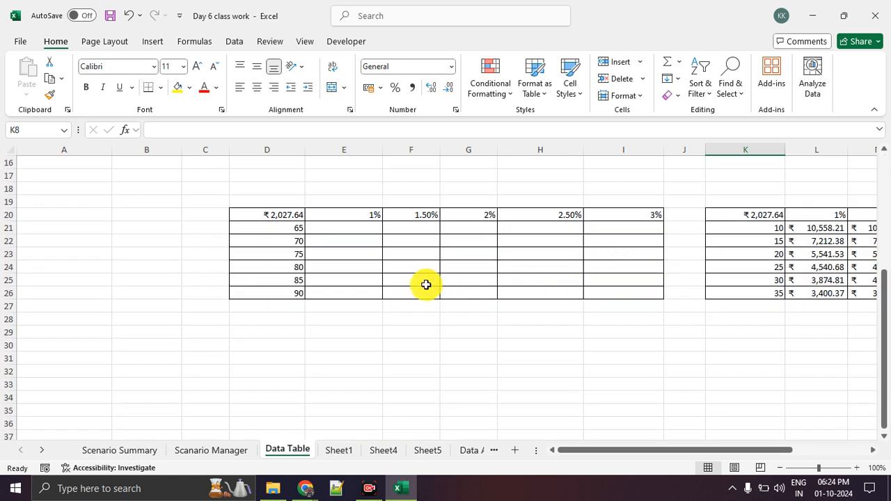
scroll(420, 285, up, 5)
key(ctrl+1)
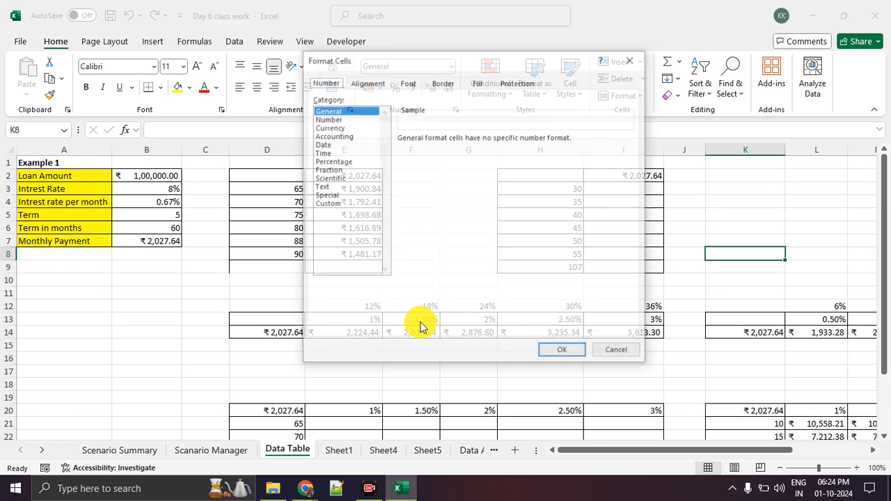
click(631, 59)
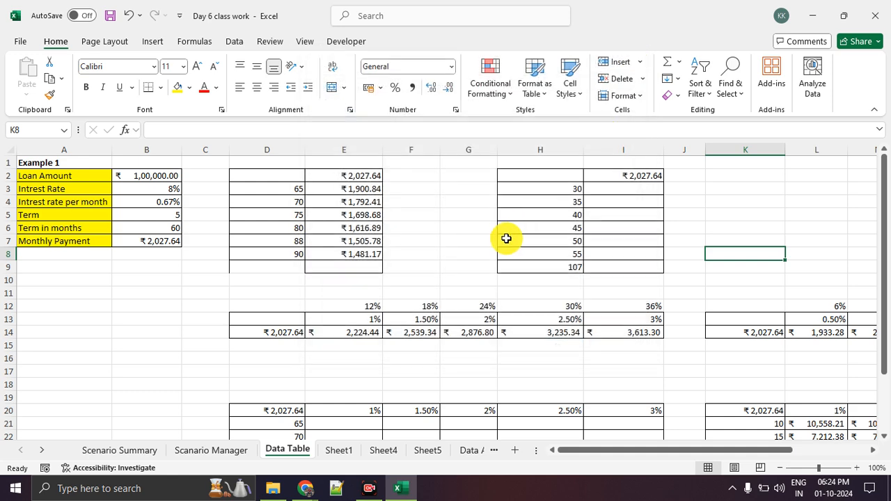
scroll(506, 239, down, 5)
scroll(506, 238, up, 1)
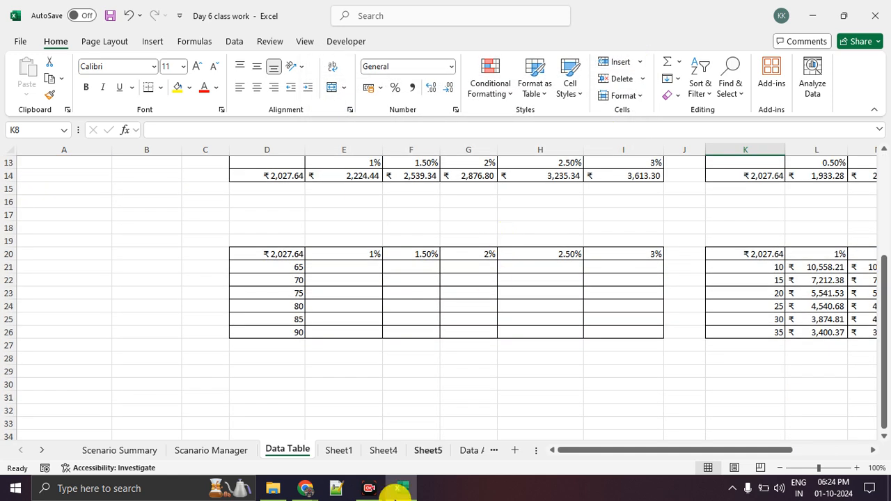
- Switch to File Explorer, launch ZoomIt from the Excel Class folder, and return to the Day 6 class work workbook in Excel
click(272, 488)
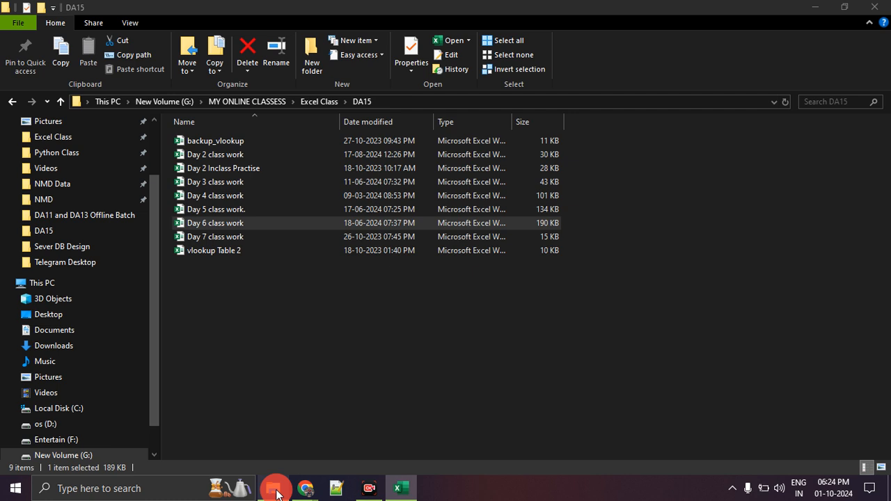
click(337, 104)
click(232, 334)
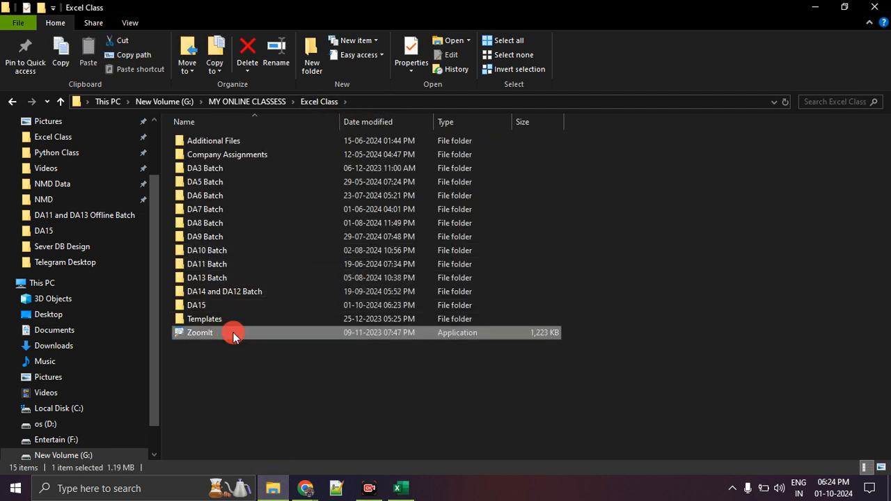
click(306, 488)
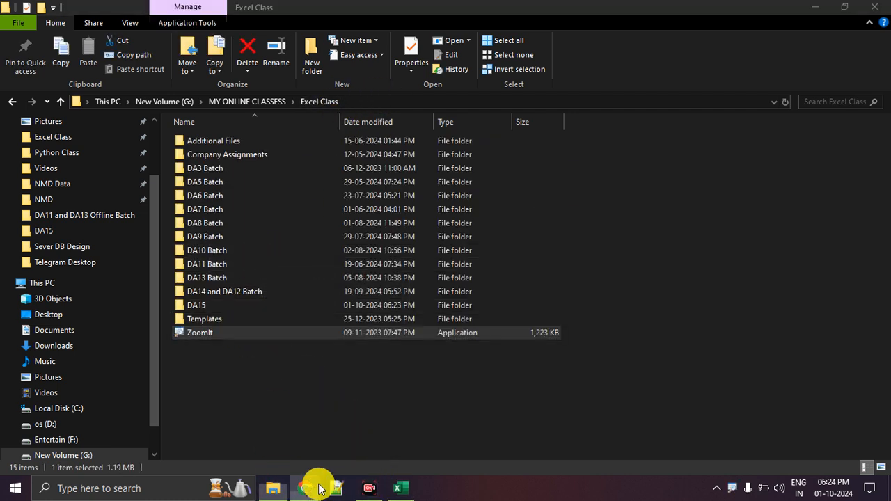
click(255, 425)
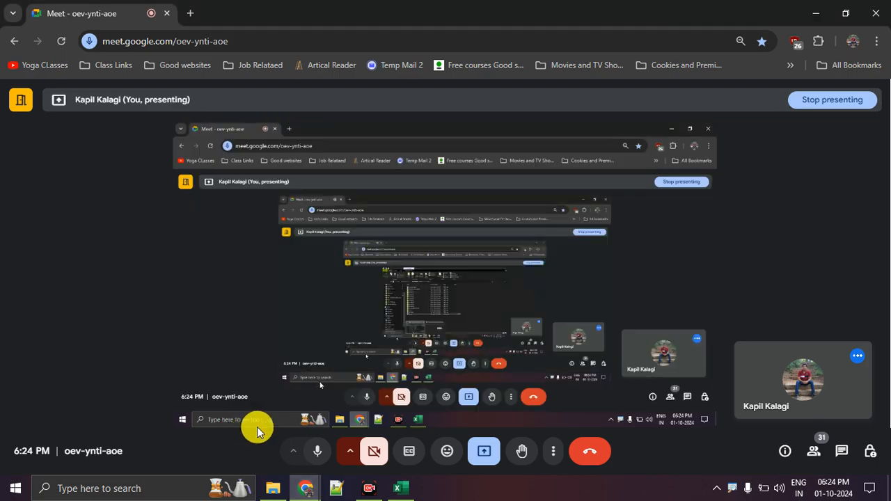
click(407, 486)
- Magnify the empty two-variable table and draw red arrows along its 1% to 3% rates and down its 65 to 90 terms
key(ctrl+1)
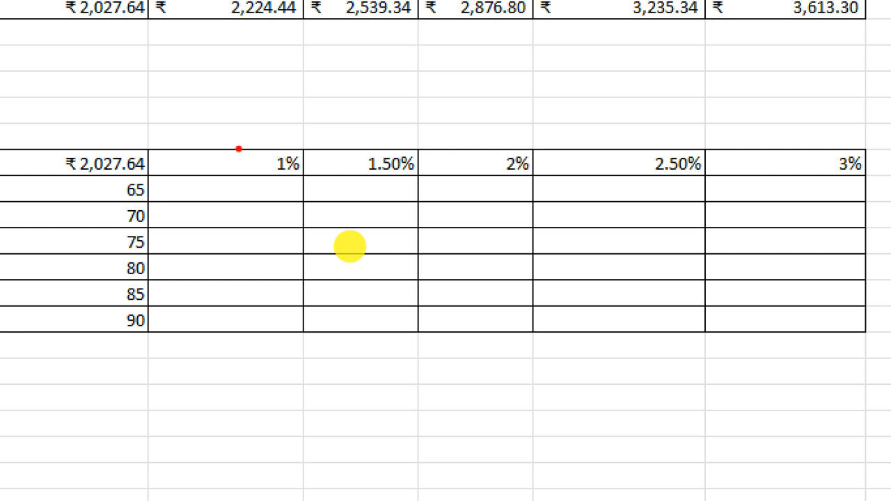
mouse_move(222, 148)
mouse_down()
mouse_move(411, 165)
mouse_move(817, 165)
mouse_move(793, 187)
mouse_up()
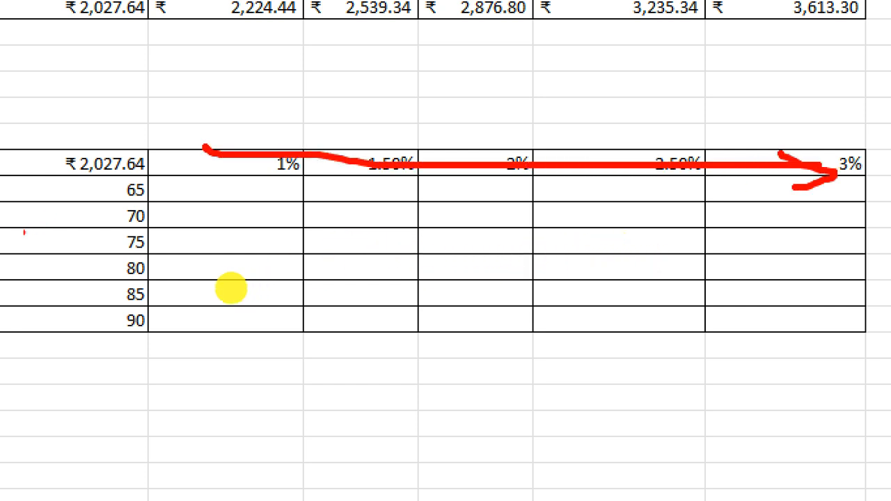
drag(63, 179, 63, 336)
drag(42, 306, 84, 310)
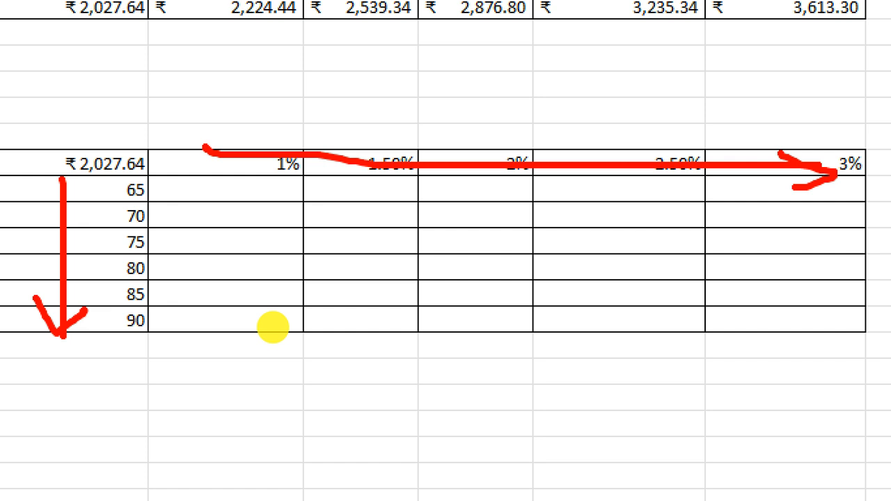
- Mark the table's empty result cells with short red strokes, row by row for terms 65 to 85, and leave the annotation view
drag(244, 177, 251, 177)
drag(337, 183, 360, 186)
drag(424, 190, 429, 189)
drag(666, 193, 680, 194)
drag(766, 199, 787, 204)
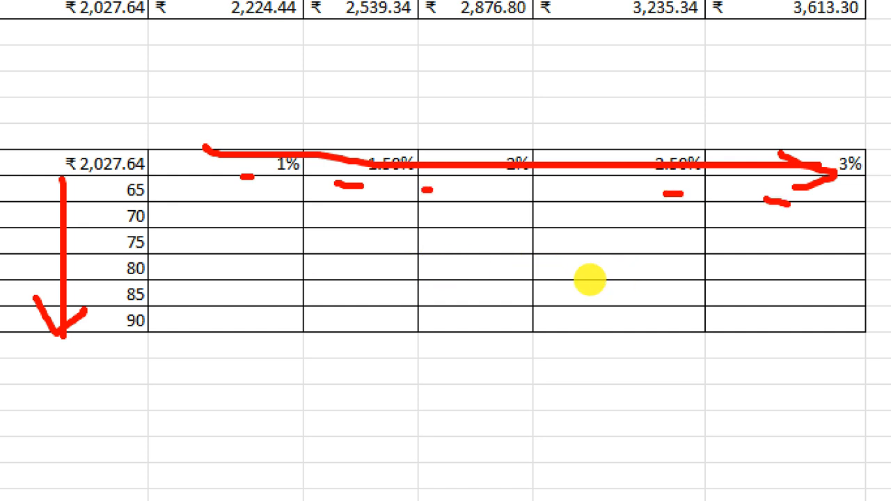
drag(219, 218, 265, 218)
drag(346, 211, 359, 210)
drag(485, 218, 494, 217)
drag(658, 226, 678, 228)
drag(797, 215, 805, 216)
drag(232, 237, 269, 237)
drag(353, 237, 379, 238)
drag(492, 239, 496, 239)
drag(627, 242, 632, 242)
drag(719, 247, 740, 247)
click(248, 286)
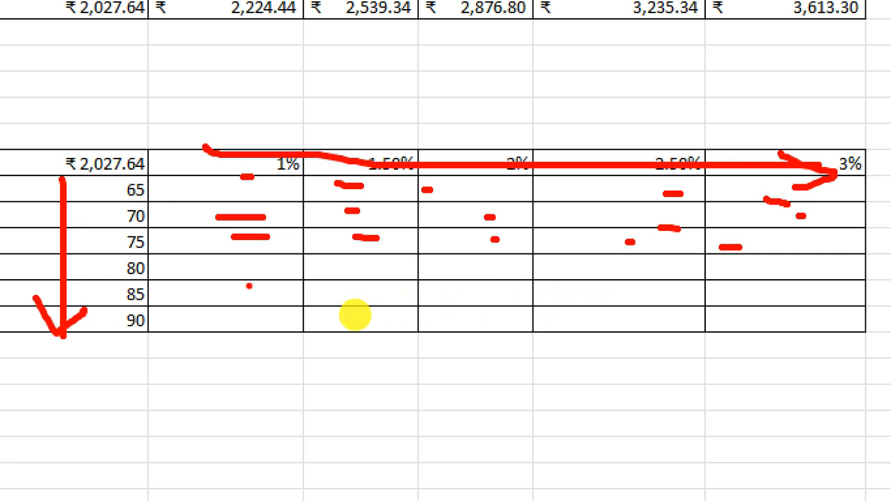
click(378, 270)
drag(492, 268, 537, 276)
drag(670, 285, 698, 284)
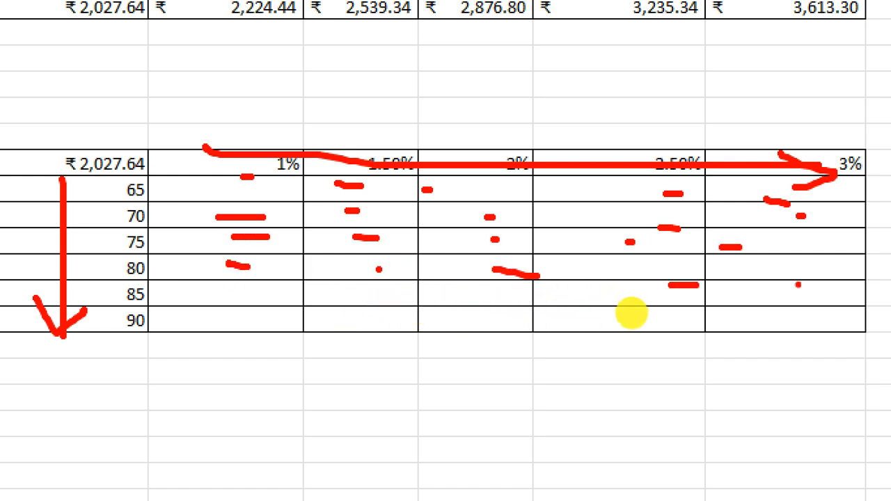
drag(189, 294, 235, 294)
drag(313, 293, 350, 294)
drag(494, 295, 547, 302)
drag(646, 298, 716, 303)
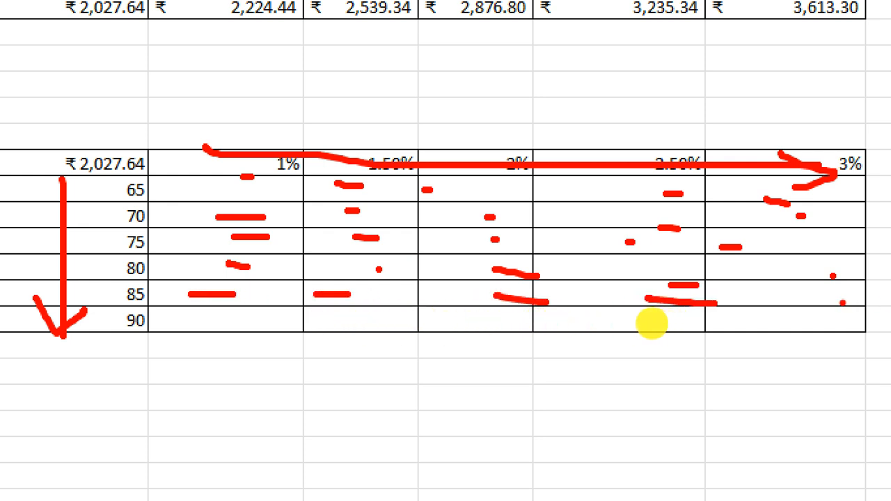
key(Escape)
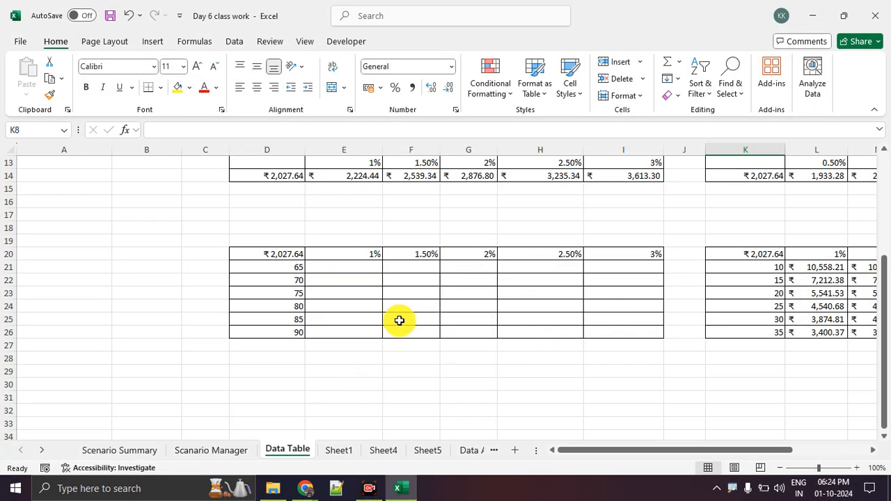
- Clear the corner cell D20 of the two-variable table and insert the PMT function there
click(292, 255)
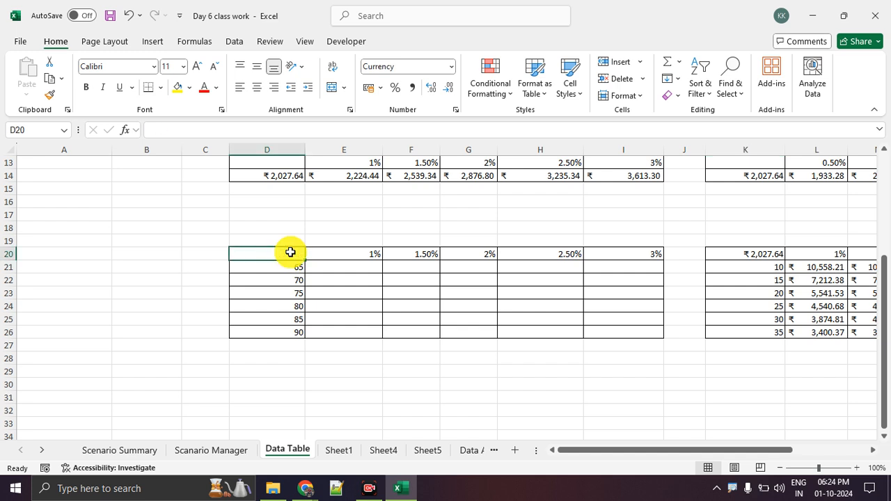
click(191, 42)
click(151, 43)
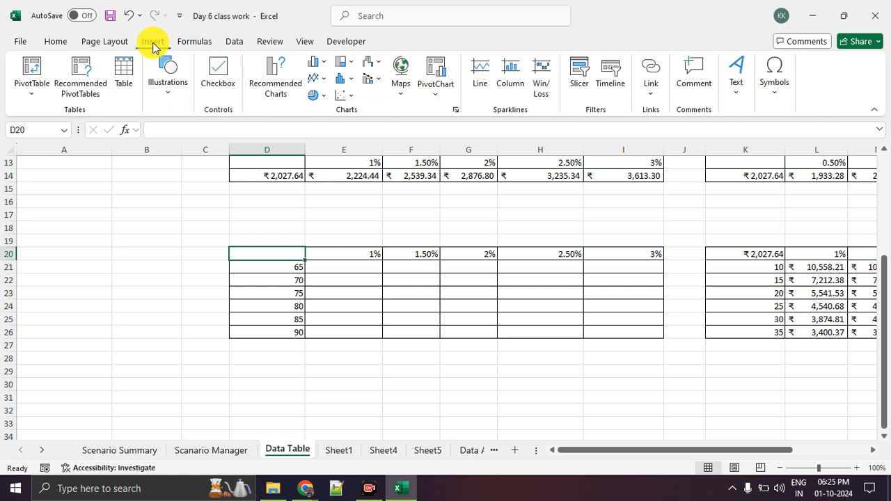
click(209, 41)
click(39, 78)
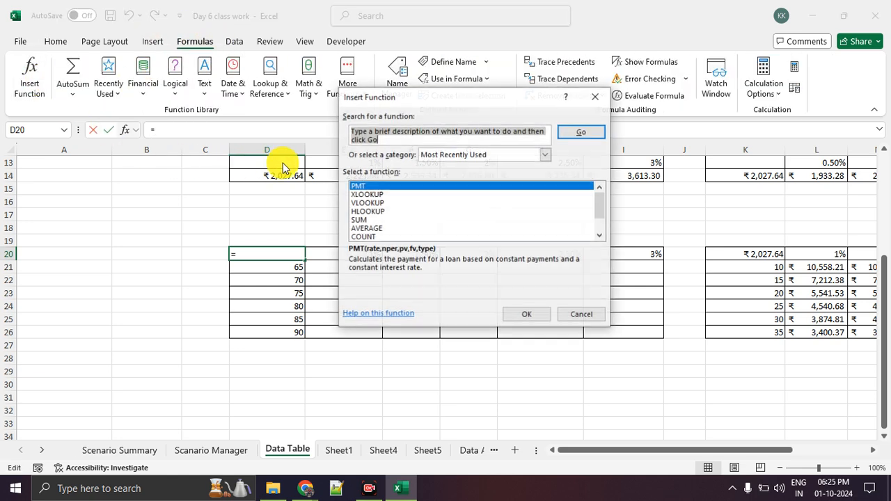
click(515, 317)
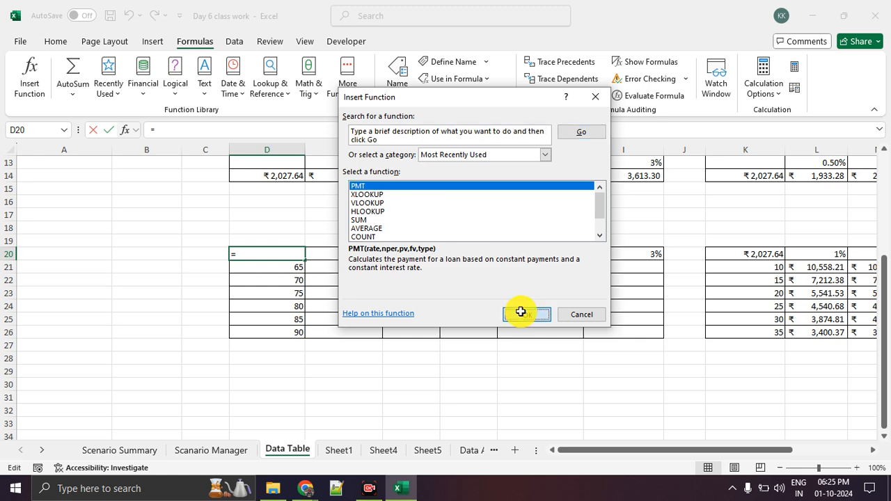
- Set the PMT arguments to Rate B4, Nper B6 and Pv B2, and enter the formula in D20
scroll(155, 279, up, 4)
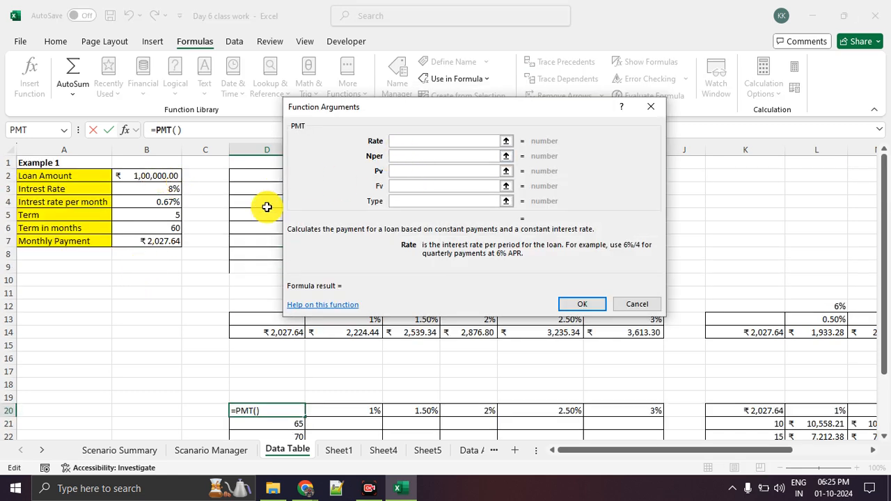
click(167, 199)
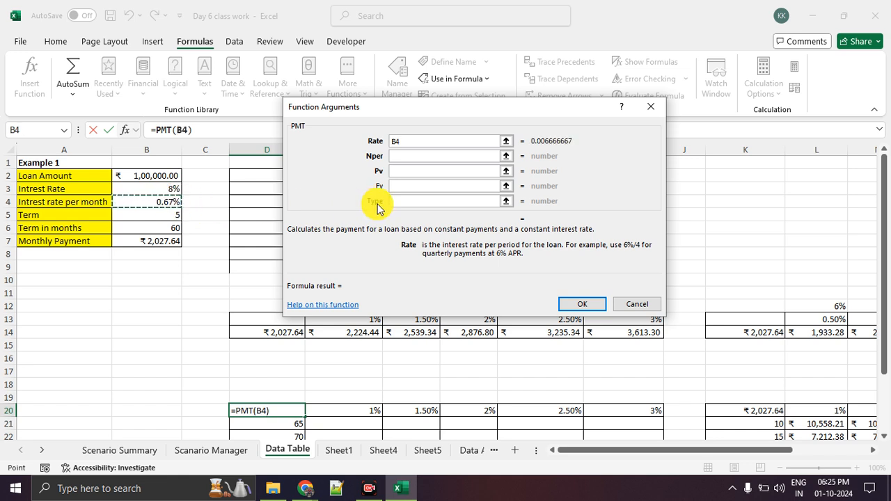
click(400, 156)
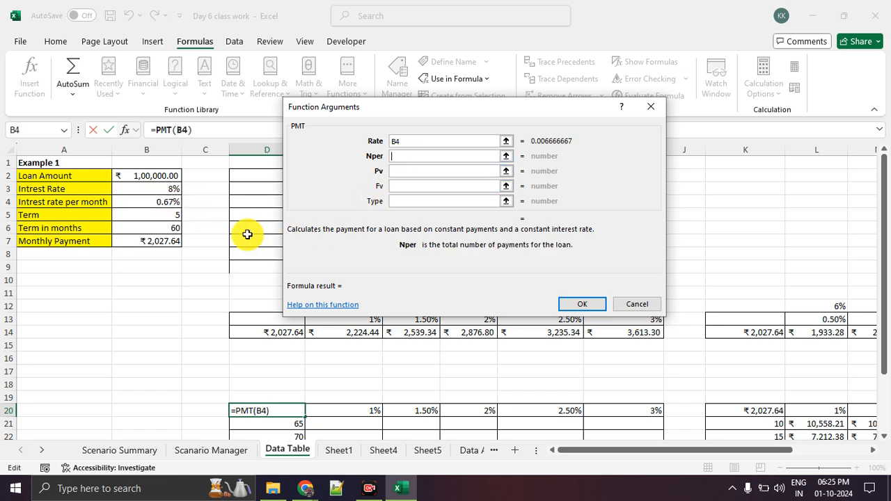
click(180, 228)
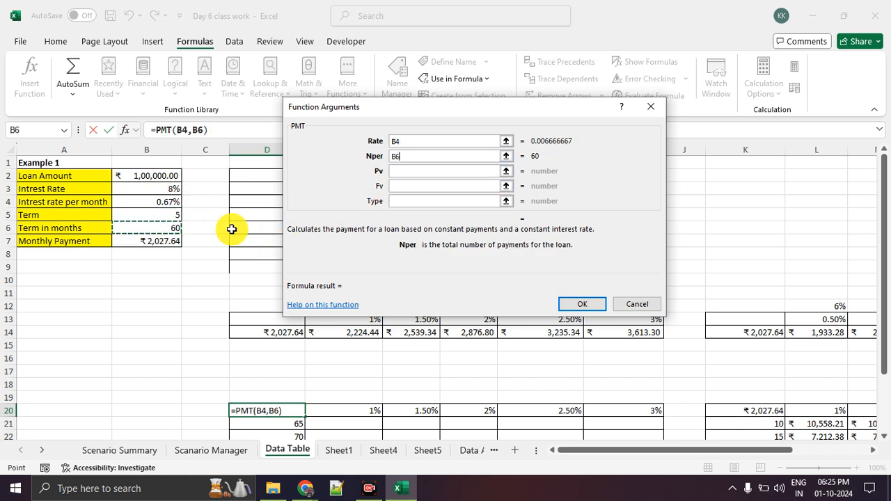
click(396, 170)
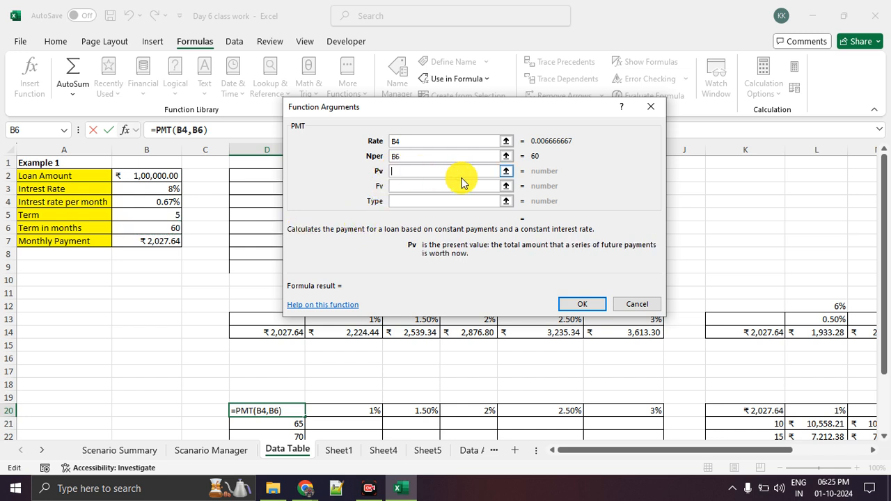
click(160, 178)
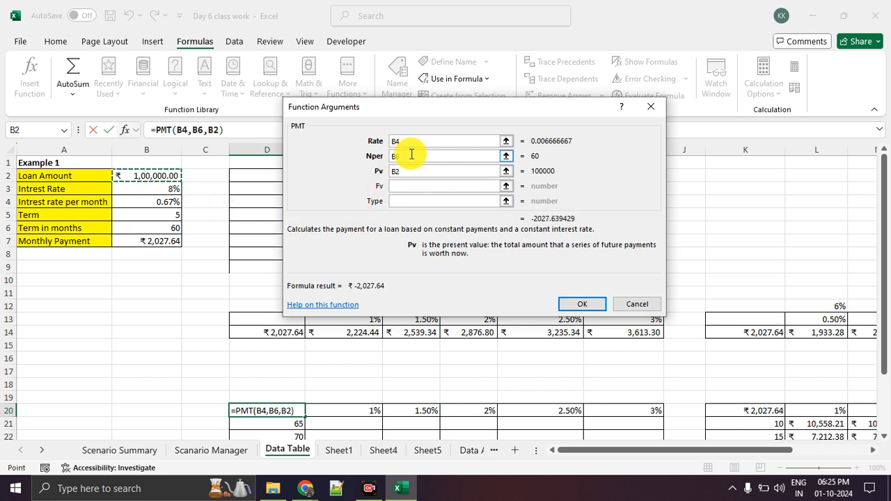
click(575, 299)
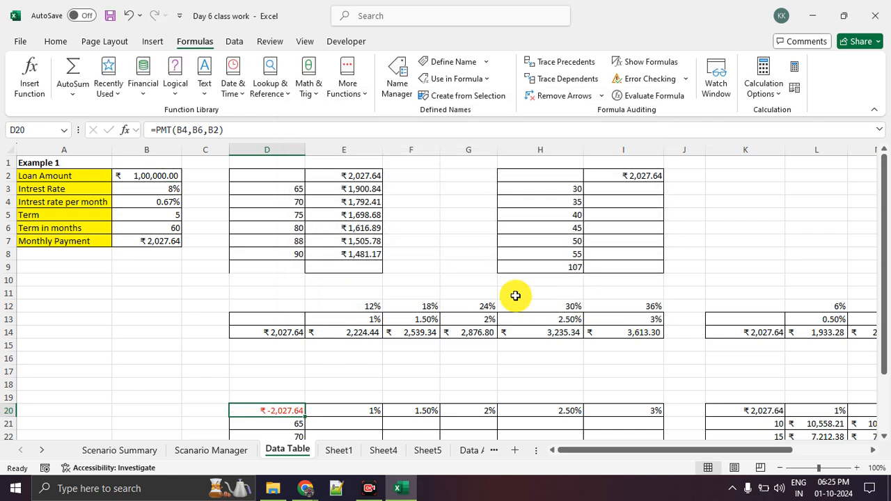
- Negate the payment formula in D20 so it reads =-PMT(B4,B6,B2)
scroll(294, 286, down, 2)
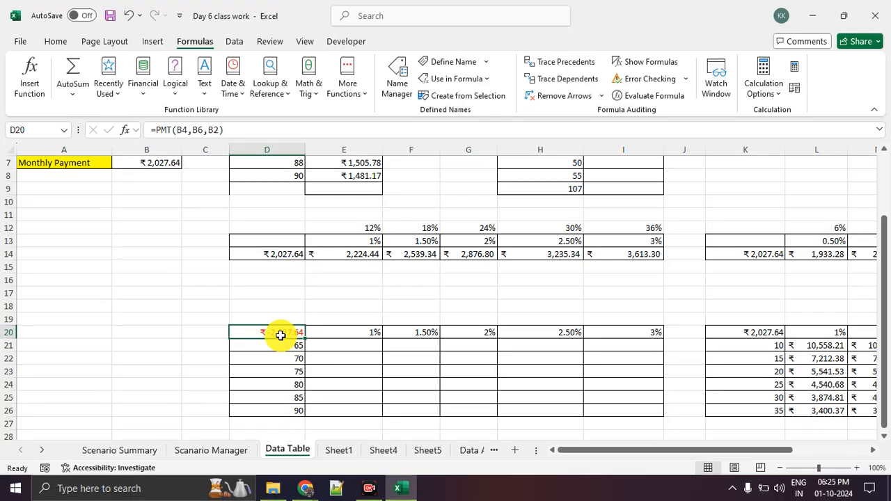
click(161, 129)
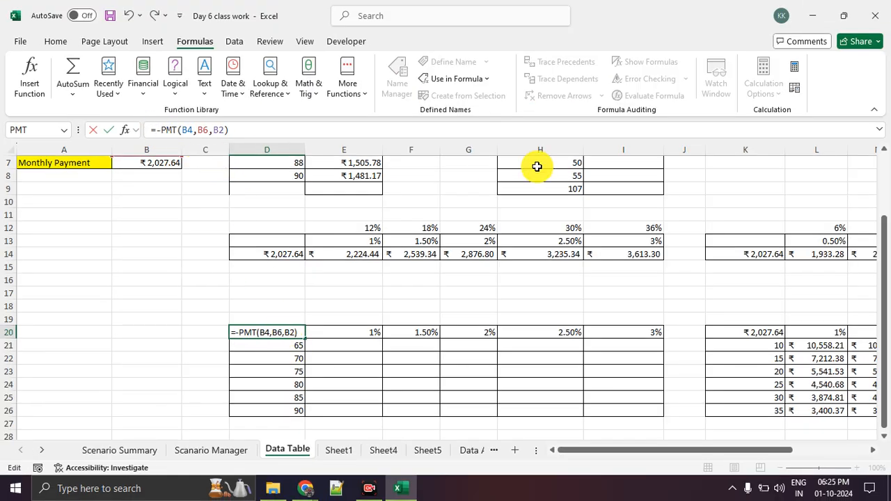
key(Return)
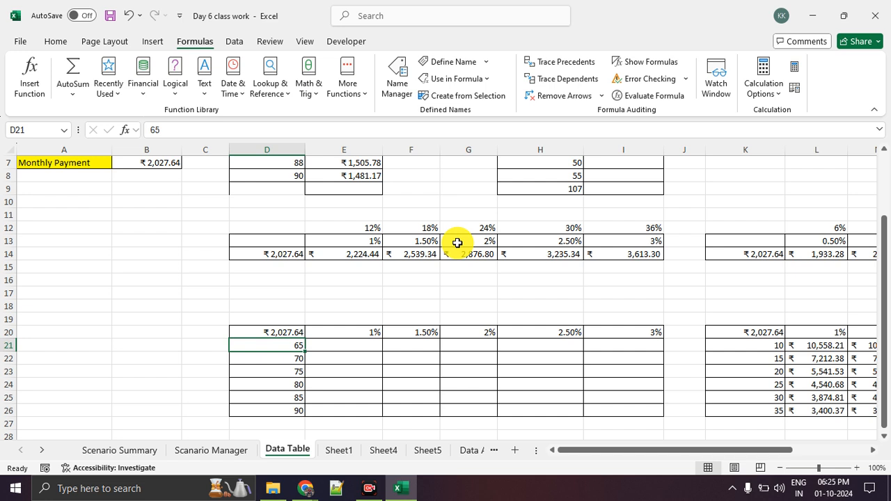
- Check the table's inputs by selecting each interest rate in E20:I20, the full rate row, and the terms in D21:D26
click(372, 333)
click(409, 333)
click(481, 336)
click(564, 336)
click(616, 335)
drag(368, 333, 608, 334)
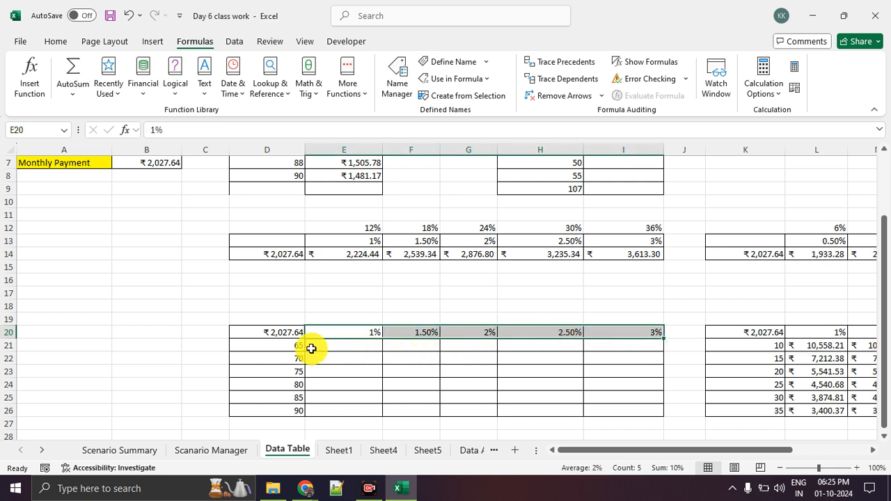
drag(299, 347, 299, 411)
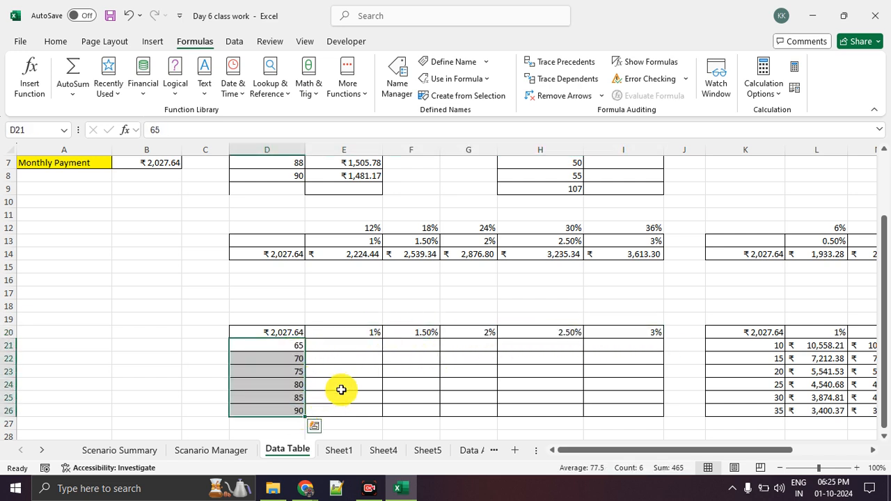
- Review the two-variable layout again by selecting the rate row, the term column and the empty result range E21:I26
click(363, 355)
drag(370, 338, 629, 333)
drag(311, 349, 283, 407)
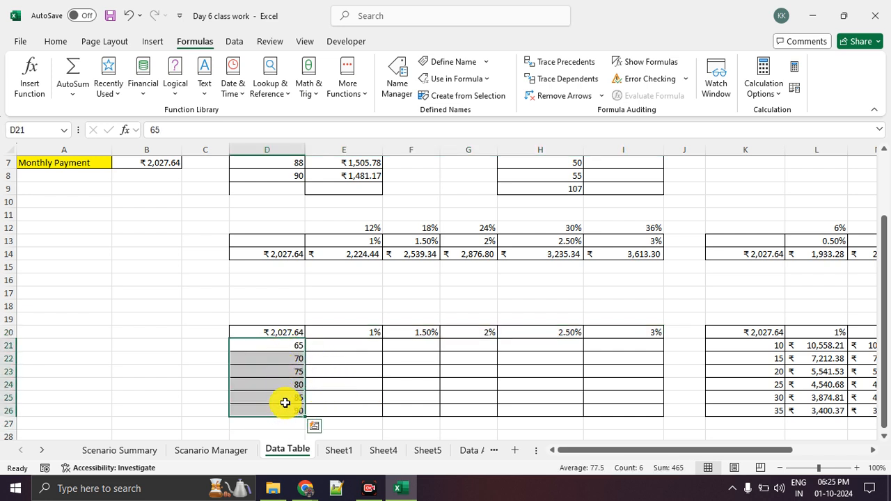
click(329, 398)
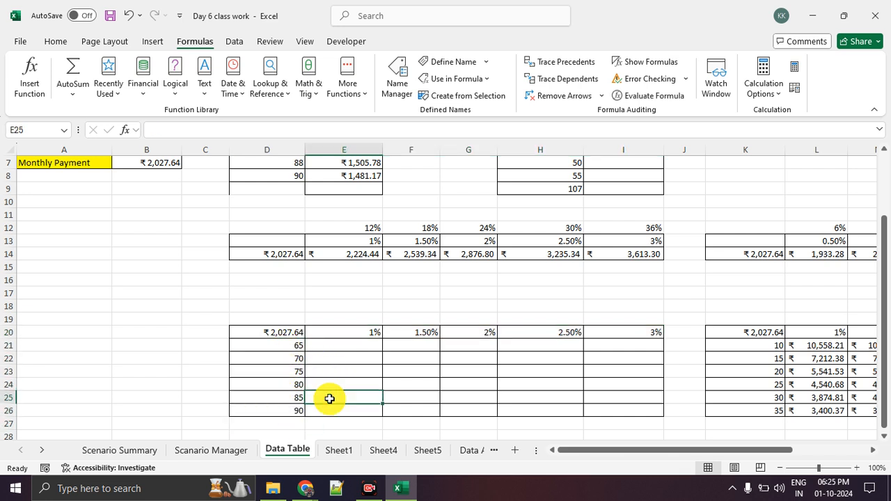
drag(356, 348, 647, 410)
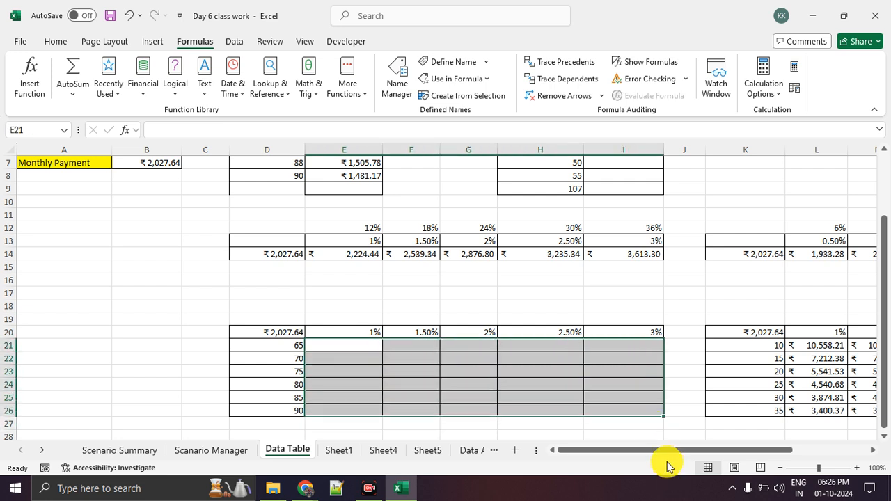
- Examine the completed example table in K20:P26, inspecting its row for term 20 across several rates and the TABLE formula
drag(717, 452, 791, 452)
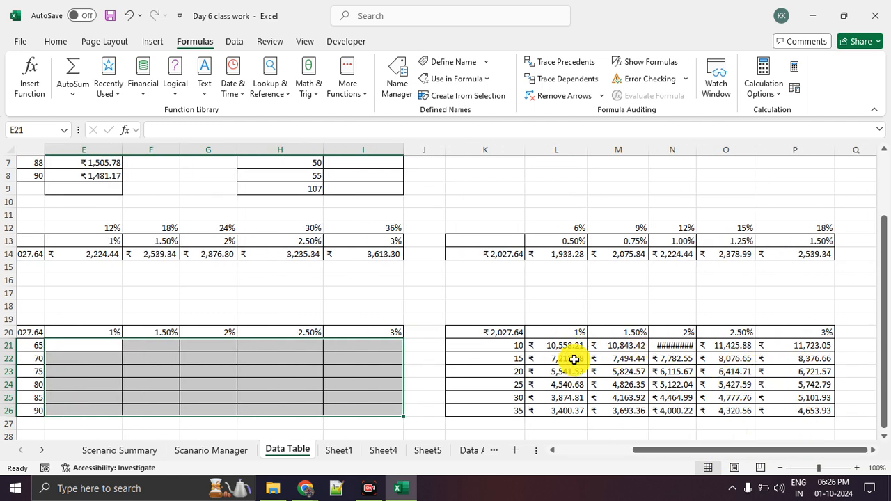
drag(680, 452, 678, 453)
click(551, 369)
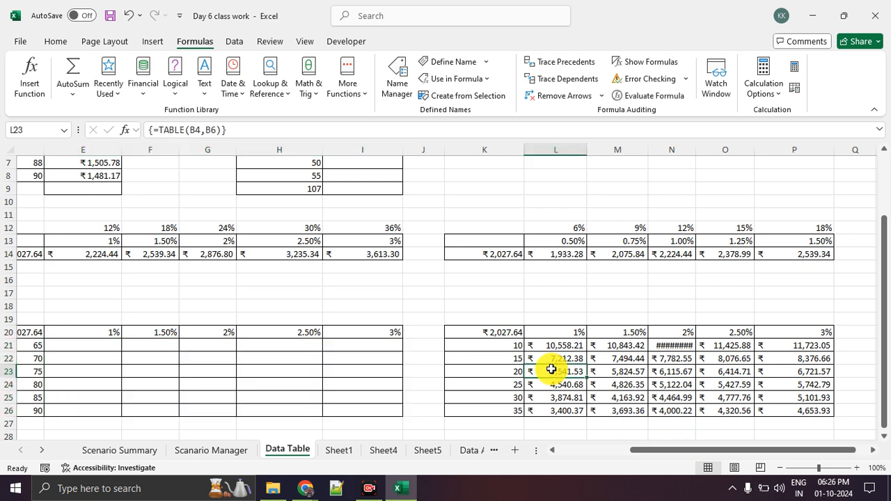
click(499, 367)
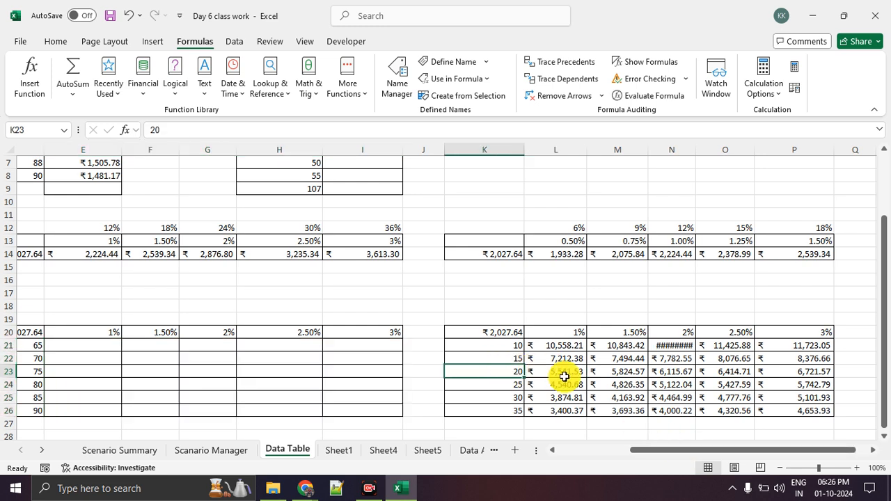
click(632, 332)
click(629, 369)
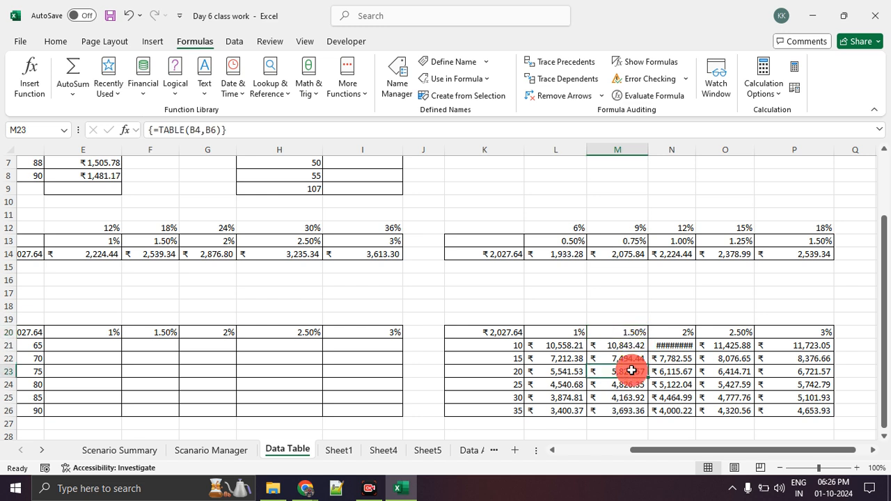
key(Right)
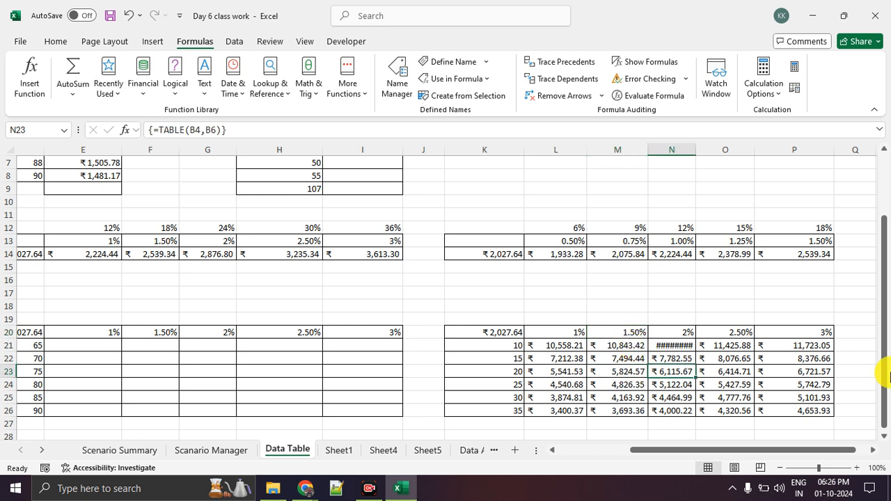
key(Right)
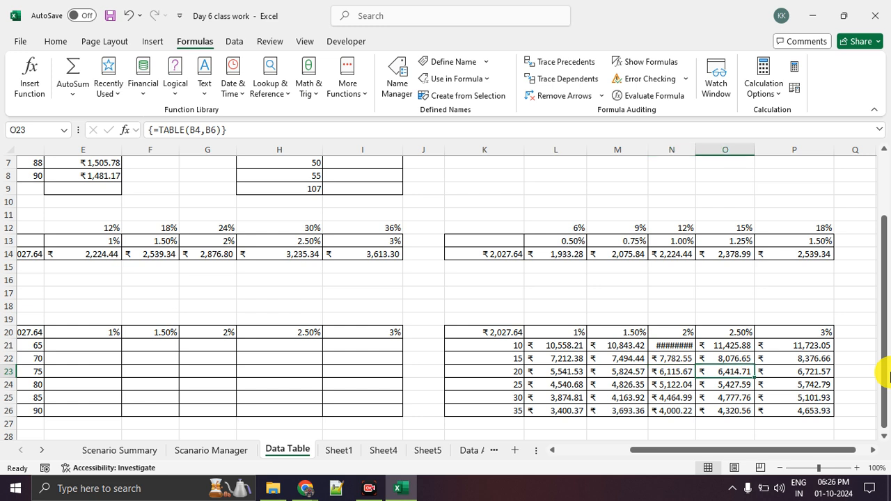
key(Left)
key(Left)
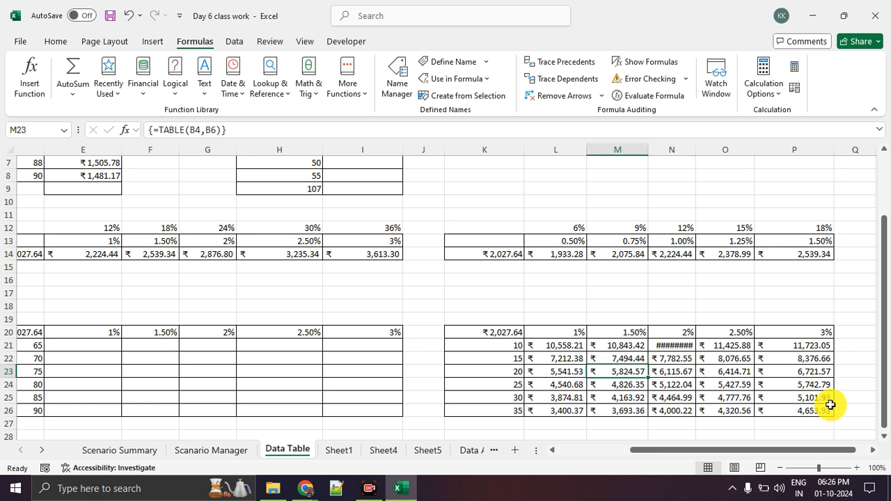
- Select the whole two-variable table D20:I26, including the corner formula, rates and terms, and bring up the data commands
drag(772, 450, 669, 450)
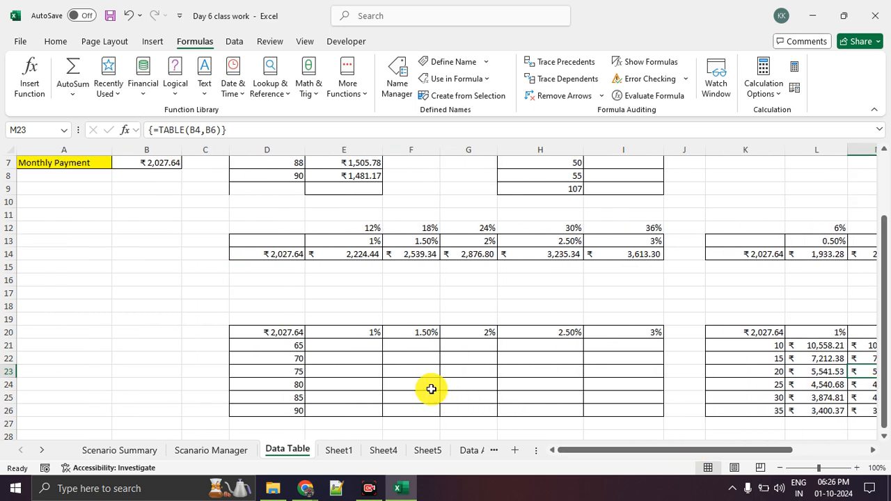
drag(301, 333, 641, 413)
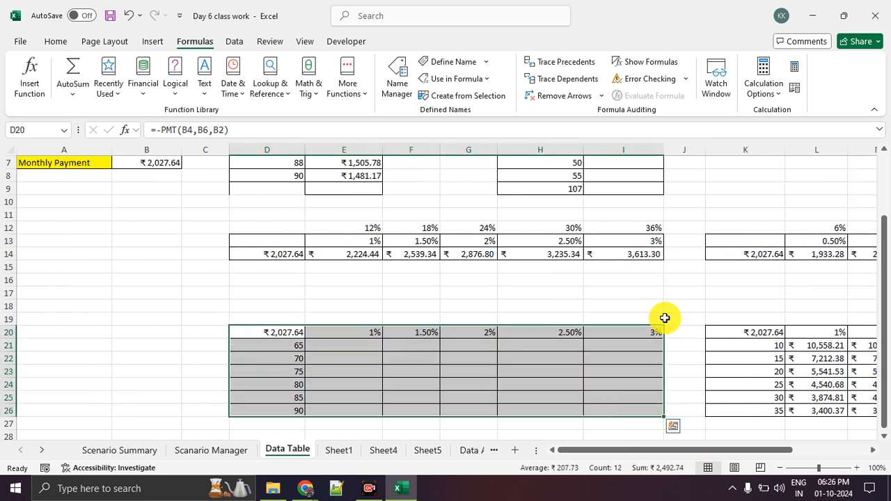
click(240, 43)
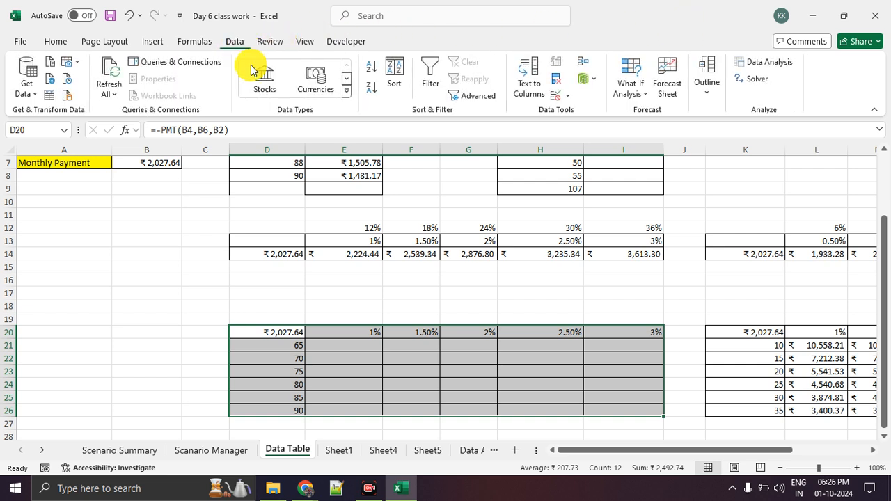
click(626, 101)
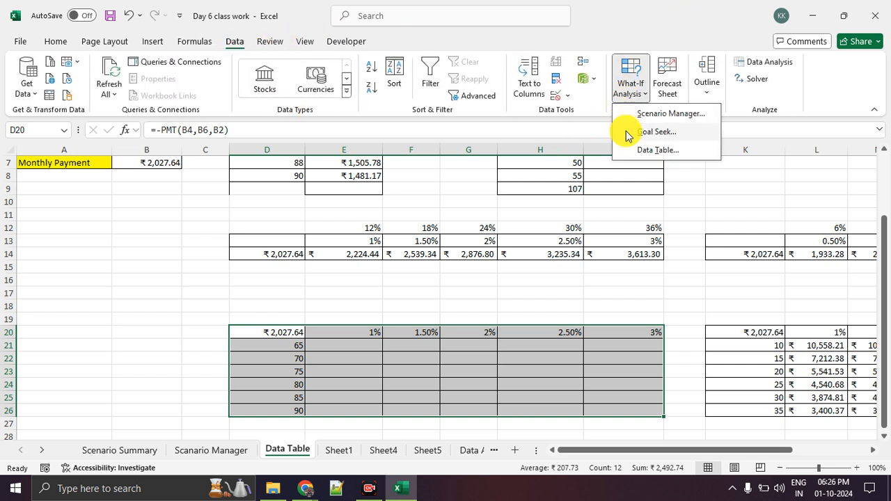
click(626, 132)
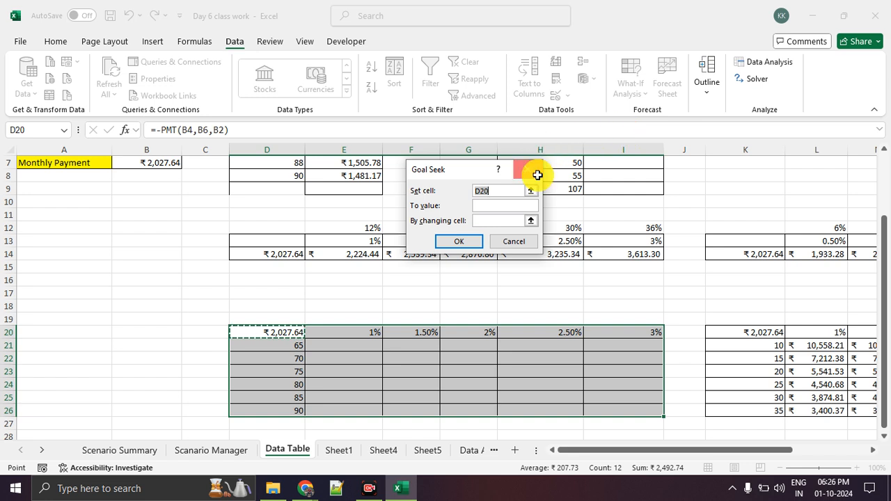
click(528, 169)
- Start the Data Table what-if analysis on the selected range and begin picking its row input cell
click(630, 87)
click(635, 150)
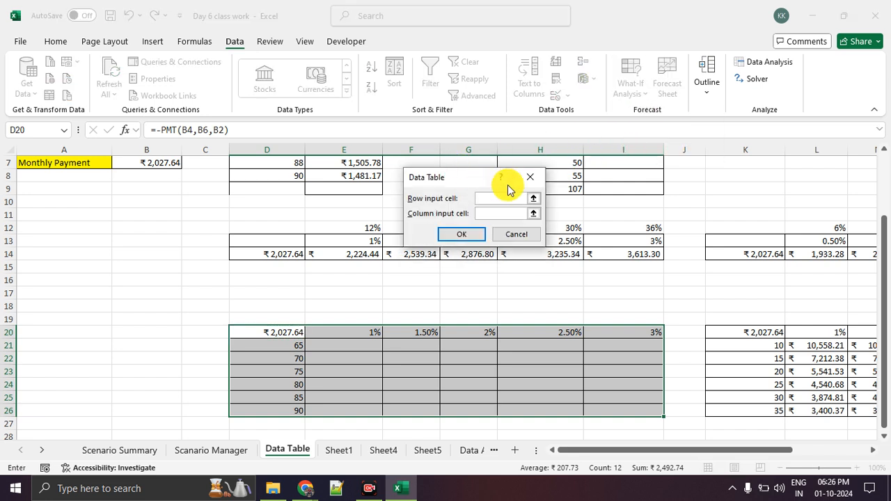
click(534, 200)
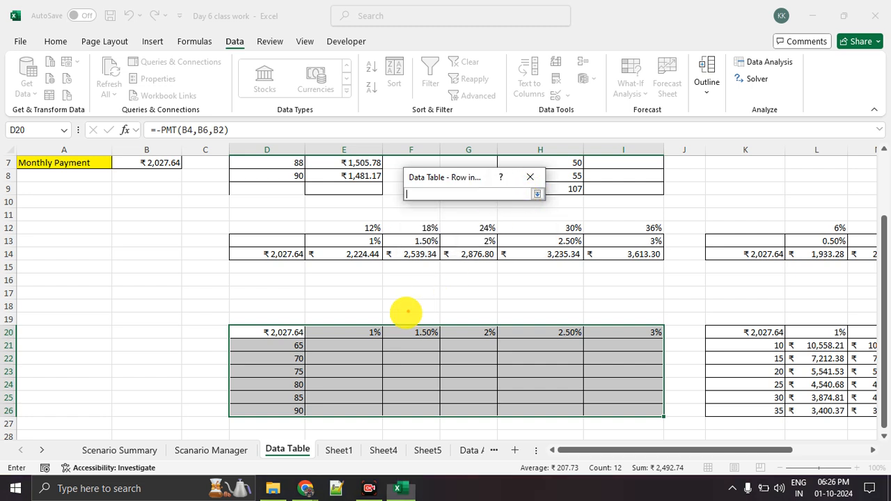
- Draw red strokes and an arrow along the interest rate row and beside the term column, and clear the annotations
drag(391, 323, 404, 322)
drag(440, 322, 485, 323)
drag(503, 325, 608, 321)
drag(591, 311, 601, 314)
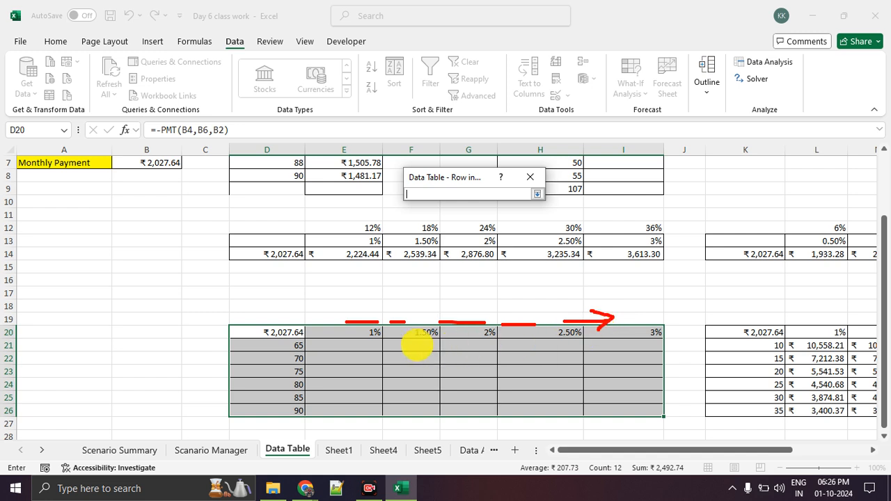
drag(348, 343, 649, 346)
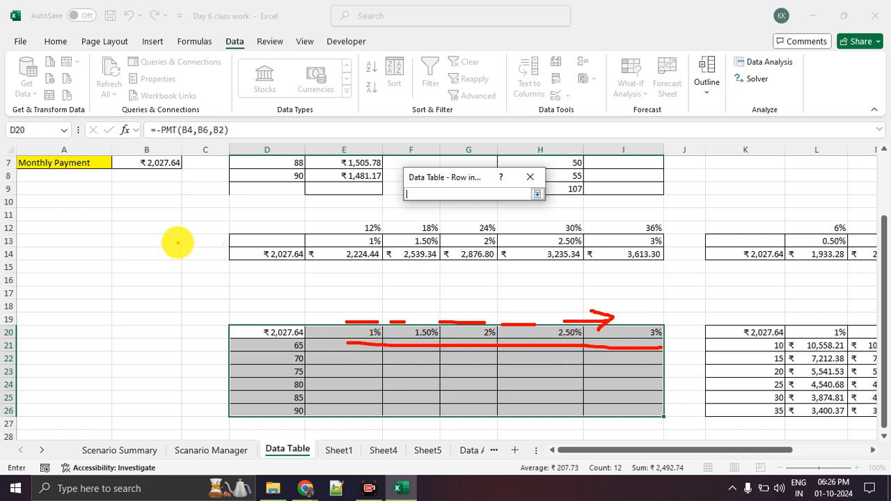
drag(201, 361, 221, 361)
drag(193, 375, 226, 378)
mouse_move(178, 315)
mouse_down()
mouse_move(174, 421)
mouse_move(191, 395)
mouse_up()
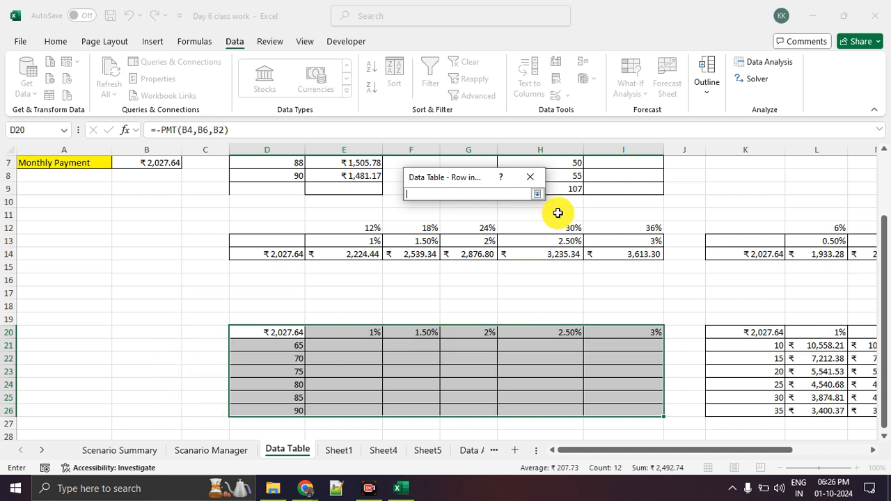
- Set the data table's row input cell to B4 and column input cell to B6, and calculate the table
click(537, 193)
scroll(203, 243, up, 2)
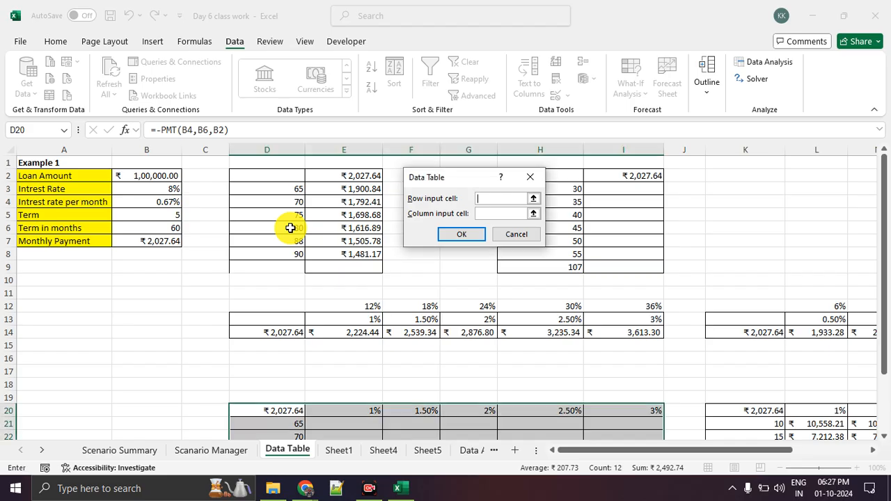
click(161, 202)
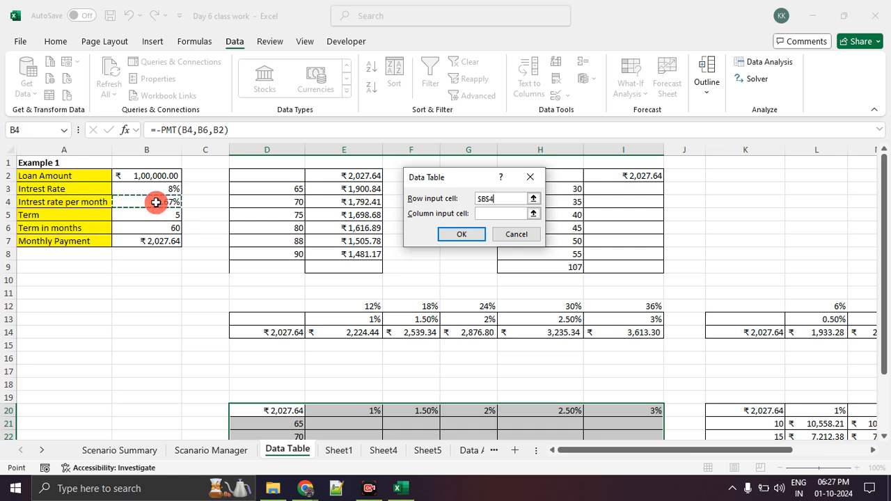
click(492, 212)
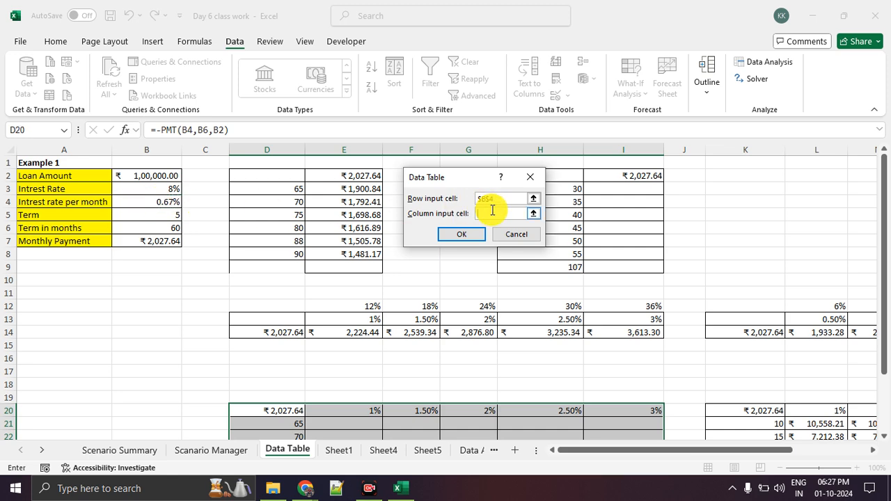
click(164, 229)
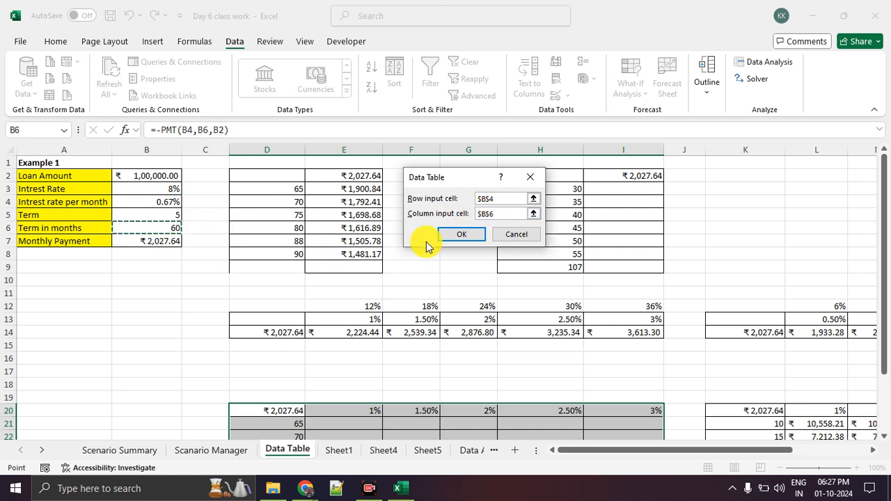
click(453, 235)
scroll(292, 318, down, 2)
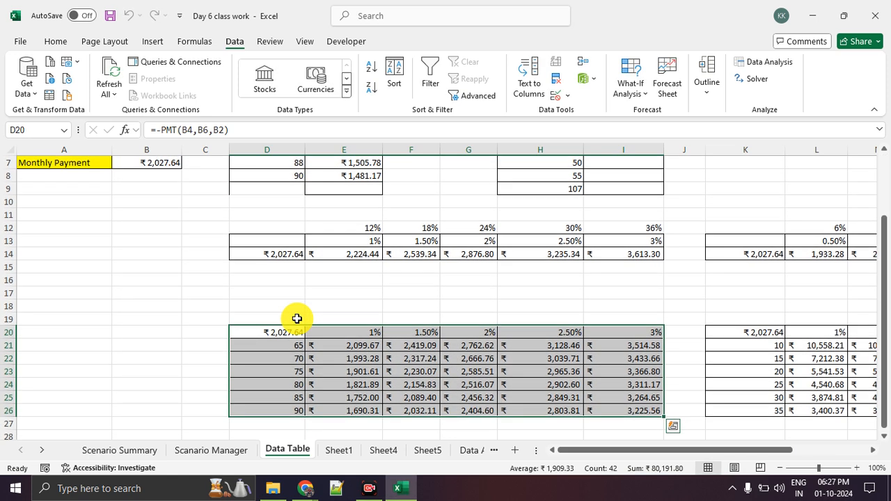
- Underline the payment for 80 months at 2% in red, circle the 2% rate and draw an arrow to term 80
scroll(295, 316, down, 1)
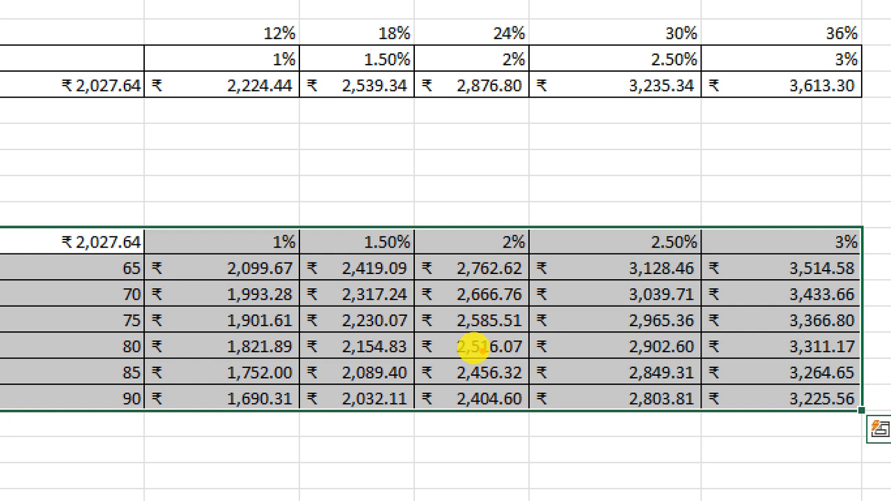
drag(460, 348, 550, 358)
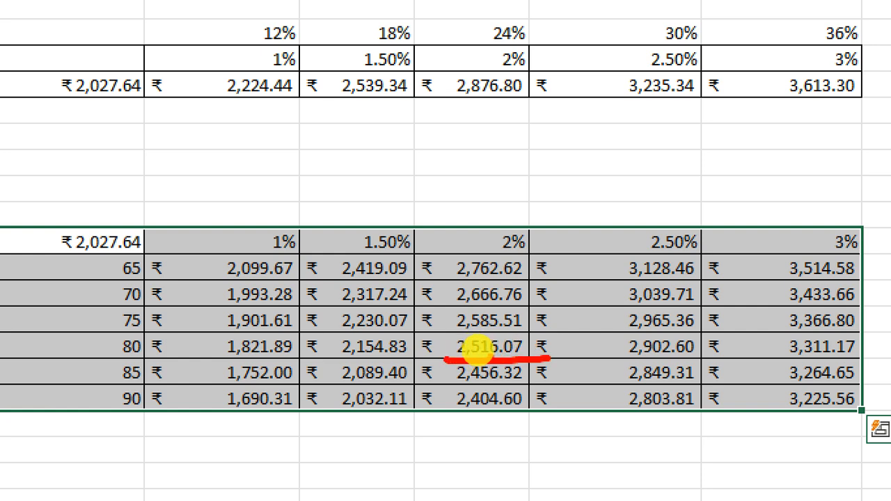
mouse_move(531, 219)
mouse_down()
mouse_move(478, 237)
mouse_move(501, 221)
mouse_up()
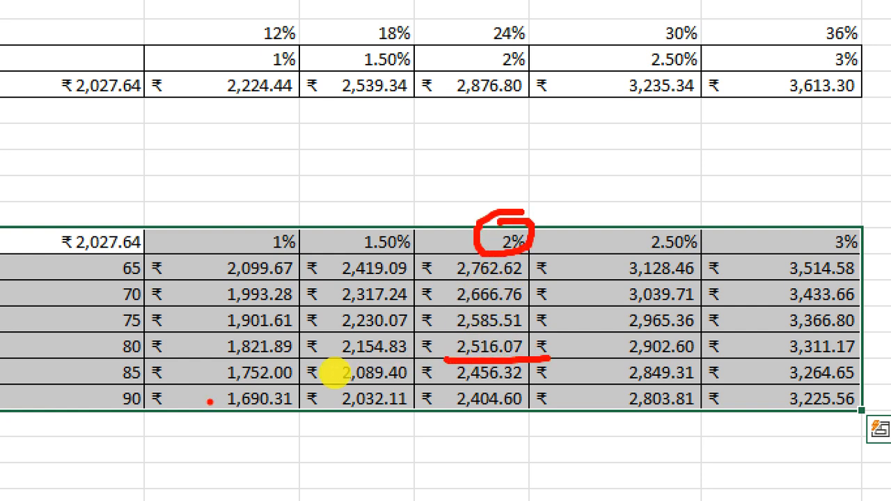
drag(153, 348, 406, 342)
mouse_move(162, 335)
mouse_down()
mouse_move(141, 344)
mouse_move(183, 359)
mouse_up()
- Circle the payment for 70 months at 1% in red, circle the 1% rate and draw an arrow to term 70
mouse_move(292, 276)
mouse_down()
mouse_move(207, 288)
mouse_move(297, 285)
mouse_up()
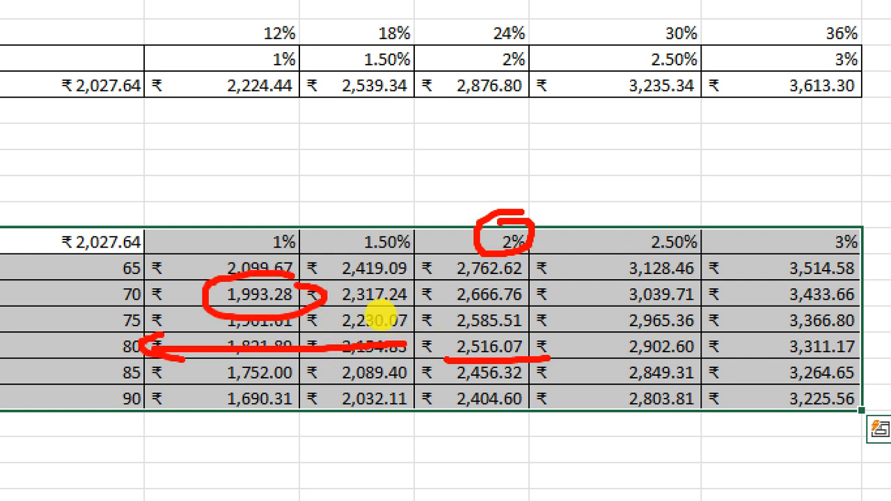
drag(298, 224, 318, 231)
mouse_move(203, 297)
mouse_down()
mouse_move(151, 299)
mouse_move(162, 304)
mouse_up()
- Circle the 85-month payment at 3% and its rate in red, draw an arrow to term 85, and leave the annotation view
drag(760, 387, 760, 390)
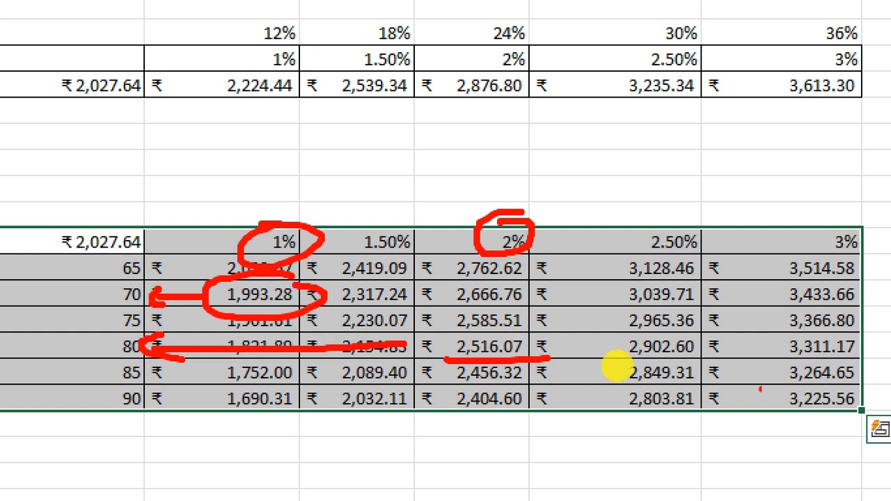
mouse_move(857, 356)
mouse_down()
mouse_move(843, 383)
mouse_move(823, 360)
mouse_up()
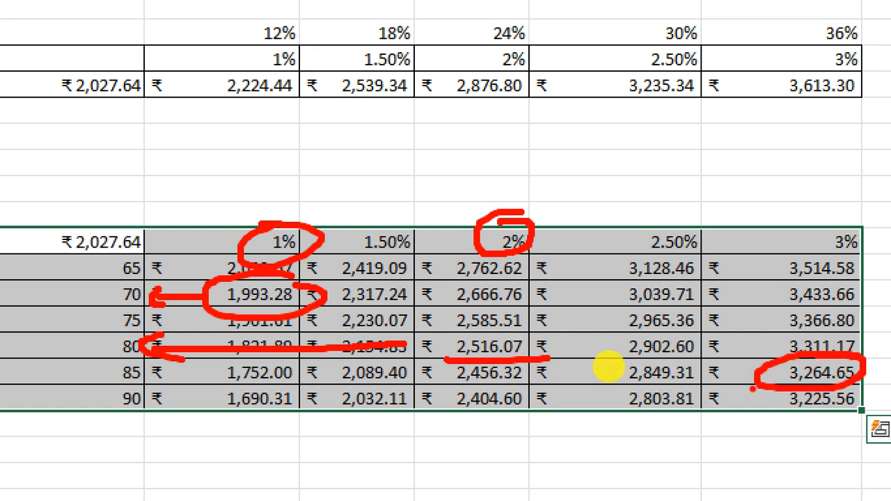
mouse_move(755, 376)
mouse_down()
mouse_move(148, 374)
mouse_move(189, 381)
mouse_up()
drag(848, 213, 815, 237)
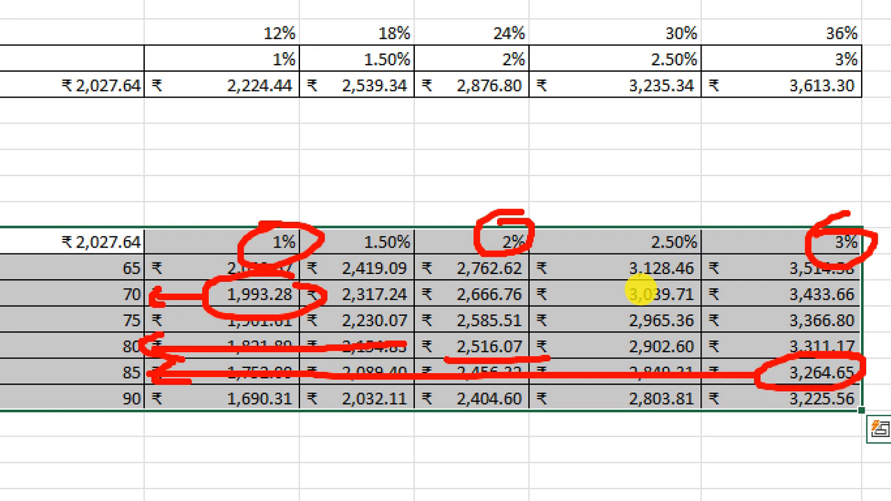
key(Escape)
key(ctrl+1)
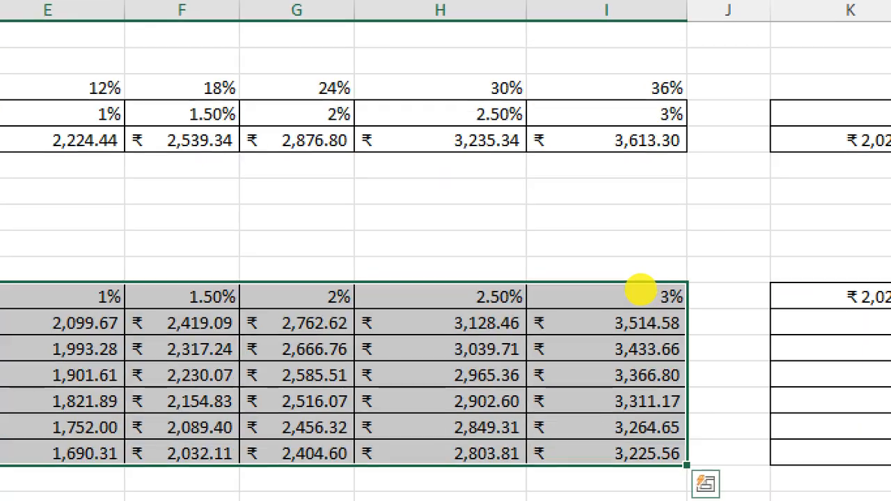
- Underline the 1% and 1.50% rates in red and handwrite 1 and 1.25 above the two-variable table
click(438, 352)
drag(236, 255, 466, 251)
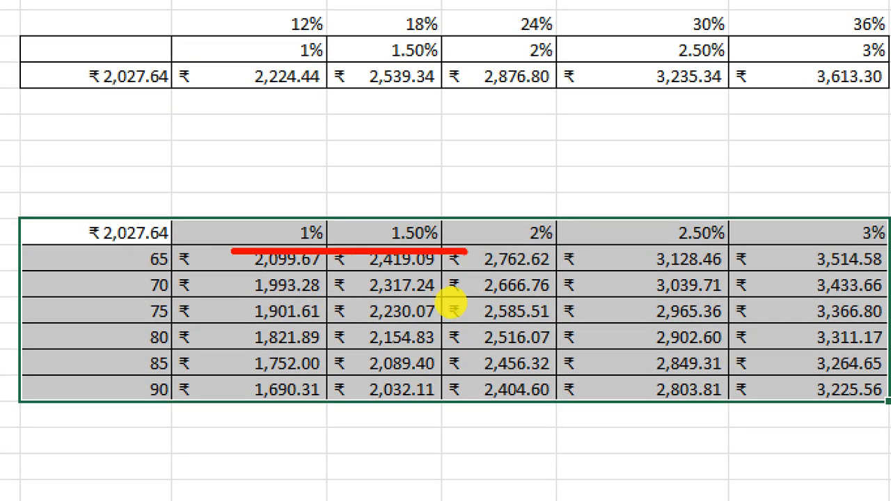
drag(270, 118, 277, 174)
drag(357, 129, 364, 158)
click(388, 160)
drag(415, 120, 465, 157)
mouse_move(511, 103)
mouse_down()
mouse_move(465, 124)
mouse_move(489, 143)
mouse_up()
- Handwrite 1.5 and 1.75 in red above the 2% to 2.50% rates, underline the handwritten rates, and leave the annotation view
drag(657, 89, 657, 129)
drag(728, 82, 709, 112)
drag(627, 183, 648, 230)
drag(731, 186, 706, 203)
drag(755, 178, 776, 176)
click(606, 124)
drag(557, 98, 557, 151)
mouse_move(576, 190)
mouse_down()
mouse_move(576, 240)
mouse_move(800, 240)
mouse_up()
click(618, 216)
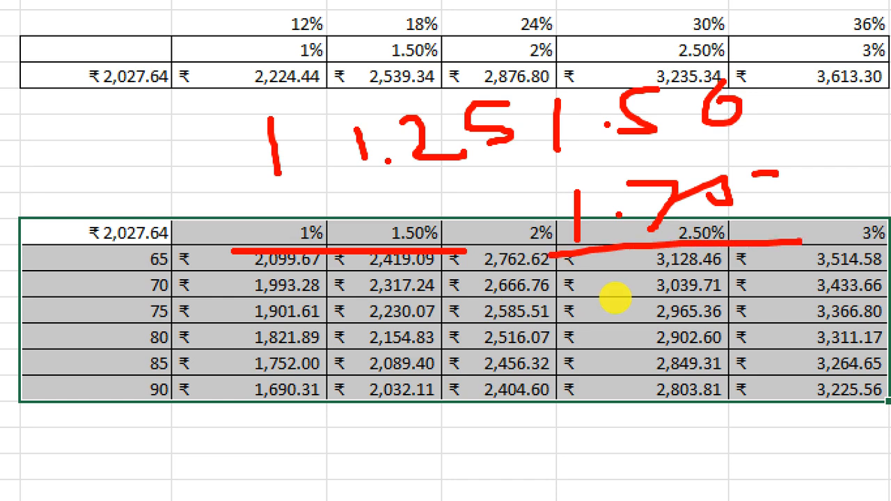
drag(553, 172, 887, 117)
drag(300, 186, 499, 184)
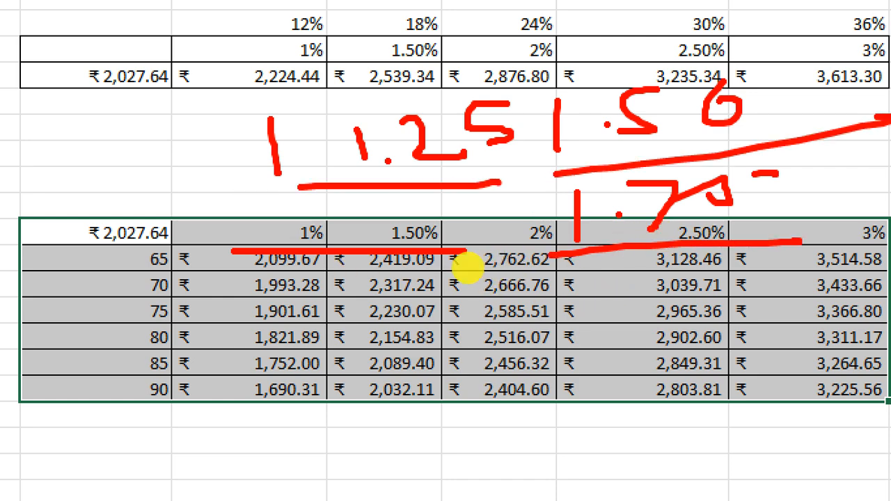
key(Escape)
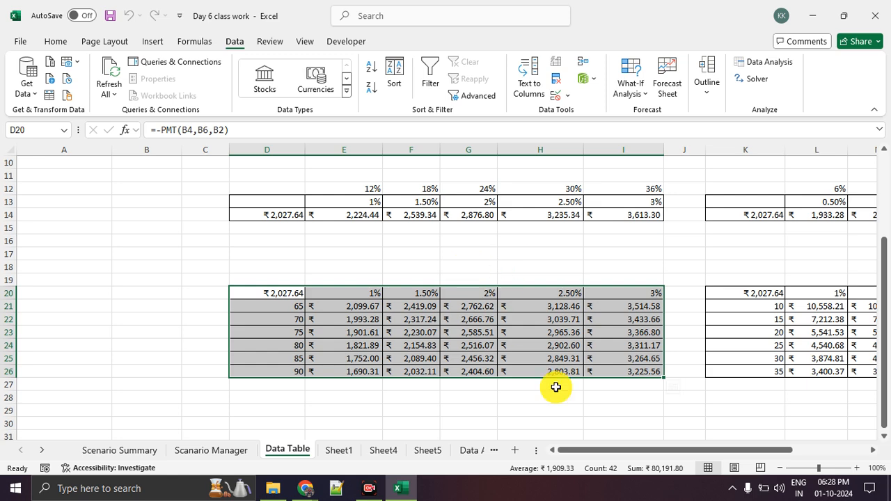
- Clear the calculated payments in L21:P26 of the second two-variable table, keeping its rates and terms
drag(615, 451, 703, 452)
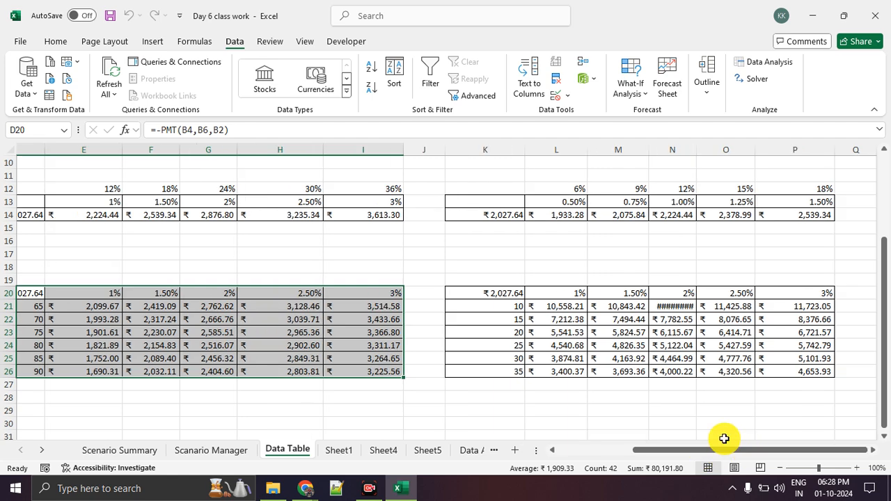
drag(554, 306, 813, 374)
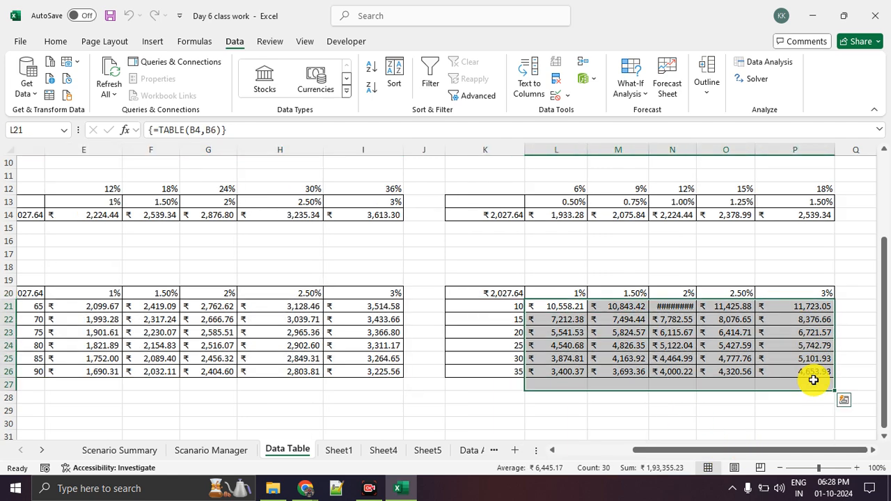
key(Delete)
click(724, 346)
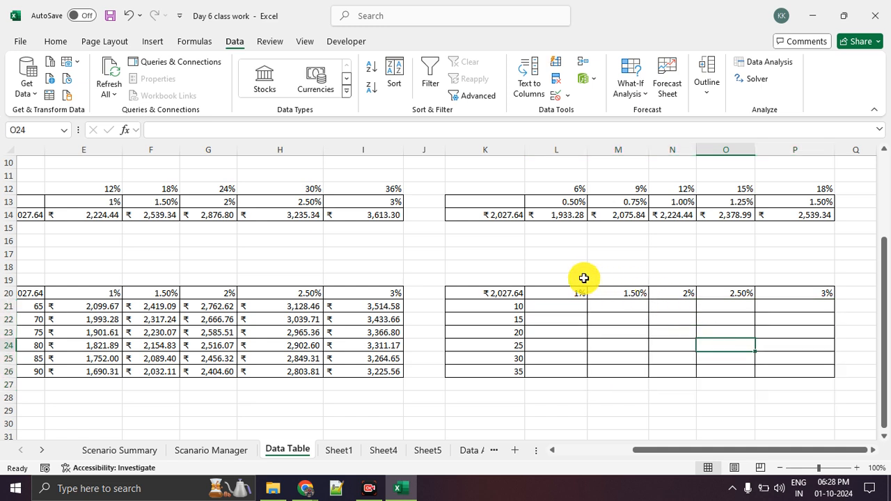
- Point out the second table's rates and terms by selecting L19:P19 above the rates and K21:K28 over the terms
drag(583, 278, 821, 277)
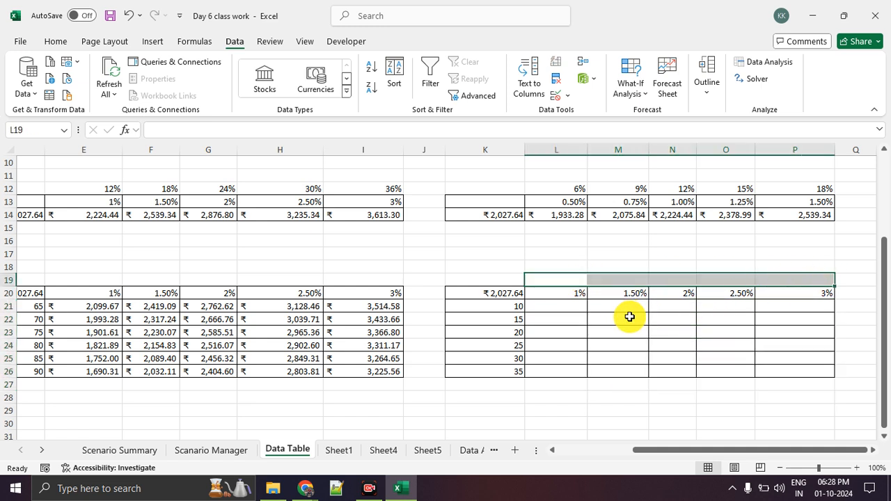
drag(491, 308, 500, 402)
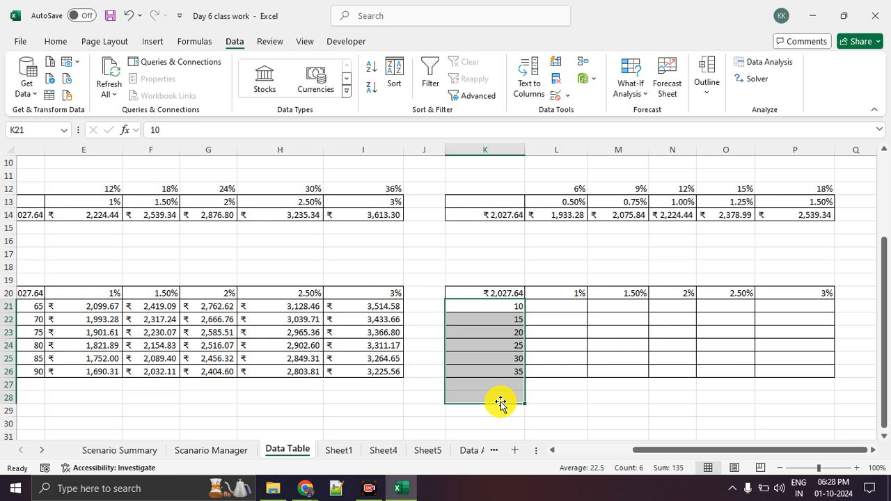
click(440, 357)
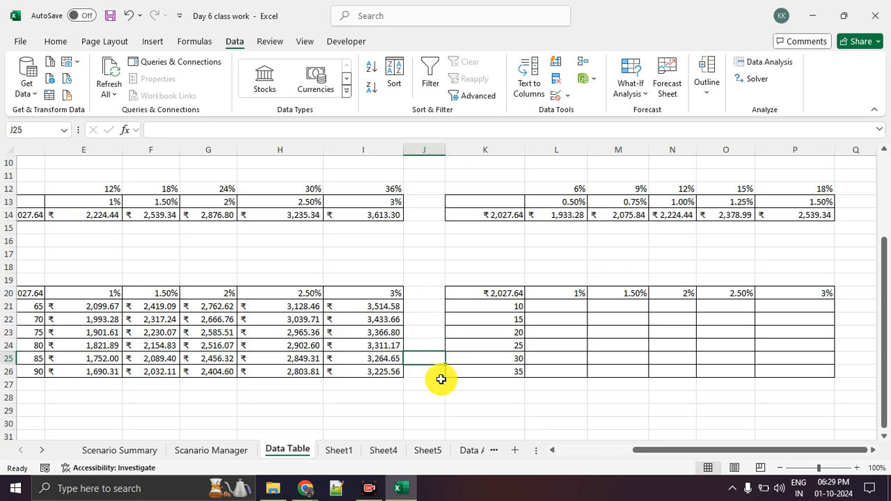
- Check the Google Meet call and the Windows notifications, and return to the Excel workbook
key(alt+Tab)
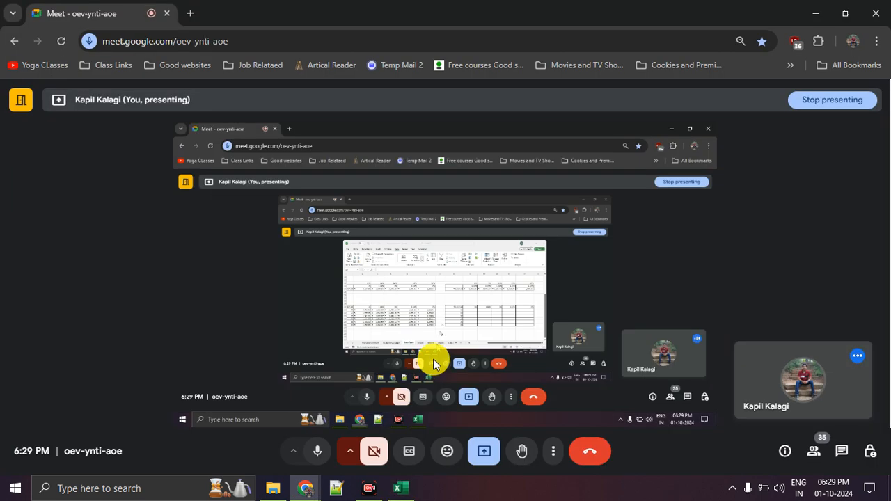
key(alt+Tab)
key(alt+Tab)
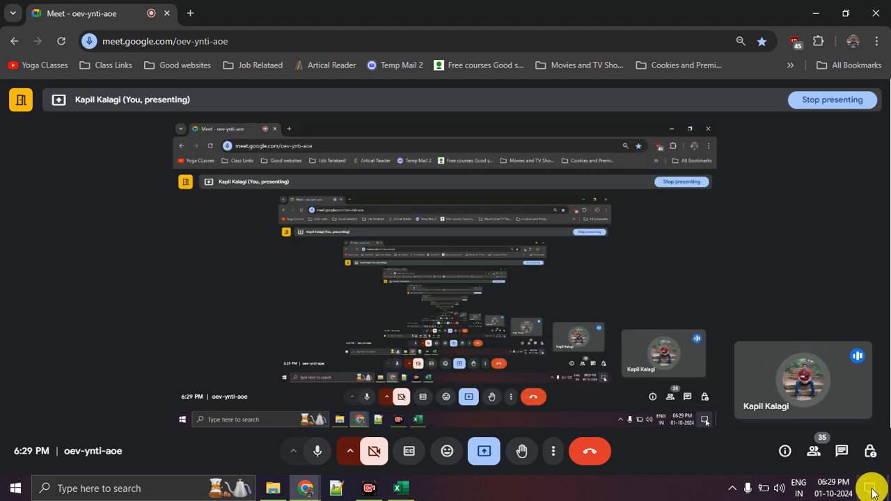
click(870, 492)
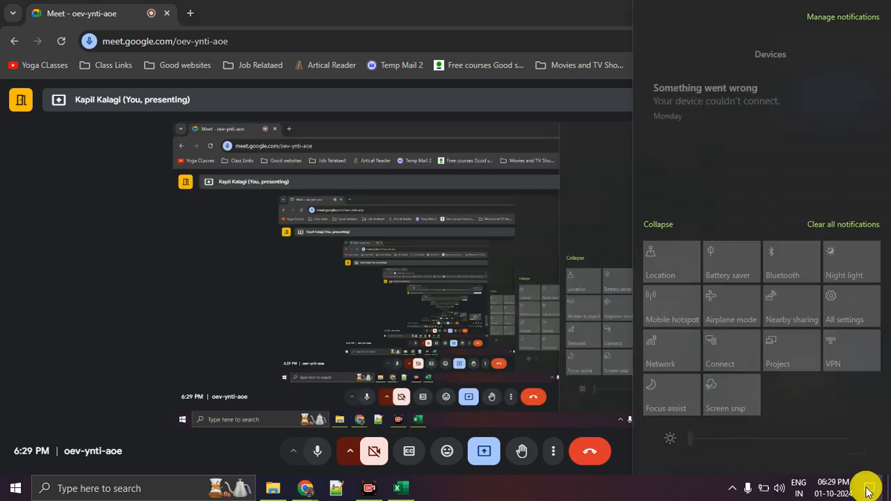
click(867, 491)
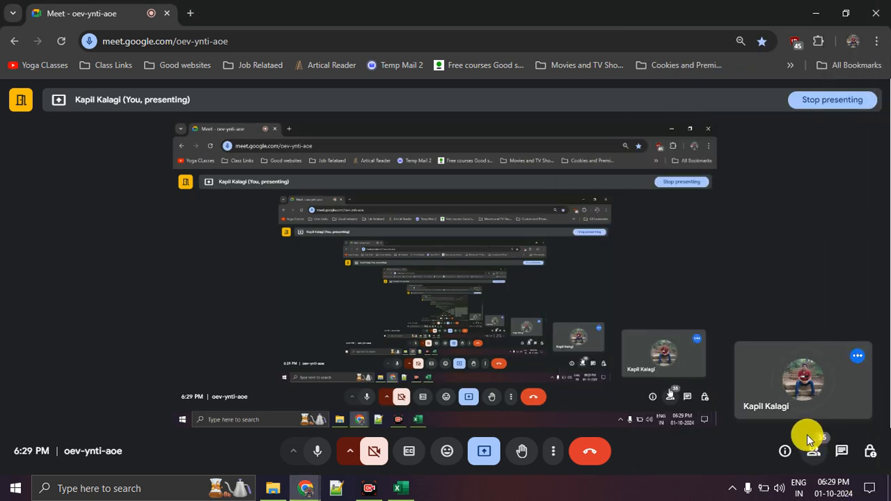
key(alt+Tab)
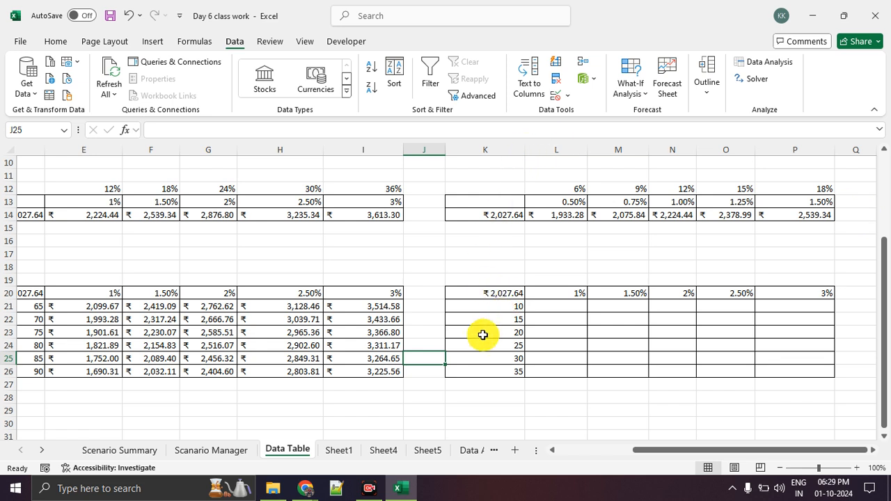
- Open the Day 7 class work workbook from the DA15 folder and show its Master Data sheet
click(273, 488)
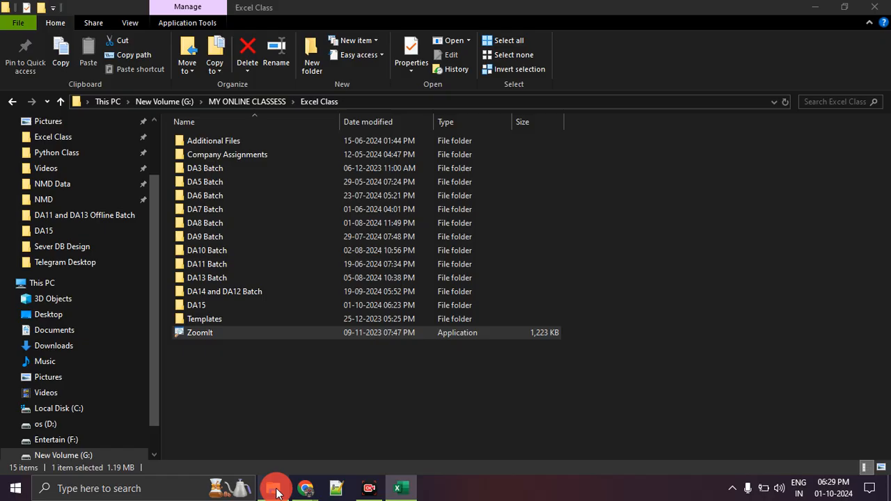
double_click(255, 307)
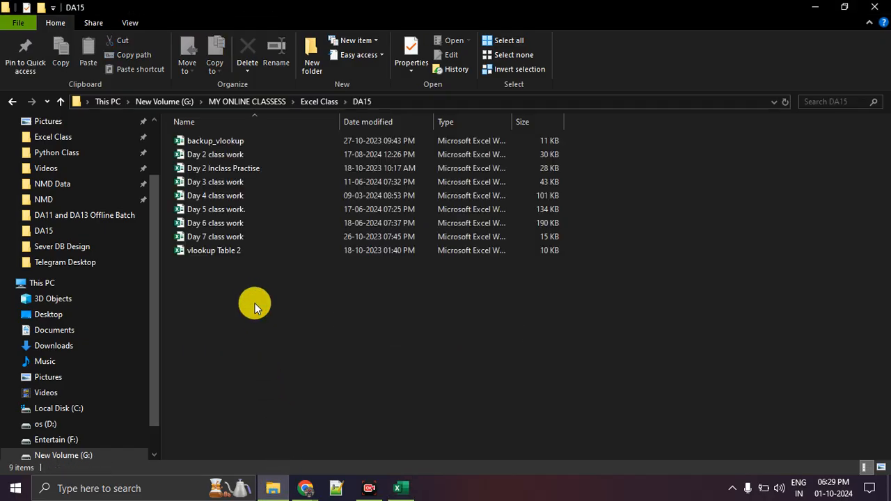
double_click(258, 240)
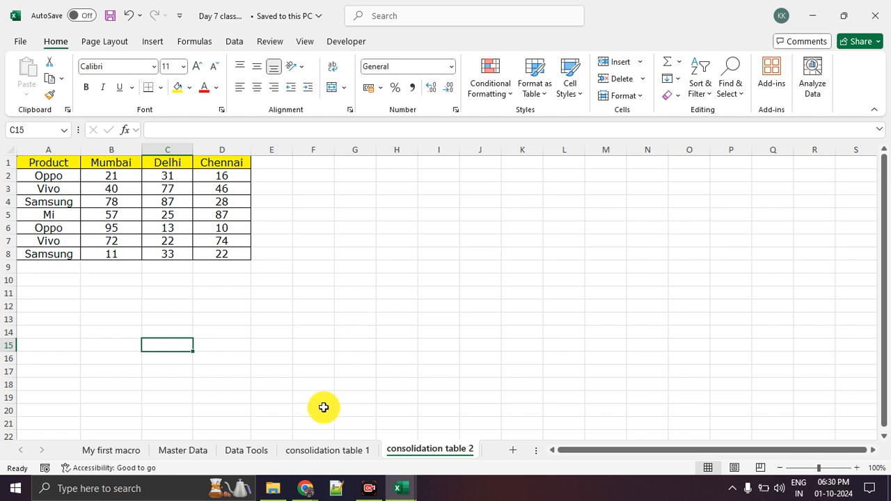
click(191, 450)
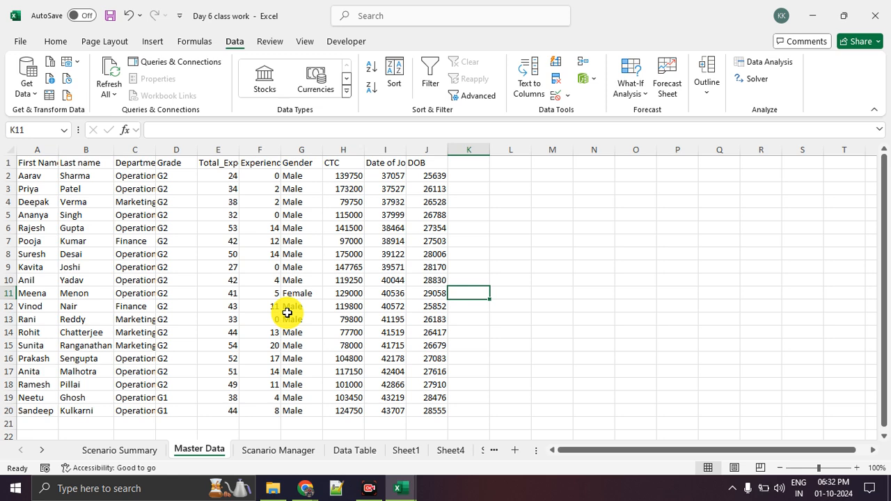
- View the Day 7 workbook's Data Tools sheet, return to Day 6 class work, and select cell B5 on Master Data
key(alt+Tab)
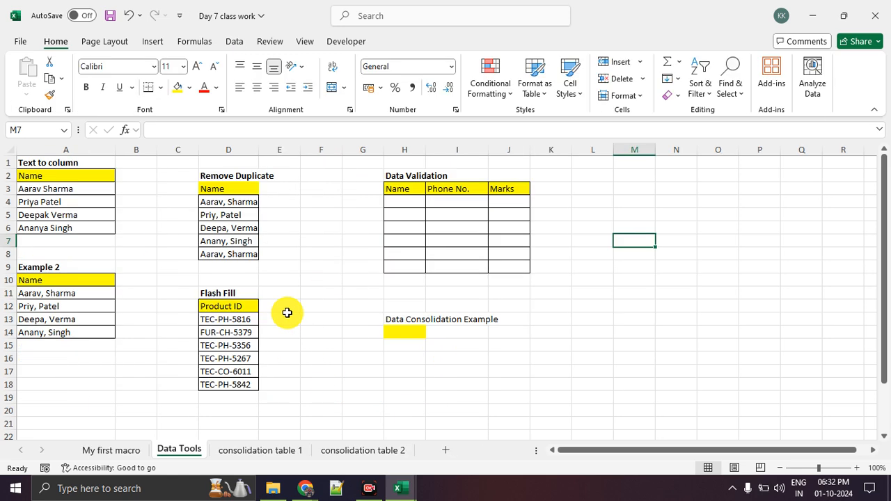
key(alt+Tab)
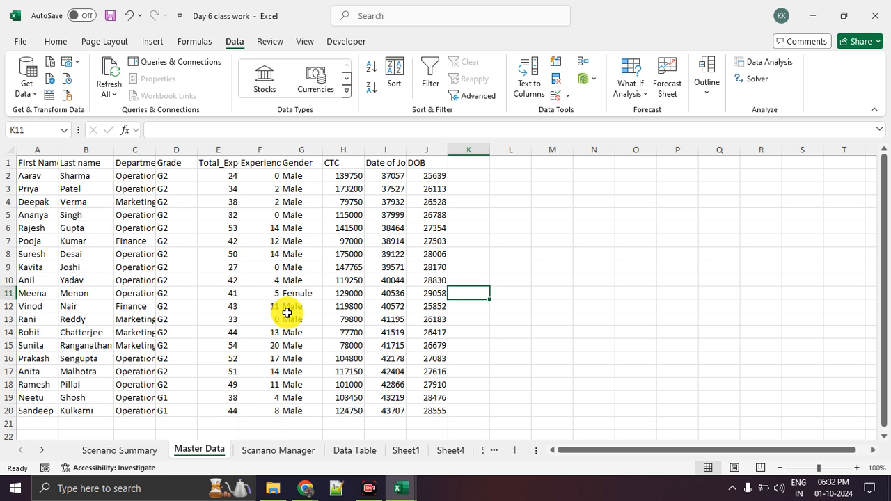
click(39, 163)
click(99, 215)
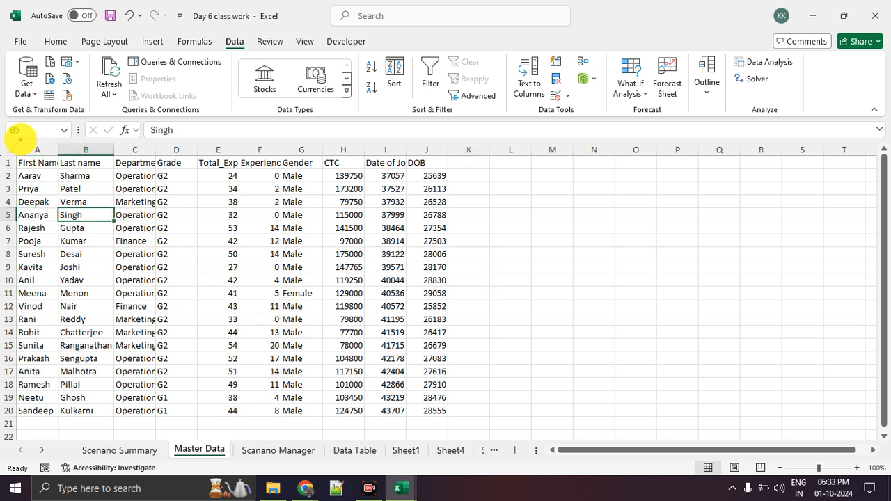
- Circle the B5 cell reference in red and draw a connector to a large oval of code-like lines beside the data
mouse_move(39, 114)
mouse_down()
mouse_move(40, 145)
mouse_move(38, 116)
mouse_up()
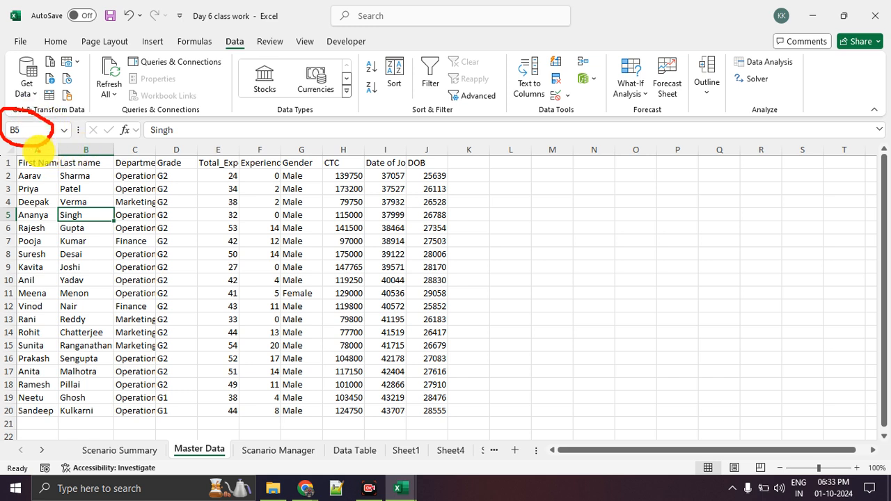
mouse_move(35, 148)
mouse_down()
mouse_move(9, 153)
mouse_move(63, 158)
mouse_move(74, 198)
mouse_move(474, 201)
mouse_move(498, 226)
mouse_up()
drag(547, 193, 679, 199)
drag(630, 224, 725, 225)
drag(642, 260, 763, 265)
drag(648, 300, 731, 301)
drag(642, 332, 691, 334)
drag(657, 206, 569, 195)
mouse_move(636, 159)
mouse_down()
mouse_move(726, 193)
mouse_move(597, 183)
mouse_move(461, 143)
mouse_move(476, 148)
mouse_up()
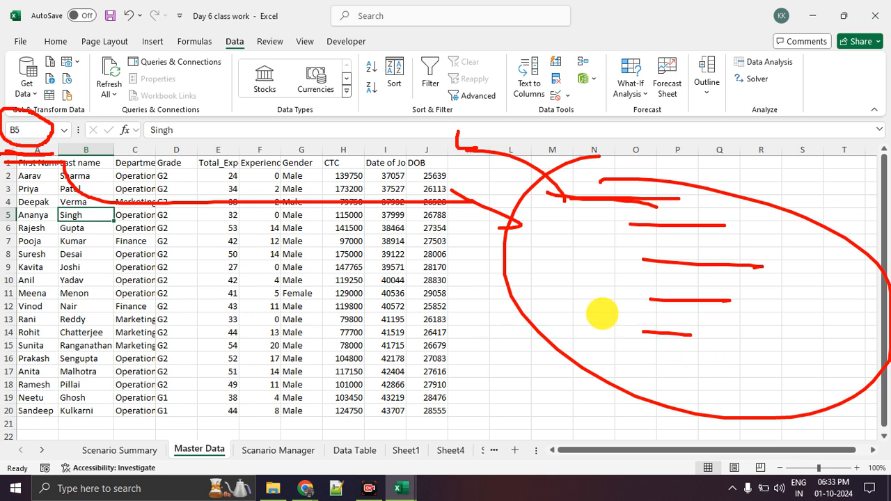
- Add five red lines inside the oval, draw an upward arrow, write VBA above it, and leave the annotation view
drag(621, 244, 782, 242)
drag(656, 287, 821, 289)
drag(700, 336, 828, 336)
drag(699, 363, 795, 364)
drag(693, 385, 780, 391)
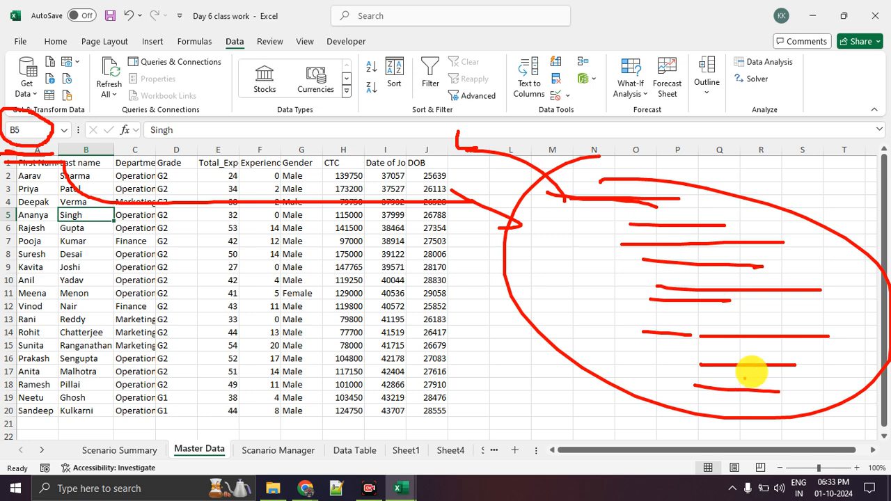
drag(697, 167, 703, 138)
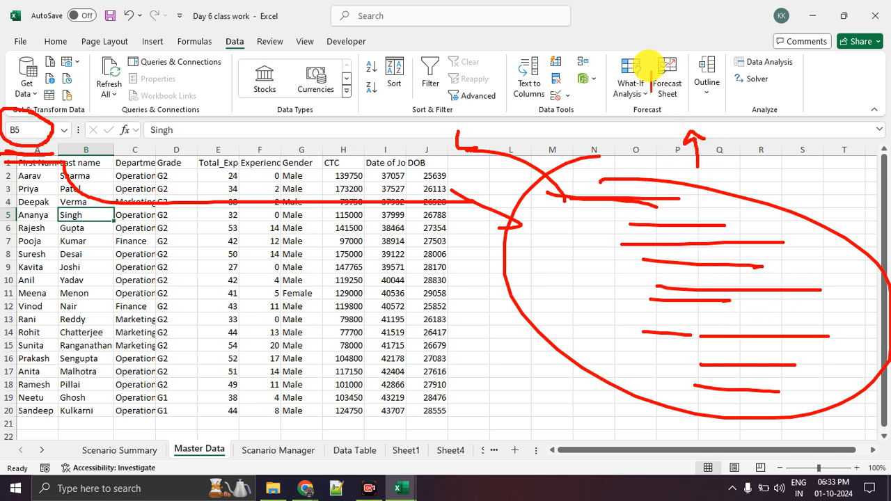
mouse_move(649, 64)
mouse_down()
mouse_move(651, 88)
mouse_move(666, 64)
mouse_move(667, 86)
mouse_up()
drag(666, 65, 668, 87)
drag(680, 86, 694, 85)
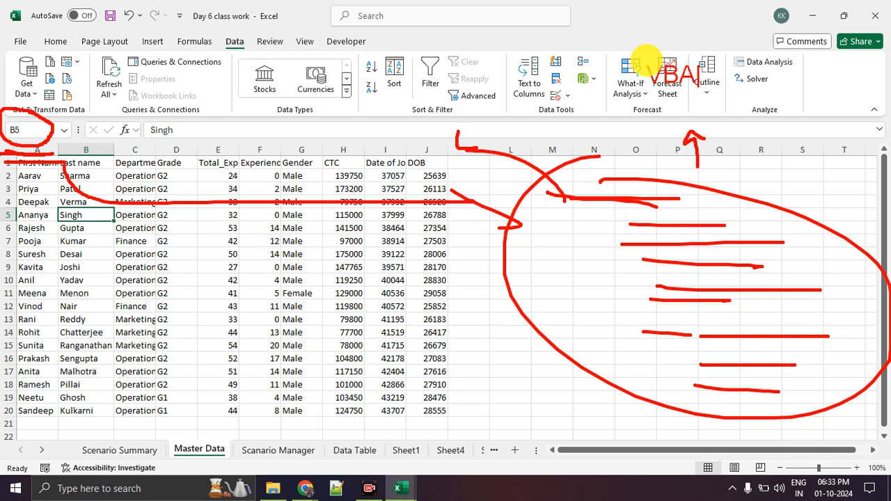
key(Escape)
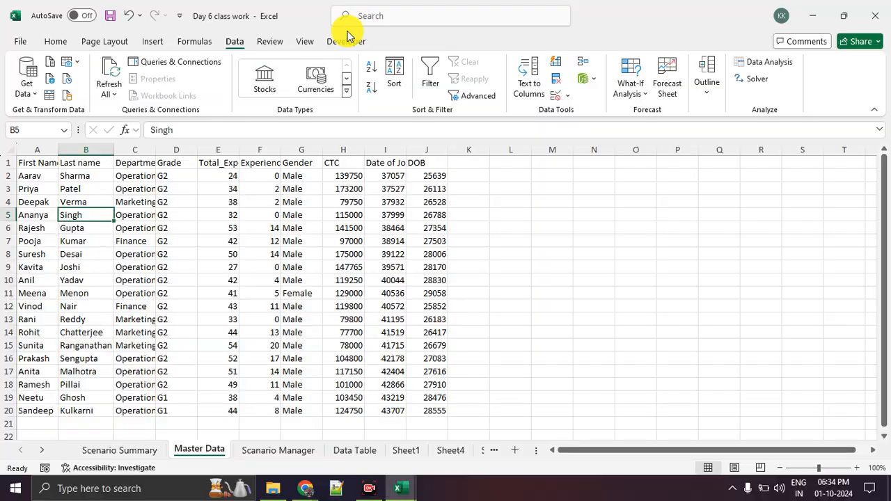
- Open the Visual Basic editor and enter "dsfaaasdsasasa" in the code module of Sheet2 (Master Data)
click(661, 83)
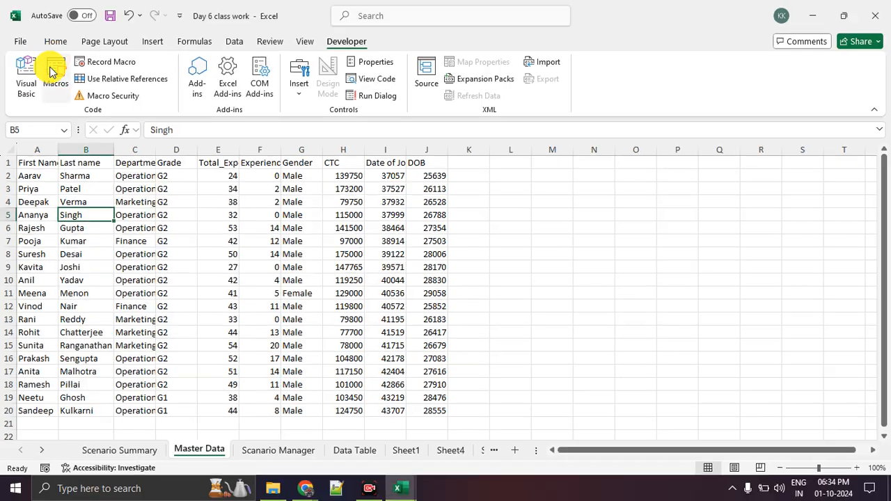
click(27, 73)
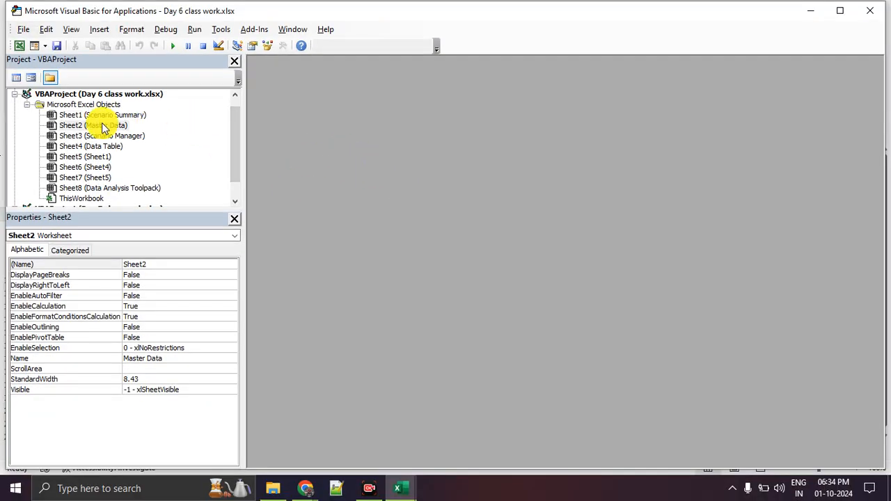
double_click(99, 126)
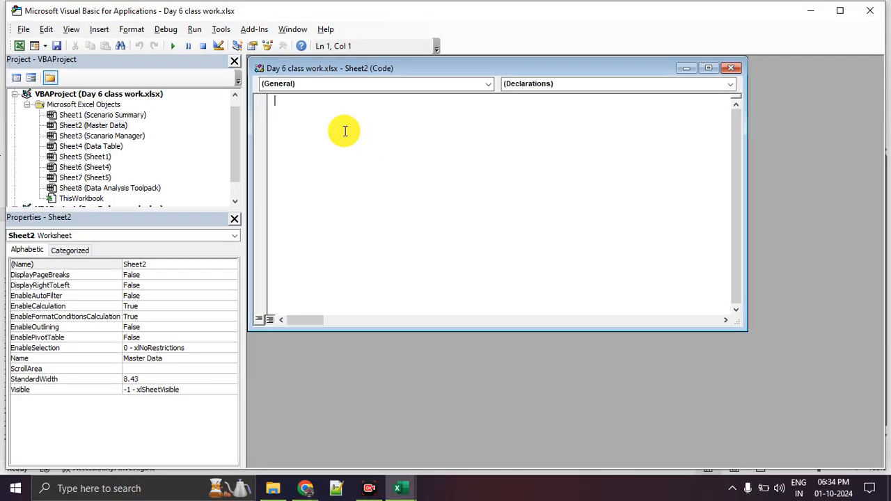
text(dsfaaasdsasa)
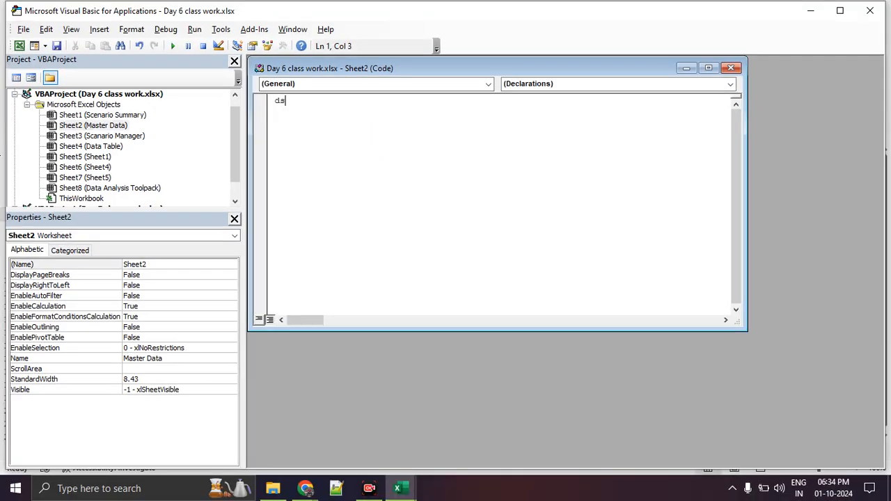
text(sa)
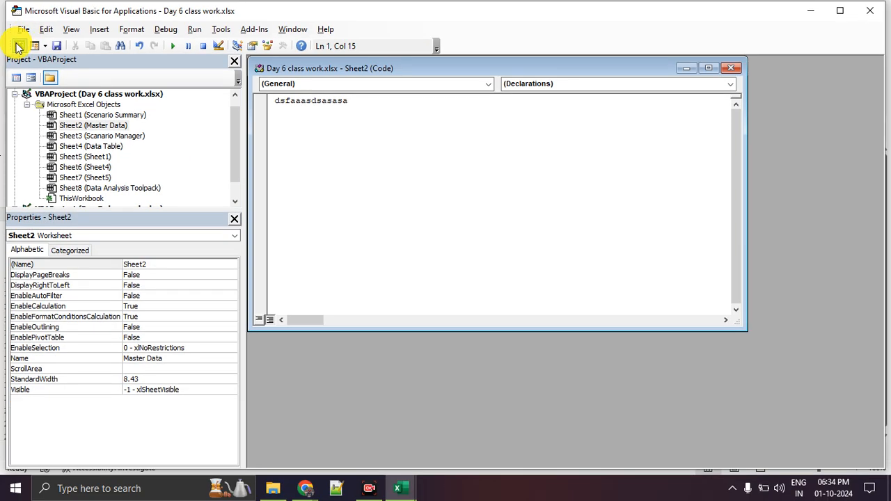
- Return from the Visual Basic editor to the Day 6 class work sheet, and switch back to the editor window
click(39, 38)
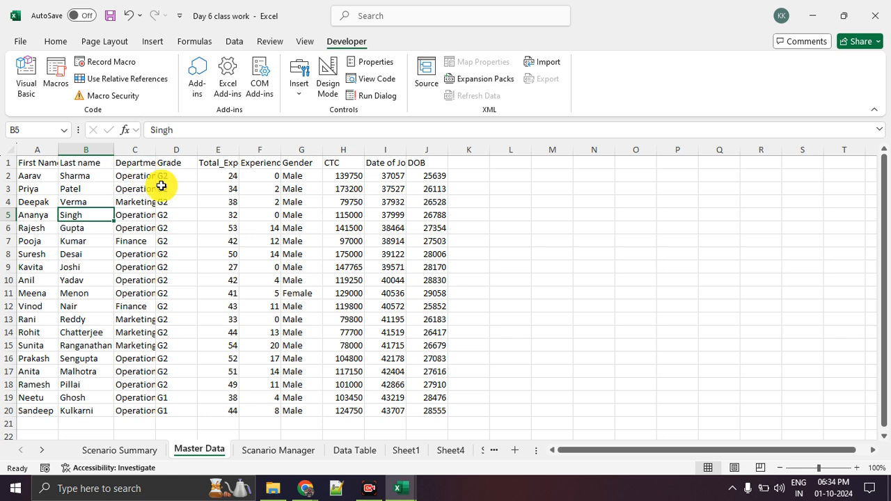
click(399, 488)
click(401, 490)
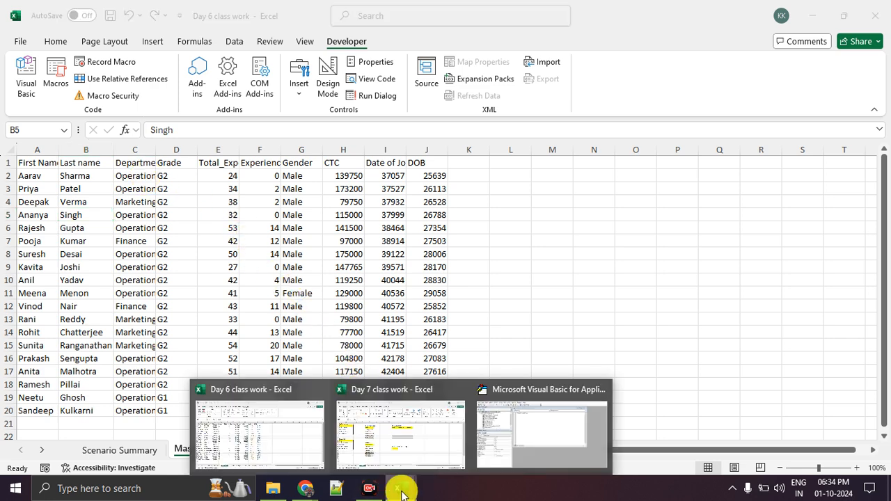
click(402, 493)
click(547, 427)
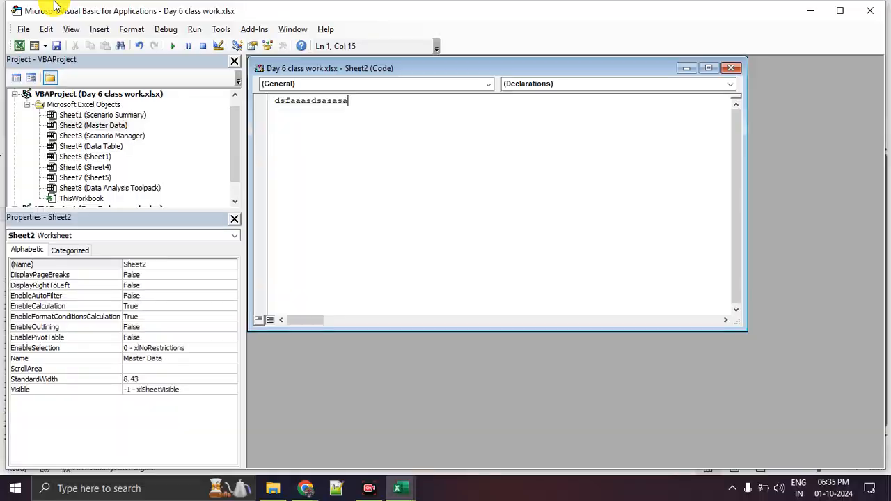
- Leave the Visual Basic editor and switch to the Day 7 class work workbook
key(alt+F11)
key(alt+Tab)
key(alt+Tab)
key(alt+Tab)
key(alt+Tab)
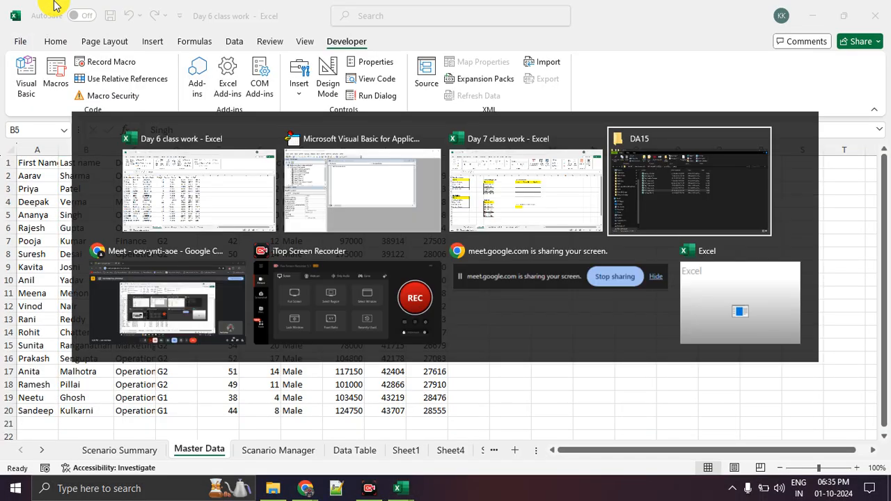
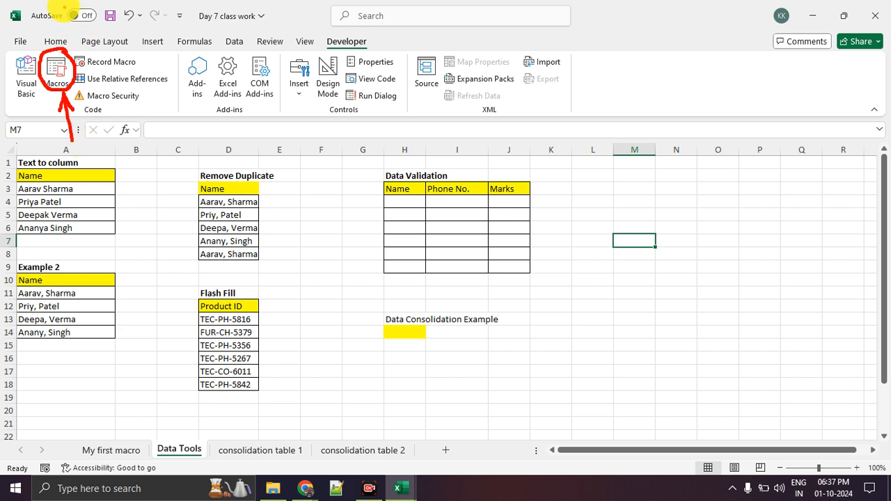
- Draw a large red outline and several red strokes over the Data Tools sheet, and leave the annotation view
mouse_move(11, 16)
mouse_down()
mouse_move(649, 41)
mouse_move(720, 304)
mouse_move(80, 341)
mouse_move(69, 16)
mouse_move(230, 21)
mouse_up()
drag(225, 87, 484, 70)
drag(450, 133, 376, 146)
mouse_move(63, 146)
mouse_down()
mouse_move(104, 145)
mouse_move(104, 157)
mouse_up()
drag(140, 162, 288, 143)
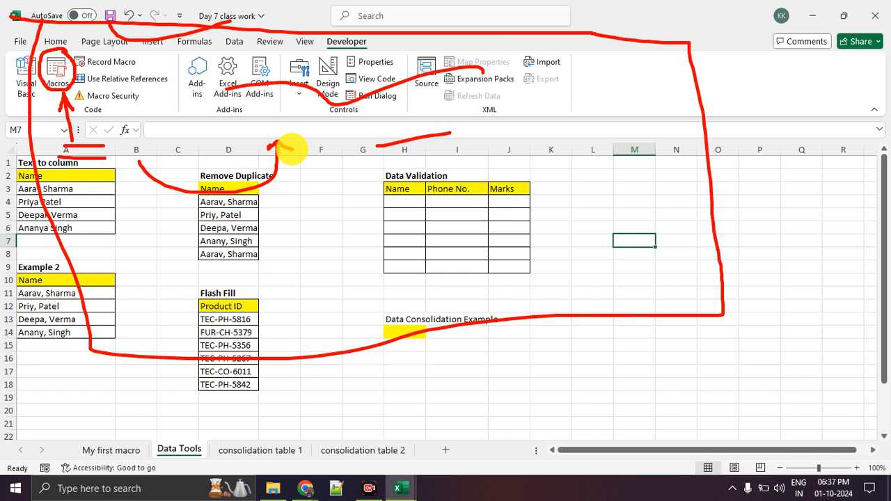
key(Escape)
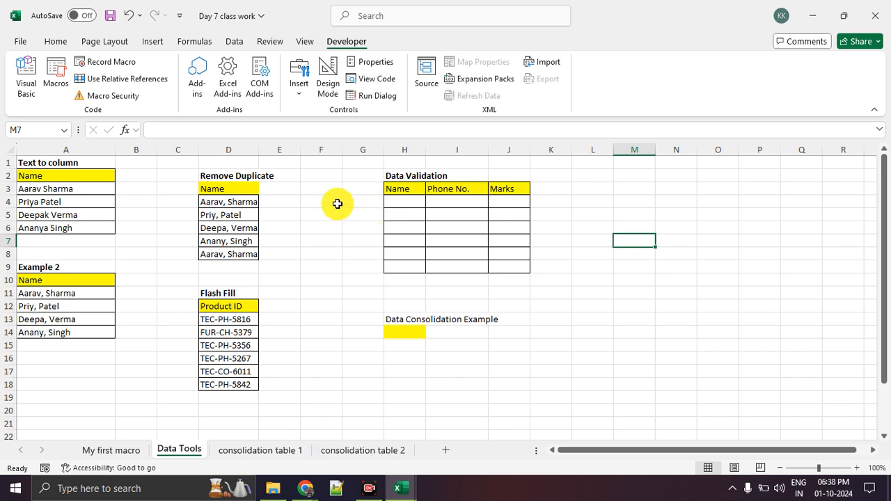
- Open the Excel Options dialog and box its Customize Ribbon entry in red in the zoomed view
click(22, 42)
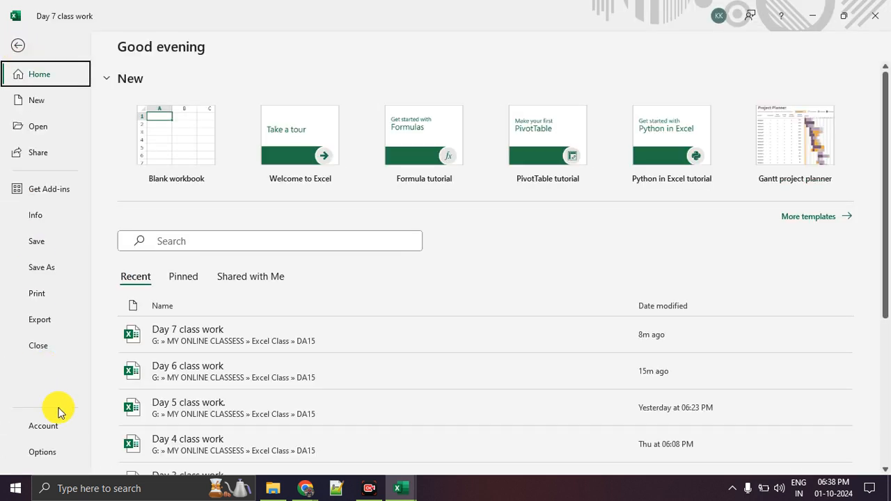
key(ctrl+1)
click(81, 426)
mouse_move(82, 424)
mouse_down()
mouse_move(64, 426)
mouse_move(32, 462)
mouse_move(56, 427)
mouse_up()
key(Escape)
click(59, 448)
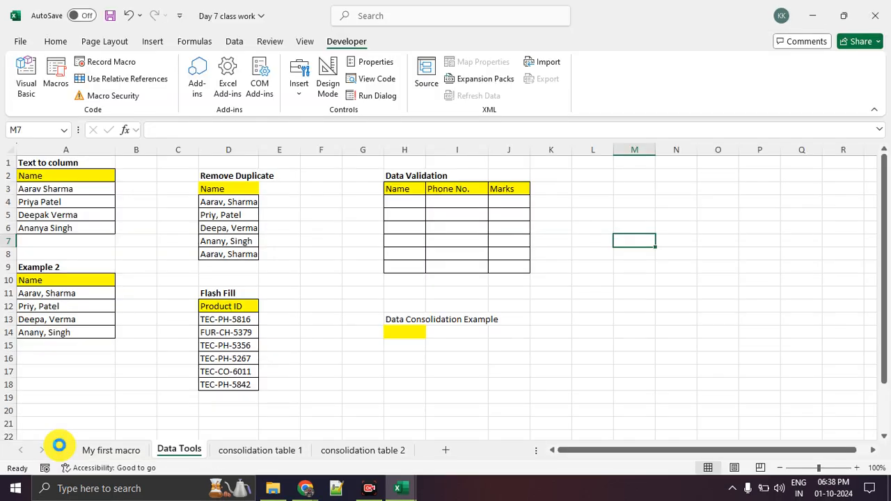
key(ctrl+1)
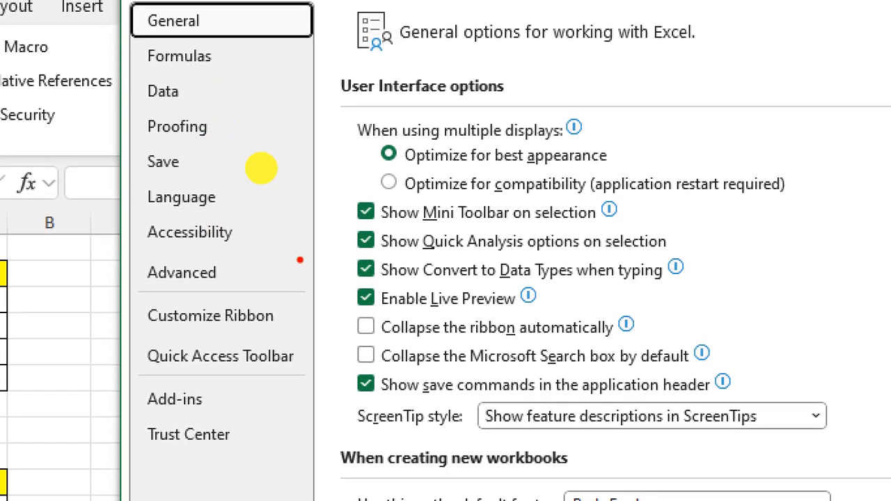
drag(130, 286, 310, 334)
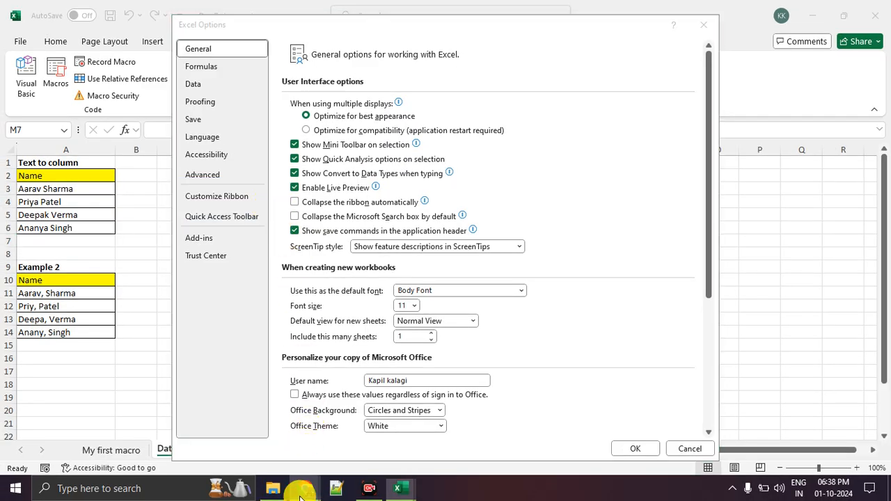
- Switch to the Google Meet call in Chrome, check its participants and chat, and return to the Day 7 workbook's Excel Options
mouse_move(305, 488)
click(286, 455)
click(819, 451)
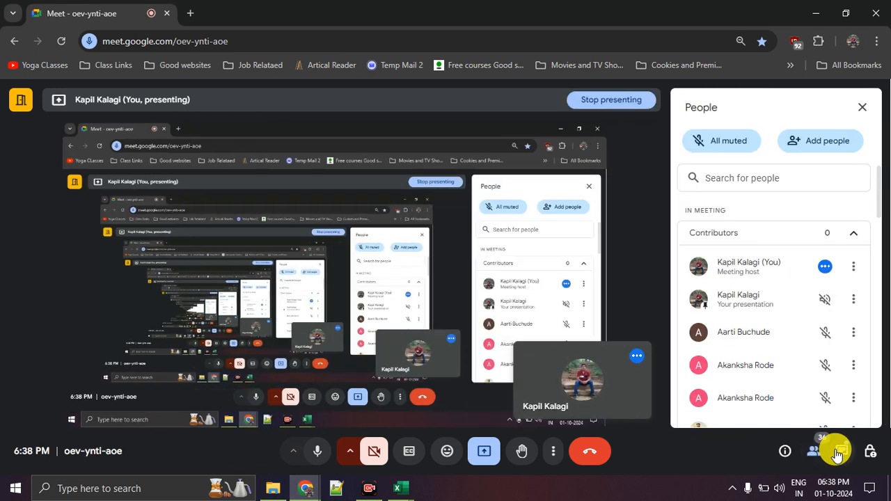
click(837, 453)
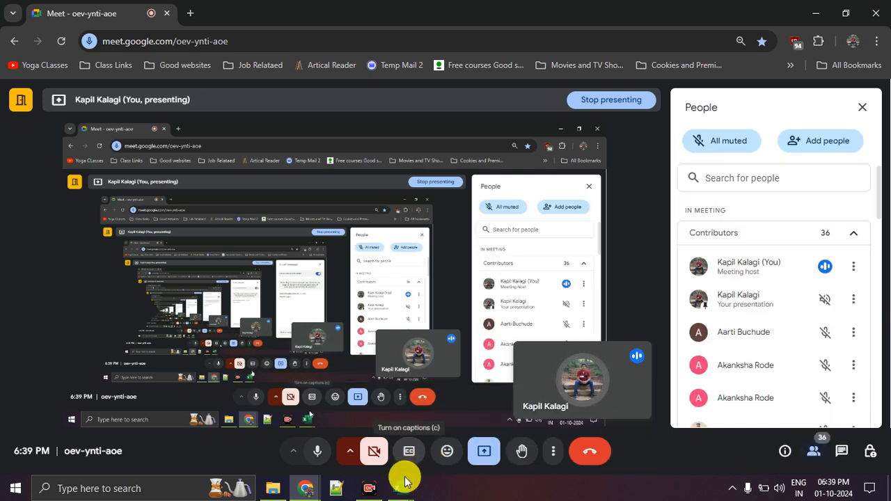
mouse_move(398, 487)
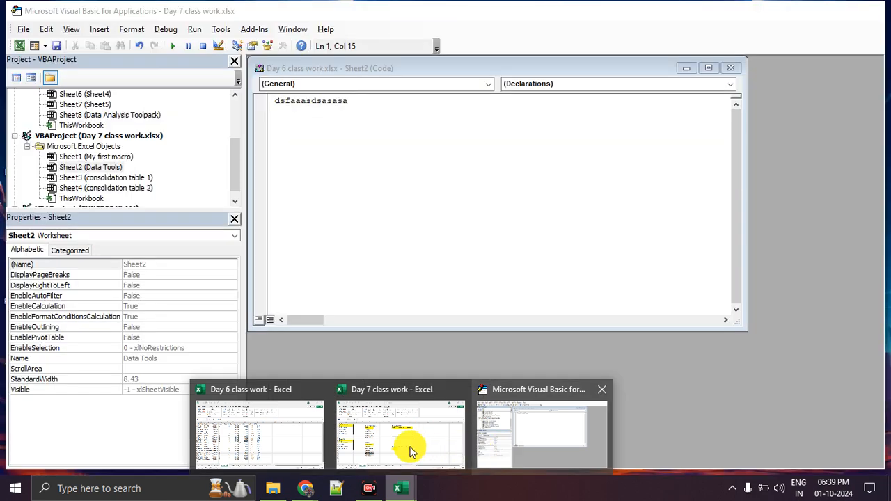
click(388, 439)
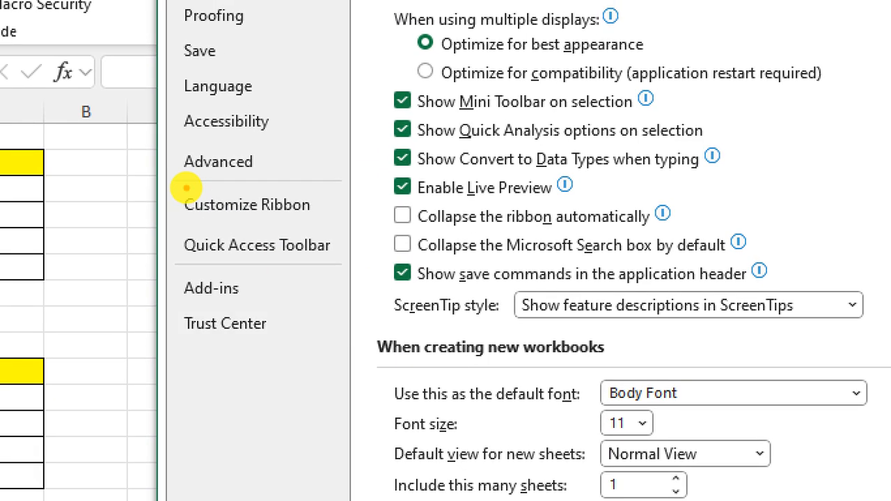
- Open the Customize Ribbon options and mark the Developer tab and the reorder arrows in red before leaving the annotation view
drag(187, 186, 368, 225)
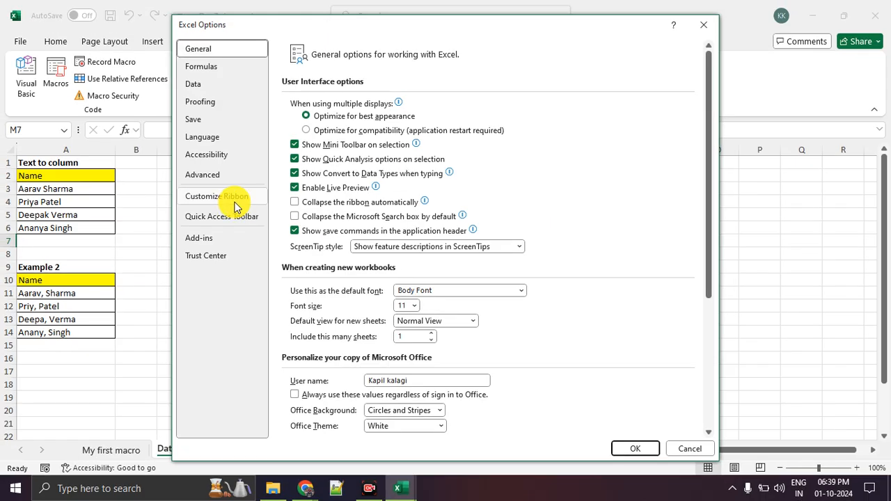
click(234, 204)
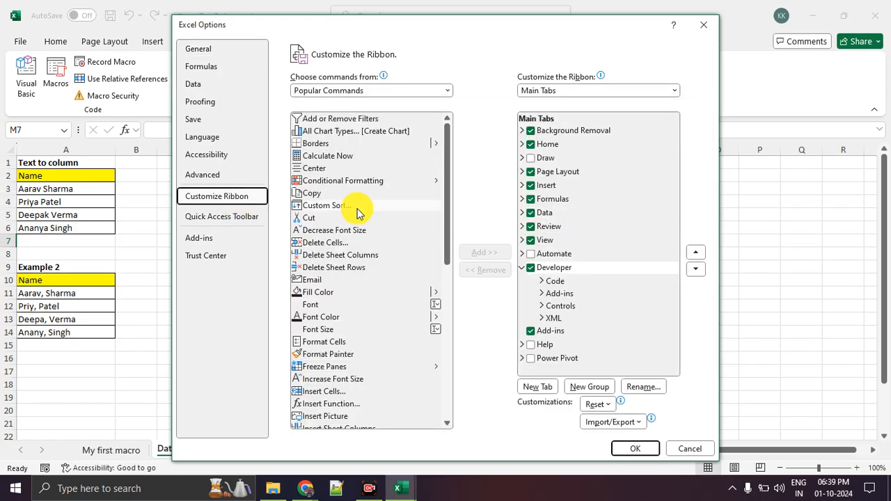
mouse_move(261, 195)
mouse_down()
mouse_move(189, 195)
mouse_move(254, 183)
mouse_move(403, 229)
mouse_move(536, 252)
mouse_move(509, 254)
mouse_move(512, 273)
mouse_move(498, 280)
mouse_move(597, 278)
mouse_up()
drag(528, 283, 606, 284)
mouse_move(703, 231)
mouse_down()
mouse_move(682, 254)
mouse_move(724, 325)
mouse_move(698, 246)
mouse_up()
key(Escape)
- Move the Developer tab between Review and View in the ribbon order and apply the change
click(696, 254)
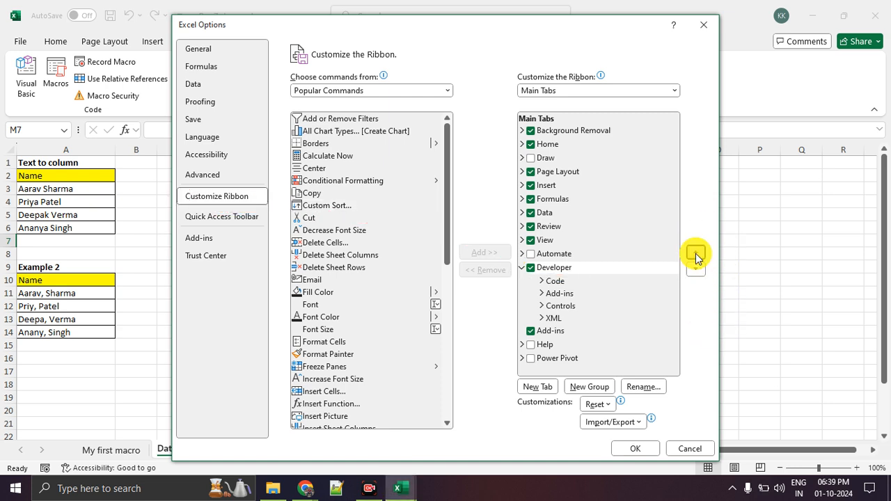
click(696, 254)
click(696, 254)
click(696, 254)
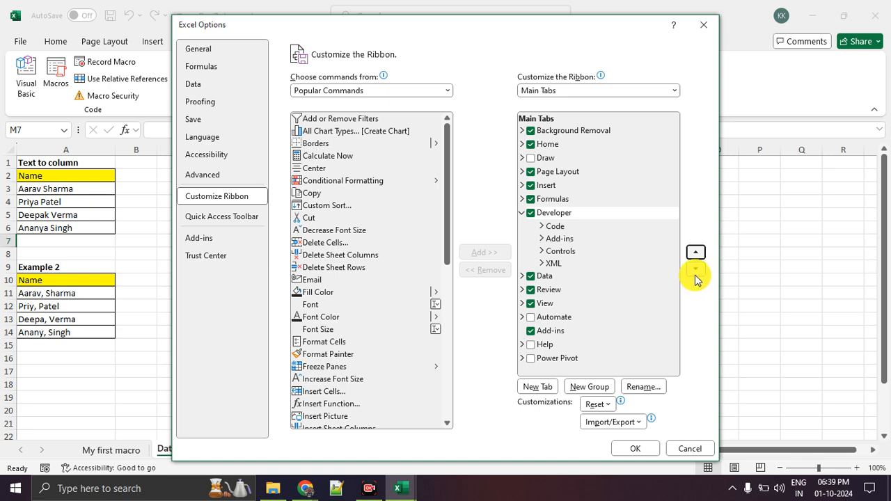
click(694, 275)
click(694, 275)
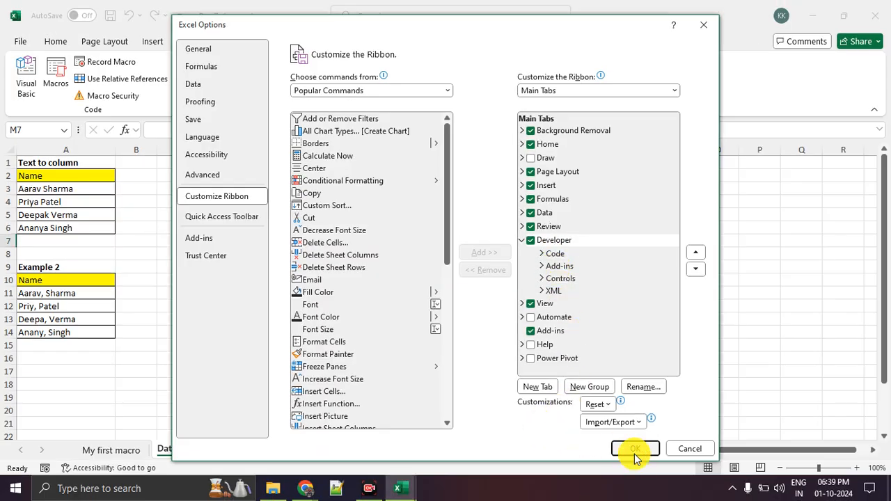
click(629, 450)
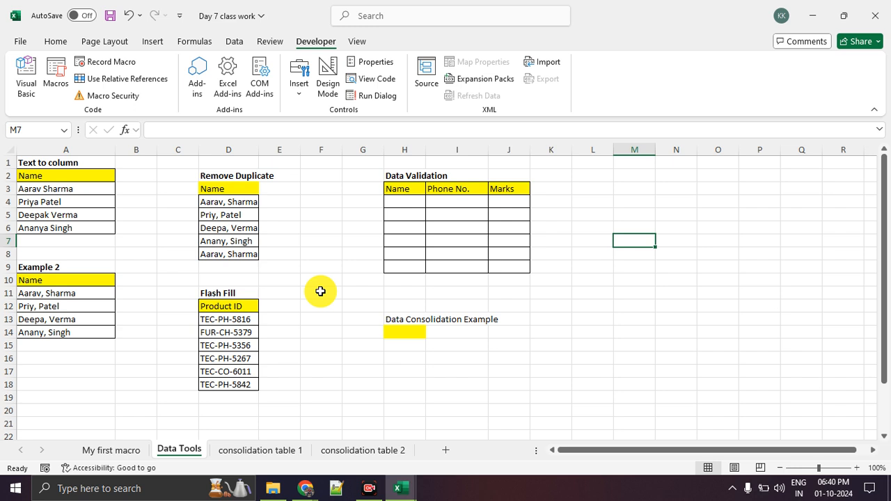
- Compare the My first macro sheet with Data Tools, and select cell A1 on My first macro
click(115, 450)
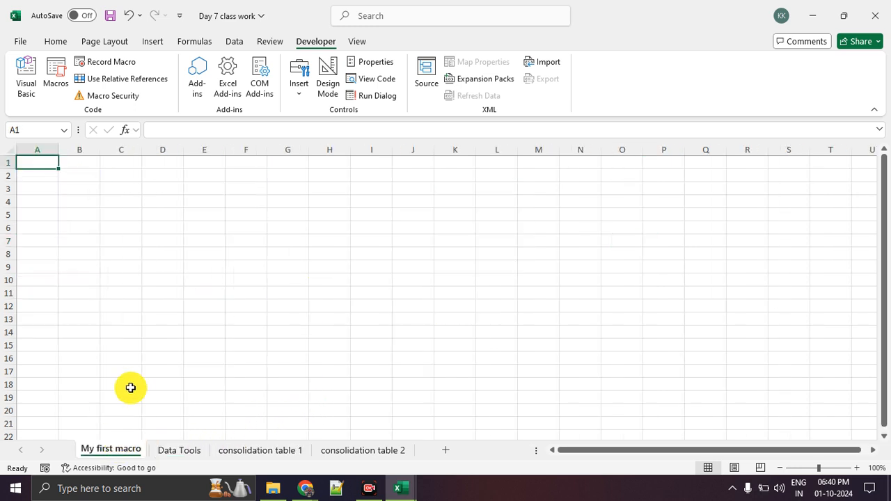
click(174, 452)
click(120, 452)
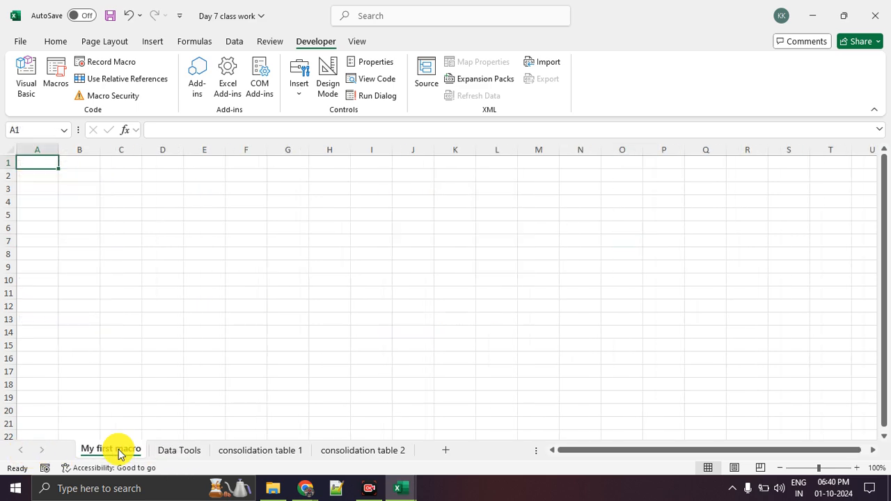
right_click(118, 453)
click(99, 409)
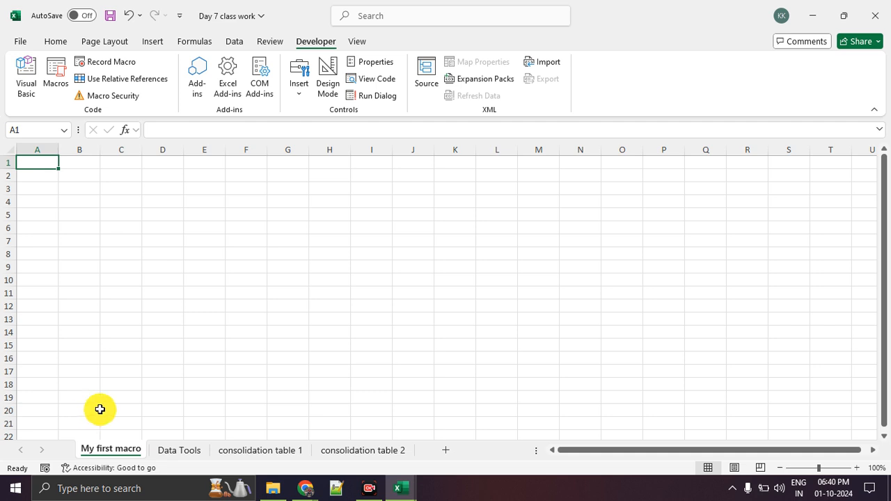
click(89, 307)
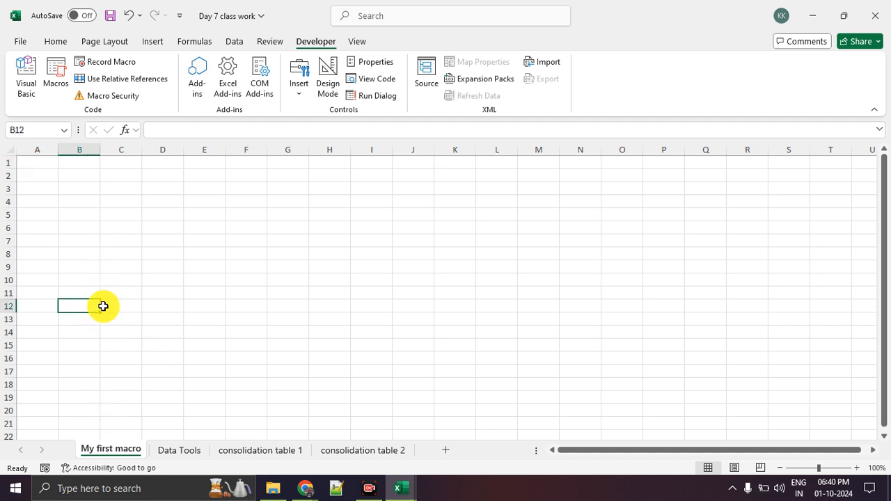
click(38, 162)
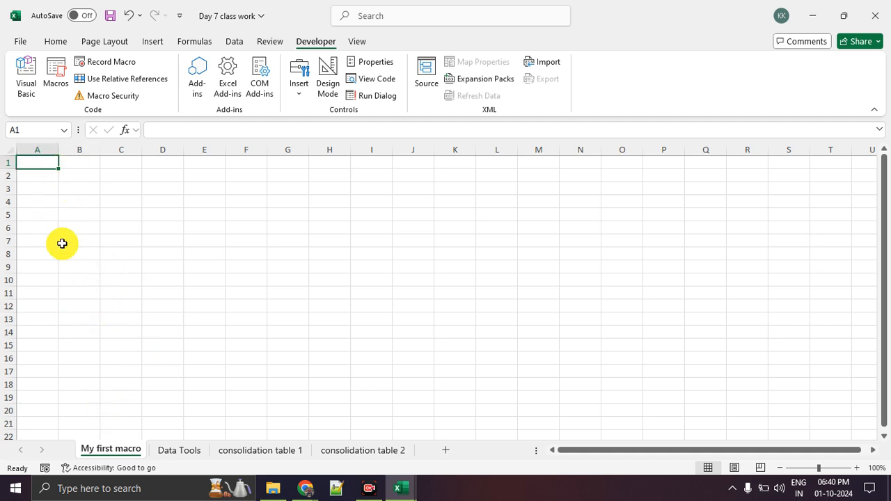
- Select cell F7 and circle its column F and row 7 headings in red
click(237, 242)
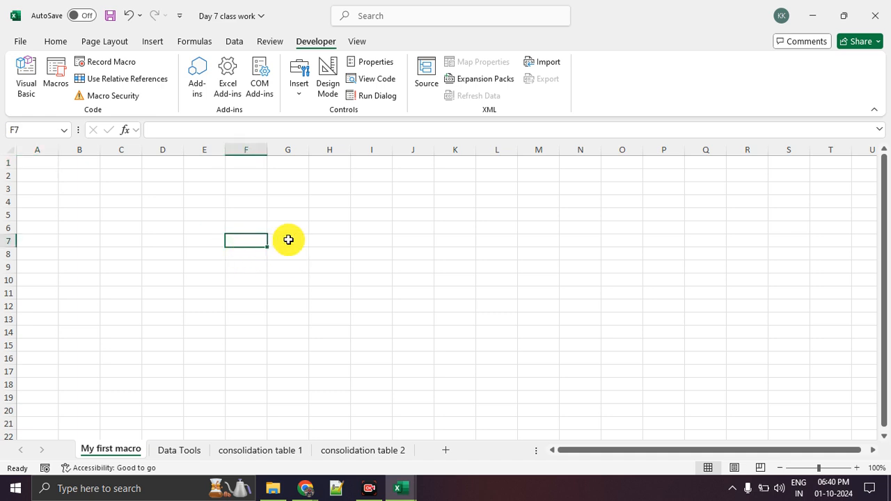
drag(246, 139, 258, 144)
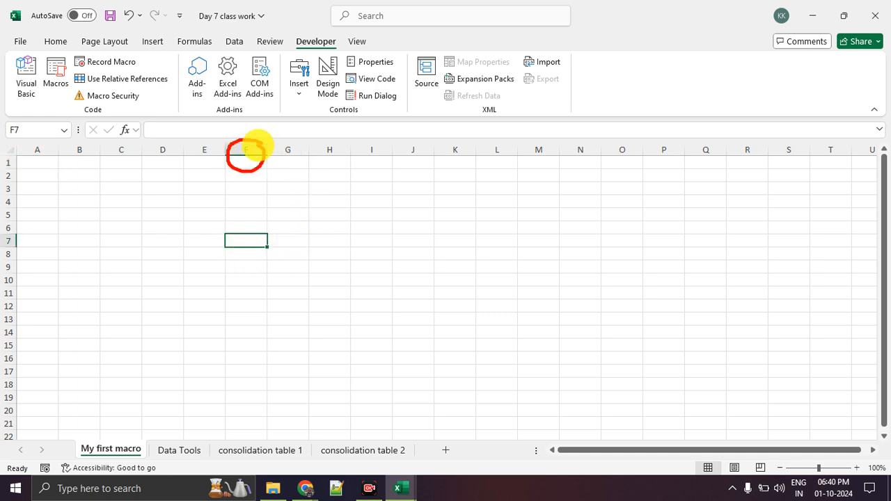
mouse_move(32, 232)
mouse_down()
mouse_move(8, 259)
mouse_move(21, 235)
mouse_up()
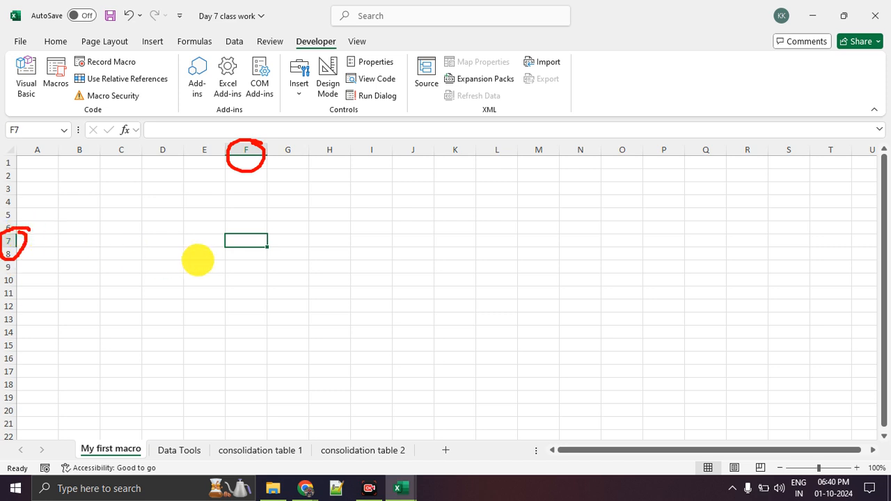
- Enter "My First Macro" in cell F7, and clear the contents of range E6:H12
text(M)
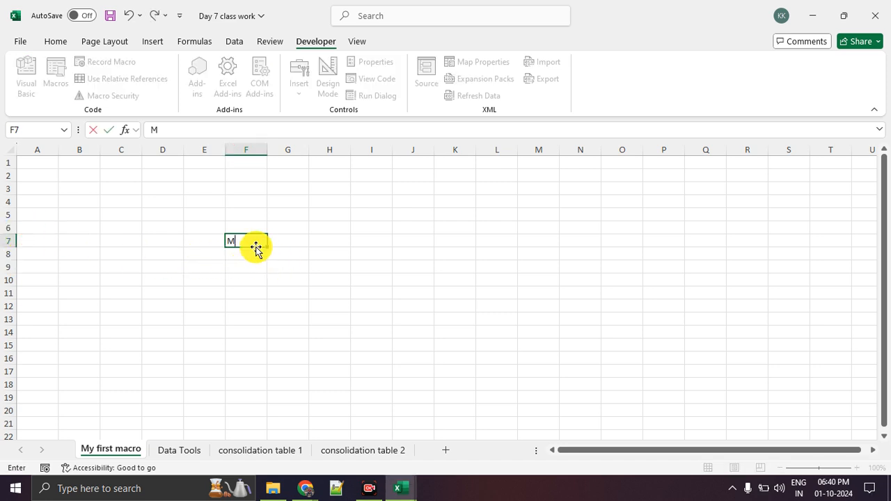
text(y First Macro)
key(Return)
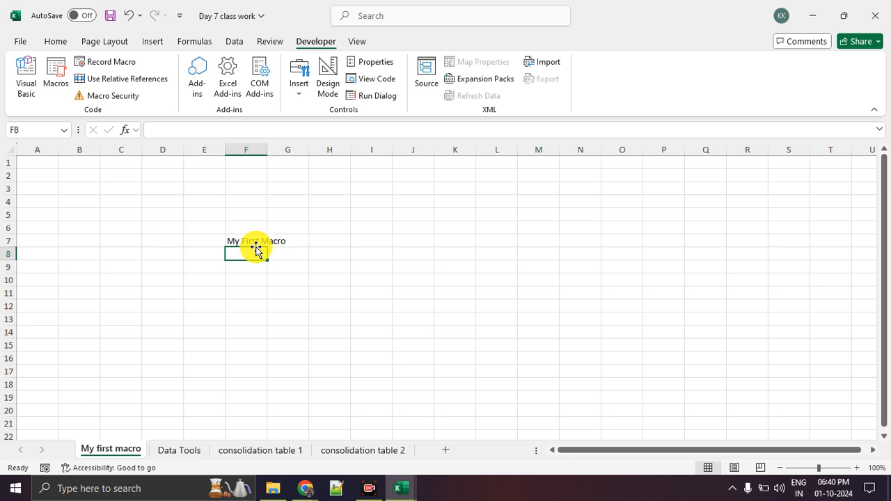
click(204, 319)
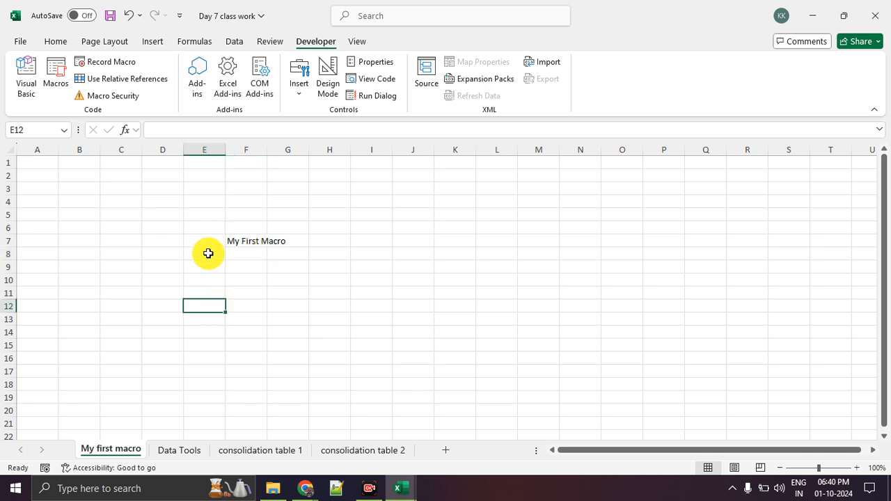
drag(204, 228, 341, 304)
key(Delete)
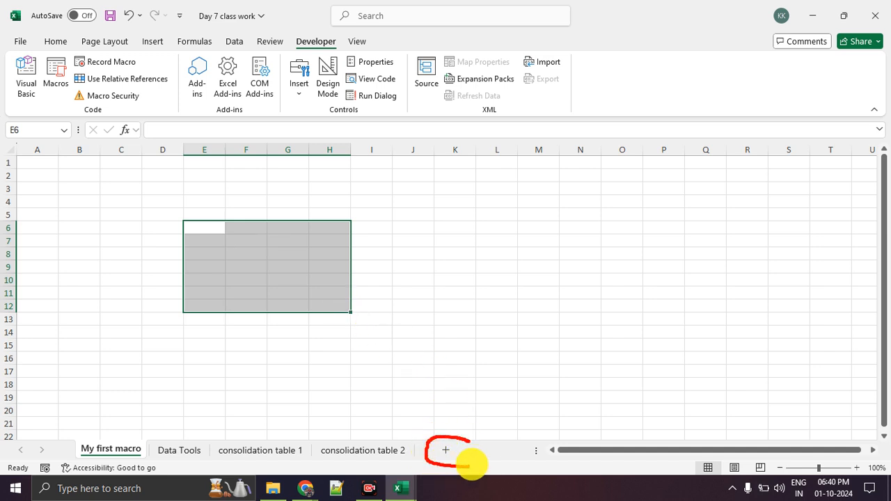
- Add a new worksheet after My first macro and select its cell D5
click(446, 451)
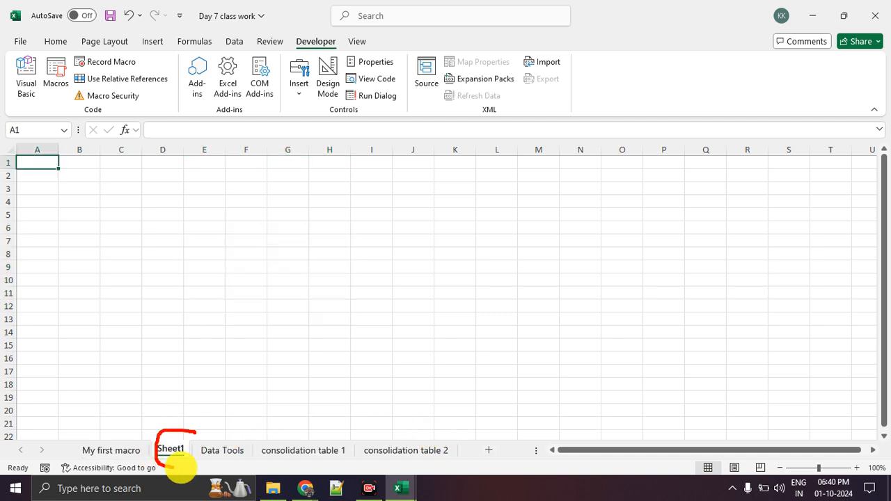
click(161, 212)
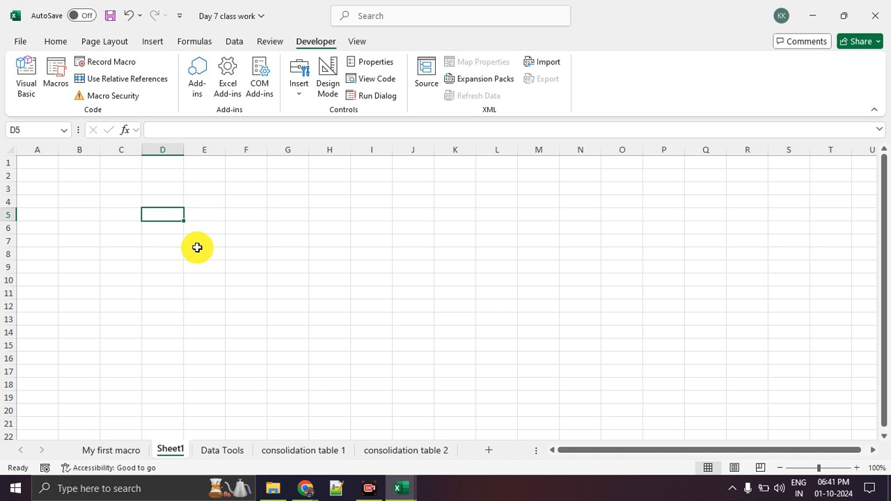
- Enter "My First Macro" in cell D5 of Sheet1
text(M)
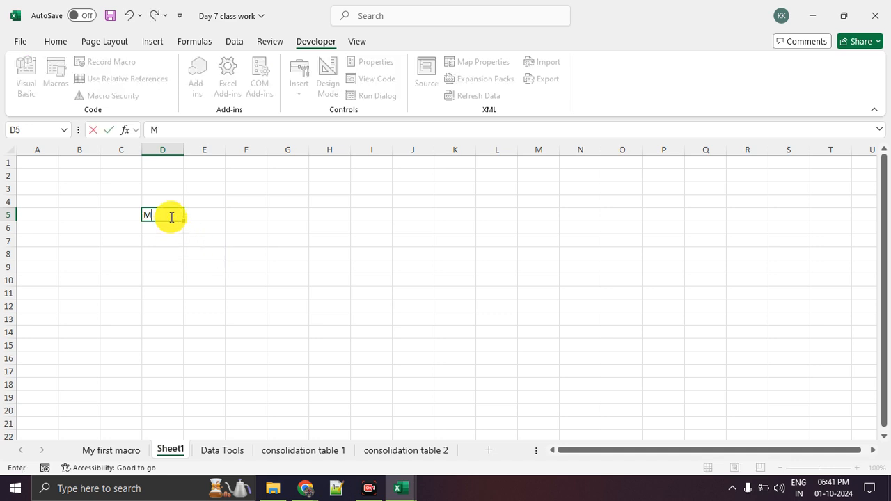
text(y First Macro)
key(Return)
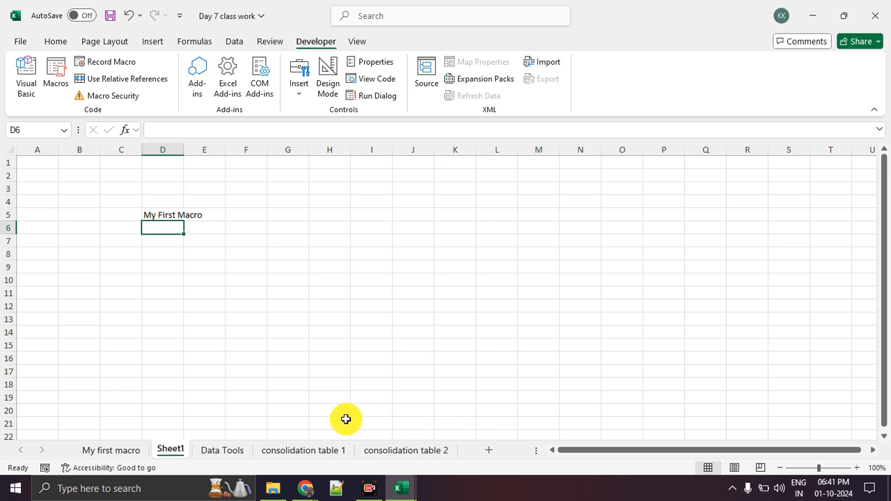
- Delete Sheet1, and select cell F16 on the My first macro sheet
right_click(180, 449)
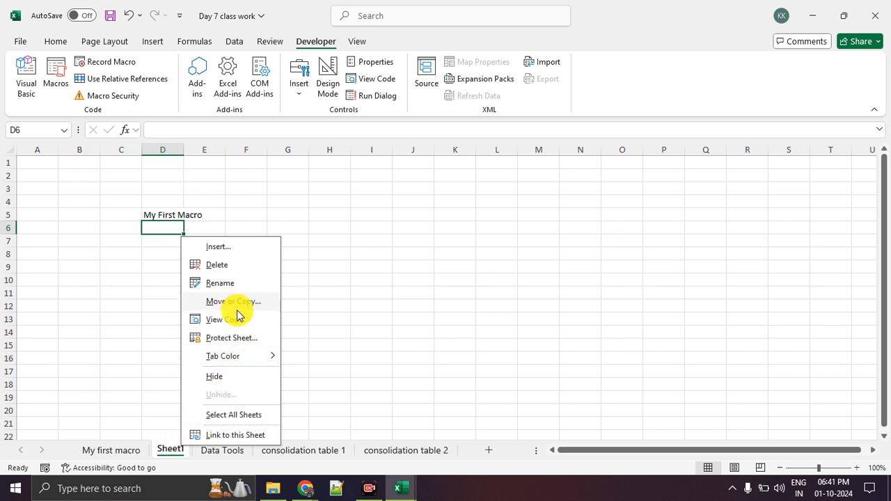
click(239, 268)
click(420, 279)
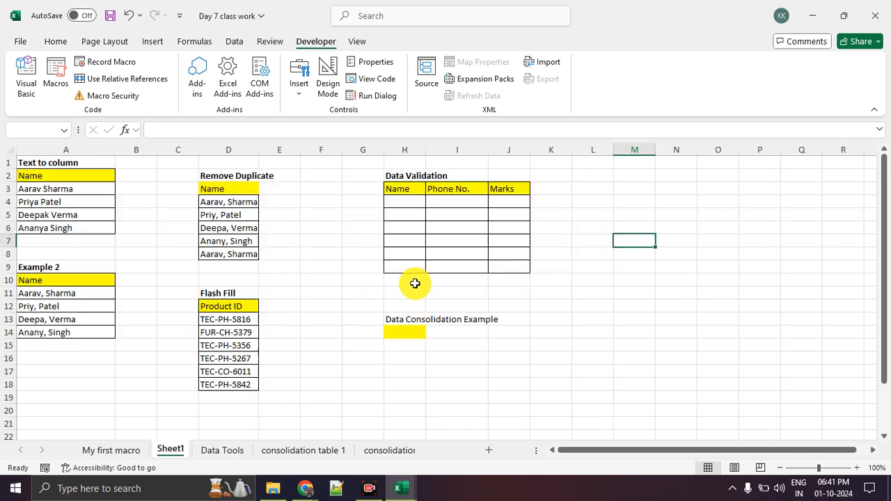
click(132, 449)
click(247, 358)
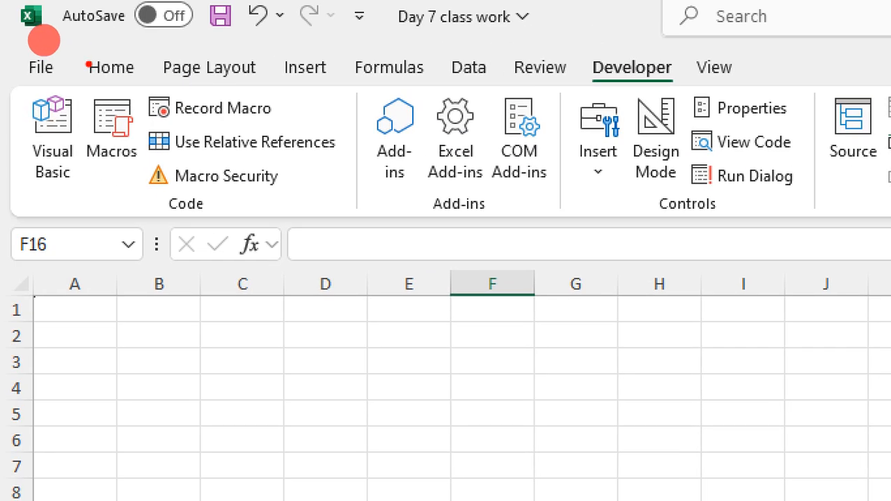
drag(143, 123, 289, 121)
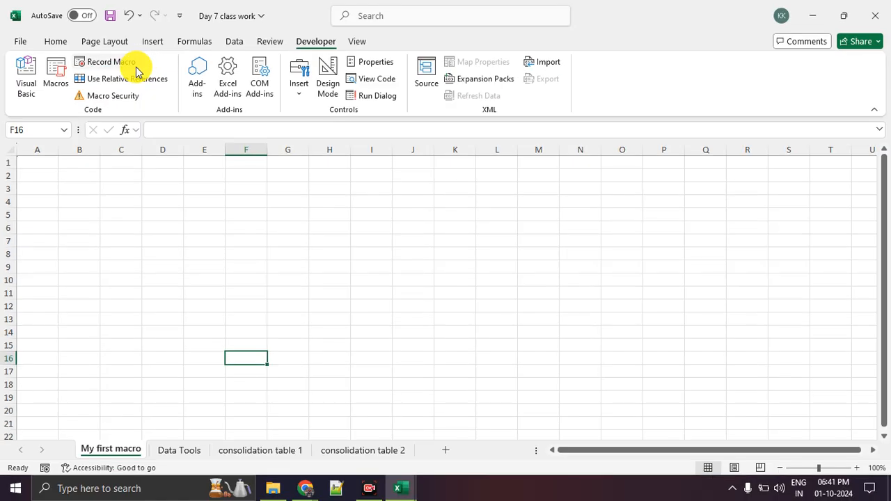
click(271, 116)
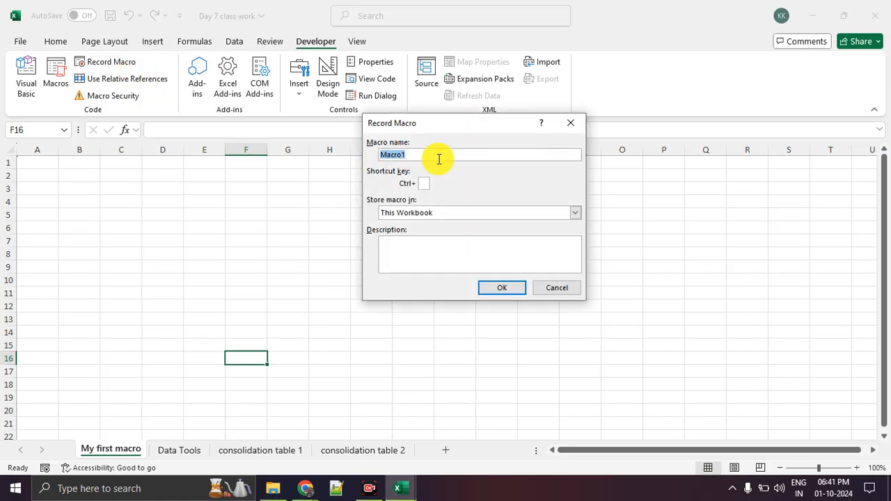
text(my)
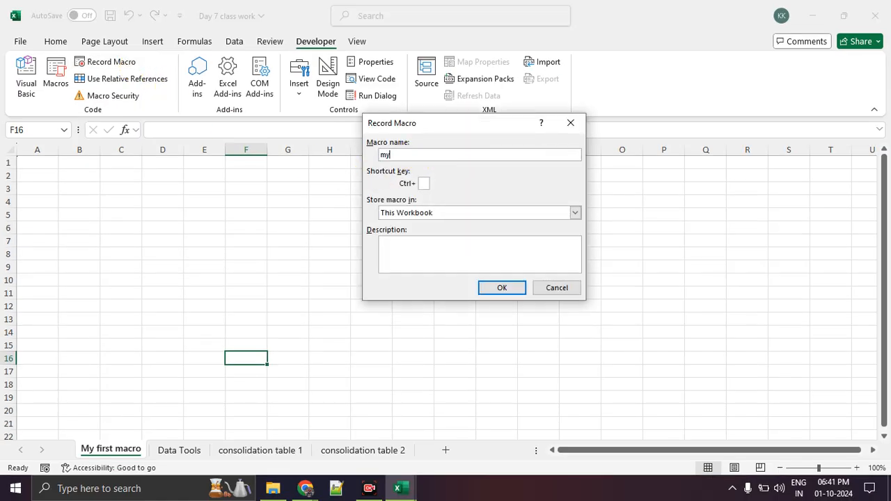
text(fir)
key(BackSpace)
key(BackSpace)
key(BackSpace)
key(BackSpace)
key(BackSpace)
text(myfirstmacro)
click(578, 124)
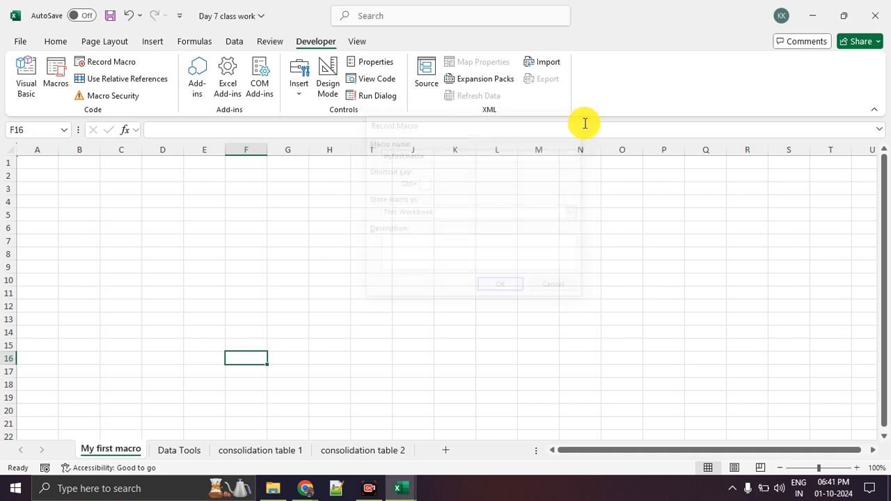
click(67, 87)
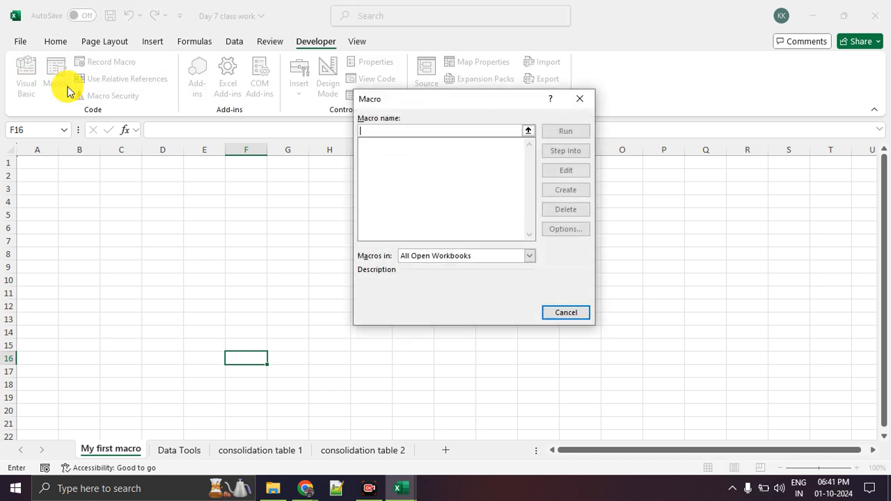
click(578, 98)
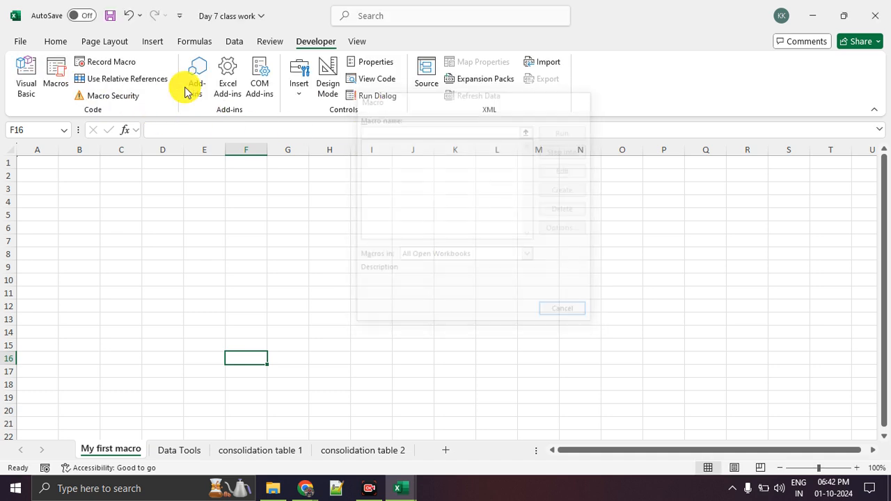
- Set up a new macro recording named myfirstmacro with the shortcut Ctrl+q
click(111, 64)
text(myf)
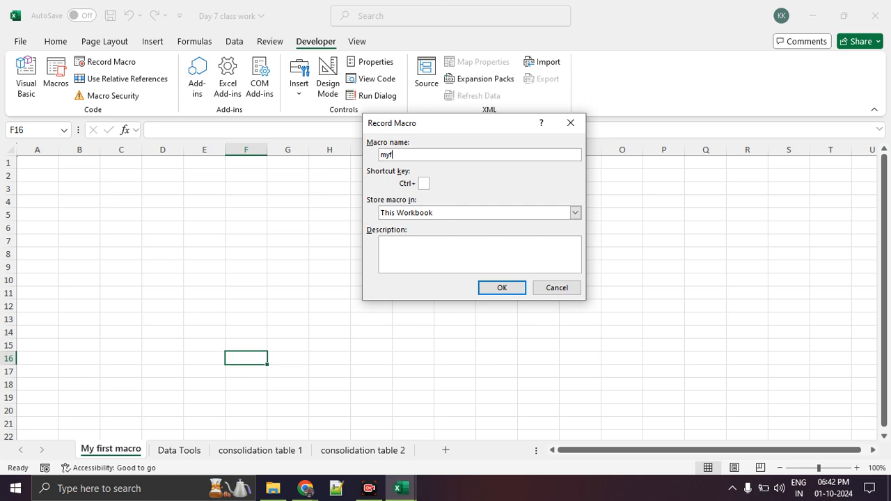
text(irstmacro)
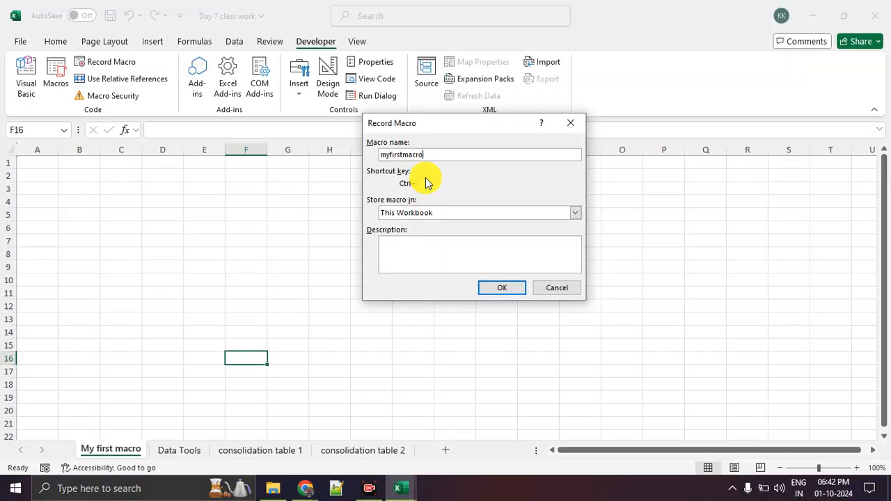
click(419, 201)
text(q)
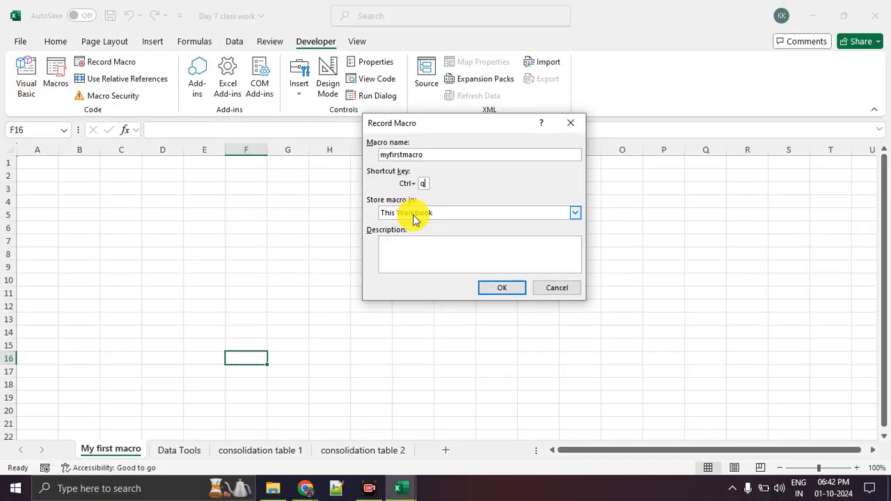
- Review where the macro can be stored, marking New Workbook, This Workbook and Personal Macro Workbook in red
click(405, 212)
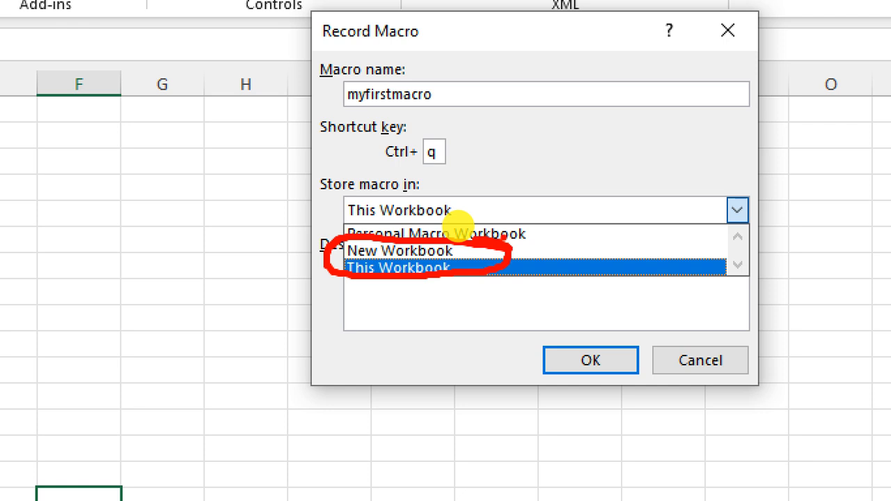
key(Escape)
key(ctrl+1)
key(Escape)
click(451, 214)
key(ctrl+1)
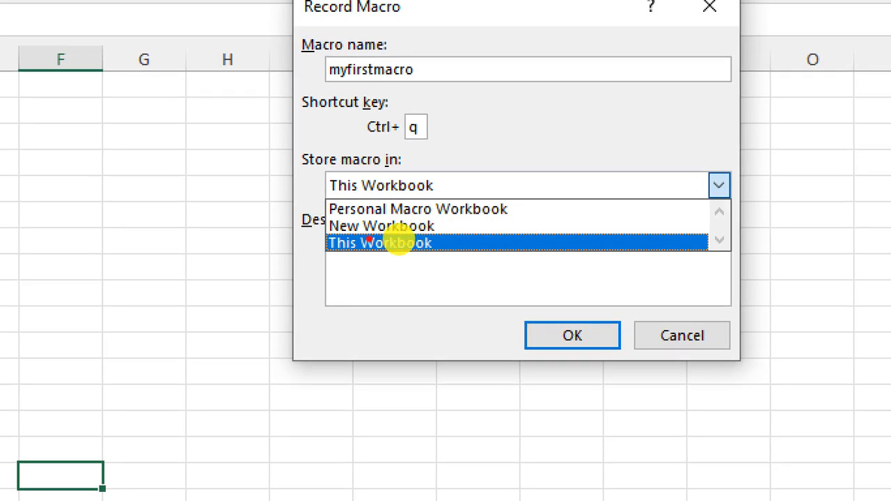
drag(376, 229, 515, 223)
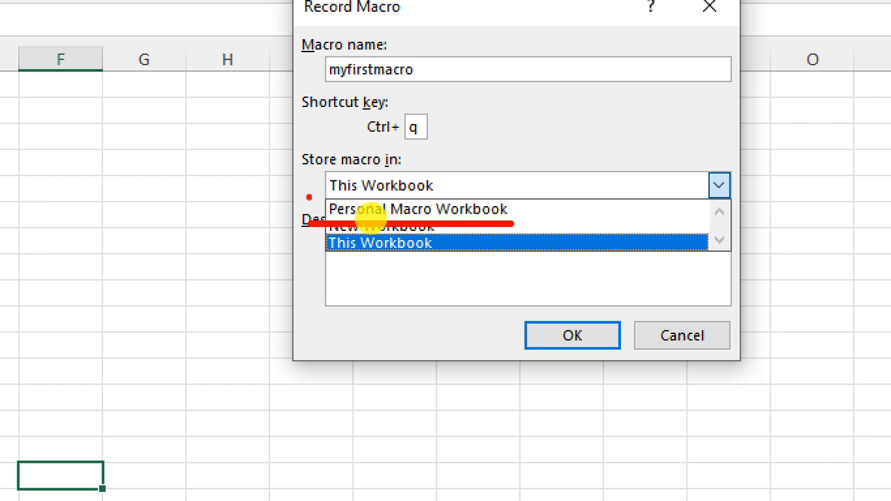
drag(314, 195, 320, 230)
mouse_move(314, 185)
mouse_down()
mouse_move(619, 201)
mouse_move(435, 224)
mouse_up()
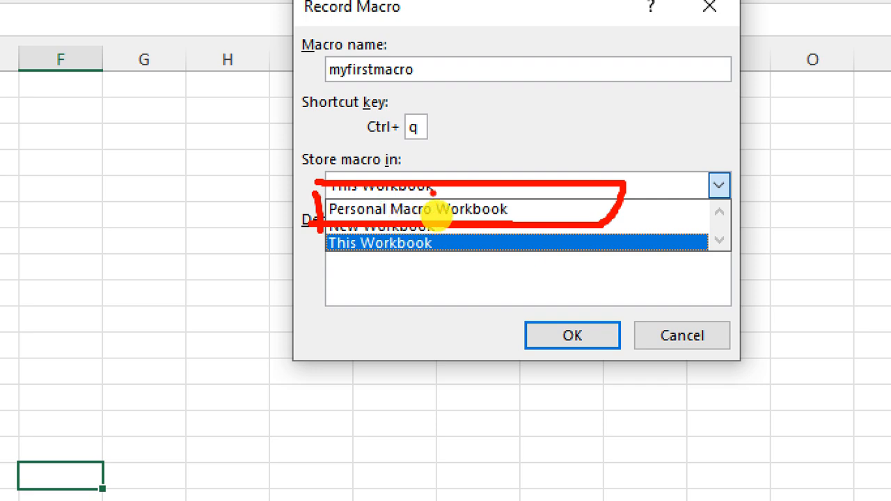
key(Escape)
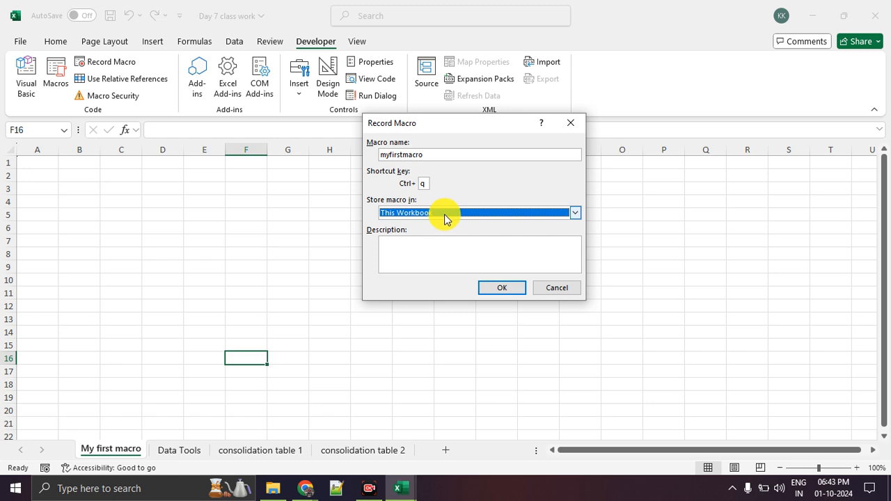
- Store the macro in This Workbook, describe it as "first macro in the class", and start recording
click(444, 212)
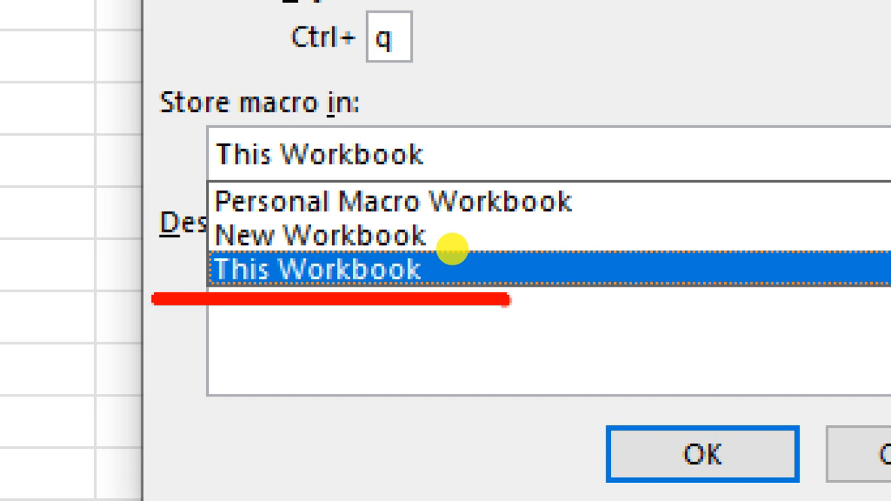
click(452, 267)
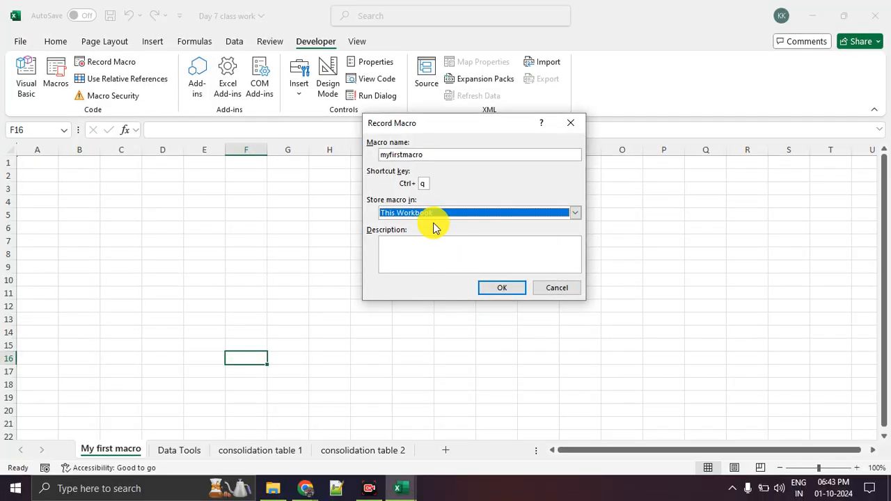
click(433, 257)
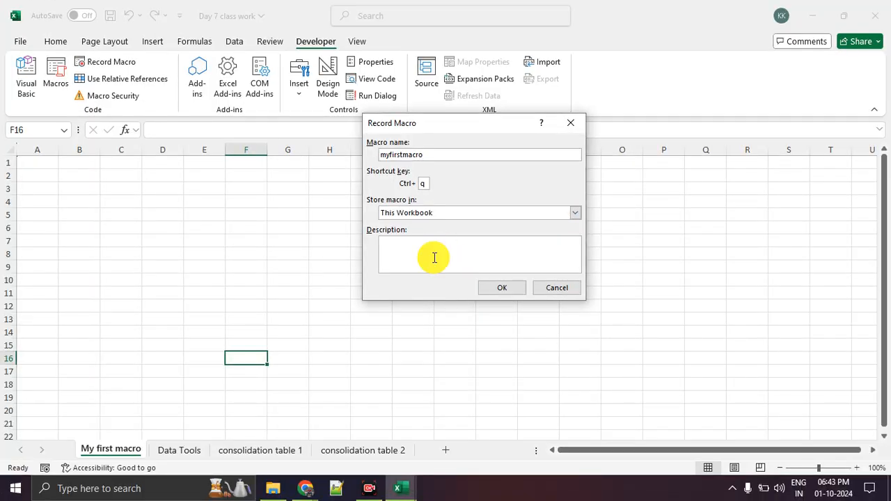
text(first macro in the class)
click(501, 286)
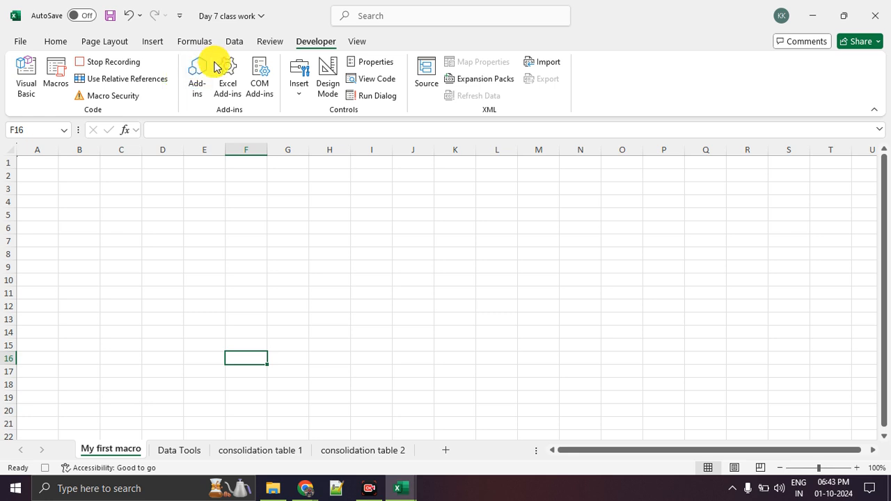
- Record adding a new worksheet and entering "My first macro" in its cell D5, ending the recording there
click(446, 450)
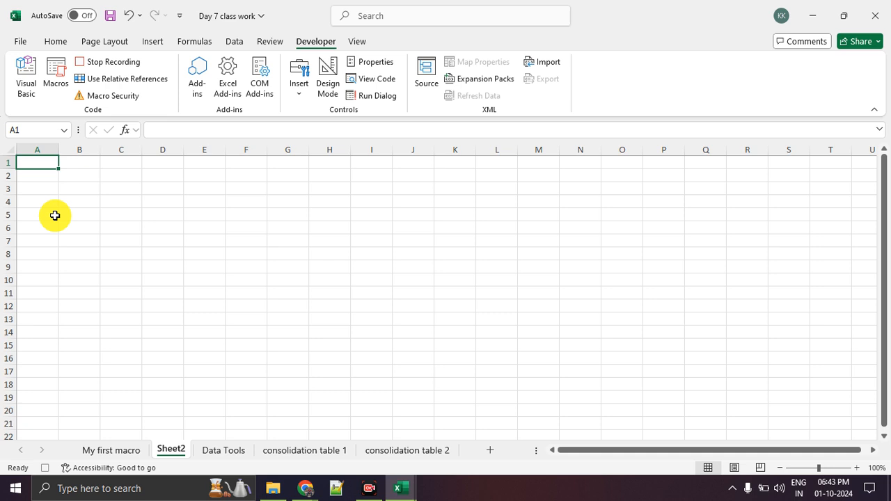
click(155, 215)
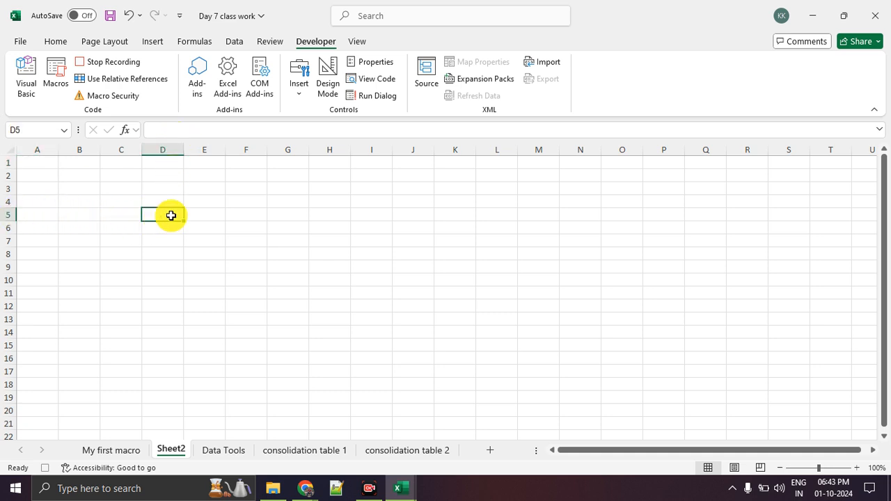
text(My first macro)
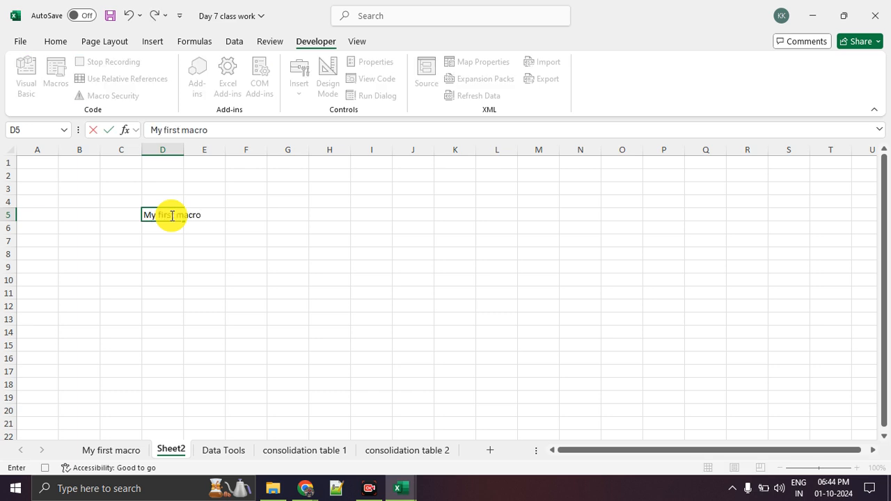
key(Return)
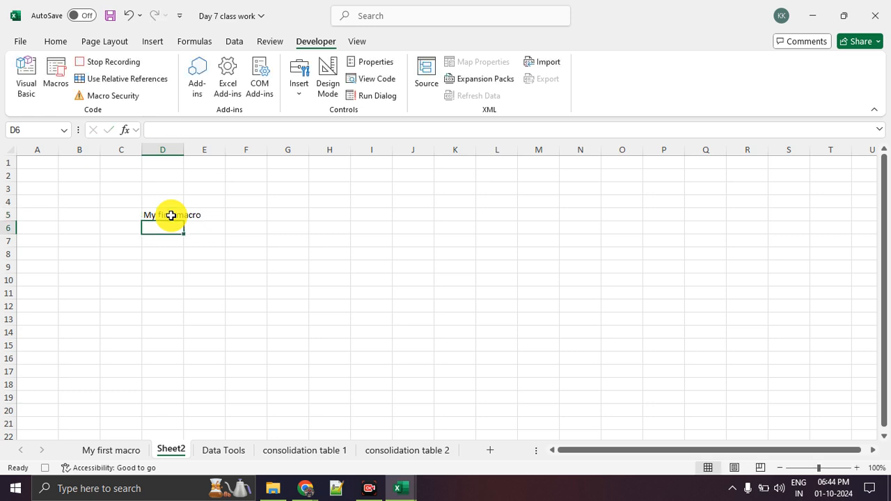
click(129, 65)
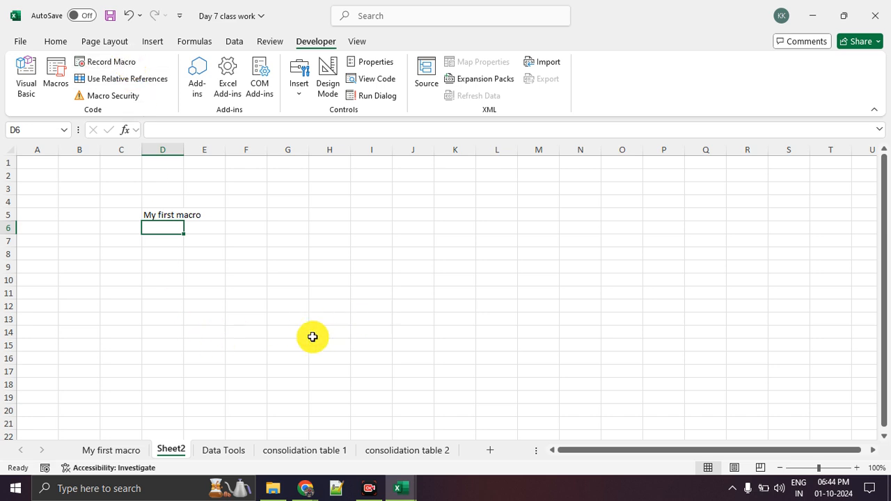
- Return to the My first macro sheet
click(128, 450)
key(ctrl+1)
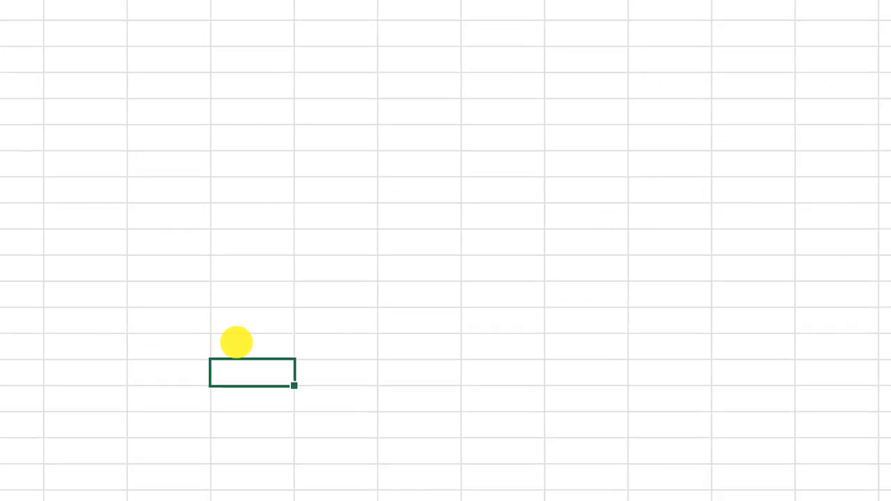
click(123, 465)
mouse_move(147, 435)
mouse_down()
mouse_move(82, 437)
mouse_move(139, 435)
mouse_up()
key(Escape)
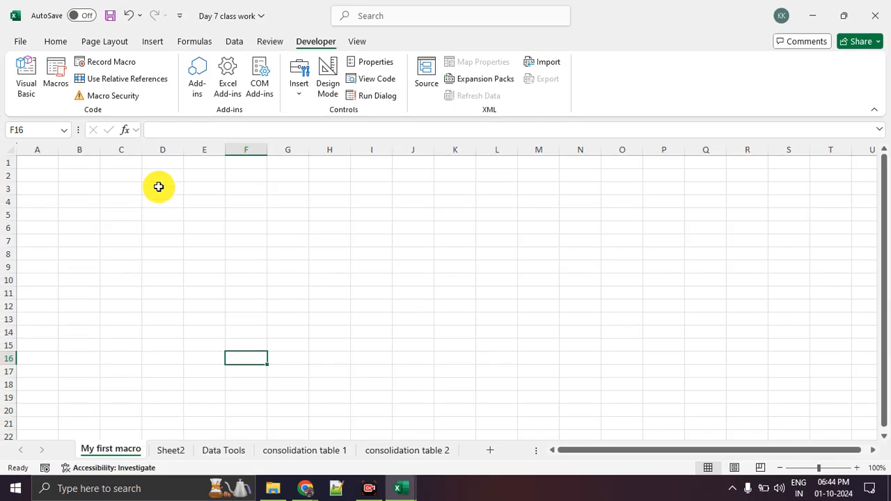
key(ctrl+1)
key(Escape)
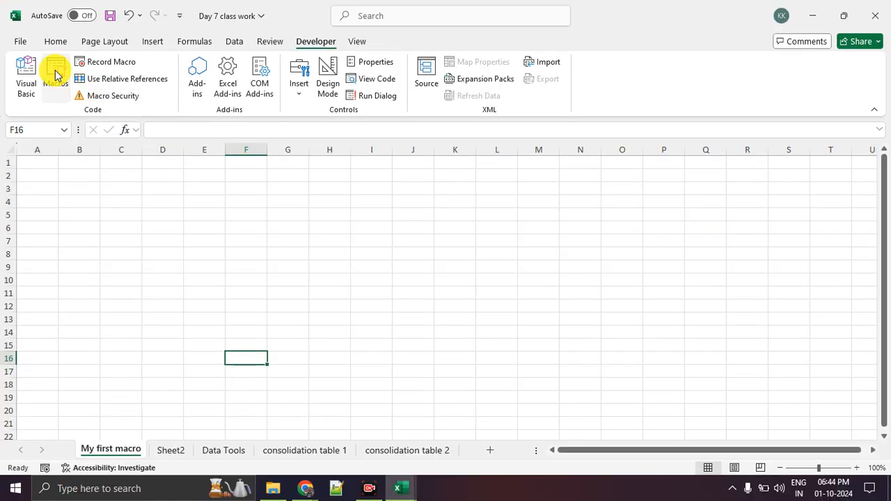
- View the list of macros in all open workbooks, and underline and circle myfirstmacro in red
click(57, 78)
key(ctrl+1)
drag(299, 172, 446, 165)
drag(285, 181, 439, 178)
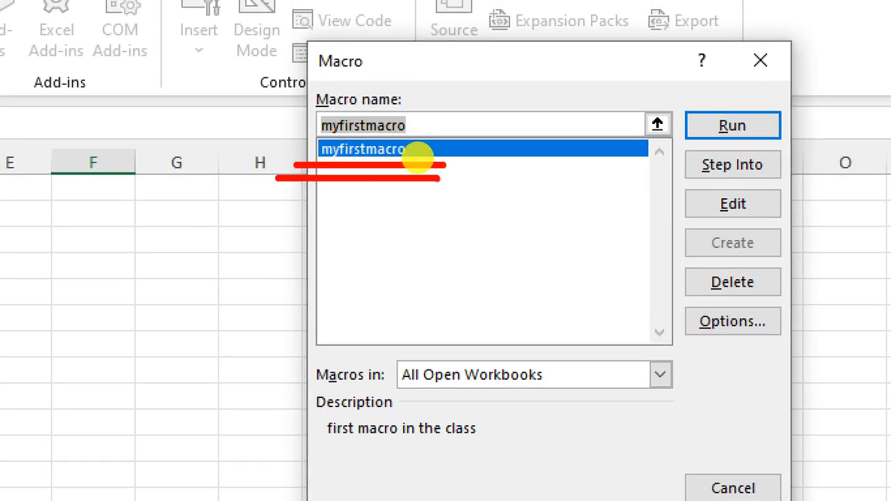
mouse_move(285, 98)
mouse_down()
mouse_move(284, 169)
mouse_move(487, 140)
mouse_move(397, 190)
mouse_up()
mouse_move(451, 159)
mouse_down()
mouse_move(596, 146)
mouse_move(715, 179)
mouse_move(672, 184)
mouse_up()
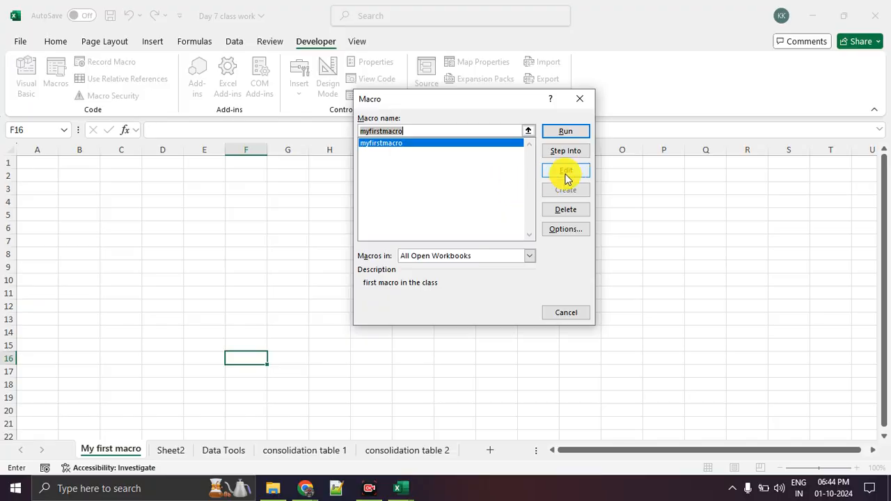
- Open the code of myfirstmacro for editing, and underline the workbook name Day 7 class work.xlsx in red
click(732, 204)
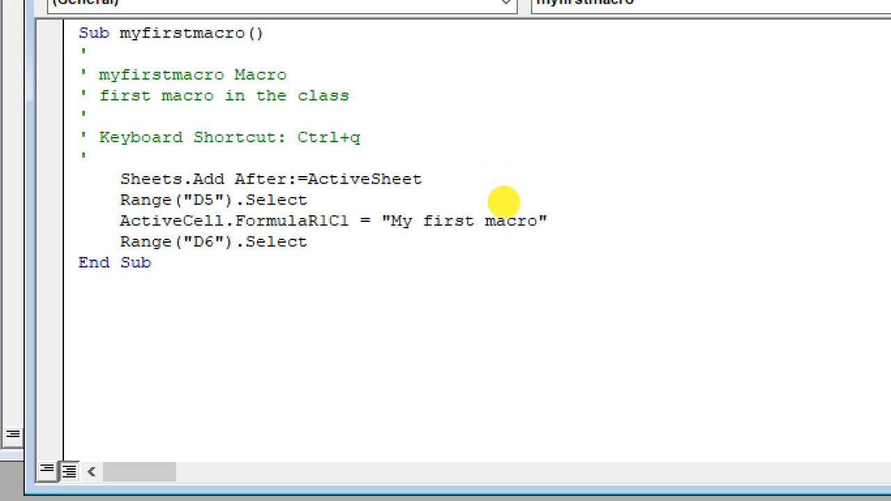
drag(85, 64, 245, 65)
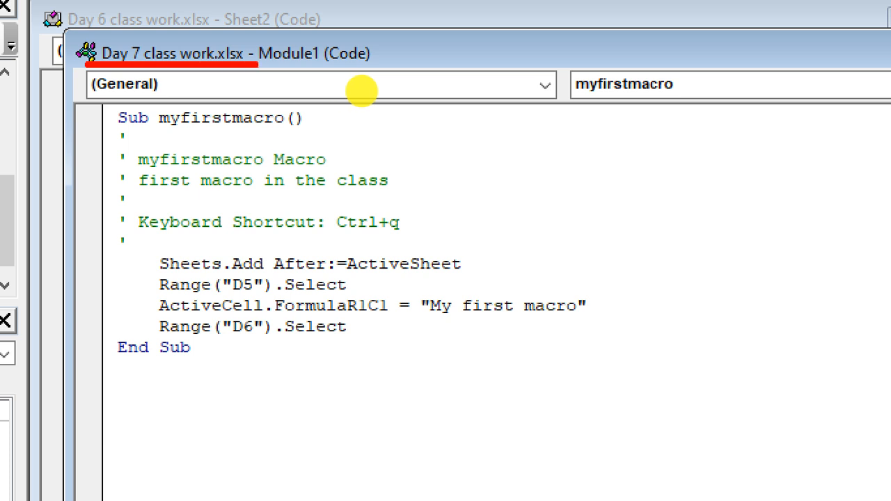
- Mark the Sub line, description comment, shortcut Ctrl+q and End Sub with red underlines, and bracket the recorded statements
drag(98, 132, 318, 130)
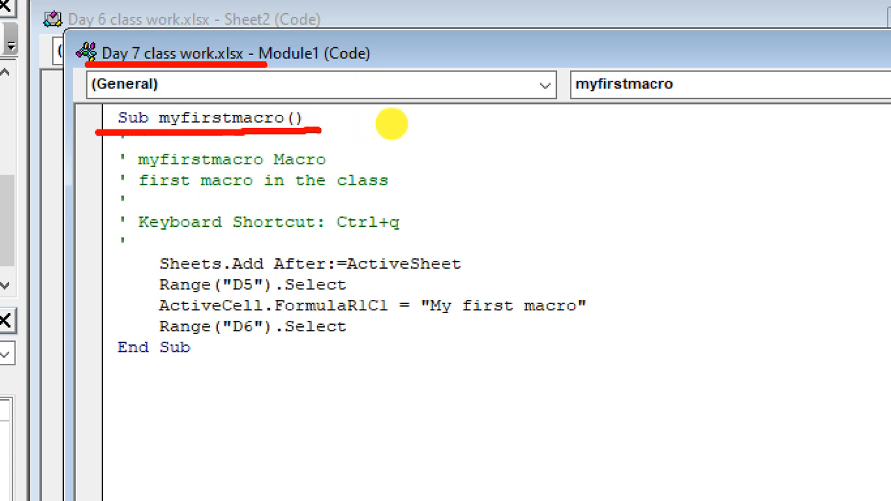
drag(135, 197, 390, 195)
drag(332, 238, 449, 235)
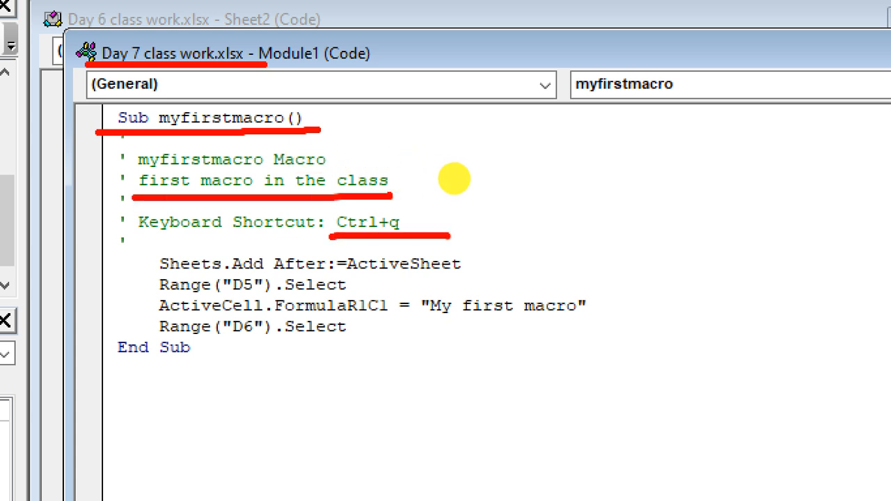
mouse_move(147, 245)
mouse_down()
mouse_move(140, 291)
mouse_move(152, 323)
mouse_up()
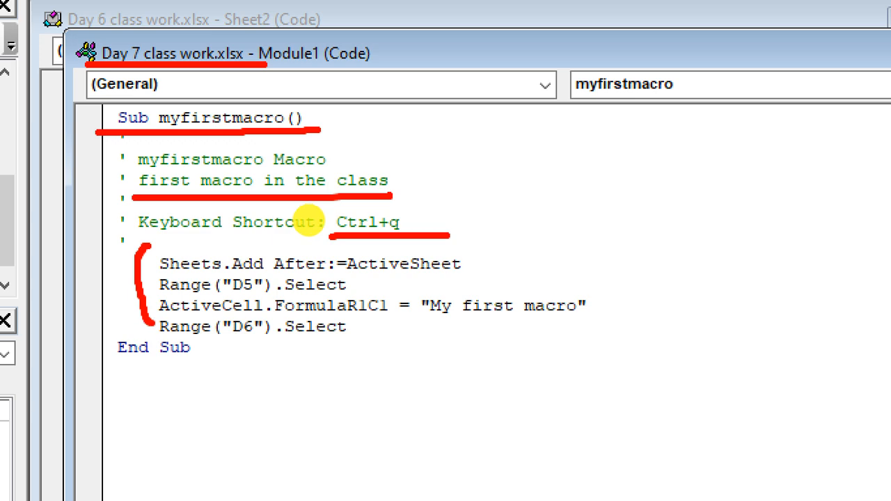
drag(113, 368, 199, 368)
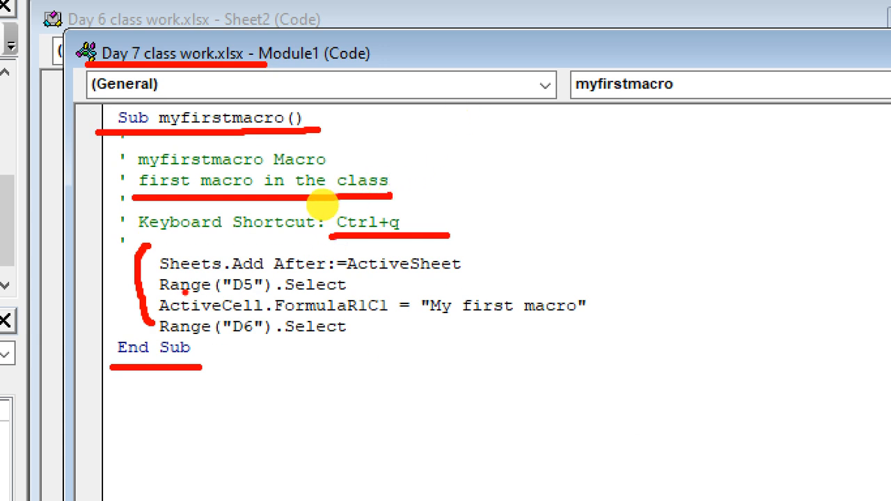
- Underline the D5 selection, "My first macro" entry and D6 selection statements in red, ending the annotation there
drag(151, 290, 343, 297)
drag(159, 314, 629, 322)
drag(160, 334, 364, 341)
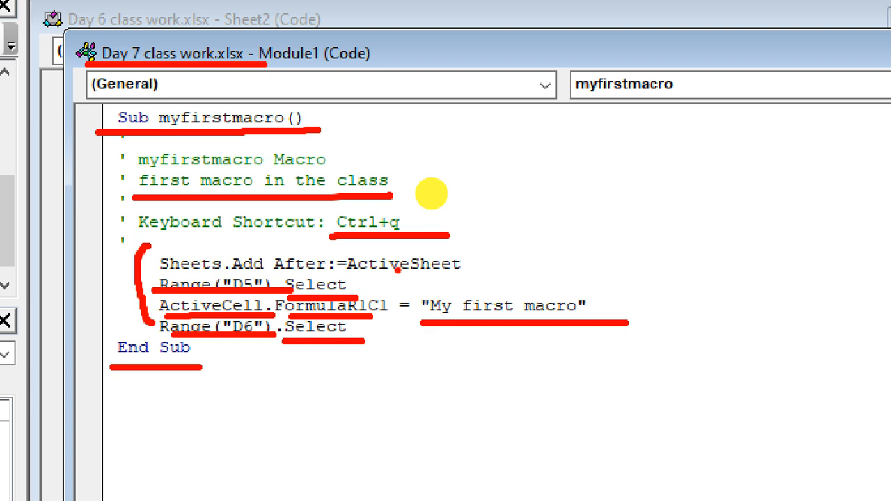
key(Escape)
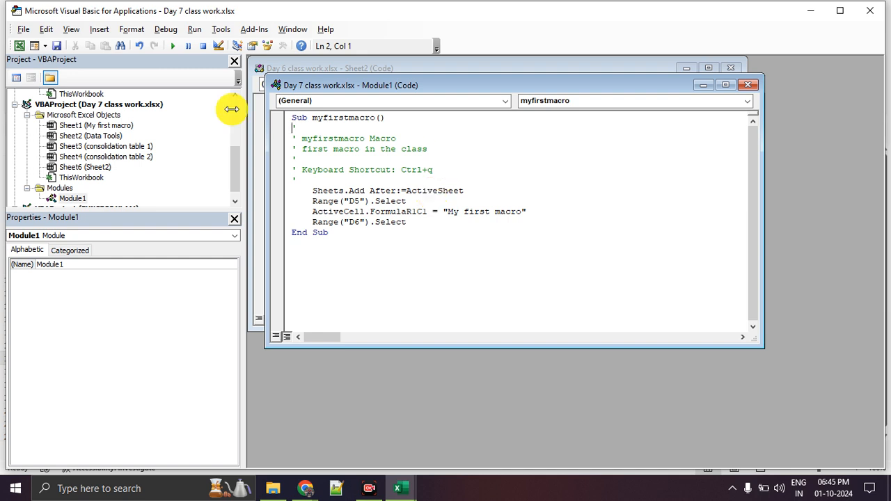
- Return to the workbook and run myfirstmacro from the list of macros
click(18, 47)
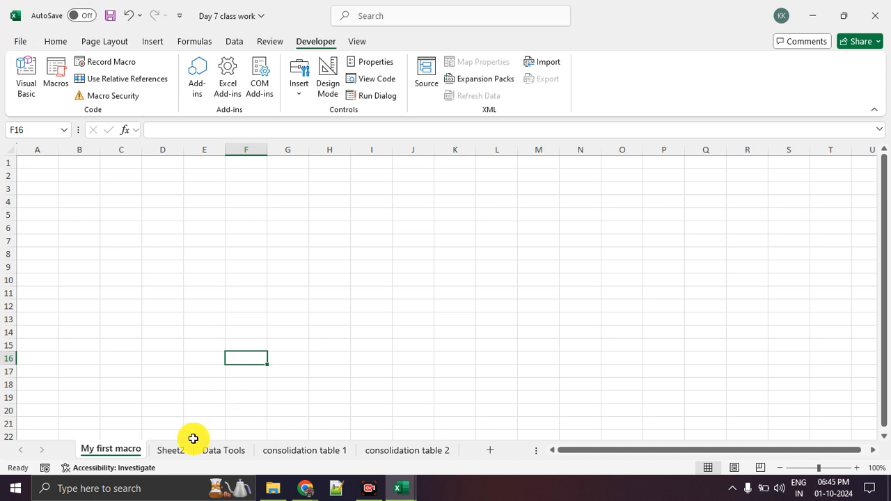
click(50, 77)
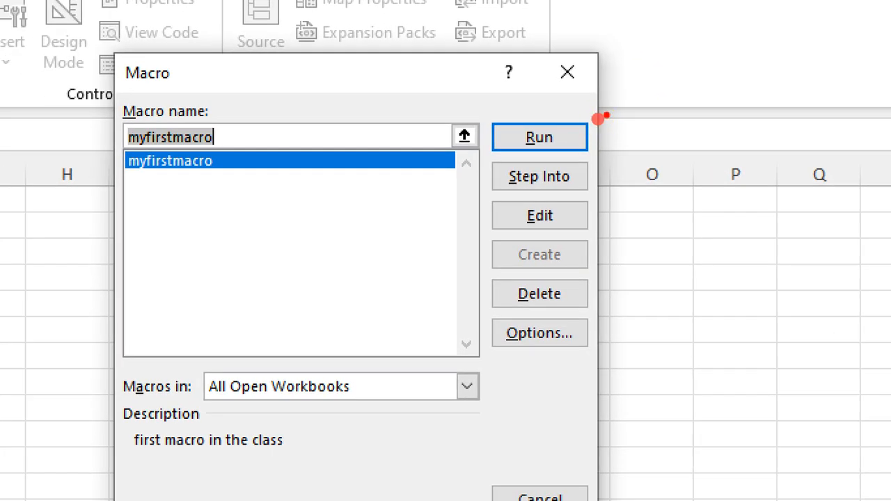
mouse_move(606, 115)
mouse_down()
mouse_move(535, 177)
mouse_move(565, 110)
mouse_up()
key(Escape)
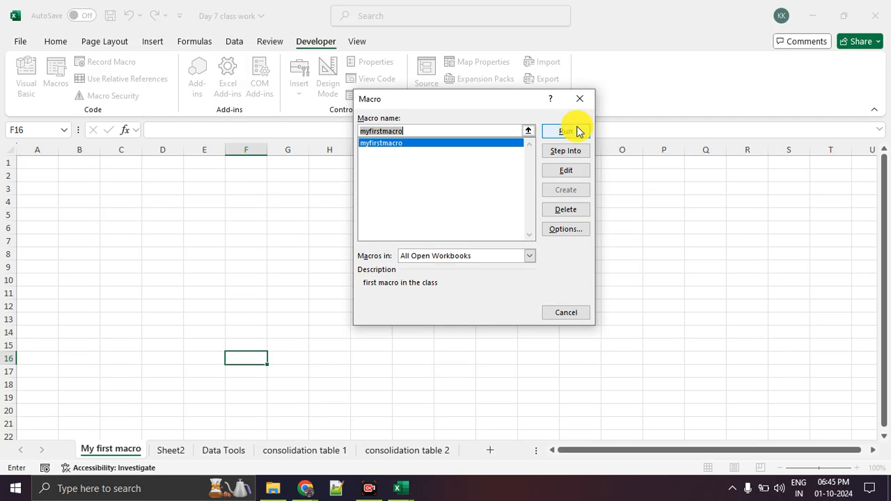
mouse_move(503, 411)
mouse_down()
mouse_move(135, 469)
mouse_move(383, 427)
mouse_up()
key(Escape)
click(584, 133)
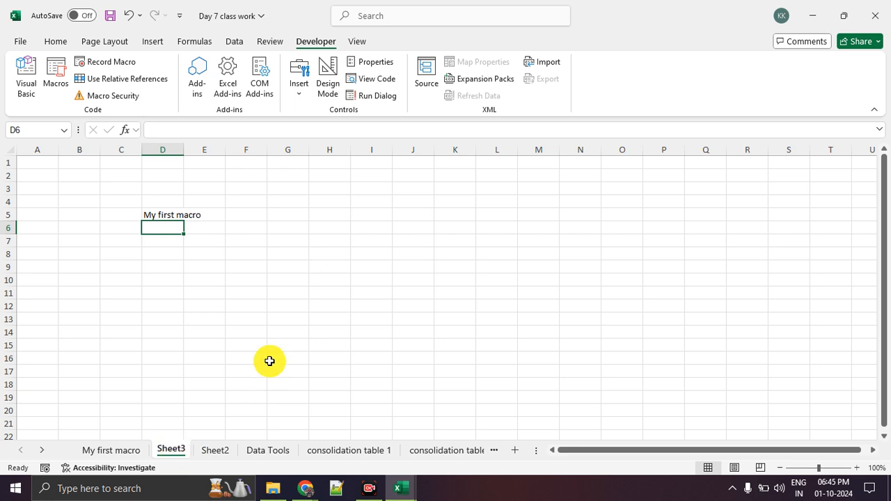
- Starting from the My first macro sheet, run myfirstmacro eight times to add eight more sheets
click(139, 449)
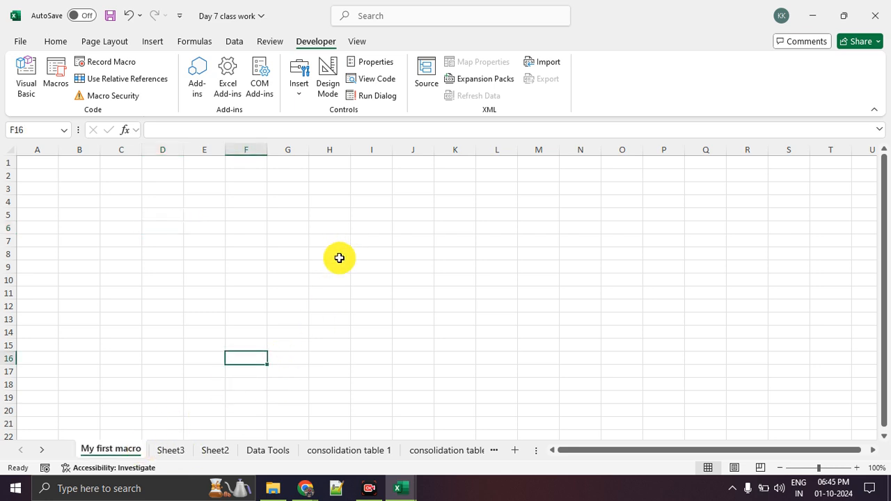
key(ctrl+m)
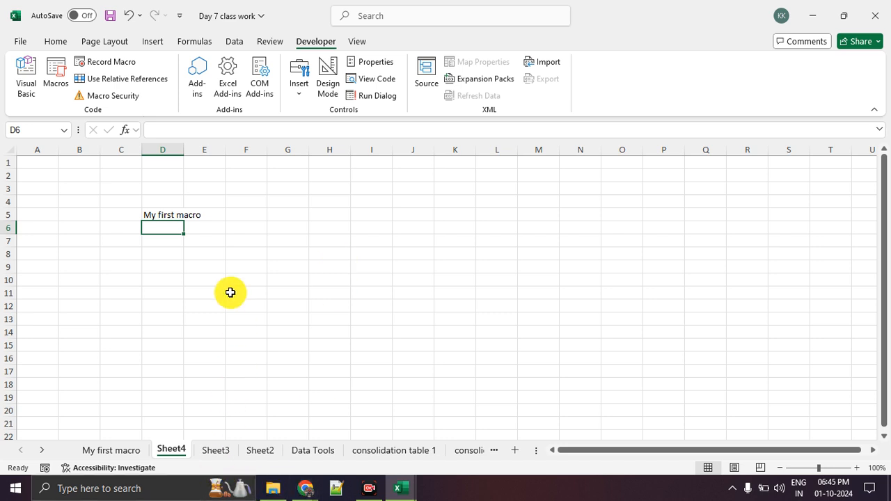
key(Up)
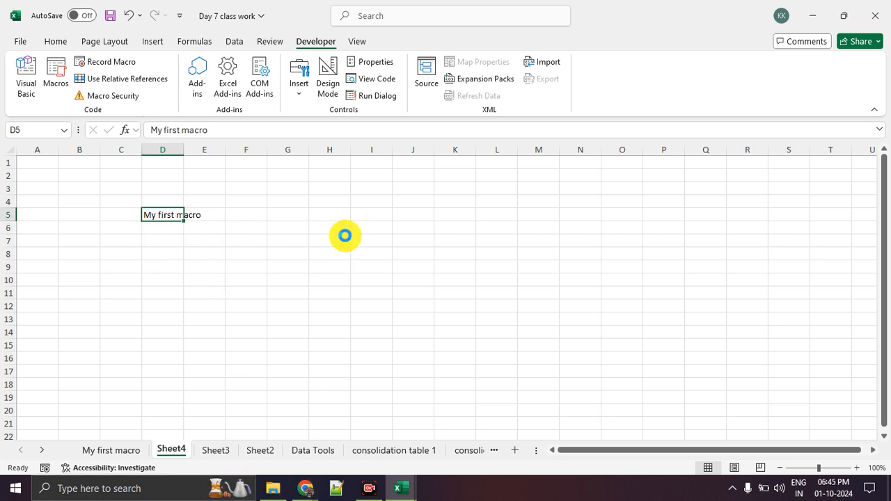
key(ctrl+m)
key(ctrl+m)
key(ctrl+m)
key(ctrl+m)
key(ctrl+m)
key(ctrl+m)
key(ctrl+m)
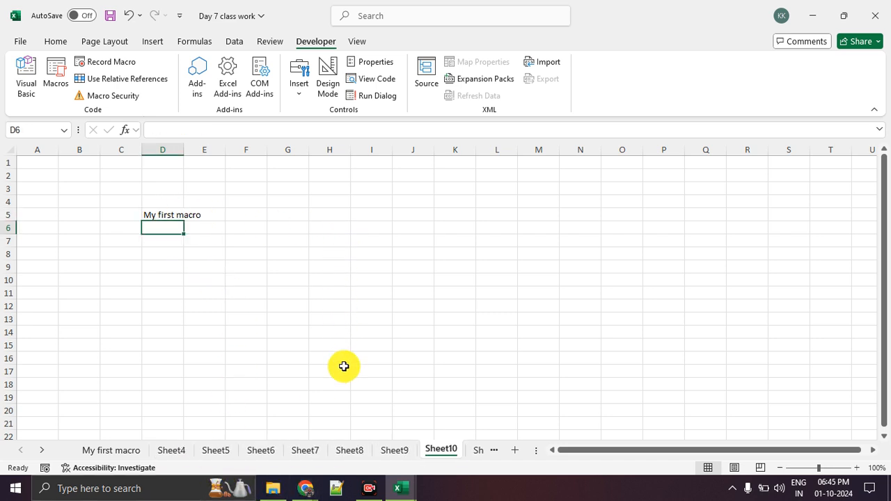
- Look through the sheets generated by the macro one by one, ending on Sheet6
click(472, 451)
click(404, 450)
click(350, 451)
click(318, 451)
click(274, 451)
click(229, 451)
click(185, 451)
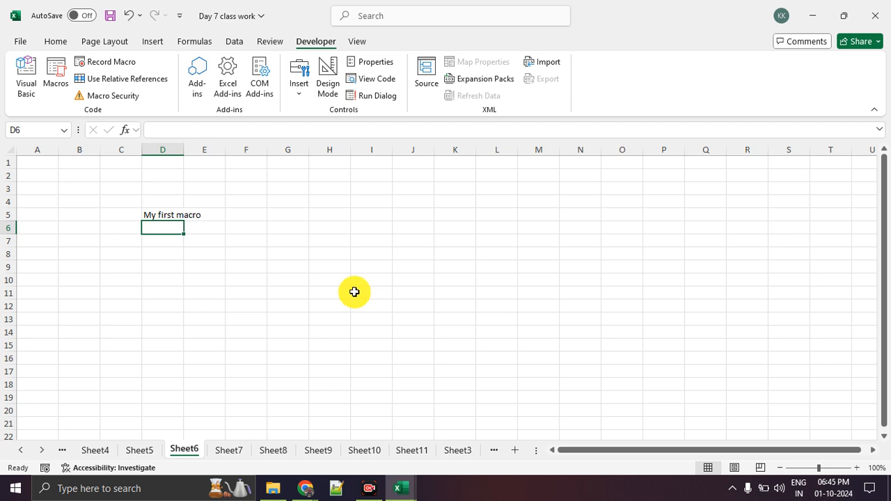
- Group Sheet5 through Sheet11 with Sheet3 and delete them all permanently
ctrl+click(229, 451)
ctrl+click(275, 450)
ctrl+click(318, 450)
ctrl+click(364, 451)
ctrl+click(411, 451)
ctrl+click(458, 451)
click(139, 451)
right_click(139, 451)
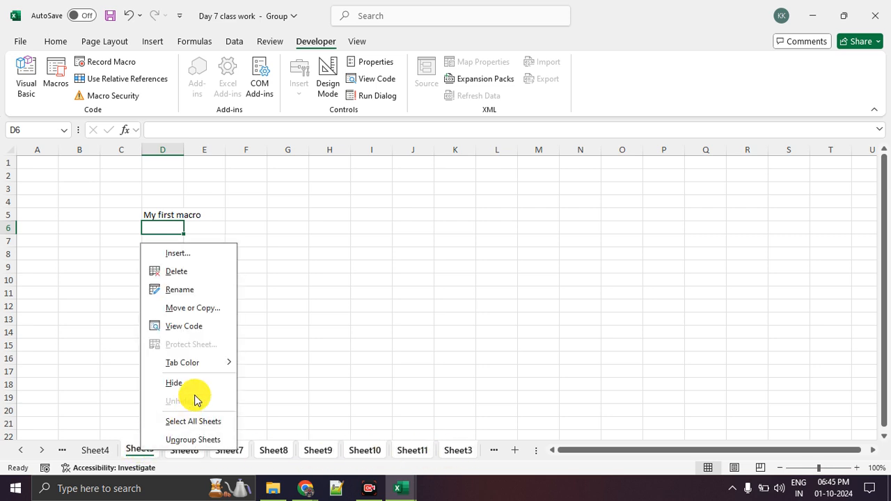
click(205, 277)
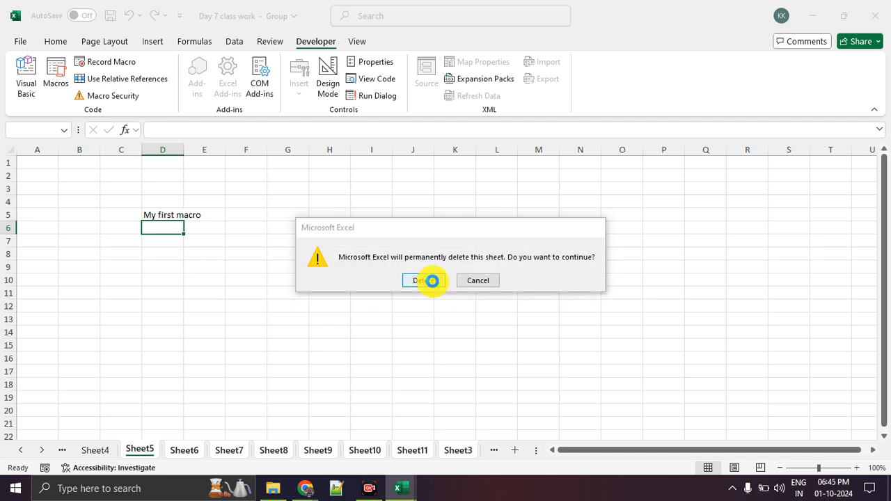
click(424, 281)
- Delete the My first macro, Sheet4 and Sheet2 worksheets together
click(102, 451)
click(62, 449)
click(140, 450)
ctrl+click(179, 452)
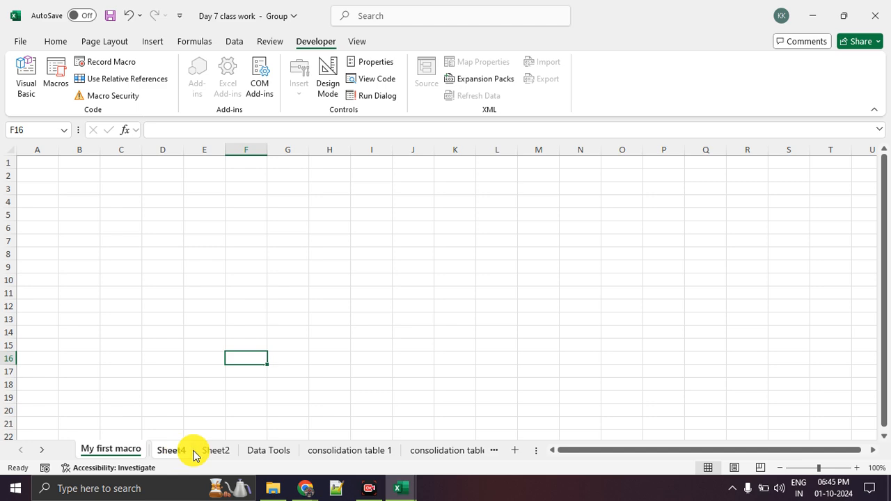
right_click(209, 453)
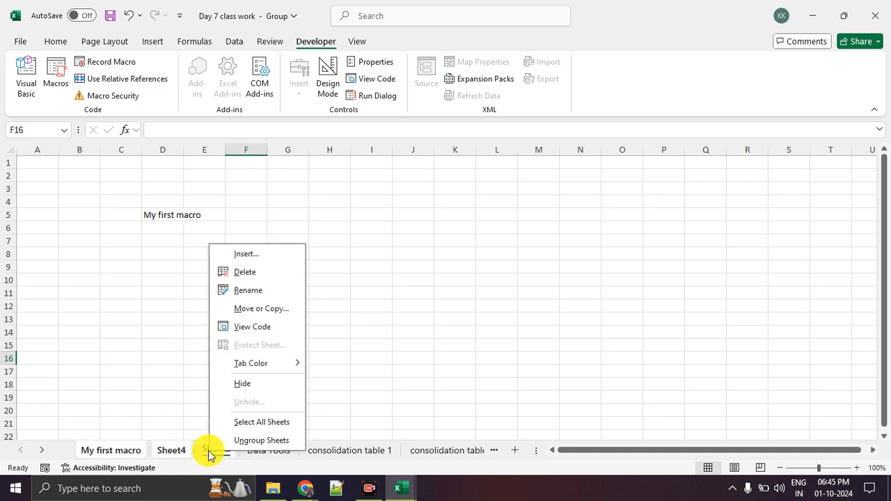
click(258, 281)
click(423, 279)
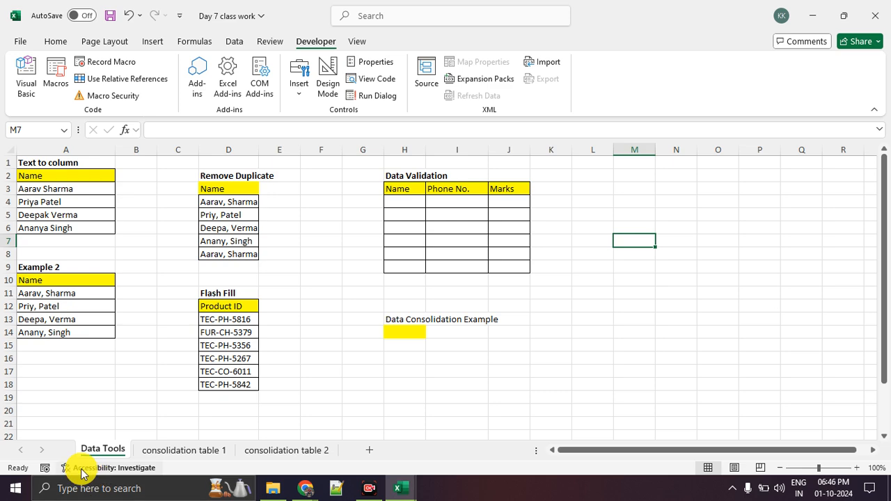
click(140, 450)
click(97, 449)
key(Left)
key(Left)
key(Left)
key(Right)
key(Right)
key(Left)
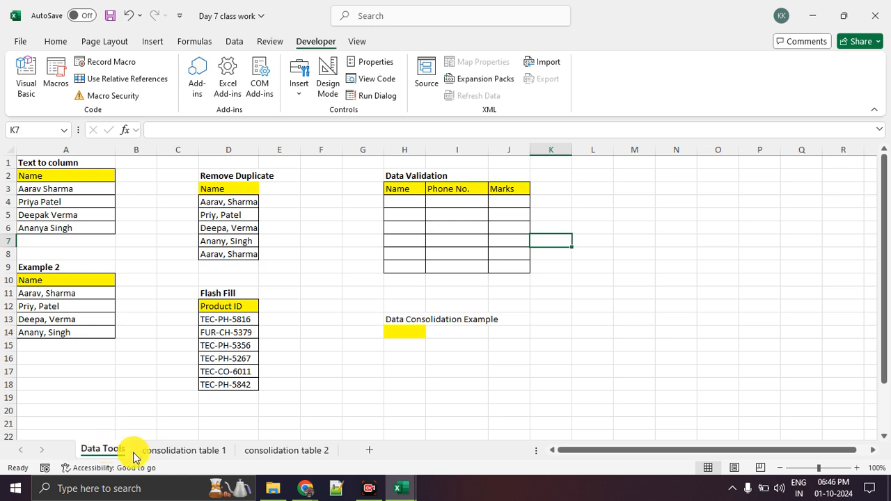
- Close the Day 7 class work and Day 6 class work workbooks without saving their changes
click(292, 451)
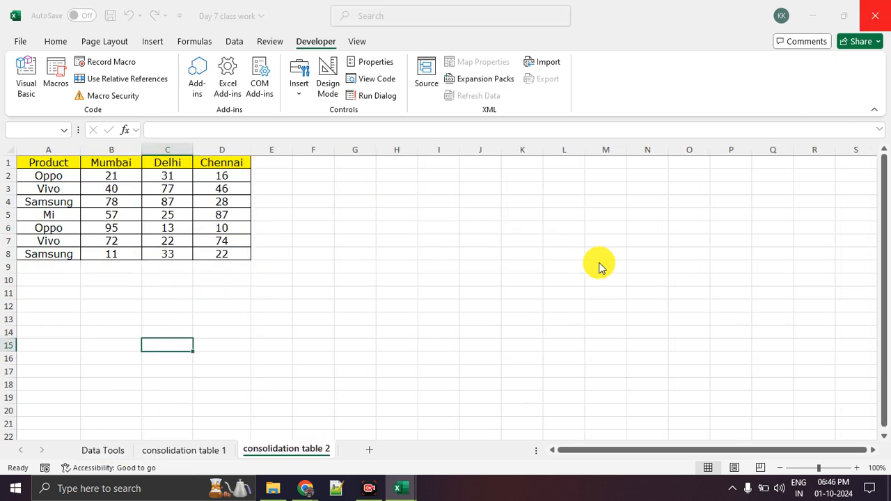
click(518, 341)
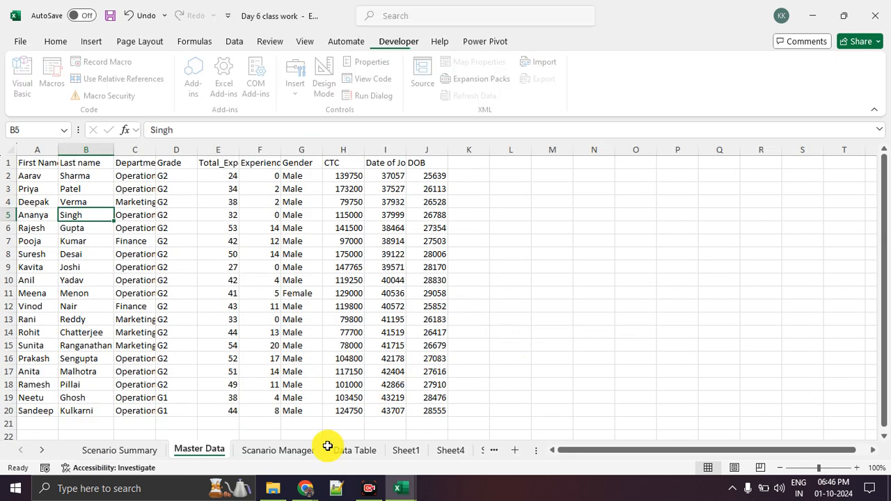
click(274, 487)
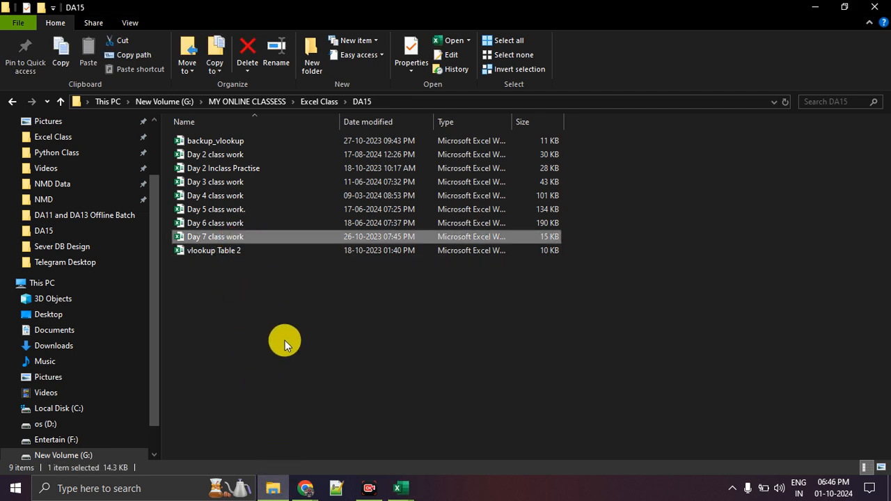
click(399, 488)
click(388, 400)
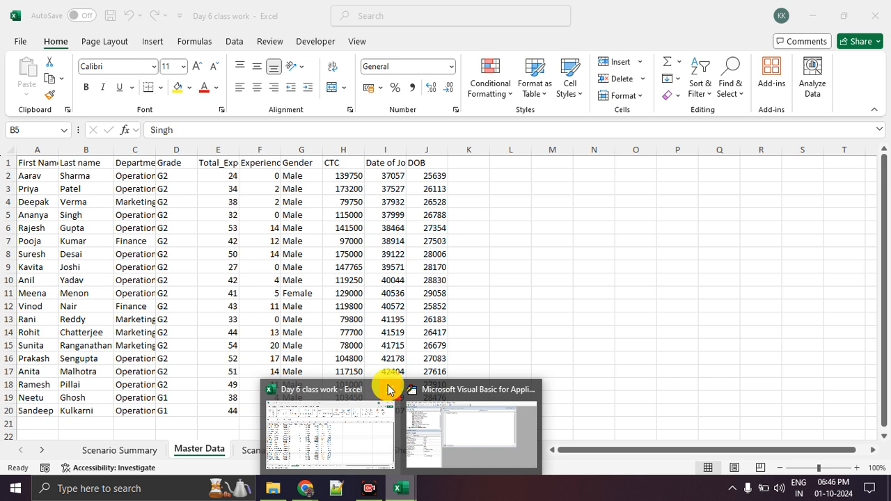
click(387, 390)
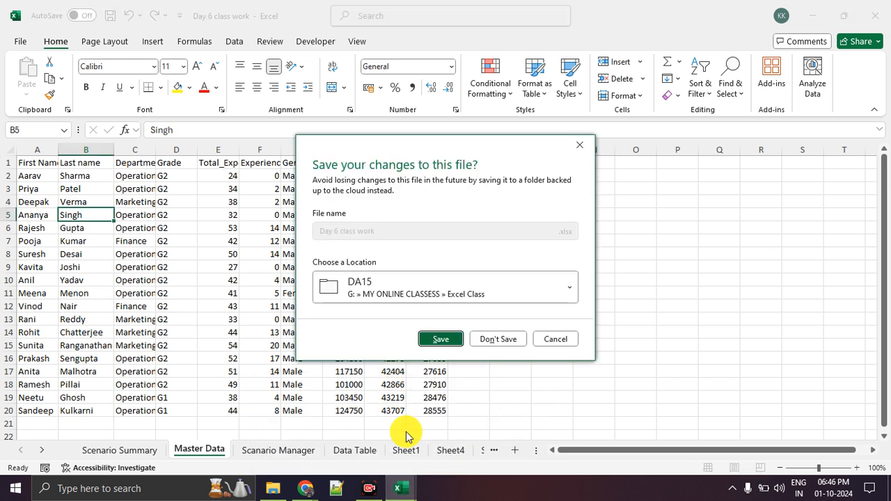
click(497, 341)
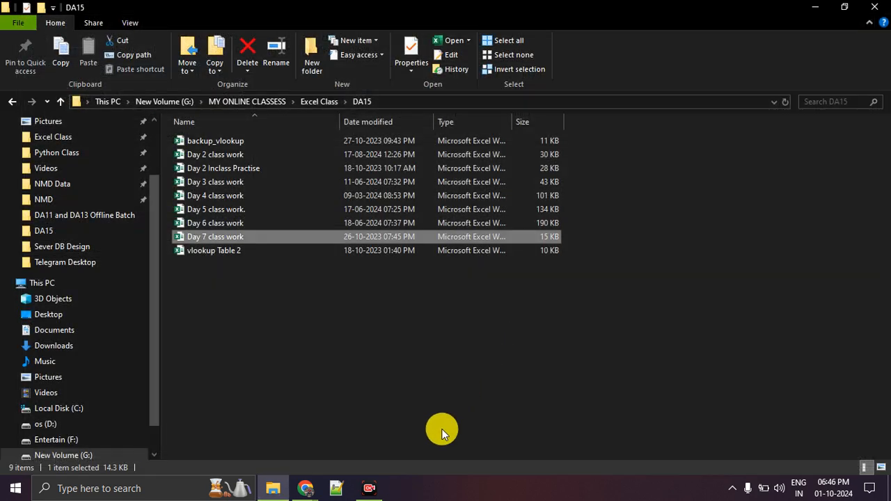
- Reopen the Day 7 class work workbook from the DA15 folder and go to its Master Data sheet
double_click(234, 238)
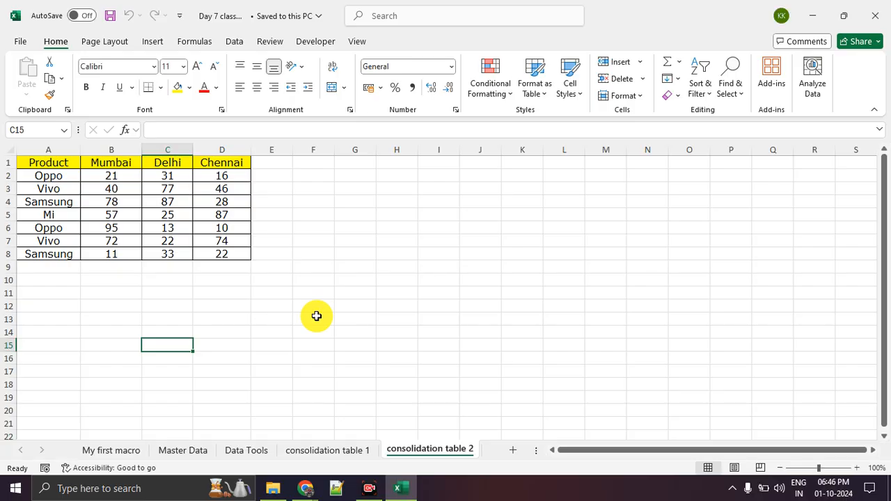
click(184, 458)
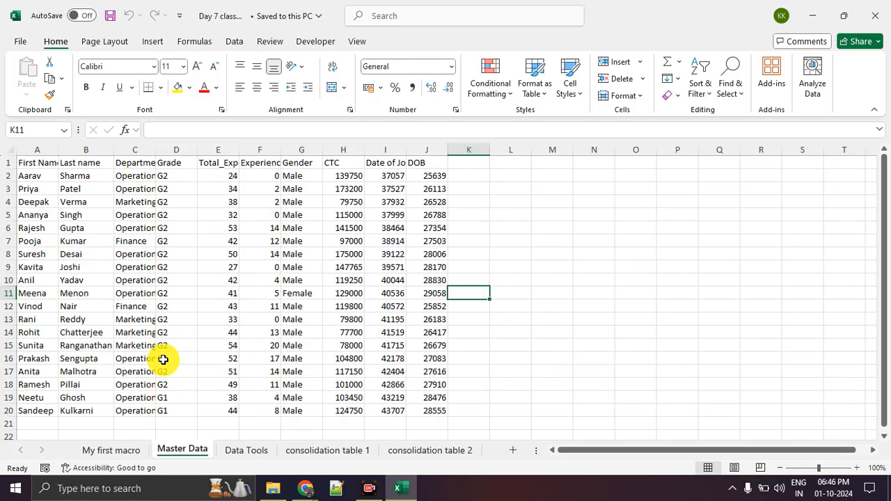
drag(583, 450, 534, 452)
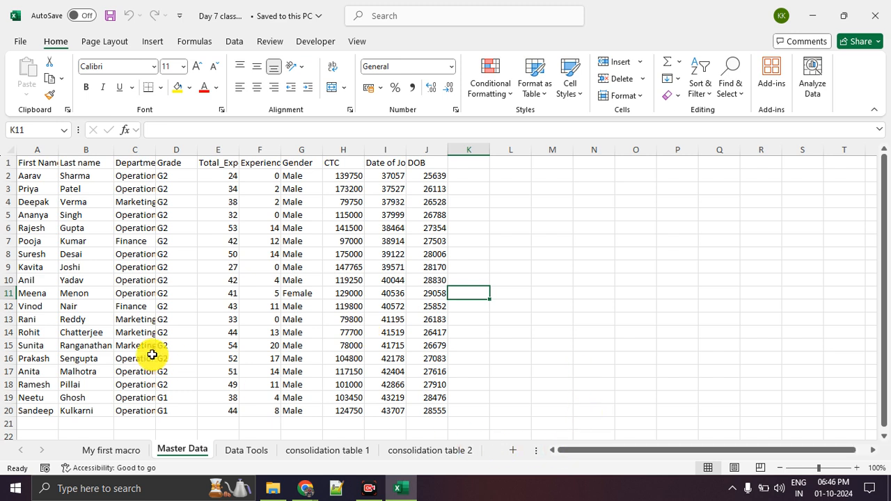
- Highlight the Master Data header row, then widen the Grade column and fit the CTC and First Name columns to their contents
drag(56, 161, 429, 160)
drag(198, 150, 231, 153)
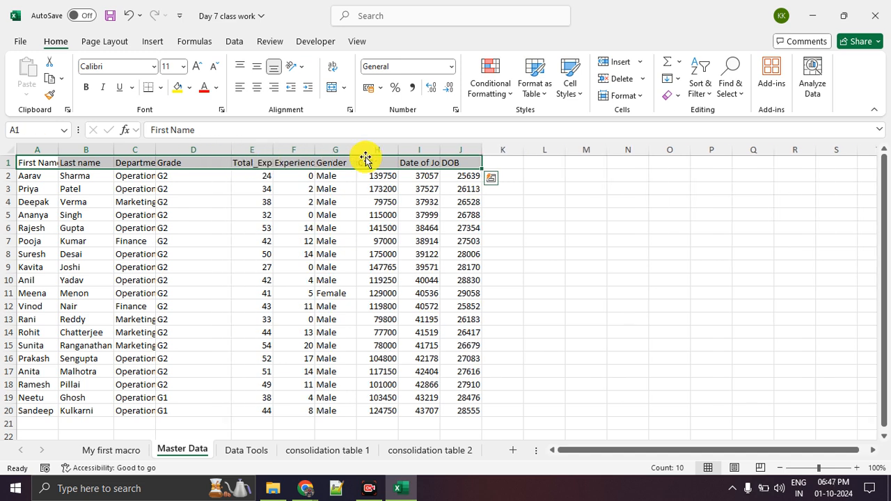
drag(394, 151, 395, 151)
double_click(395, 151)
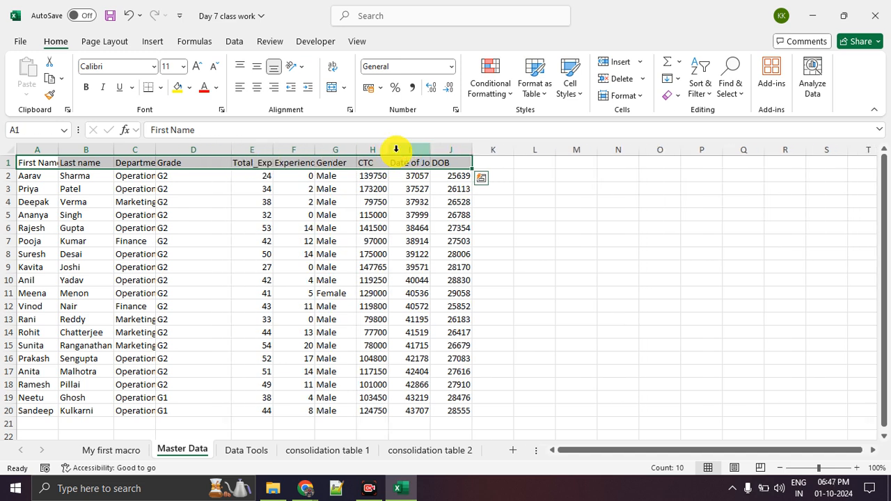
click(617, 279)
drag(63, 154, 46, 390)
click(96, 237)
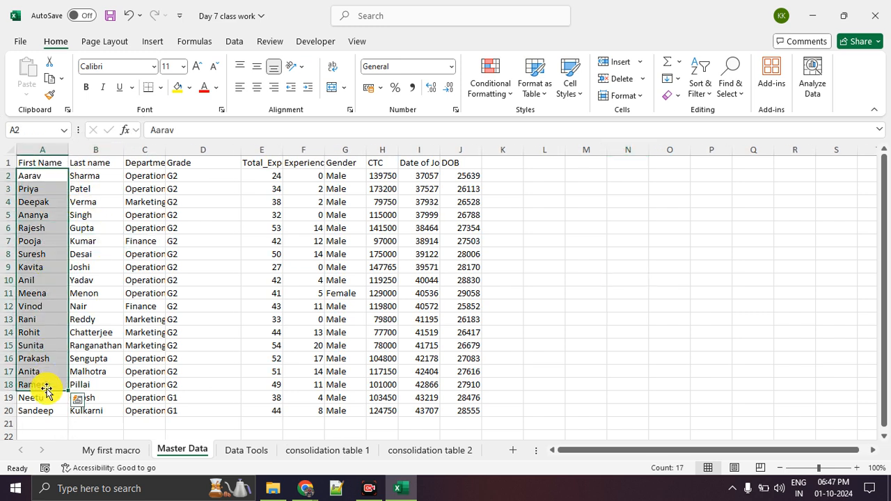
- Widen the Department column to show its full entries, highlighting the Last name, Department and Grade data around it
click(119, 272)
drag(125, 188, 116, 356)
drag(150, 190, 208, 359)
click(134, 206)
drag(165, 153, 220, 153)
drag(258, 181, 266, 367)
click(266, 279)
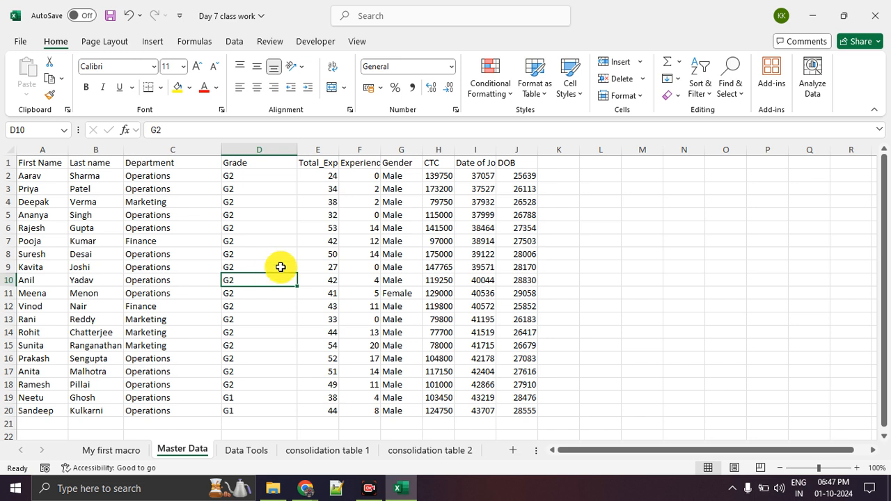
- Widen the Experience_as_manager, CTC, Date of Join and DOB columns, highlighting the Total_Experience, Gender and CTC data along the way
drag(316, 193, 336, 398)
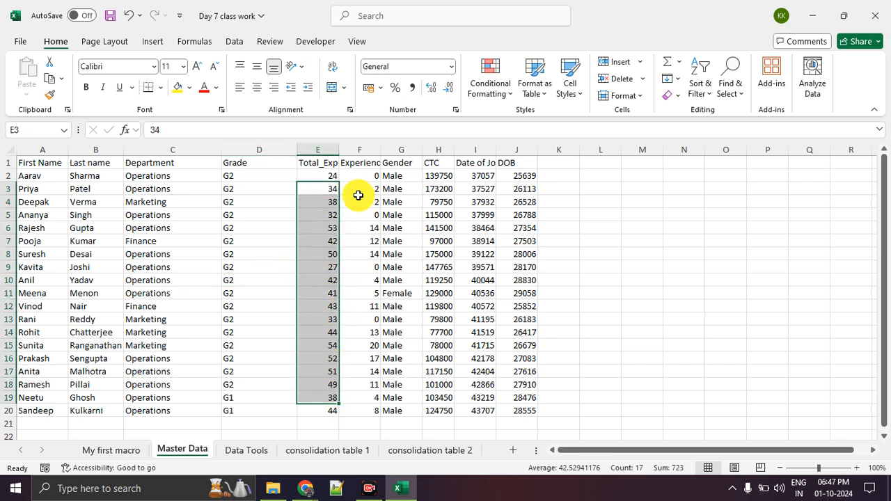
drag(413, 157, 454, 149)
click(372, 213)
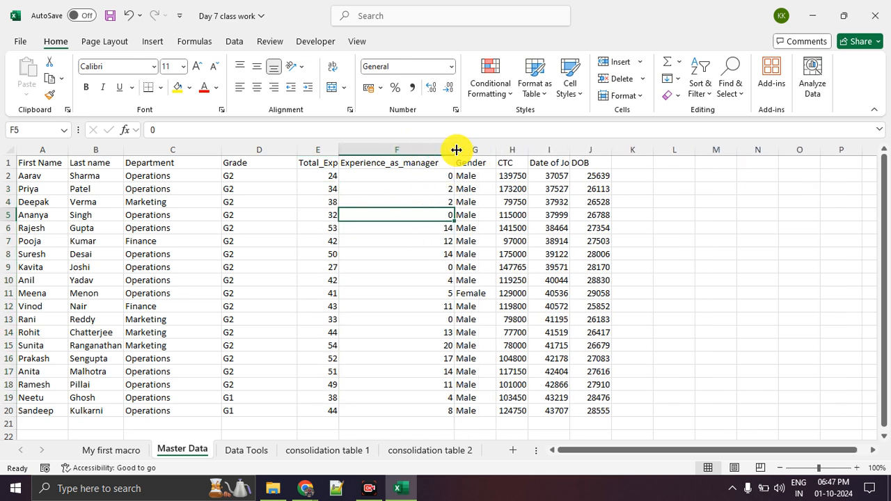
drag(480, 179, 484, 348)
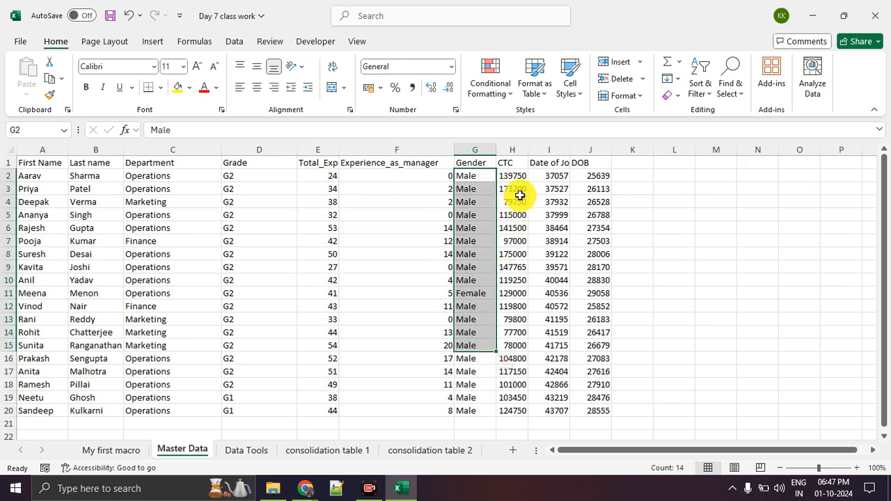
drag(513, 190, 514, 268)
drag(531, 150, 654, 149)
click(737, 264)
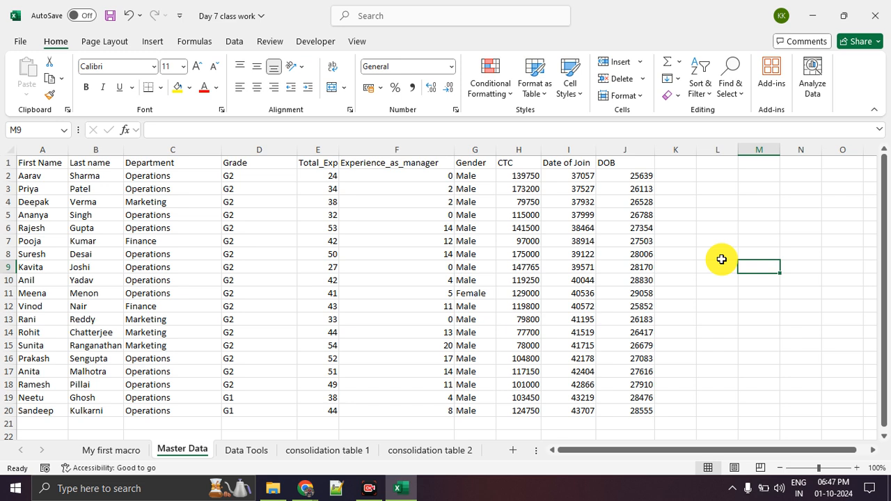
- Examine the First Name, Last name and Department entries, then the whole Master Data table from A1 to J20
drag(54, 176, 42, 367)
drag(83, 215, 82, 343)
drag(145, 194, 142, 345)
click(146, 244)
drag(39, 163, 645, 410)
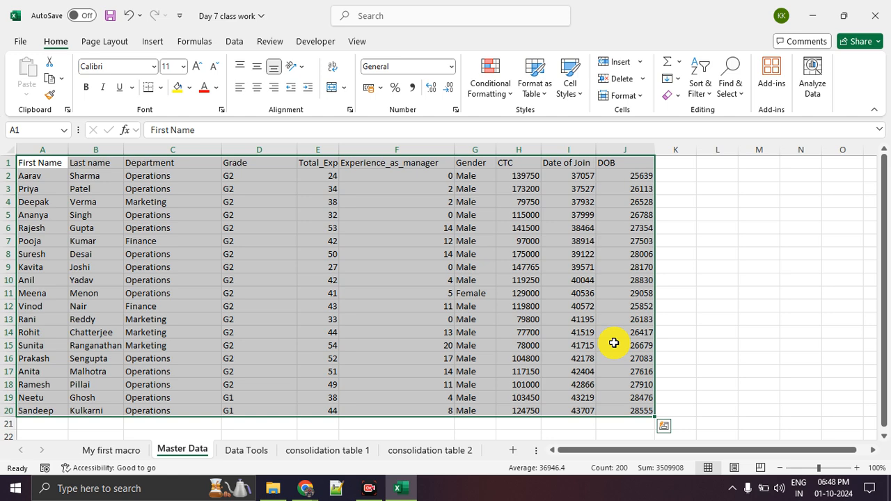
click(700, 331)
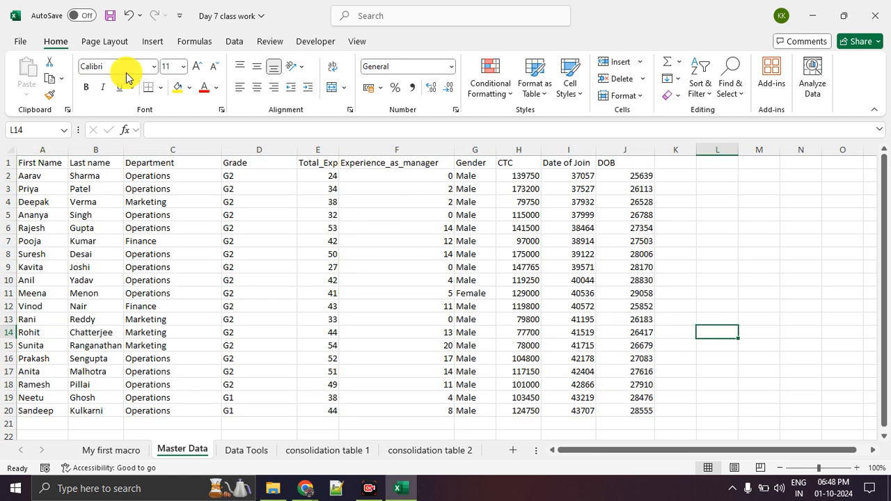
- Set up a new macro recording named HRDATACLEANING with shortcut letter w, stored in This Workbook
click(318, 42)
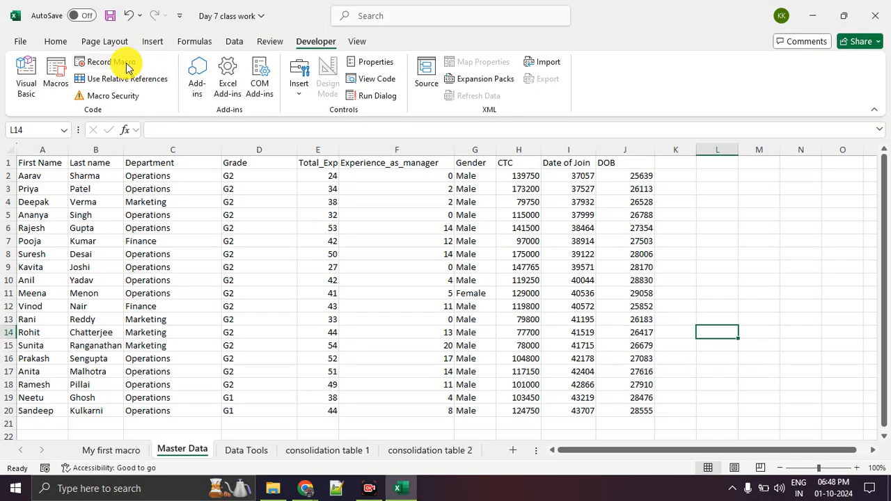
click(126, 65)
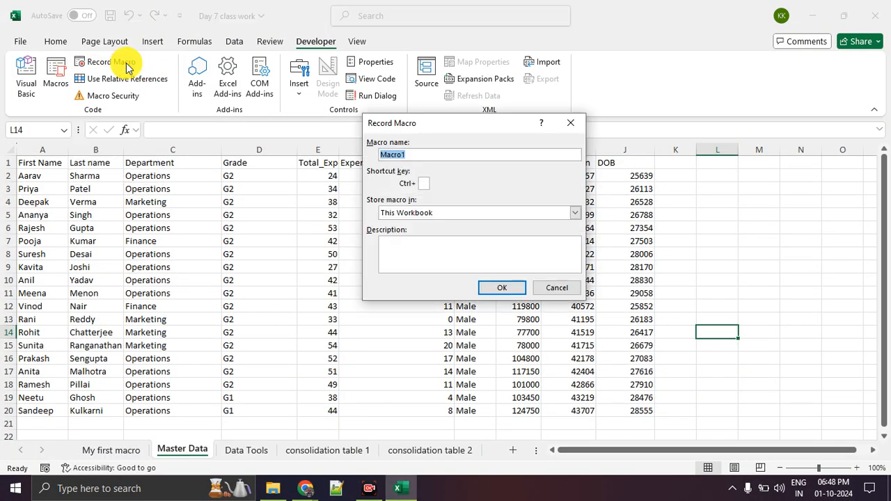
text(HRD)
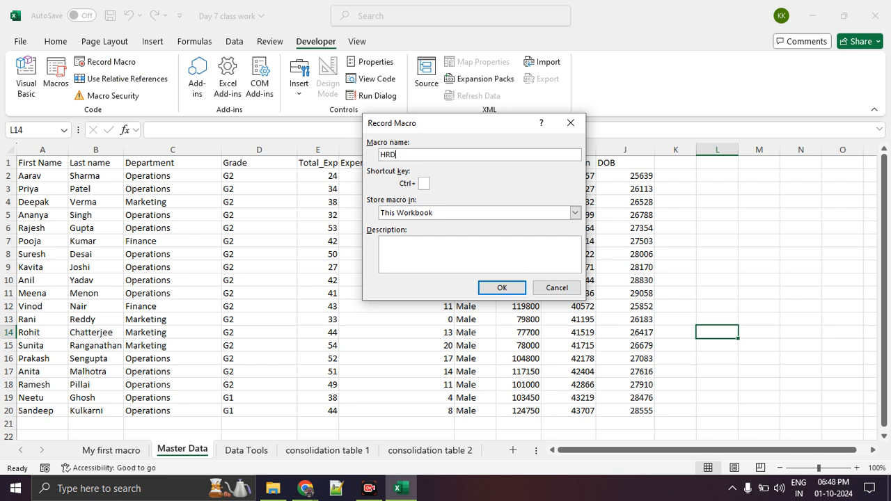
text(ATACLEANING)
click(423, 183)
text(w)
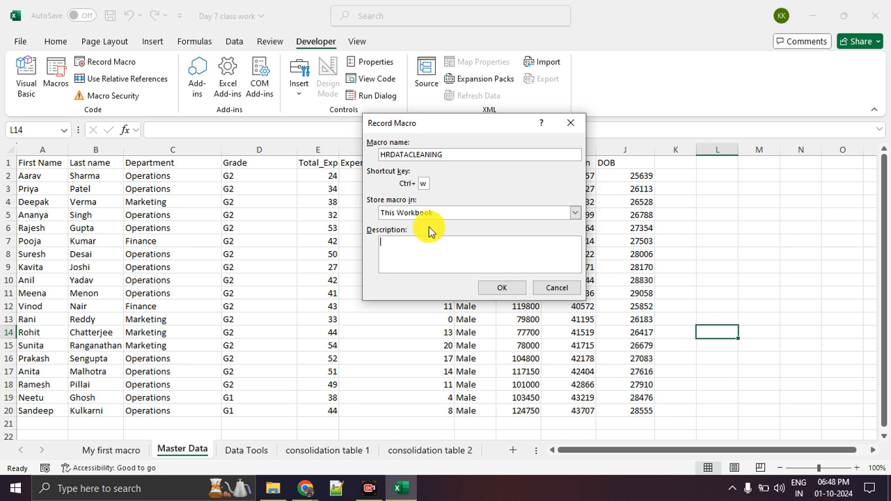
click(439, 212)
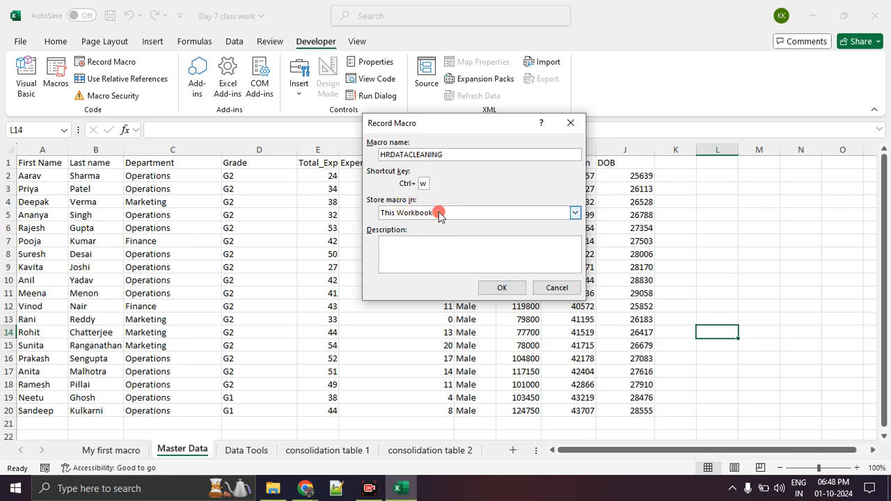
- Enter the macro description "THis is for HR data. or new joinee data cleaning." and start recording
click(439, 251)
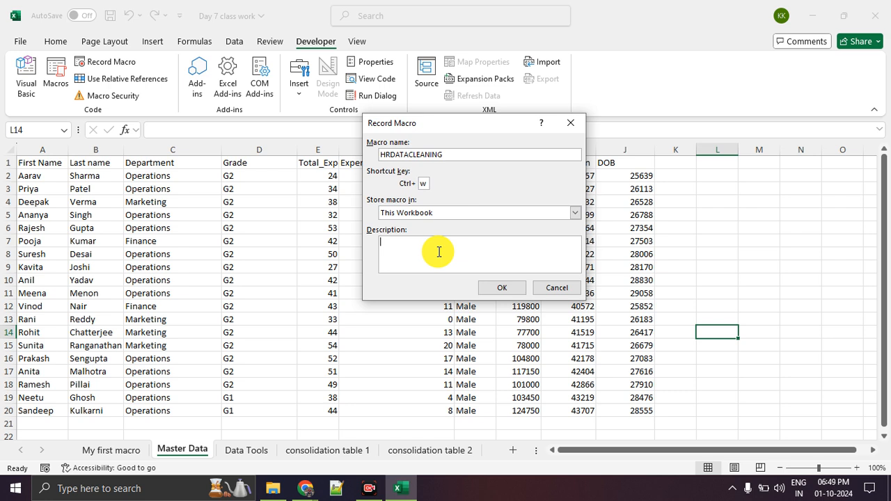
text(T)
key(BackSpace)
text(THis is for H)
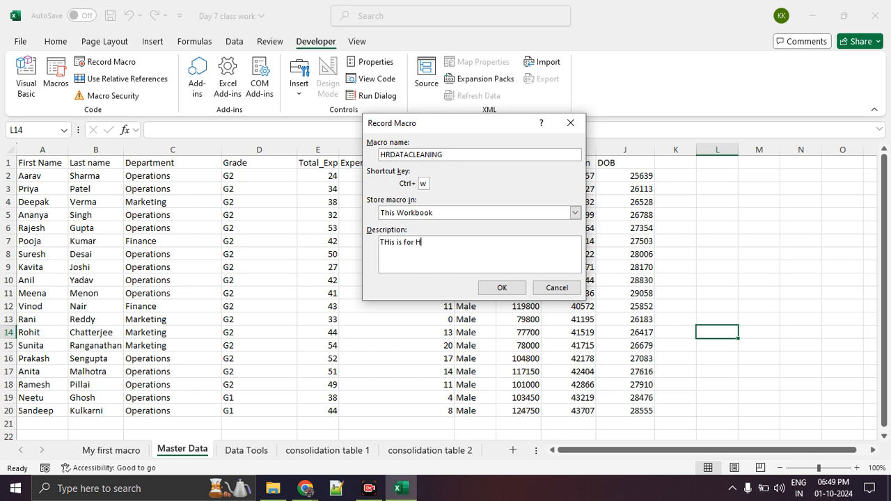
text(R data. or new joinee data cleaning.)
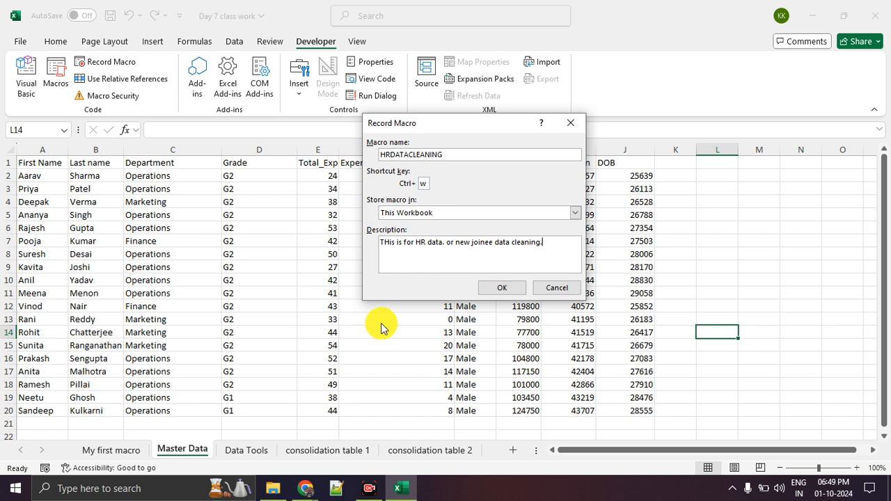
click(489, 290)
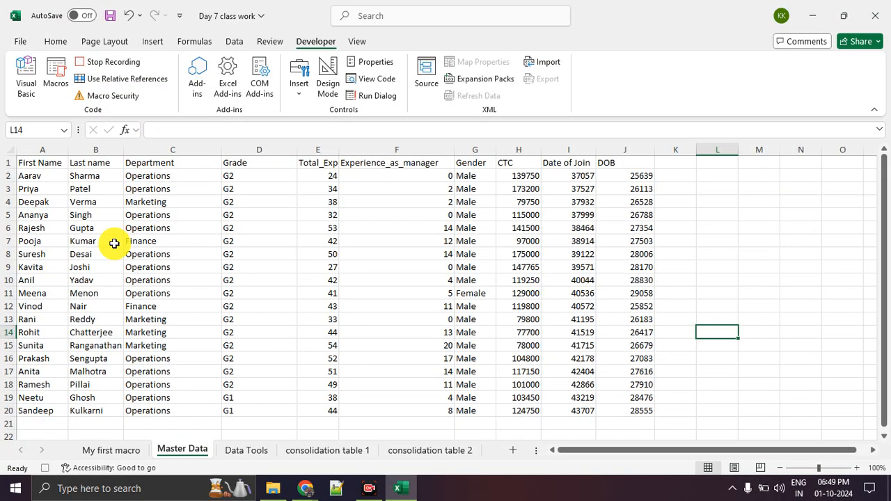
- Copy the Master Data table A1:J20 into a new worksheet starting at cell A1
drag(589, 451, 551, 451)
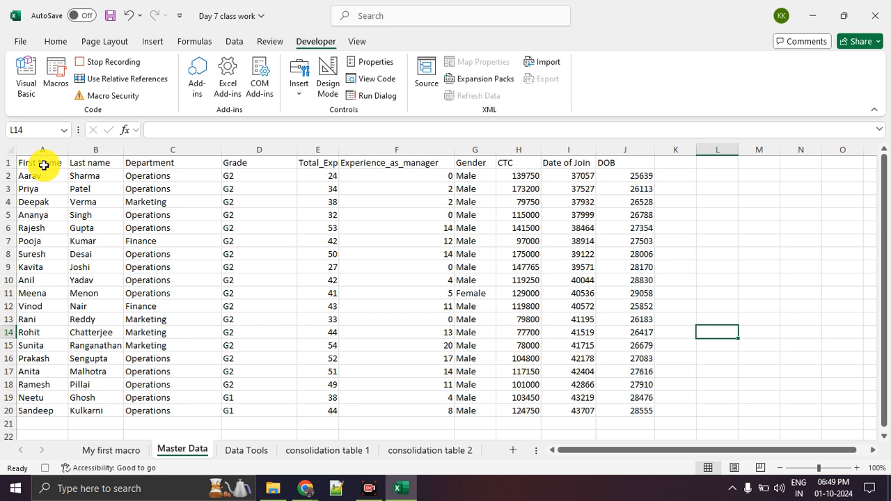
drag(43, 165, 626, 408)
key(ctrl+c)
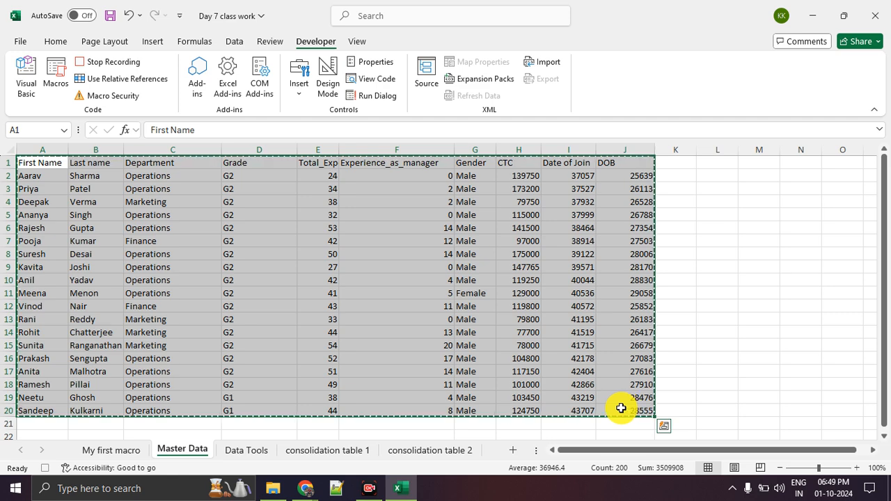
click(512, 450)
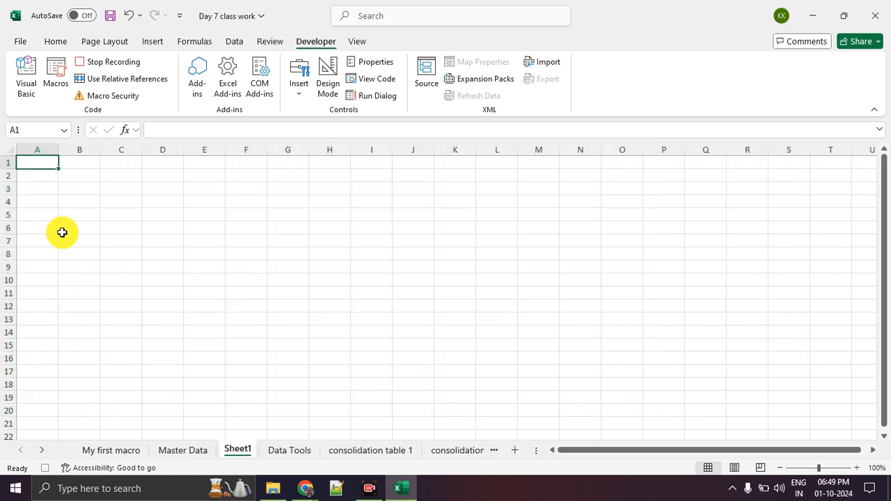
key(ctrl+v)
click(538, 241)
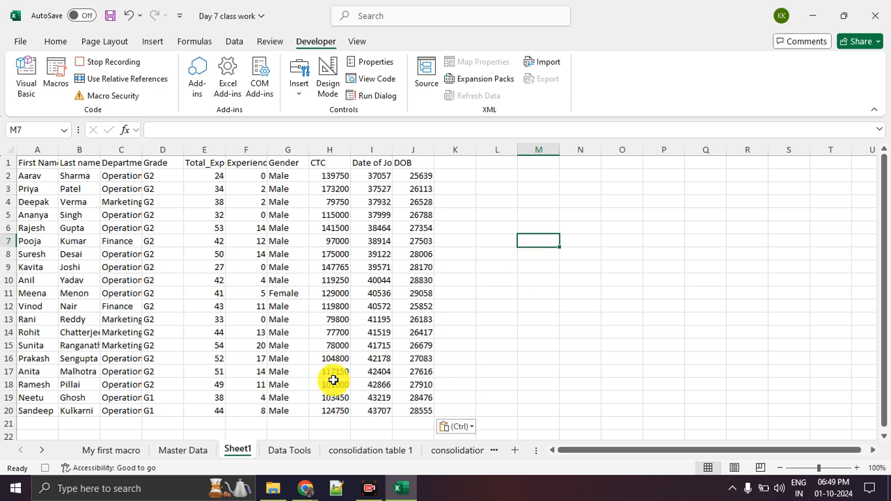
- Widen the First Name, Last name, Department, CTC, Experience_as_manager and Date of Join columns in the new sheet
click(63, 162)
drag(54, 149, 137, 151)
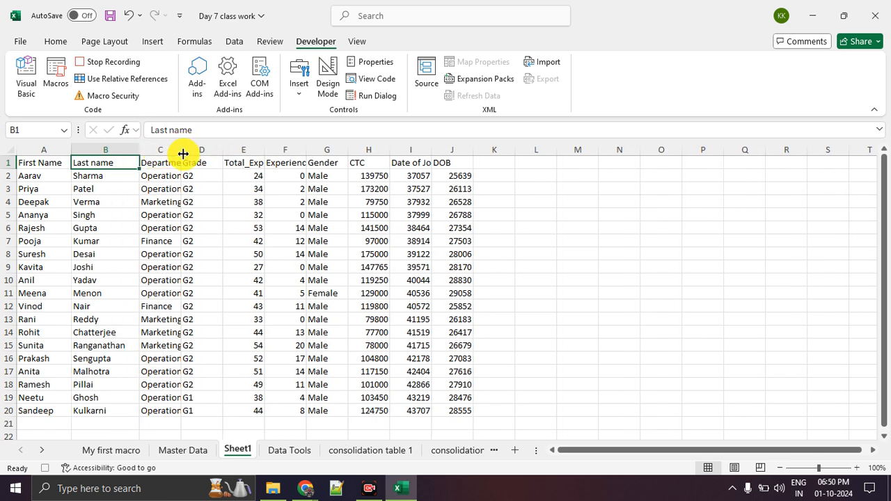
drag(182, 149, 218, 153)
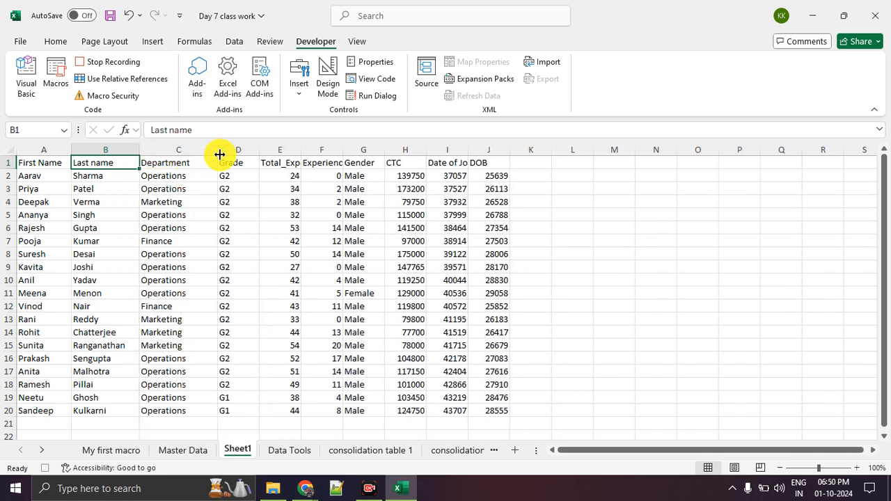
double_click(425, 149)
drag(340, 150, 392, 150)
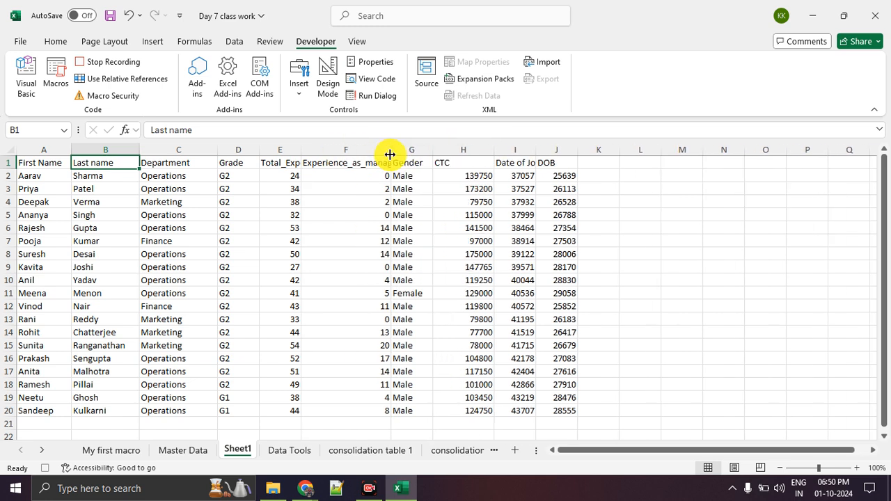
click(299, 151)
click(414, 188)
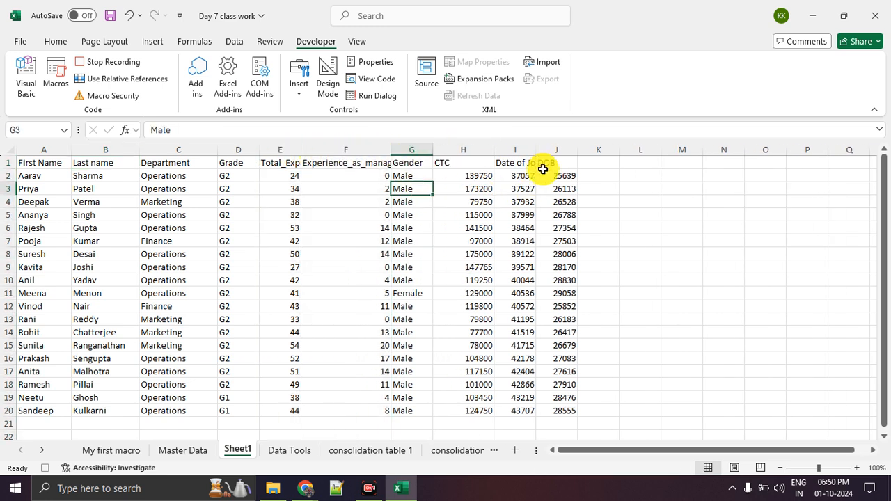
drag(530, 153, 575, 153)
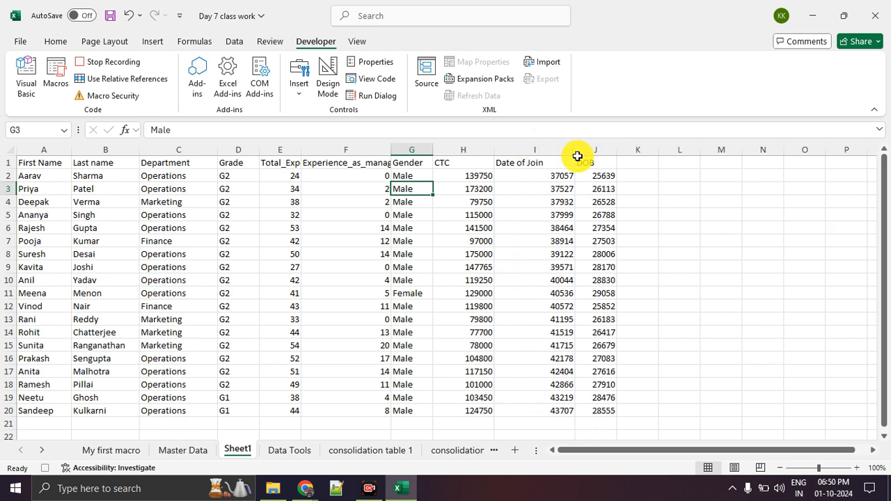
click(688, 255)
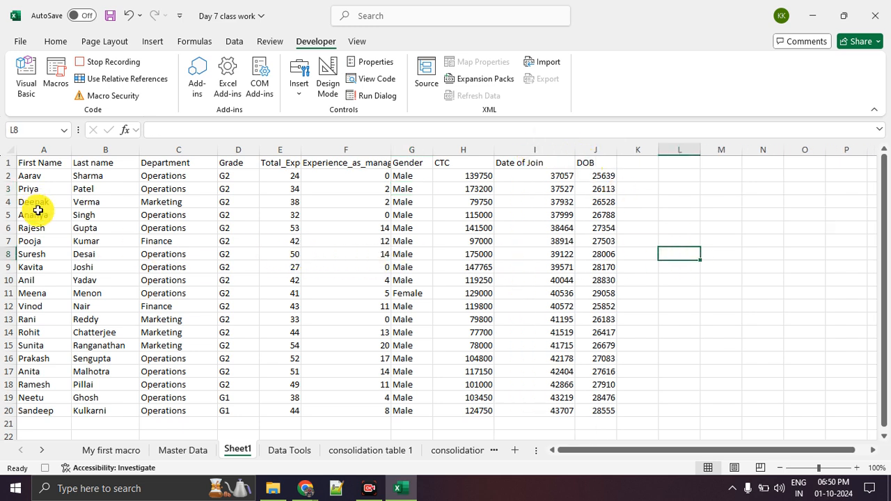
- Format the First Name entries A2:A20 as Text
drag(37, 176, 51, 407)
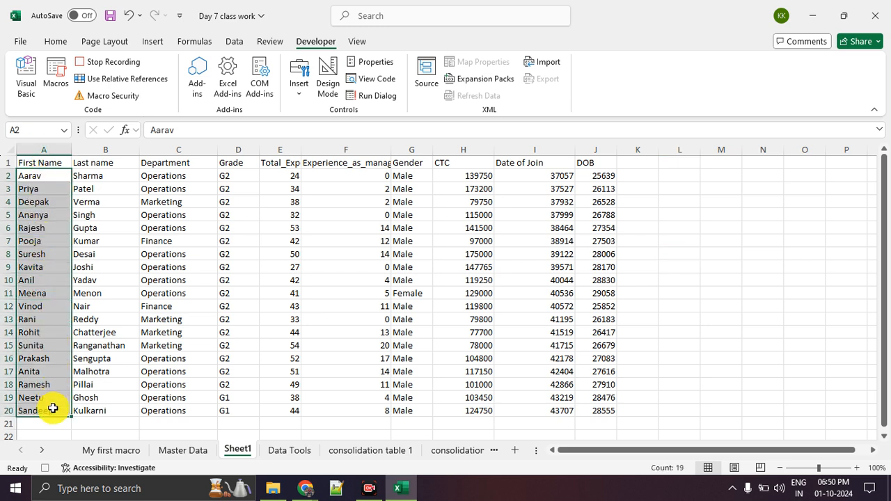
right_click(48, 219)
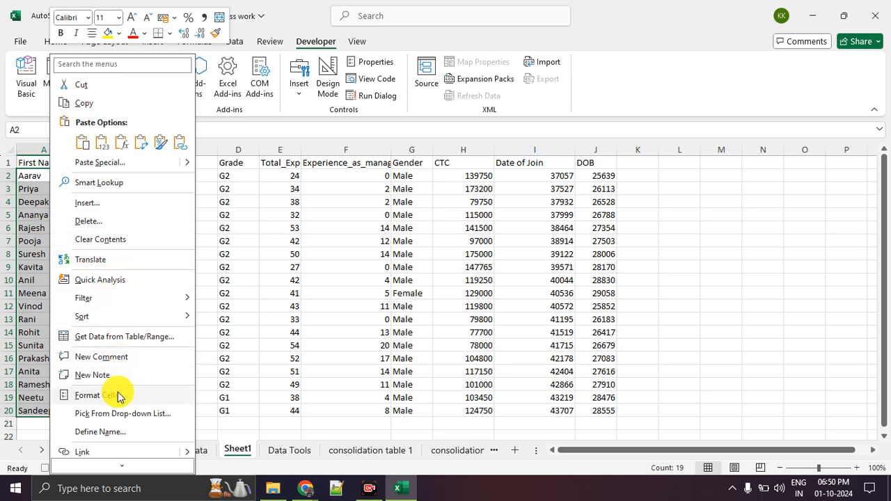
click(118, 396)
drag(157, 162, 278, 92)
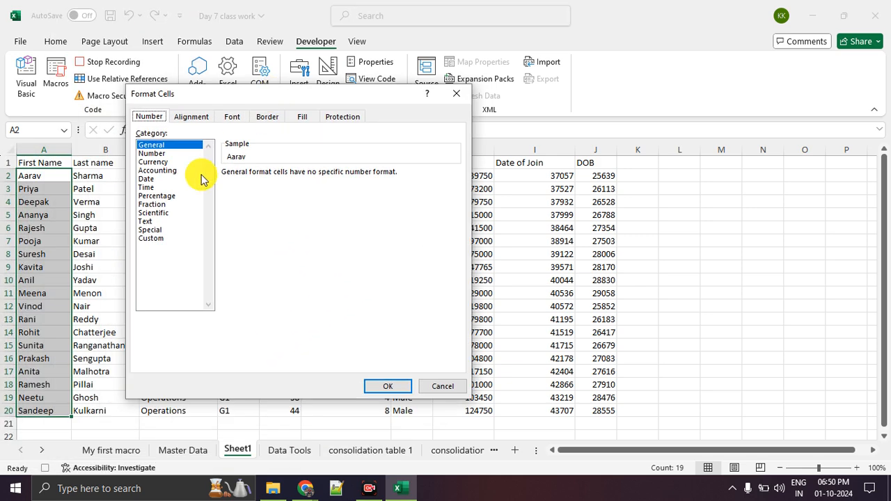
click(149, 222)
click(377, 386)
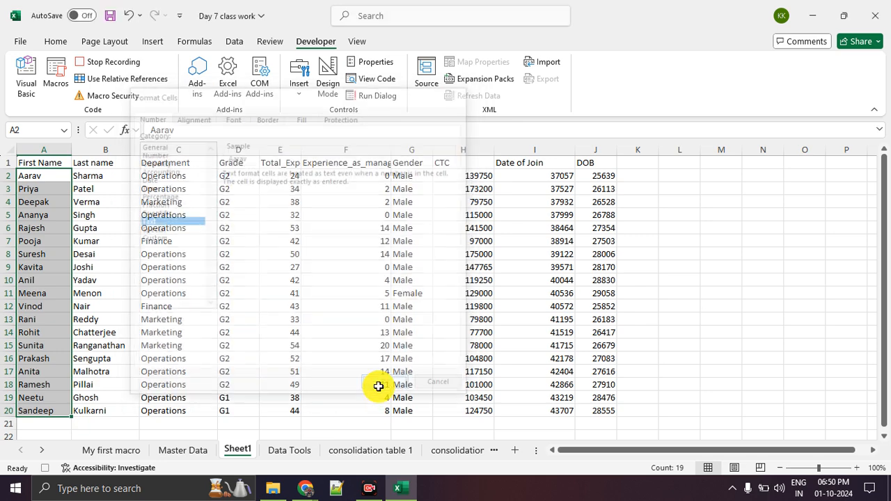
- Format the Last name and Department entries B2:C20 as Text
drag(109, 175, 192, 409)
right_click(183, 231)
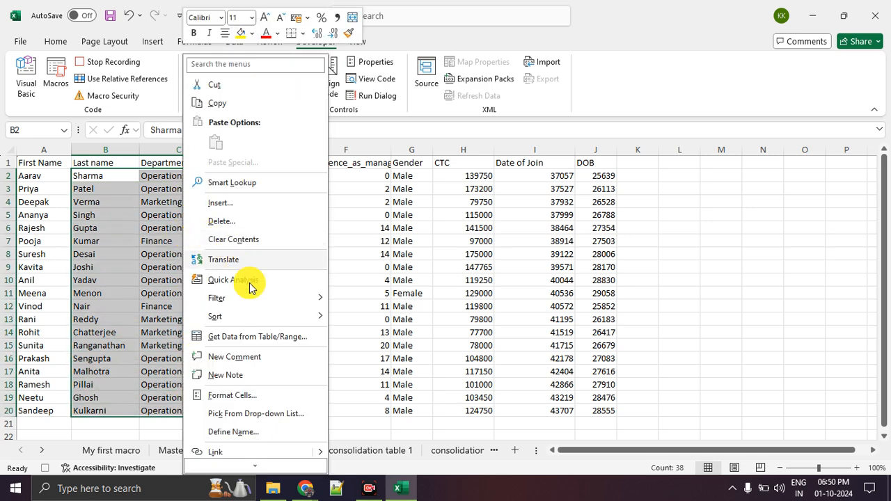
click(264, 395)
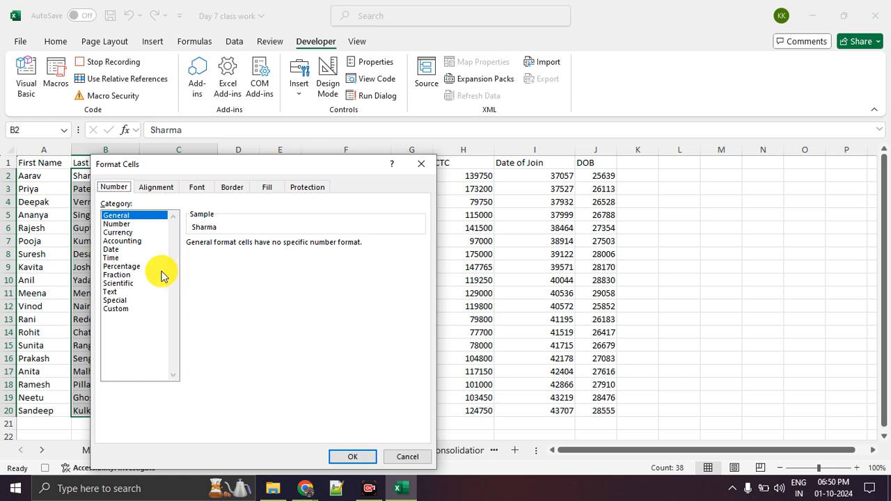
click(112, 292)
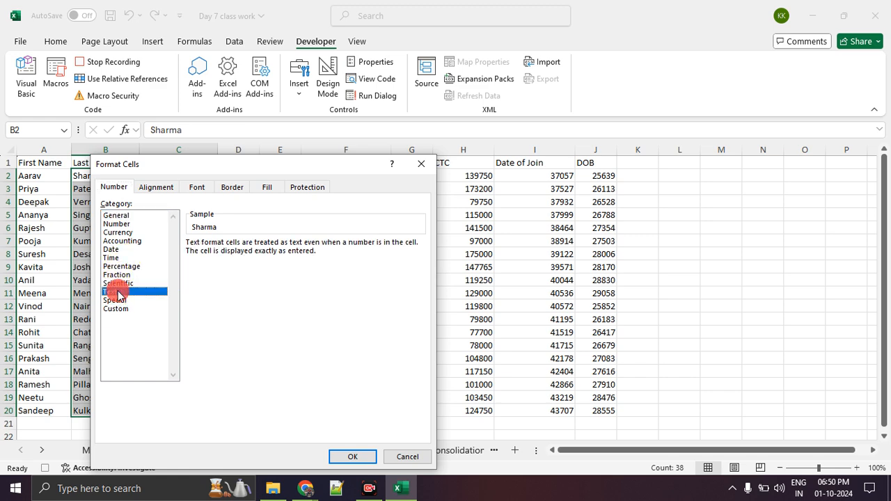
click(366, 459)
- Highlight the Grade entries D2:D20 and widen the Total_Experience column to show its full header
drag(239, 175, 233, 408)
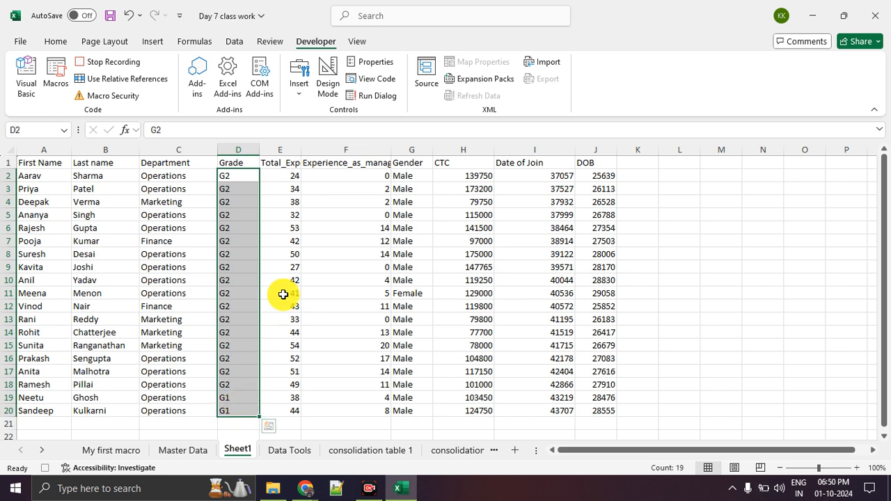
drag(300, 152, 331, 153)
click(350, 241)
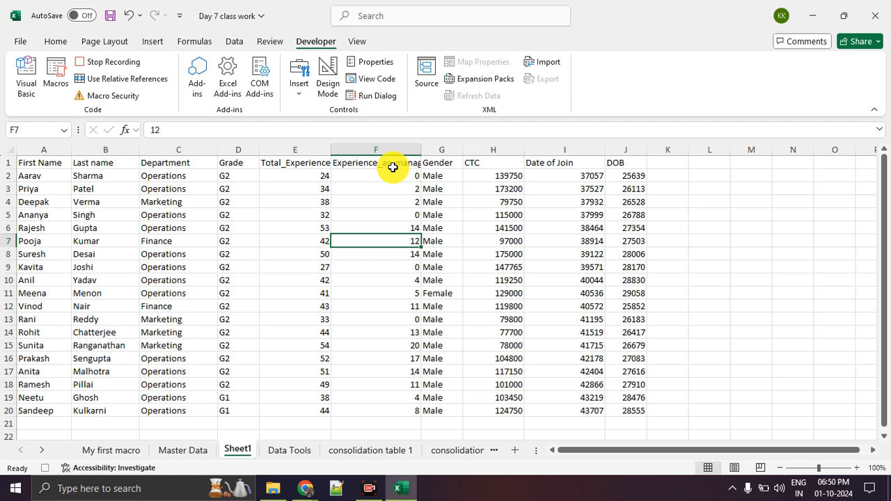
- Format the Total_Experience and Experience_as_manager entries E2:F20 as Number with 0 decimal places
drag(378, 182, 382, 407)
right_click(374, 277)
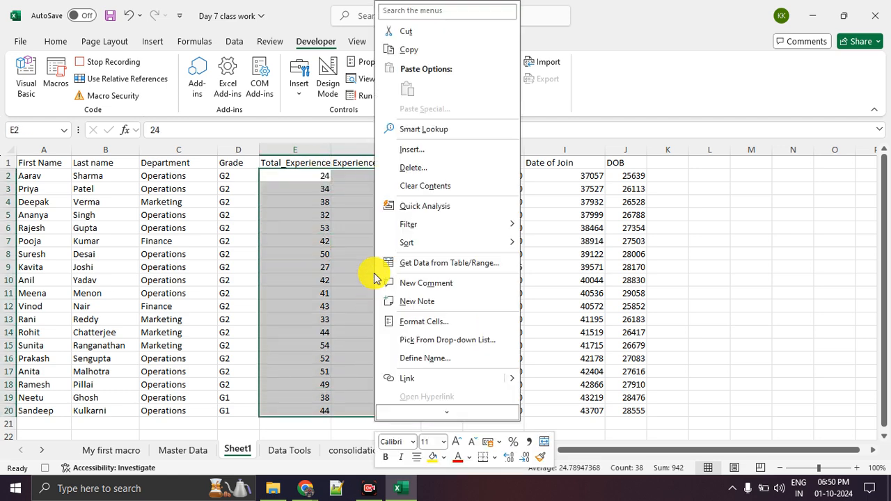
click(414, 321)
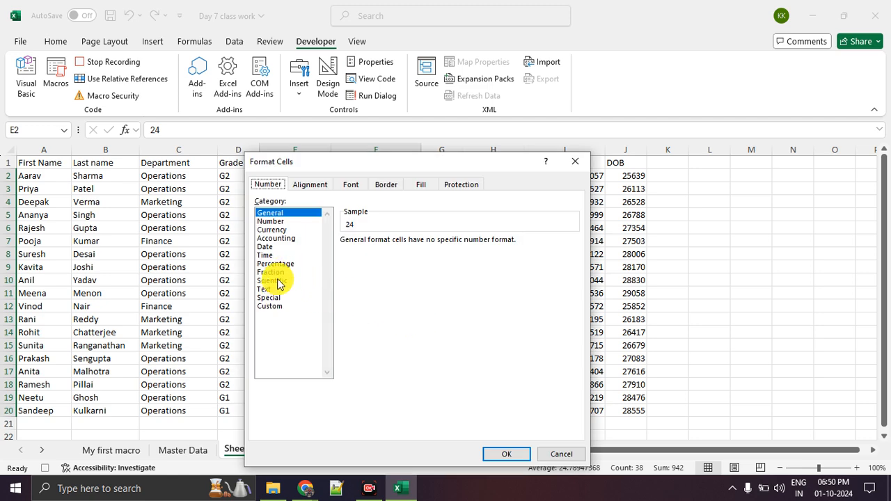
click(279, 222)
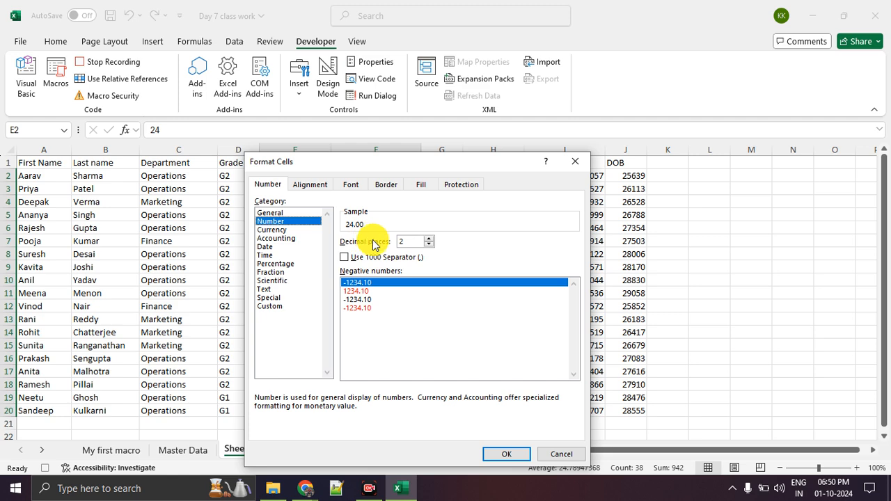
click(405, 241)
text(0)
click(508, 453)
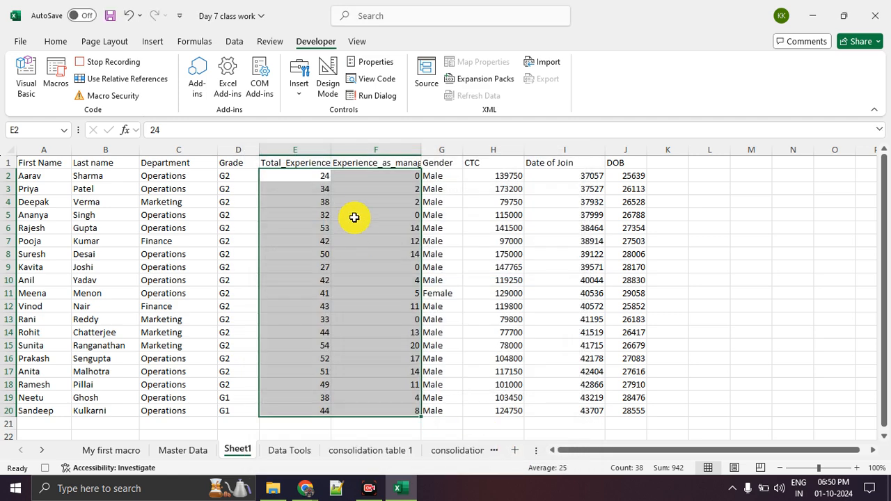
click(358, 203)
- Format the Gender entries G2:G20 as Text
drag(448, 176, 455, 404)
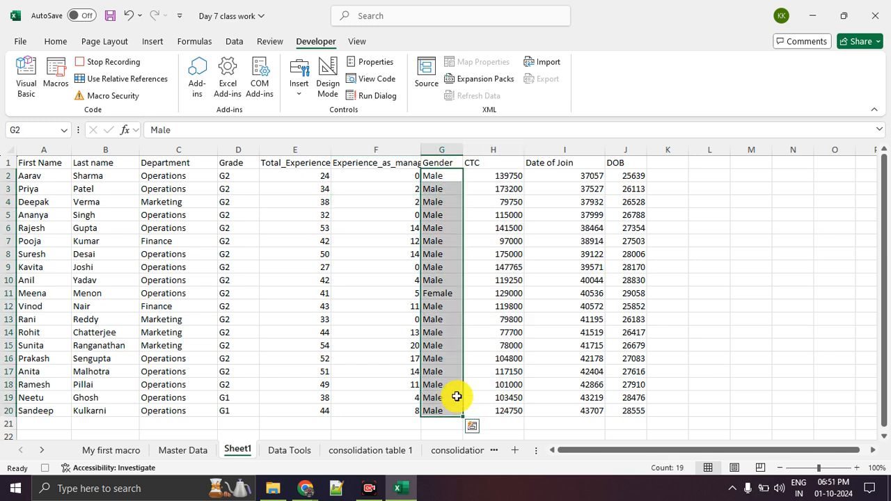
right_click(445, 356)
click(500, 341)
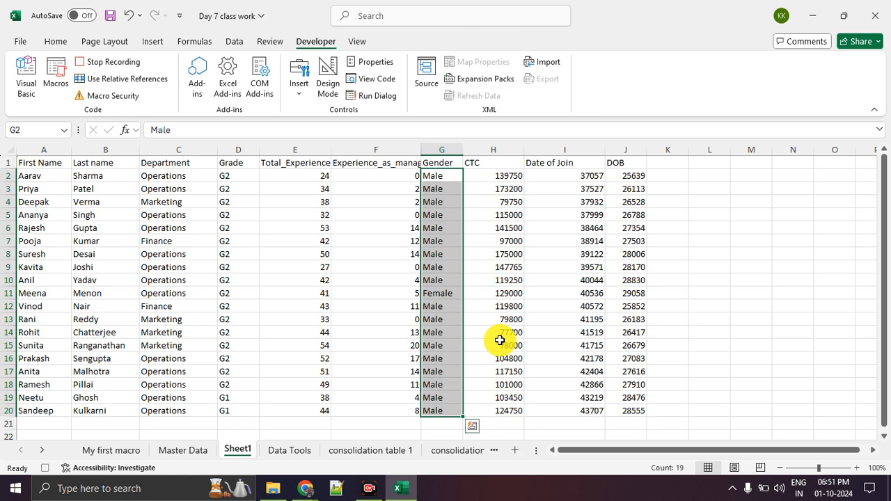
click(348, 291)
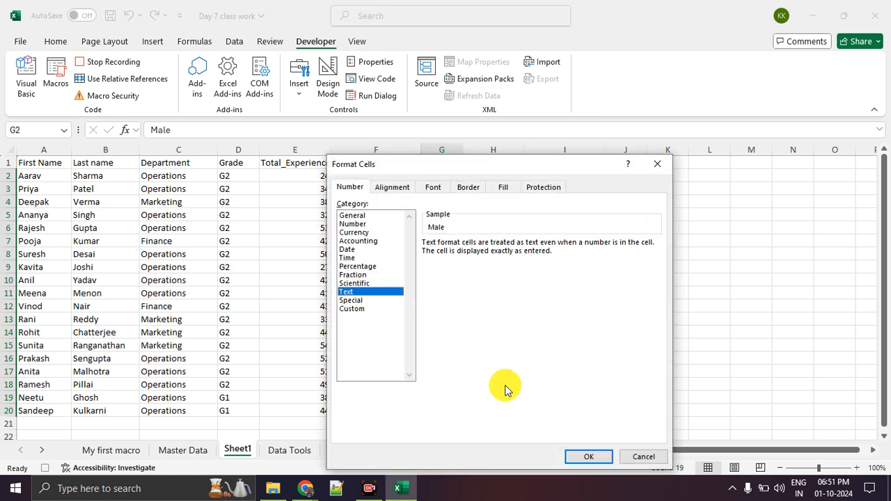
click(572, 455)
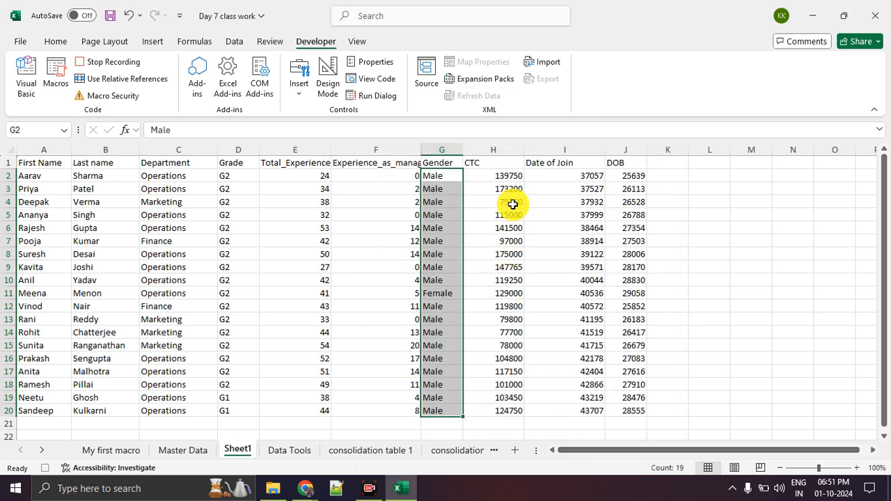
- Format the CTC entries H2:H20 as Currency with the ₹ symbol and 2 decimal places
drag(498, 177, 503, 403)
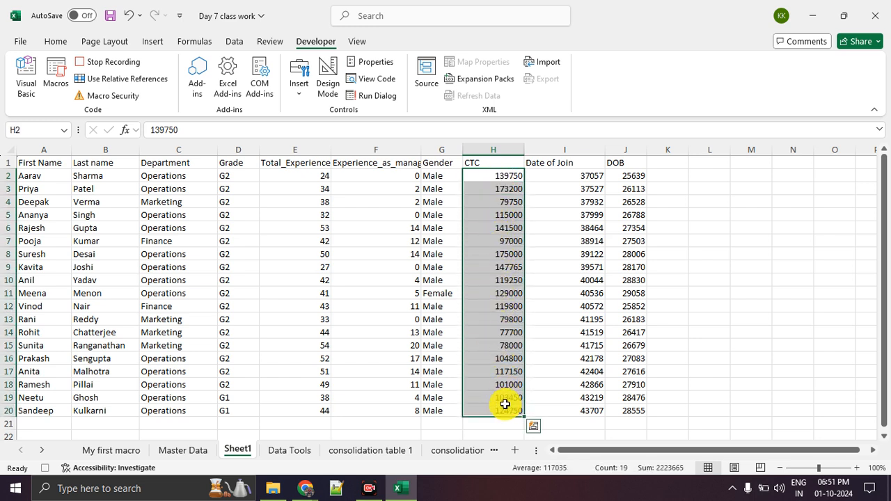
right_click(489, 263)
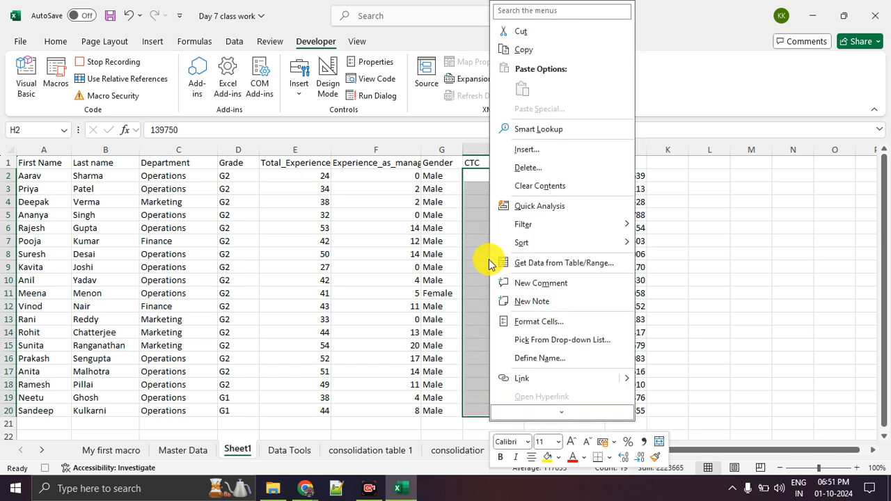
click(547, 321)
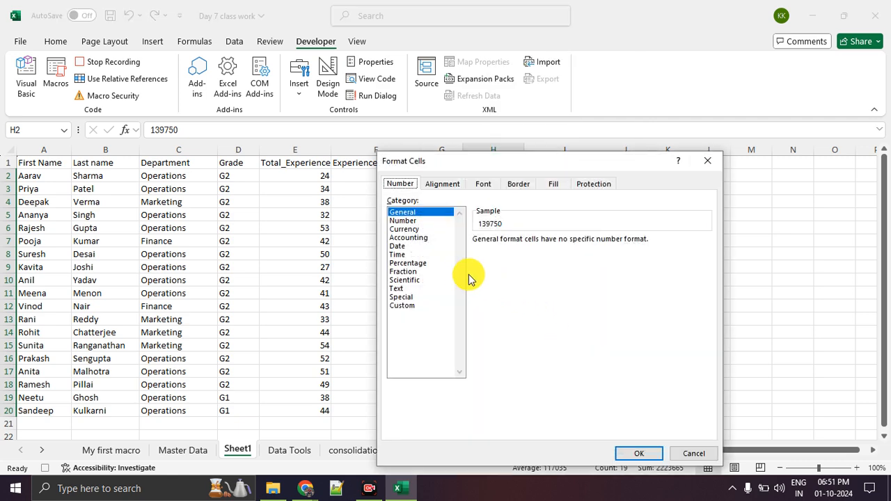
click(407, 230)
drag(468, 170, 266, 58)
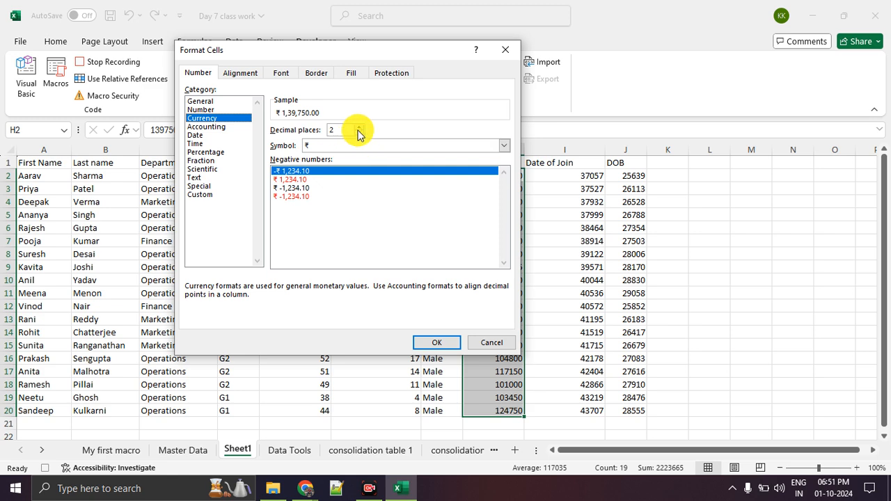
click(437, 344)
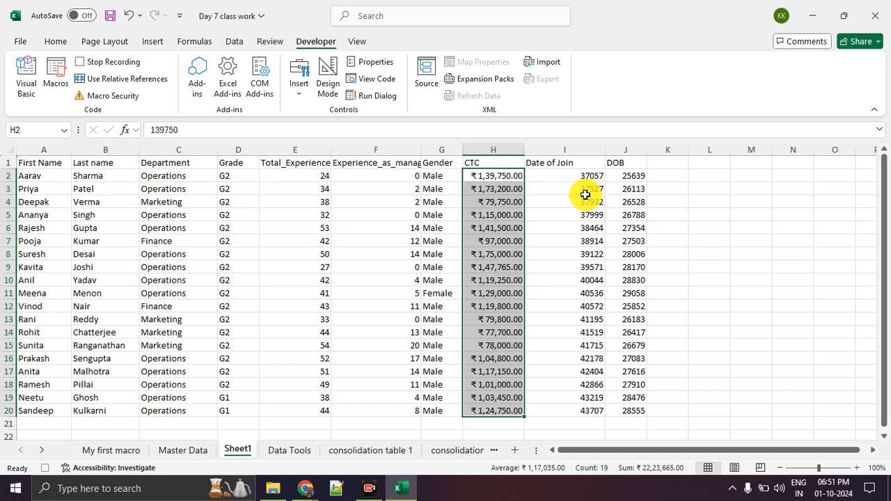
- Format the Date of Join and DOB entries I2:J20 as Date of type *14 March 2012, and slightly widen the Date of Join column
drag(576, 178, 631, 410)
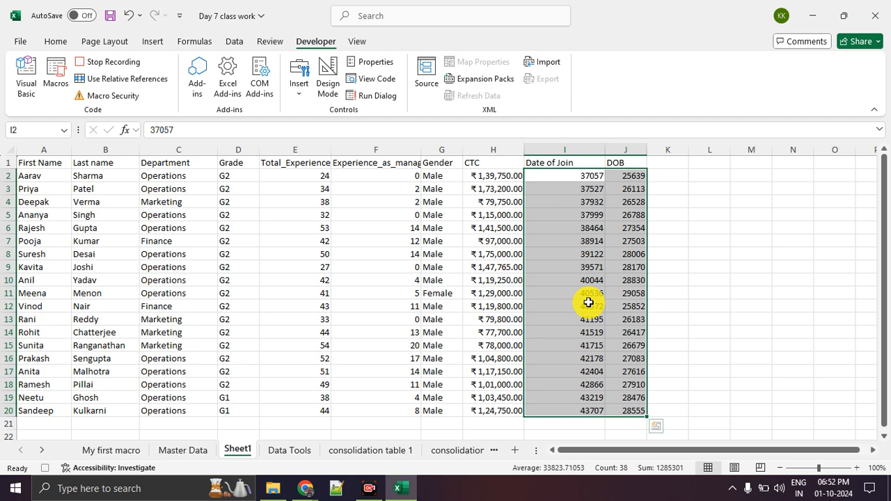
right_click(588, 303)
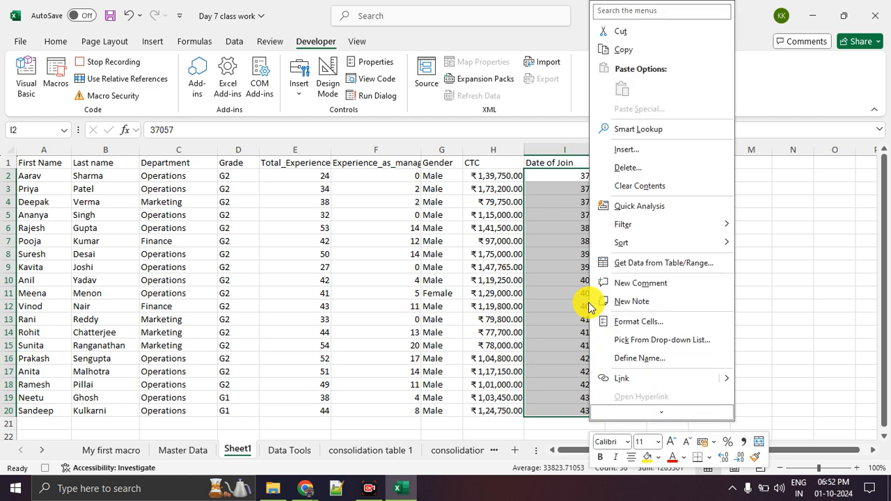
click(646, 321)
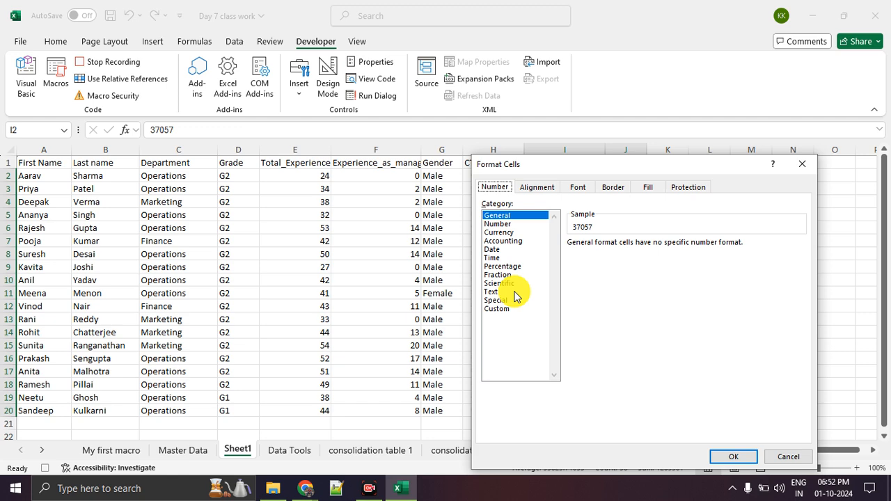
click(496, 249)
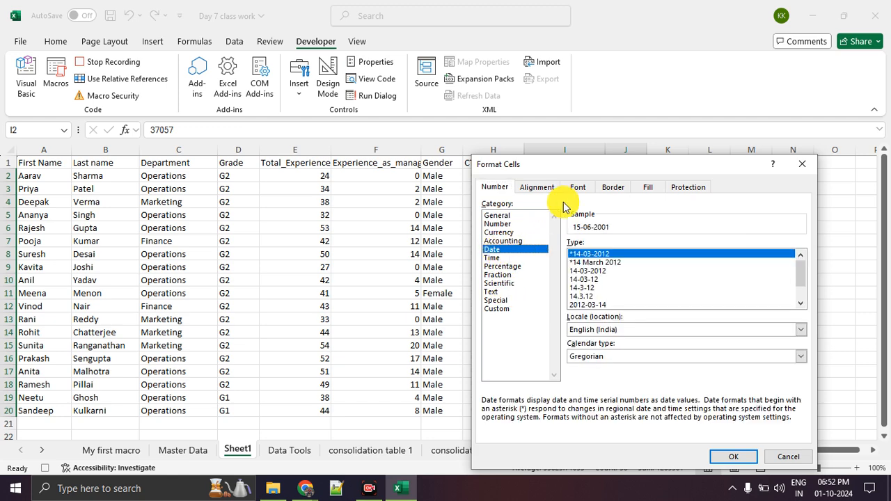
drag(574, 167, 322, 92)
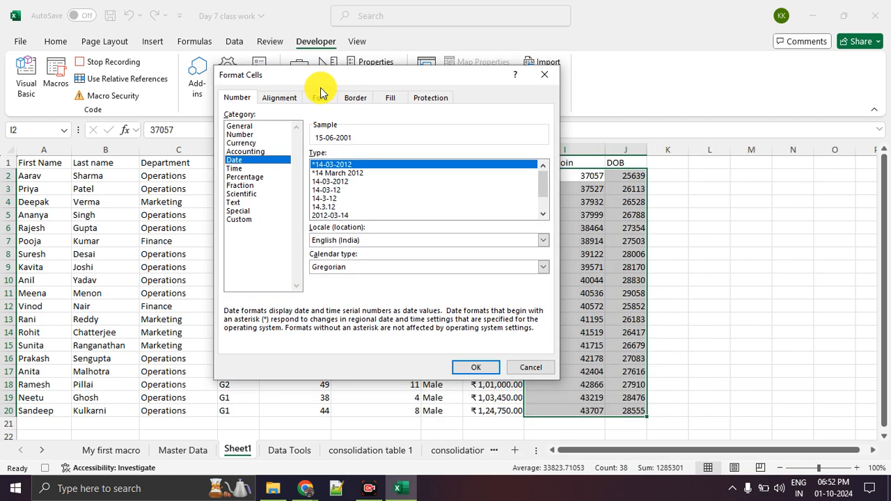
click(391, 173)
click(476, 366)
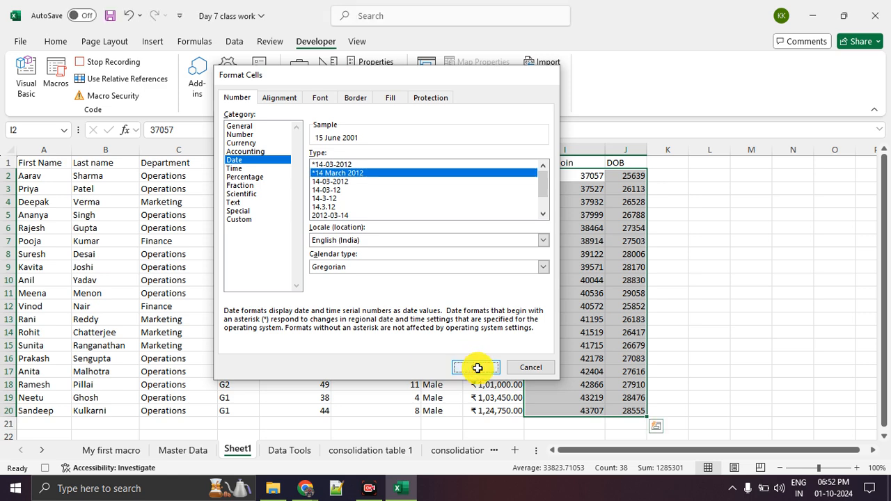
click(749, 332)
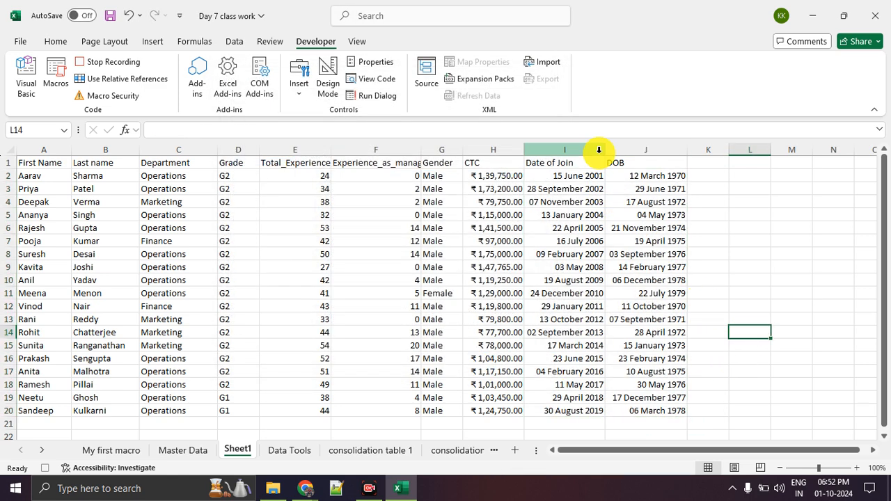
drag(605, 150, 612, 150)
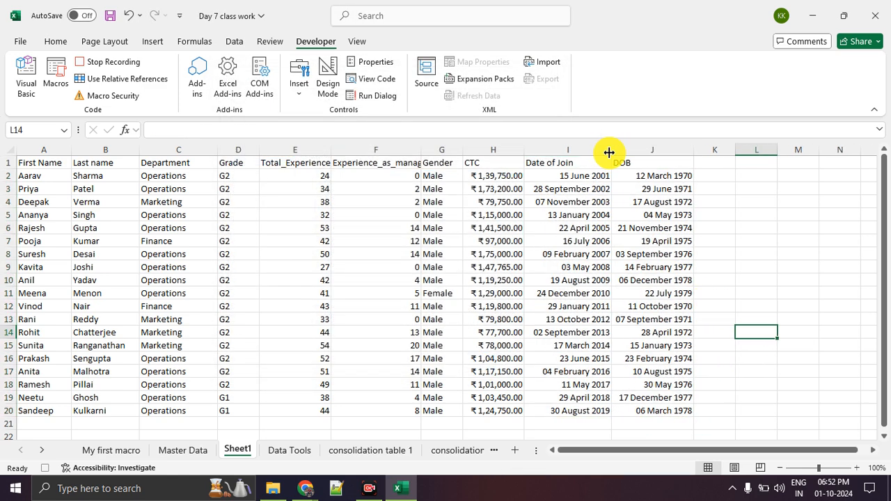
- Convert the range A1:J20 into a table with headers
click(159, 227)
drag(44, 162, 668, 407)
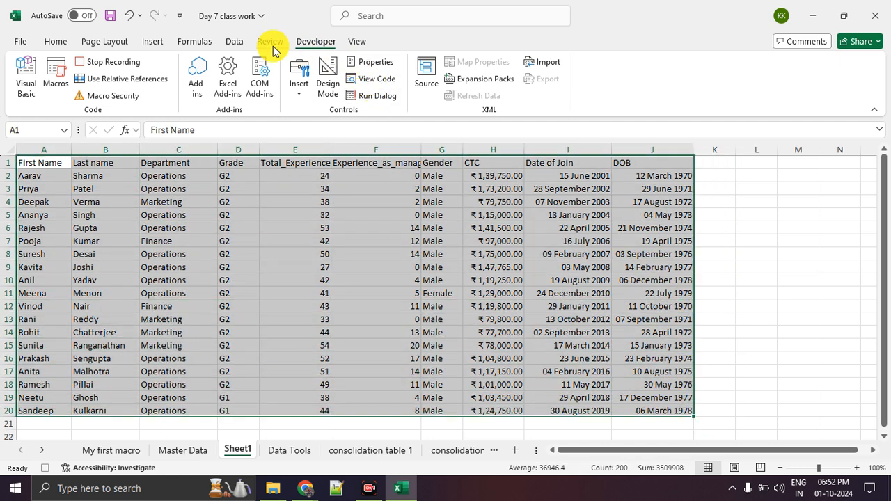
click(152, 43)
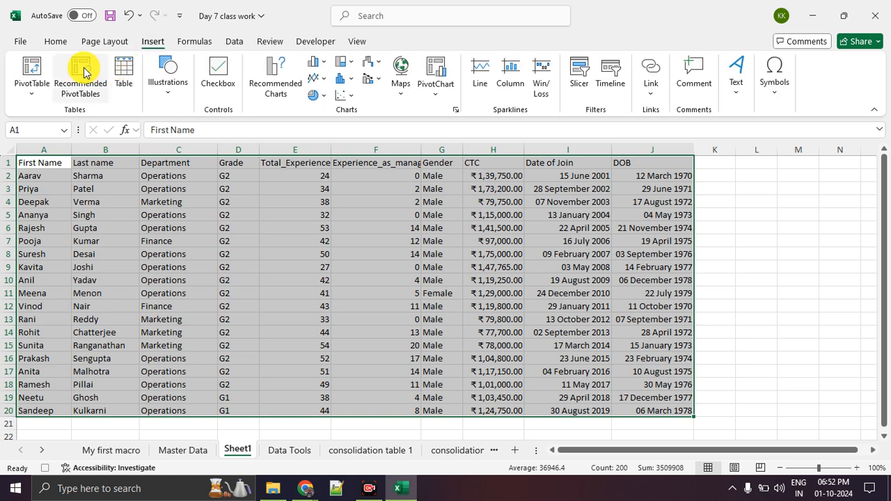
click(128, 81)
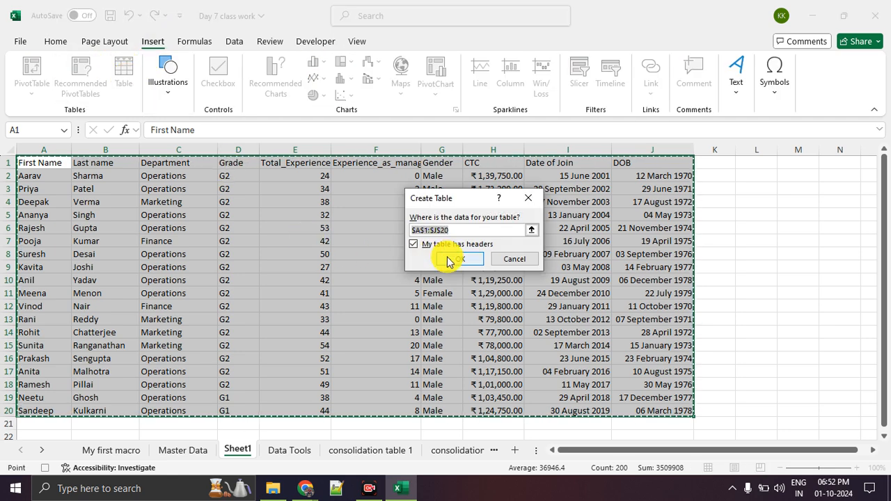
click(455, 259)
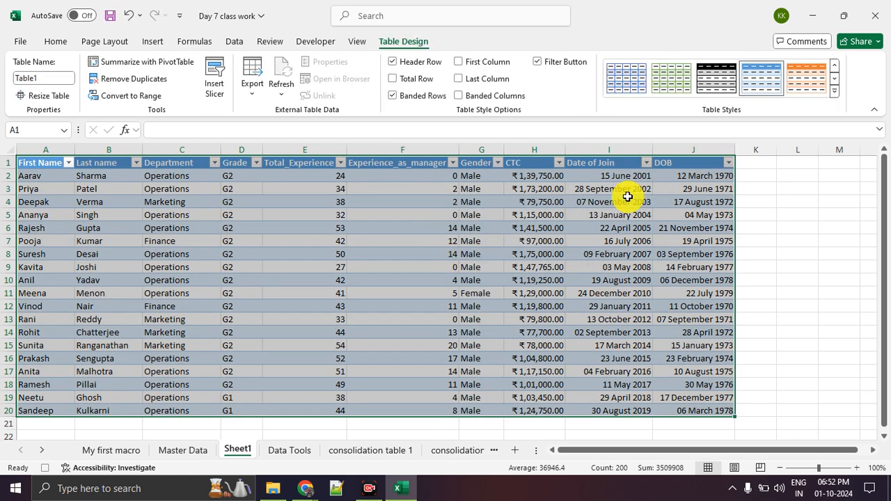
- Apply the darker blue style from the second row of Medium table styles, without filter buttons or banded rows
click(833, 91)
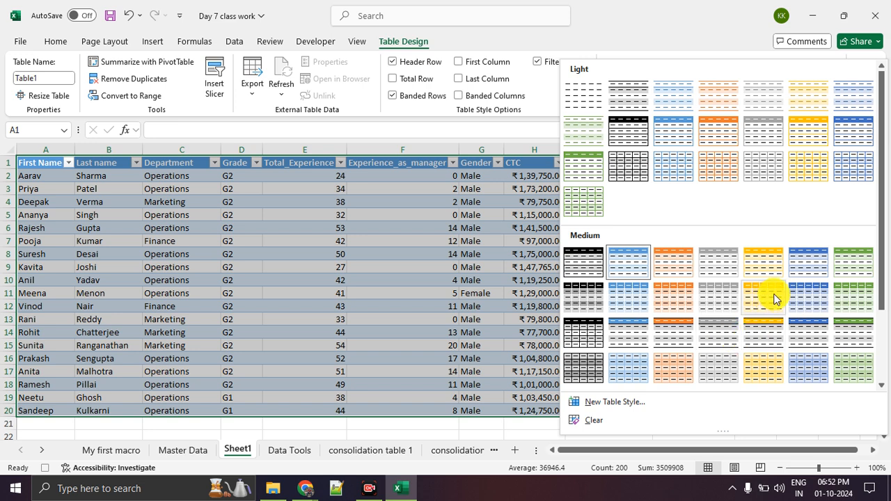
click(806, 297)
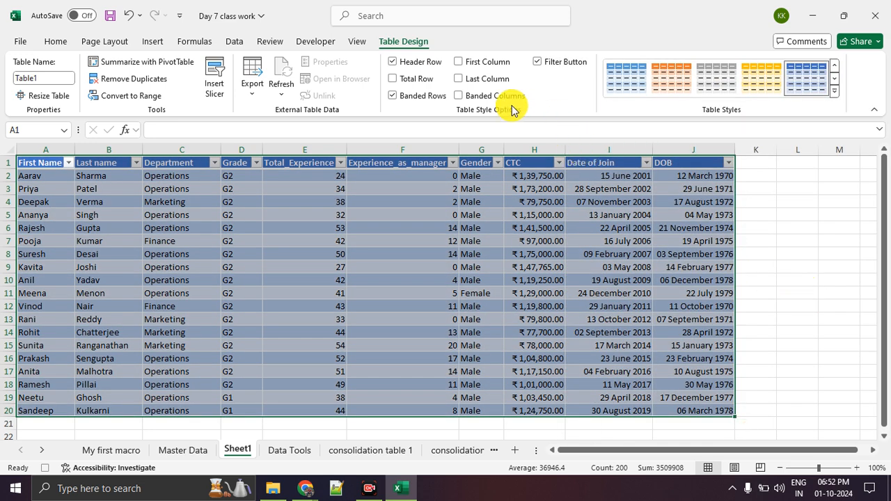
click(537, 62)
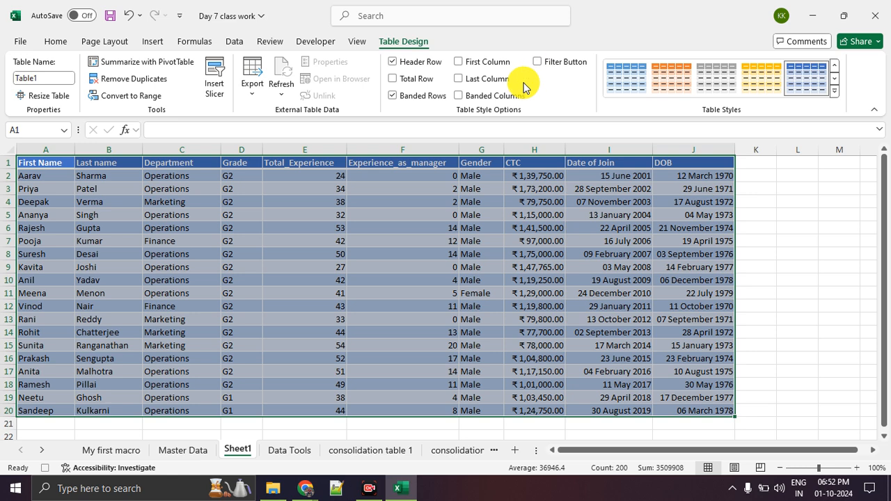
click(427, 100)
click(793, 292)
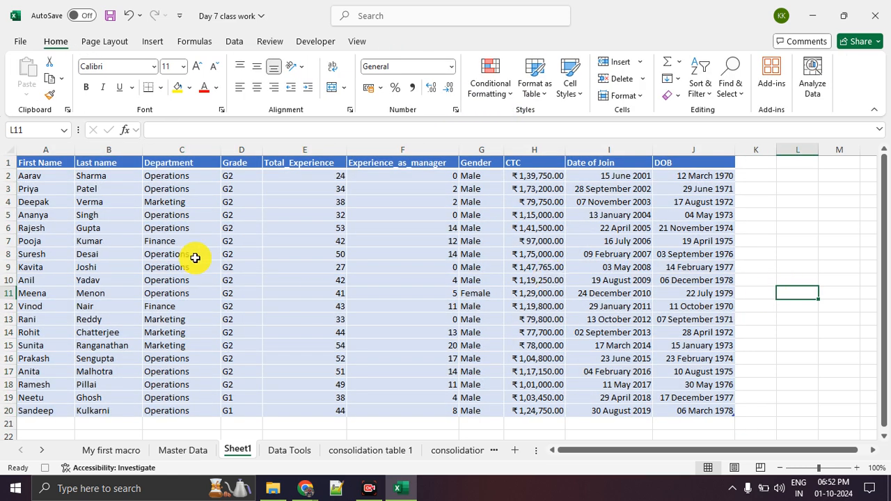
- Apply All Borders to the whole table A1:J20
drag(47, 164, 672, 412)
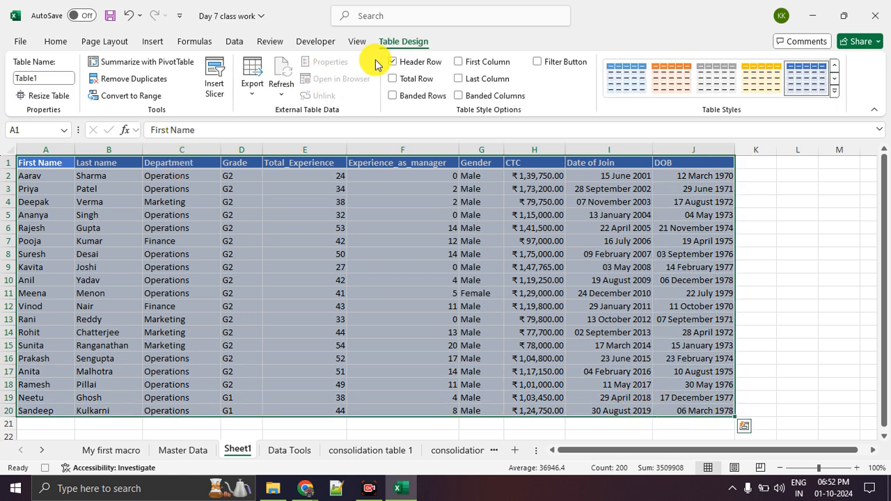
click(67, 44)
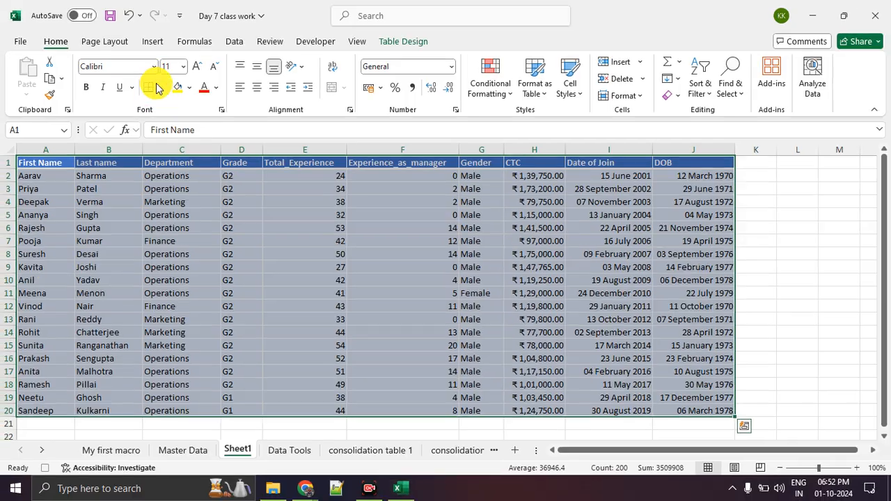
click(160, 88)
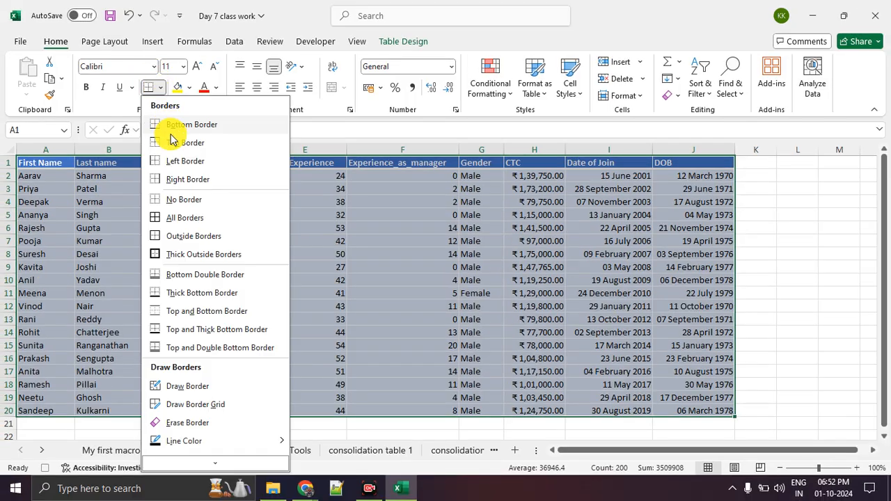
click(193, 217)
click(842, 292)
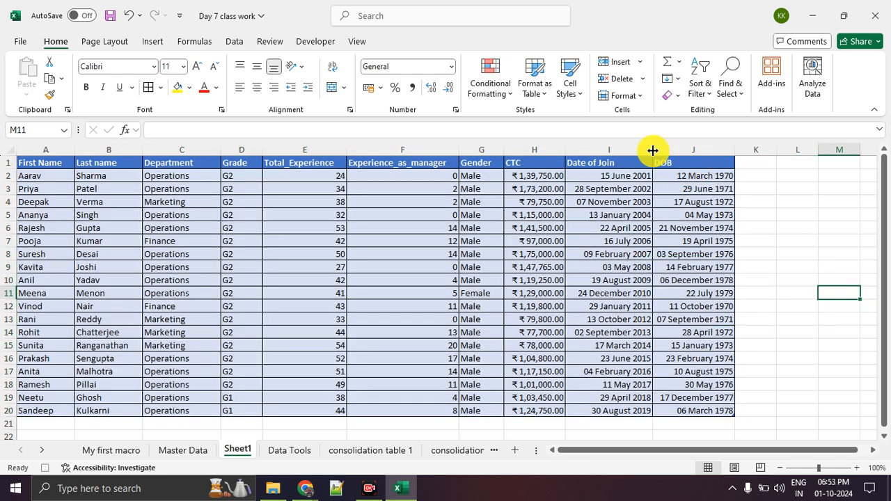
- Widen the Date of Join and DOB columns of the bordered table
drag(653, 152, 668, 152)
drag(750, 151, 779, 152)
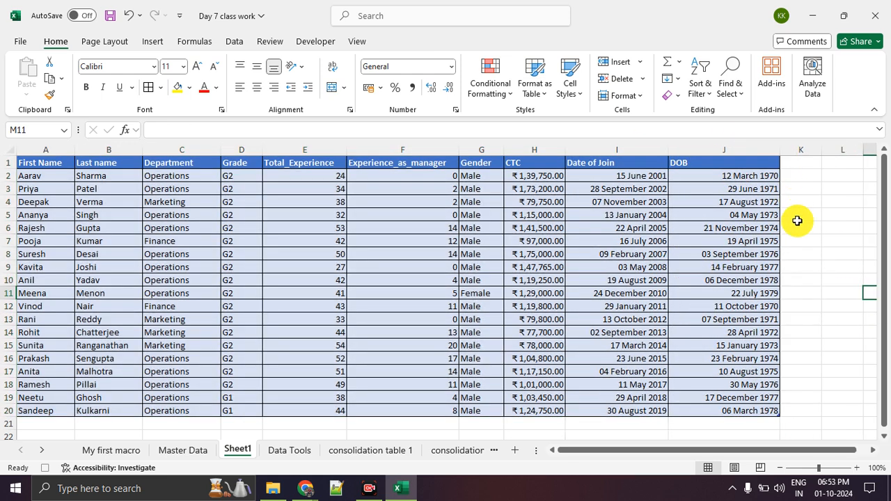
click(831, 290)
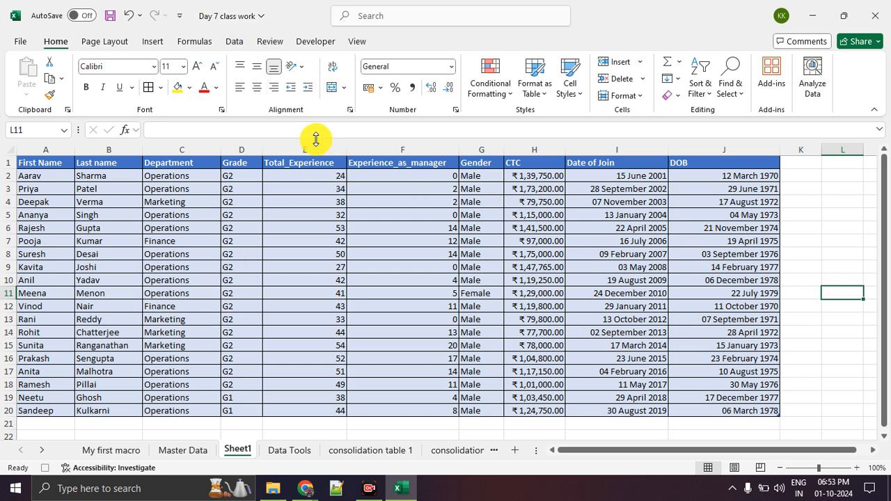
- Stop recording the macro and return to the Master Data sheet with its range deselected
click(310, 42)
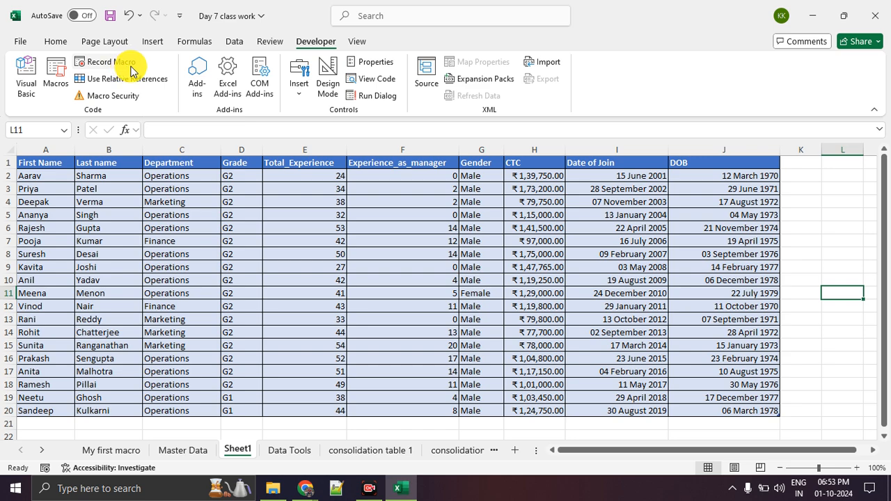
click(165, 450)
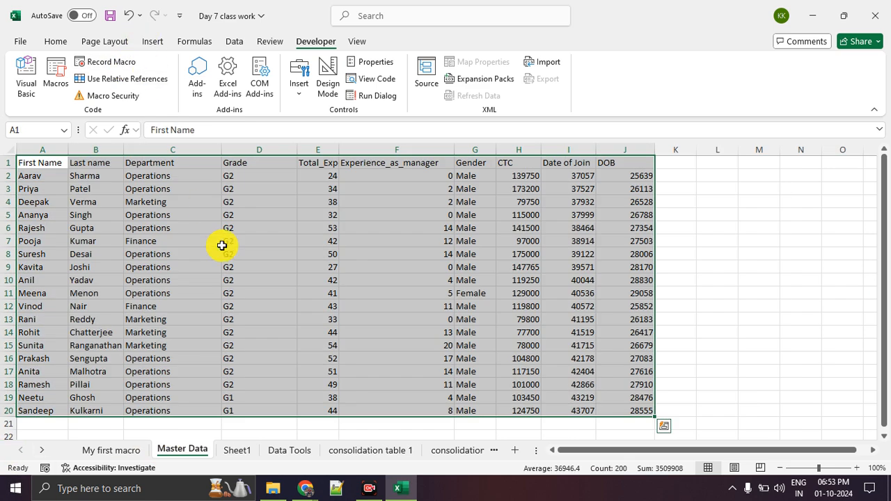
click(250, 280)
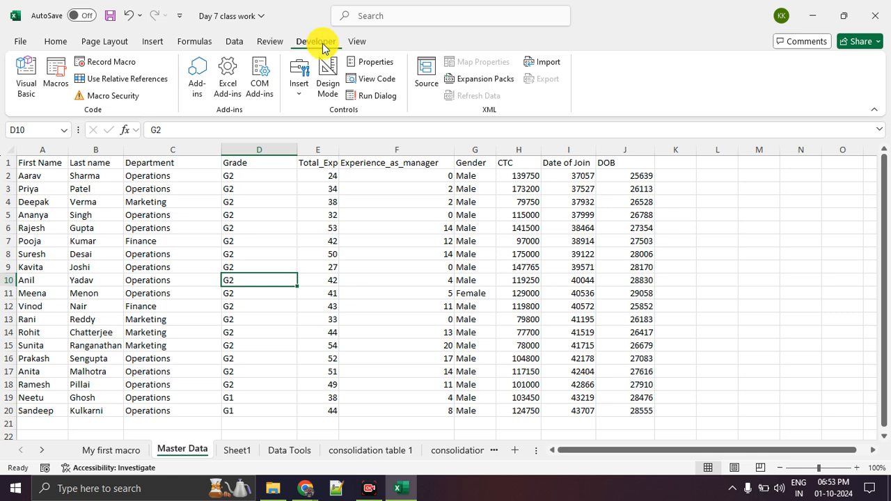
- Open the HRDATACLEANING macro for editing and look through its recorded VBA code from beginning to end
click(55, 78)
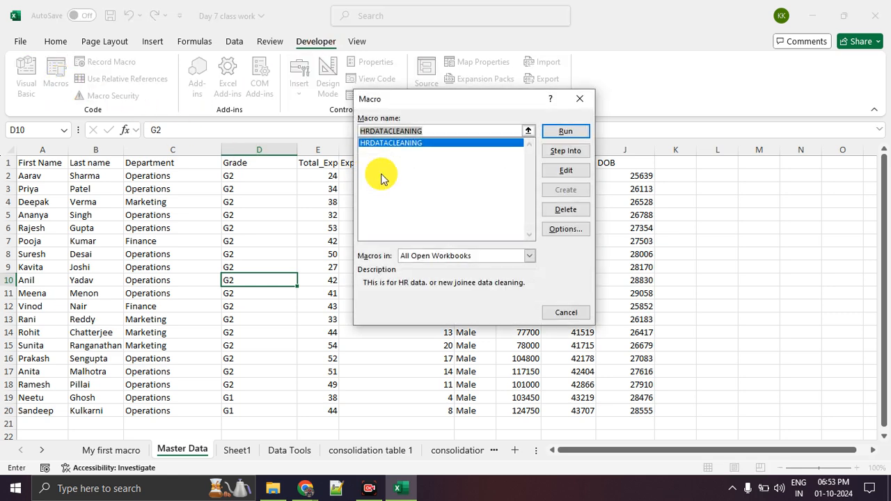
click(430, 196)
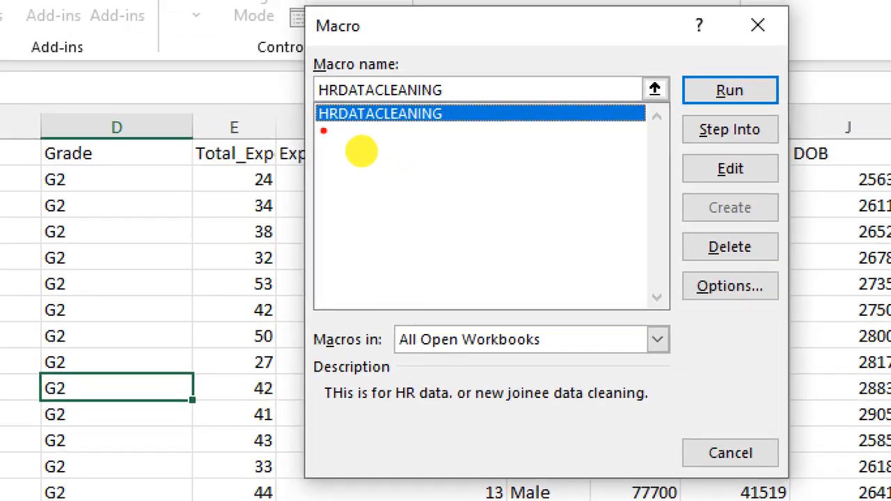
drag(351, 148, 425, 148)
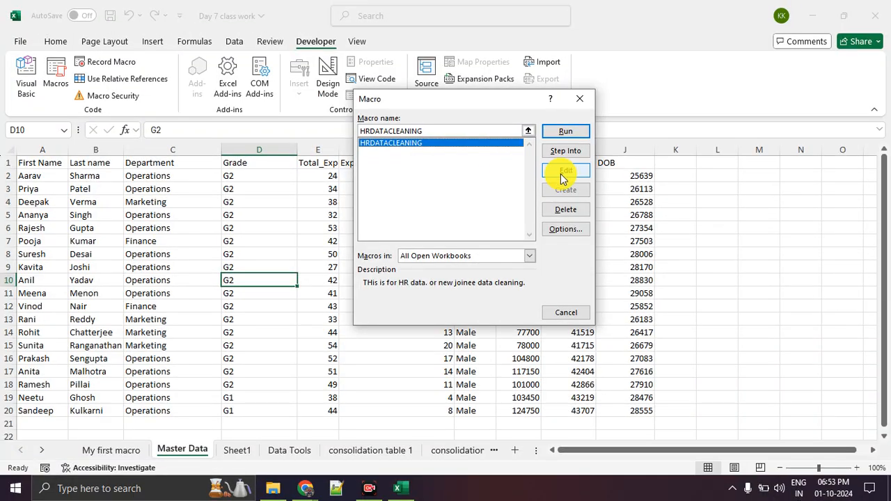
click(729, 173)
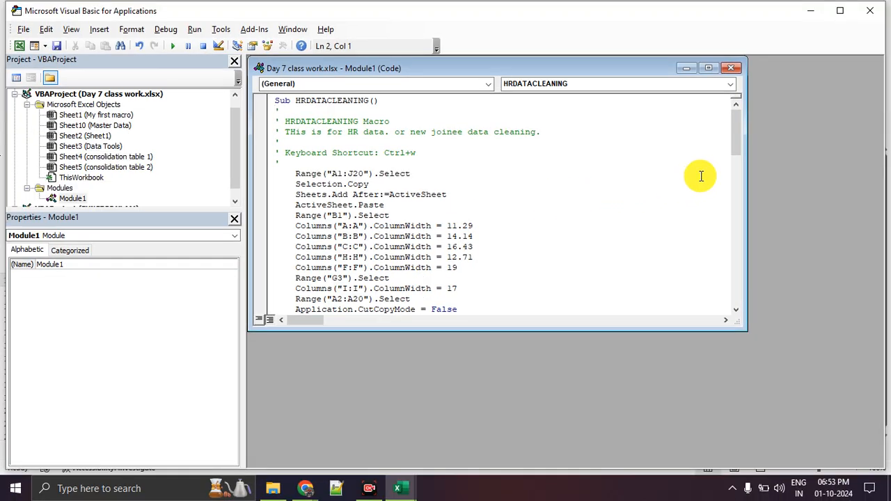
drag(738, 135, 734, 294)
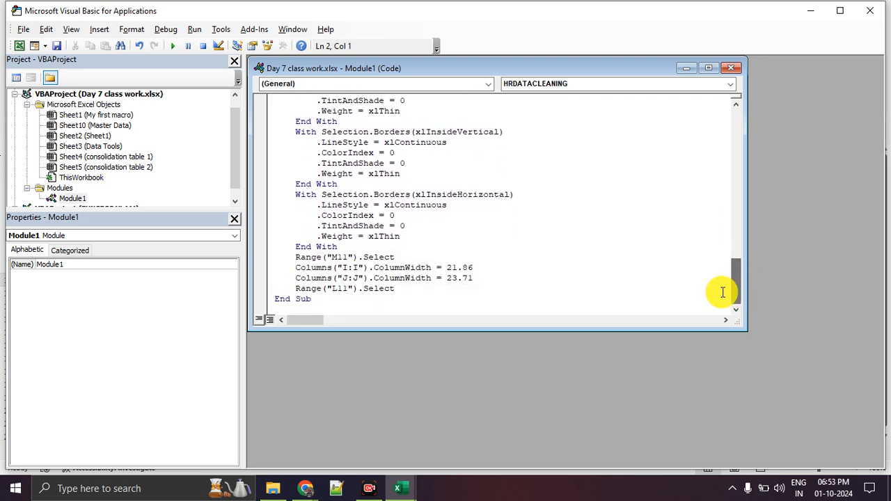
drag(731, 292, 745, 125)
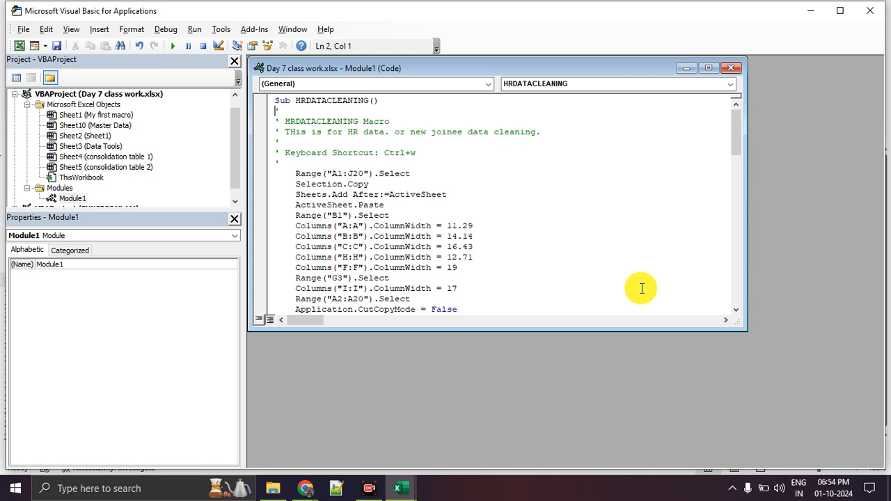
click(501, 186)
key(ctrl+a)
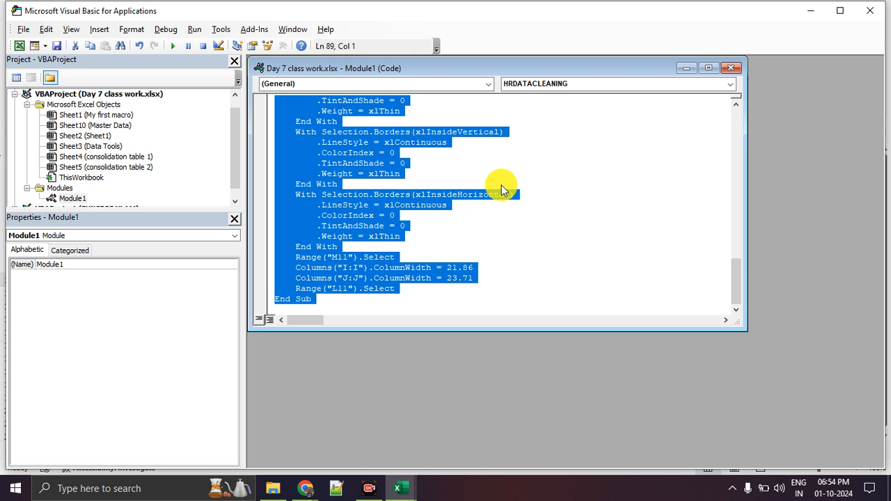
text(++)
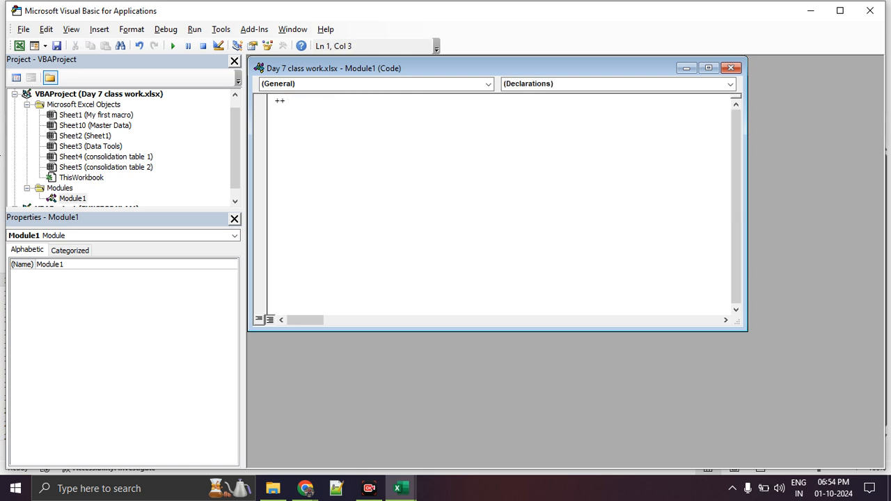
key(ctrl+z)
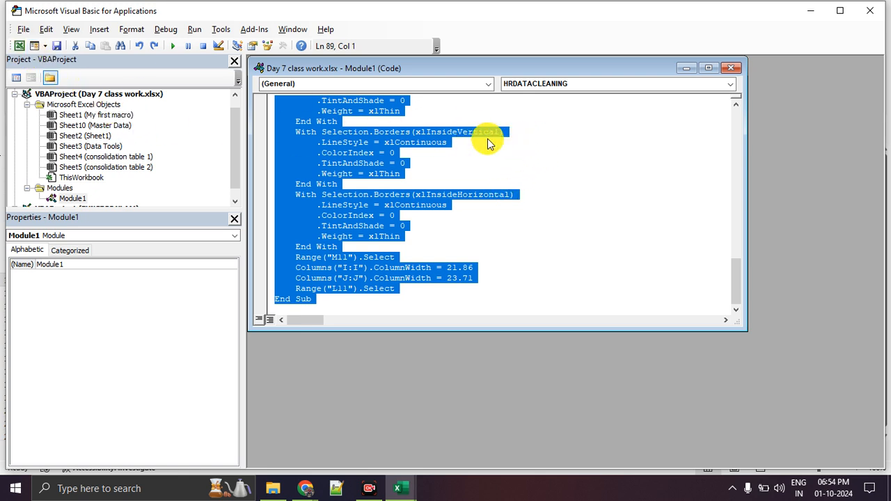
- Enlarge the Module1 code window and close the Project and Properties panes
click(592, 163)
drag(740, 328, 883, 465)
scroll(318, 149, up, 20)
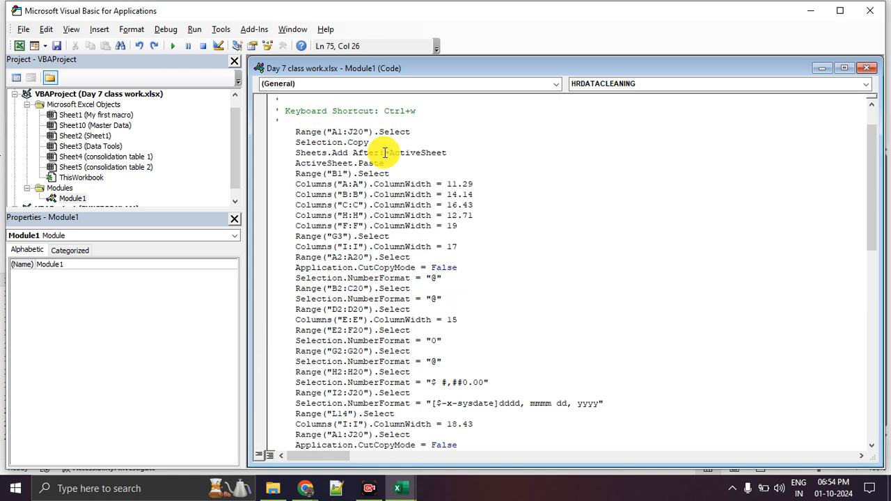
click(234, 65)
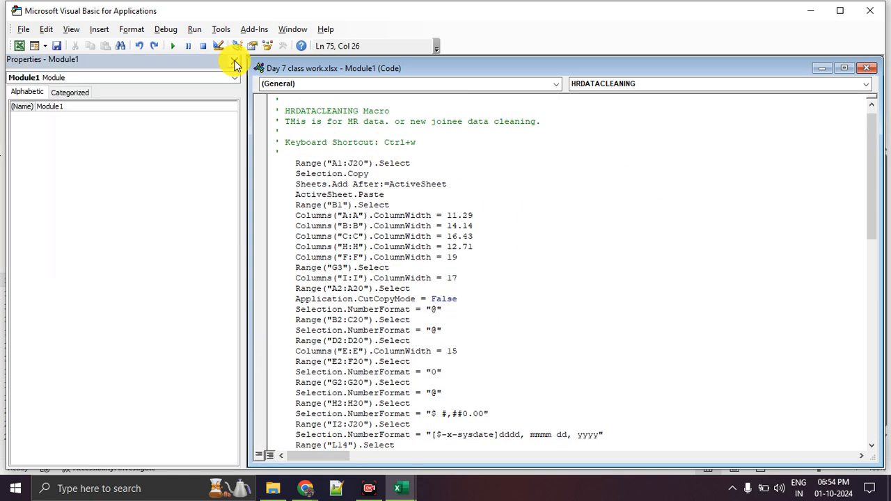
click(235, 62)
scroll(235, 279, up, 1)
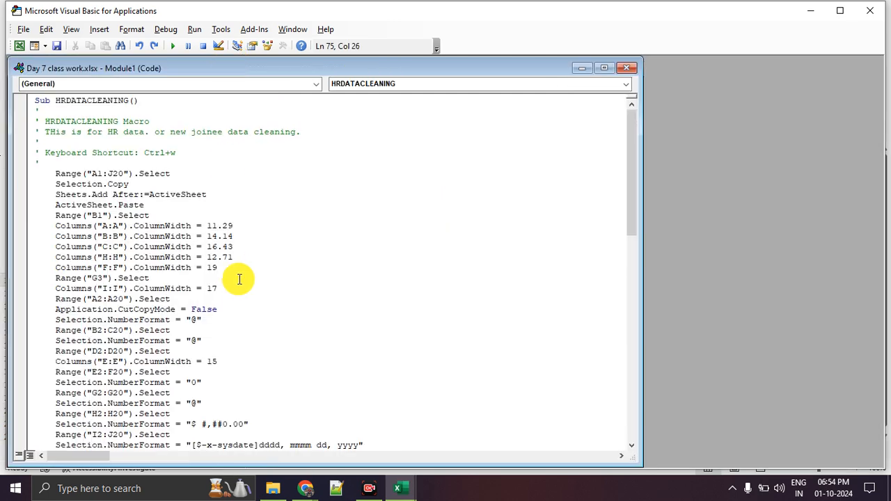
click(291, 31)
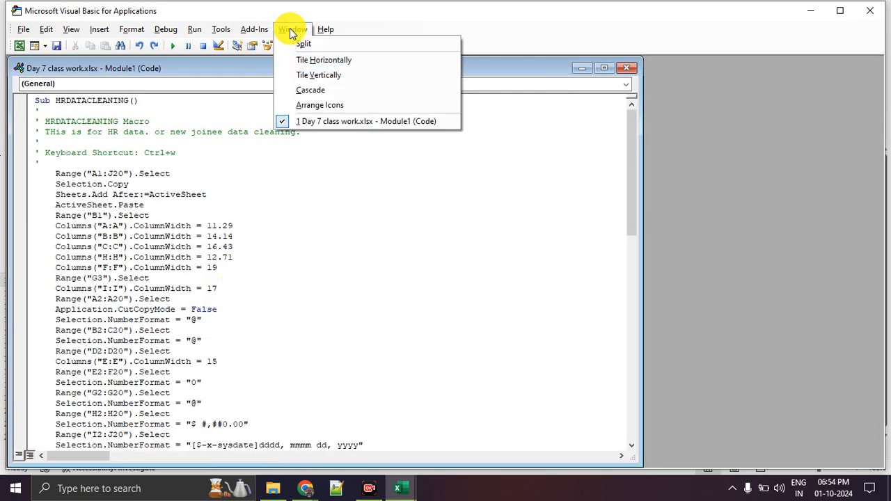
mouse_move(182, 33)
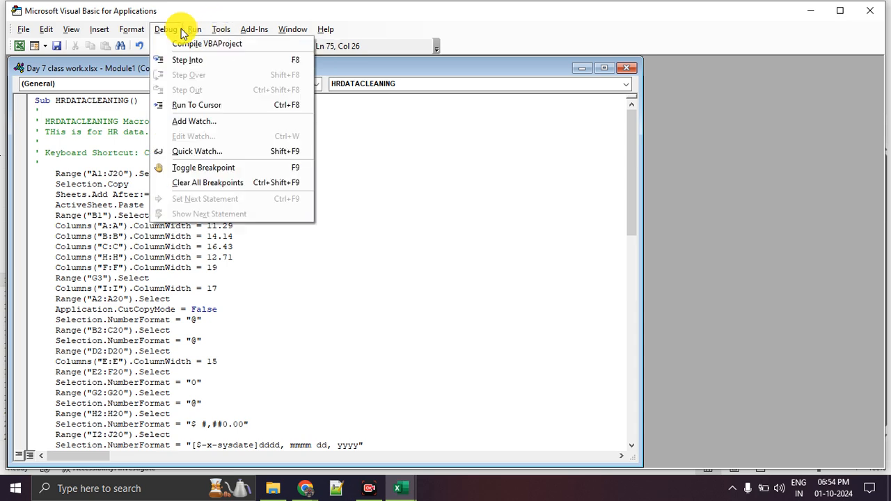
click(185, 340)
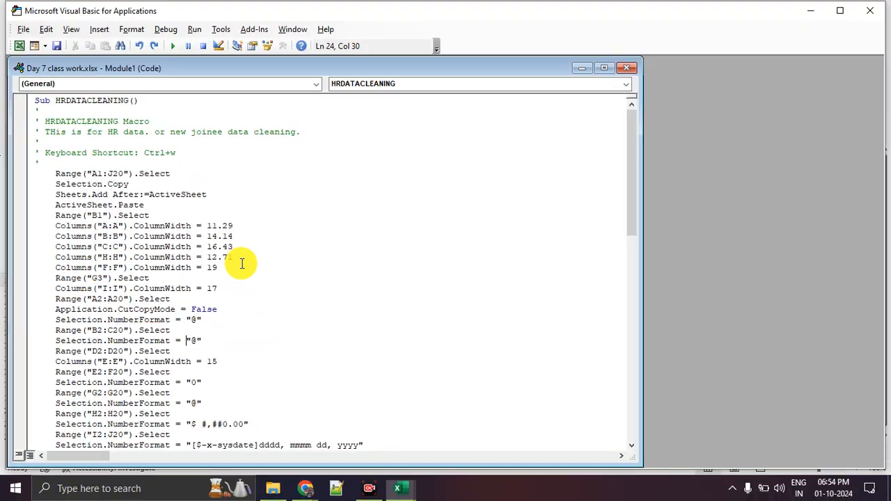
- Examine the recorded code for the number formats, the A1:J20 table creation and style, and the border settings
scroll(240, 265, down, 4)
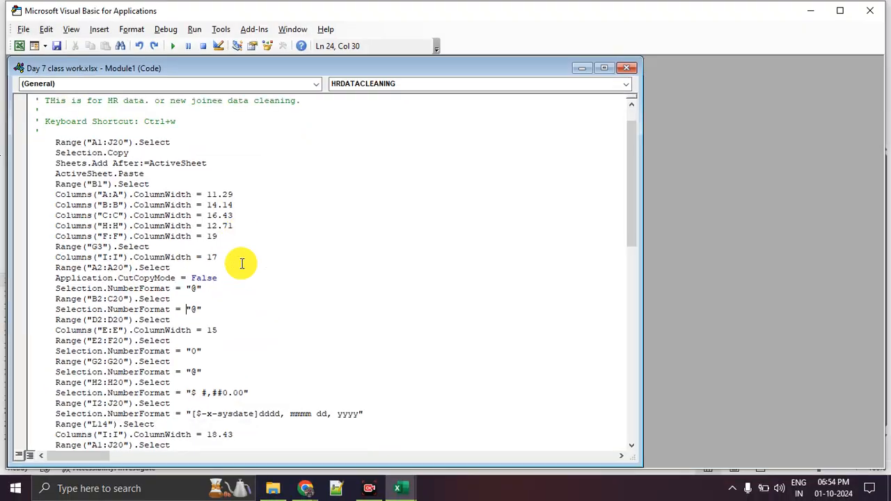
scroll(241, 263, down, 1)
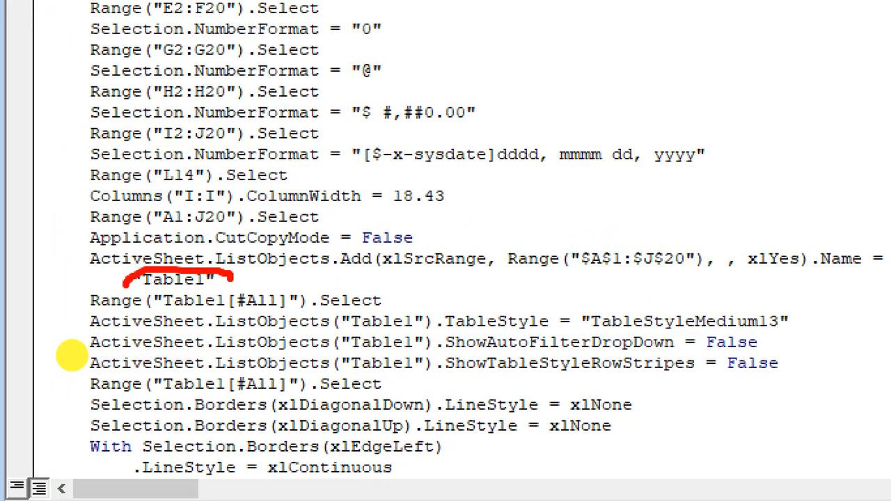
mouse_move(317, 274)
mouse_down()
mouse_move(283, 270)
mouse_move(890, 278)
mouse_up()
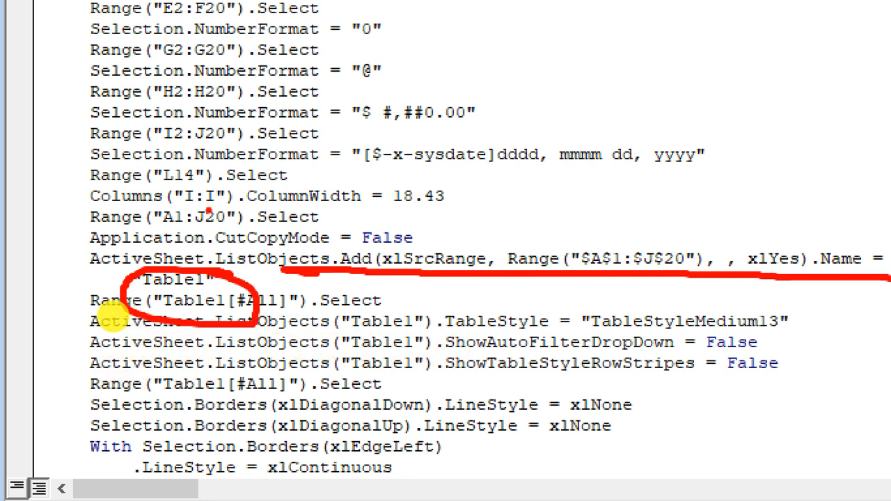
drag(49, 210, 347, 212)
drag(89, 165, 279, 166)
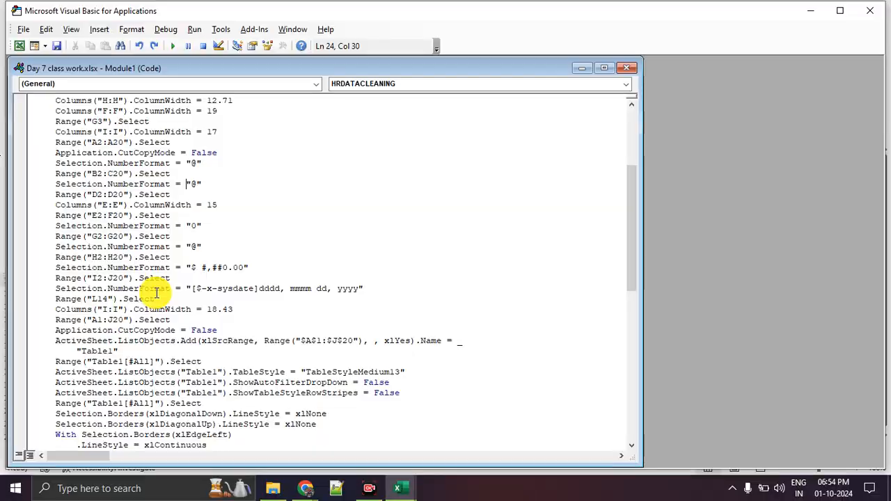
scroll(156, 292, down, 7)
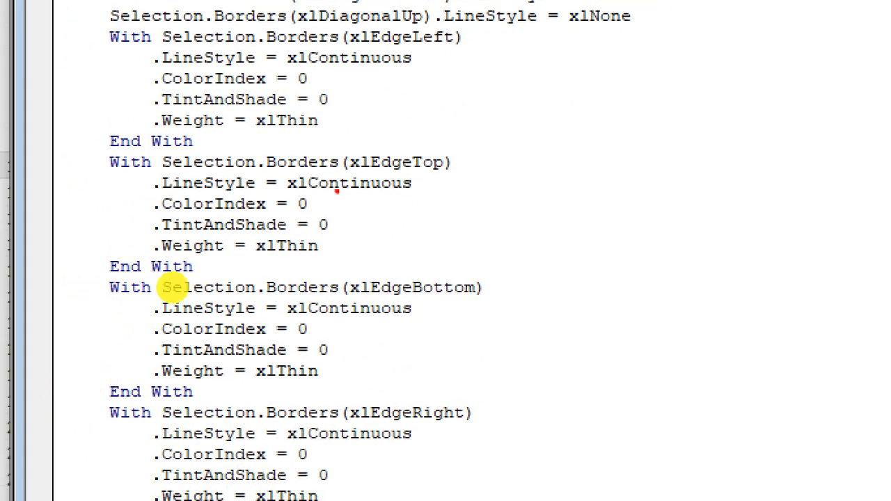
mouse_move(352, 63)
mouse_down()
mouse_move(676, 418)
mouse_move(506, 39)
mouse_up()
key(Escape)
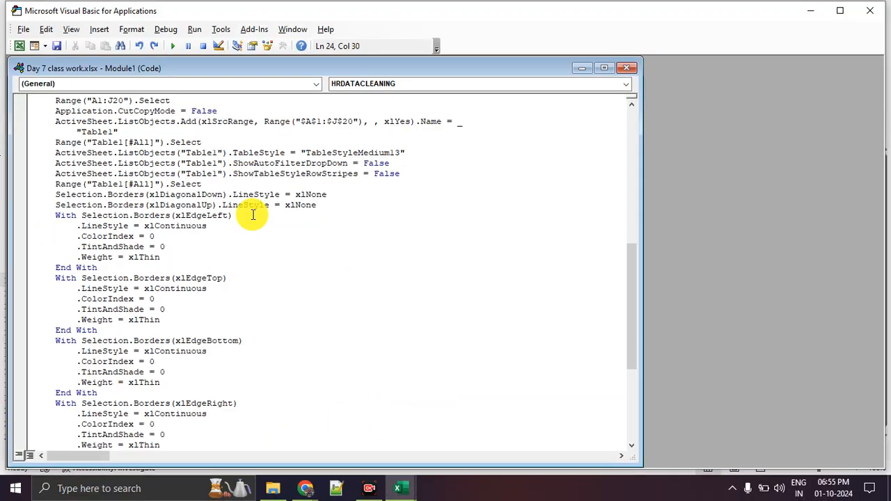
- Switch to the Excel workbook, run the HRDATACLEANING macro from the Master Data sheet and open the failing line in the debugger
scroll(252, 228, down, 6)
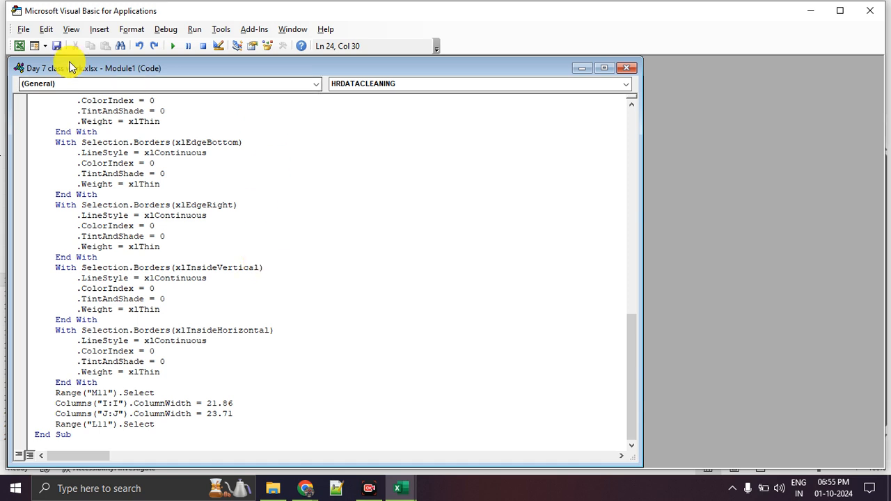
click(19, 46)
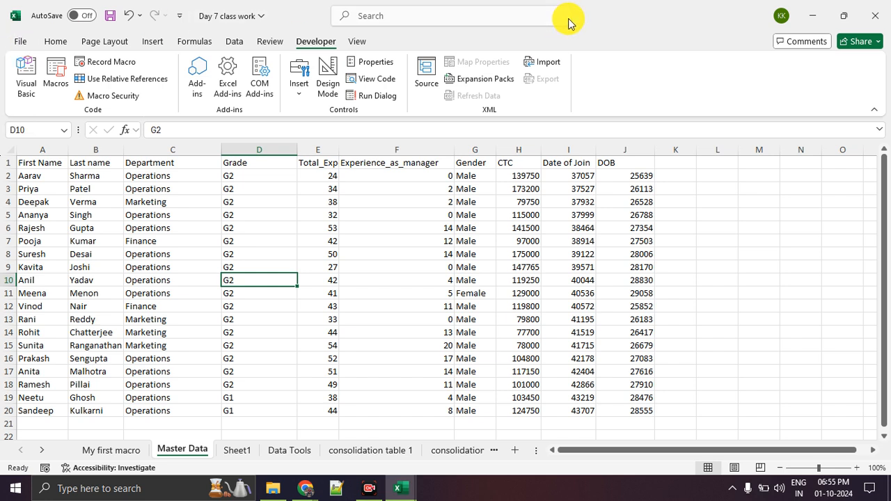
click(367, 238)
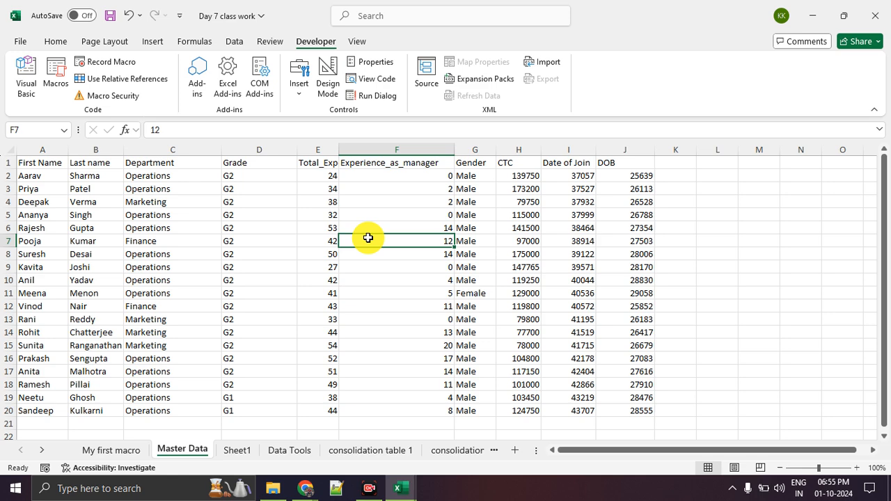
click(59, 97)
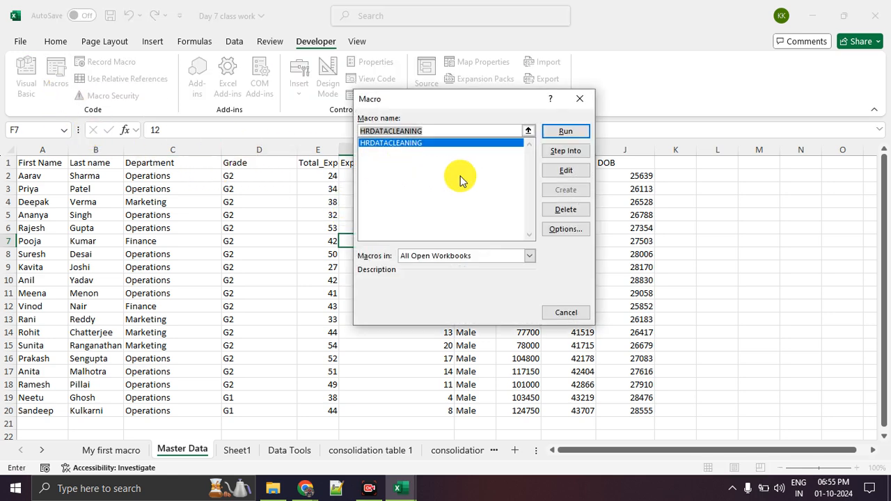
click(564, 132)
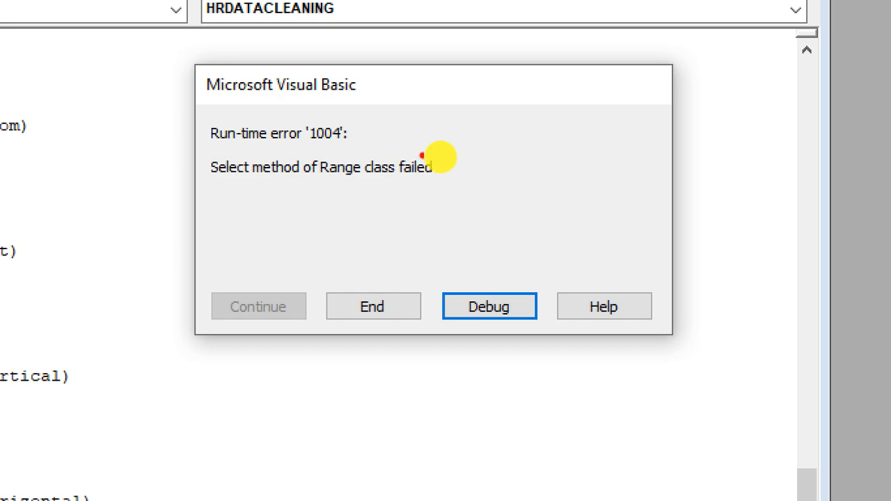
mouse_move(454, 161)
mouse_down()
mouse_move(312, 183)
mouse_move(434, 151)
mouse_up()
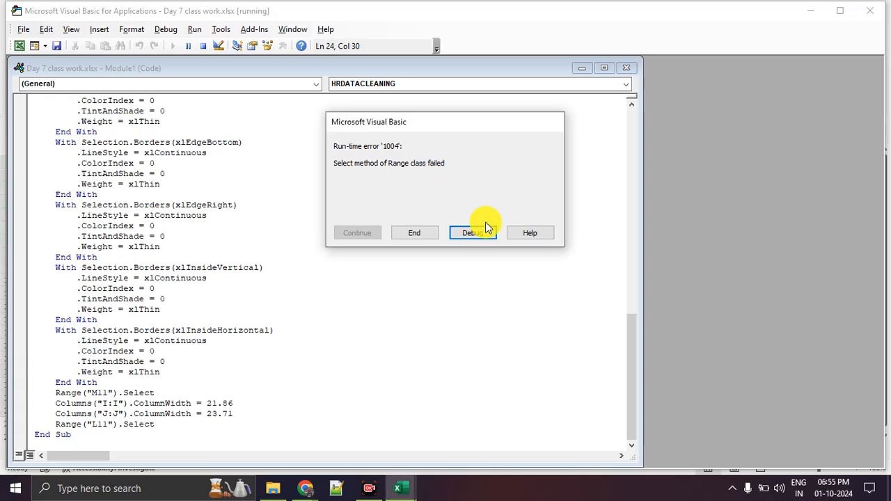
click(502, 308)
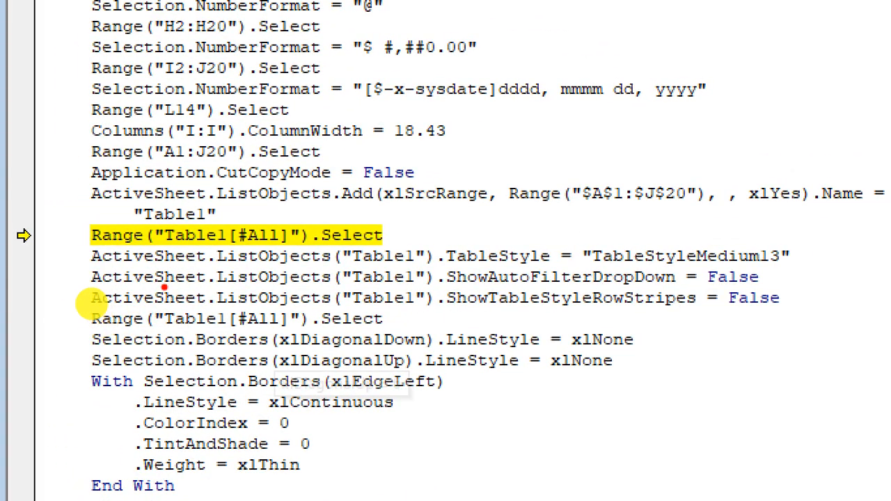
- Examine the halted Range("Table1[#All]").Select line and the TableStyleMedium13 line below it, marking both on screen
mouse_move(89, 267)
mouse_down()
mouse_move(145, 254)
mouse_move(389, 252)
mouse_up()
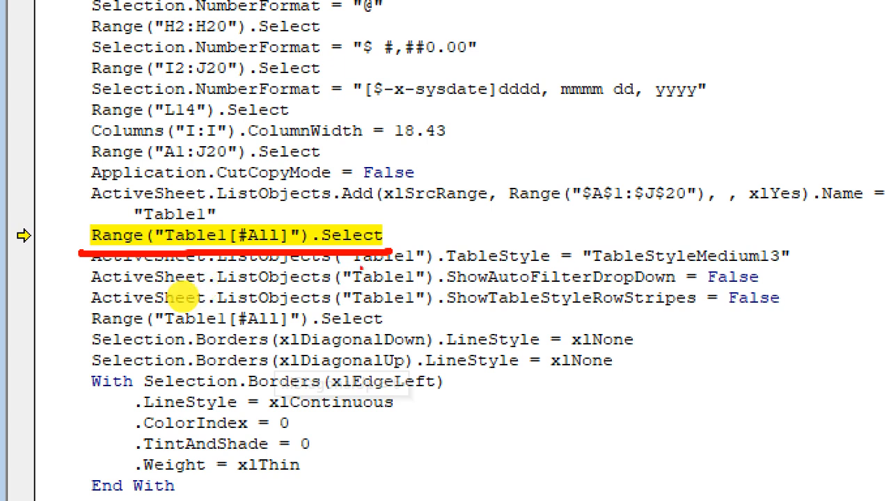
drag(87, 264, 764, 253)
mouse_move(859, 254)
mouse_down()
mouse_move(606, 279)
mouse_move(781, 238)
mouse_up()
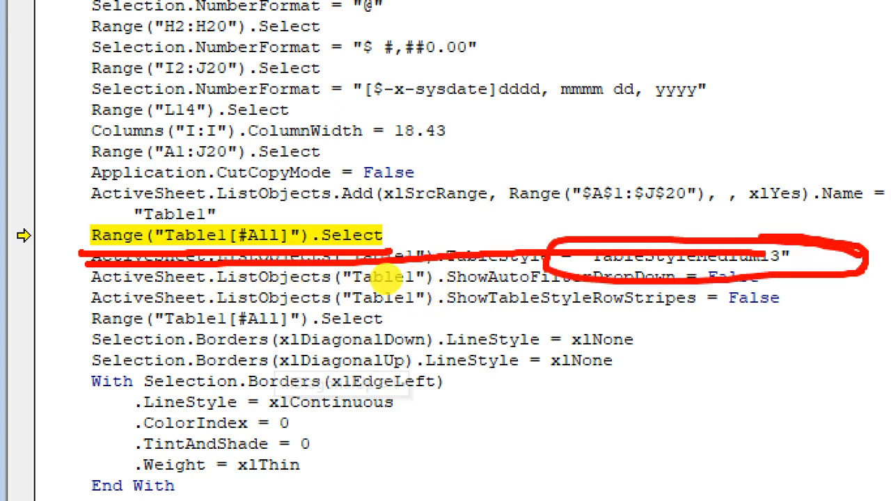
key(Escape)
key(ctrl+1)
click(134, 300)
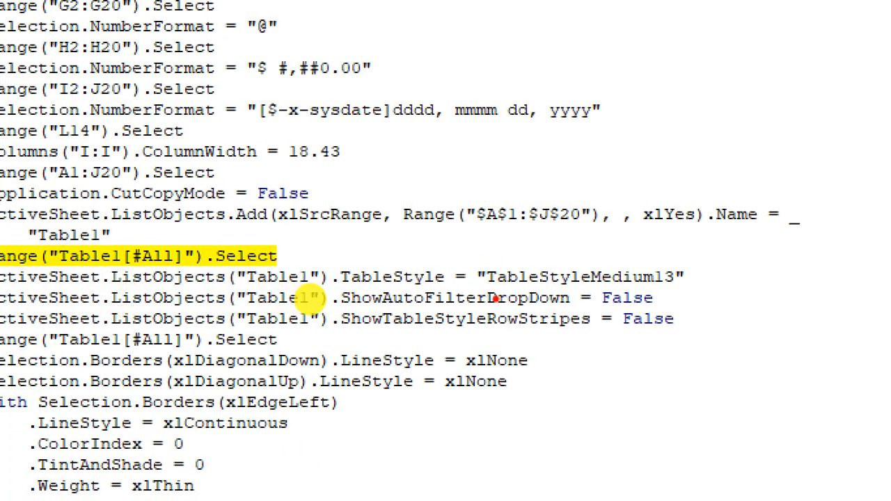
drag(327, 293, 672, 293)
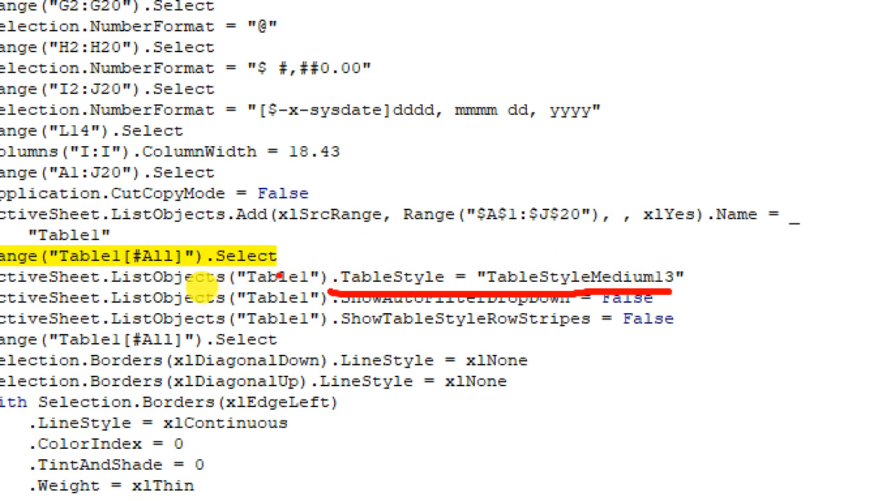
mouse_move(366, 259)
mouse_down()
mouse_move(311, 244)
mouse_move(237, 245)
mouse_move(214, 256)
mouse_move(223, 236)
mouse_move(267, 259)
mouse_up()
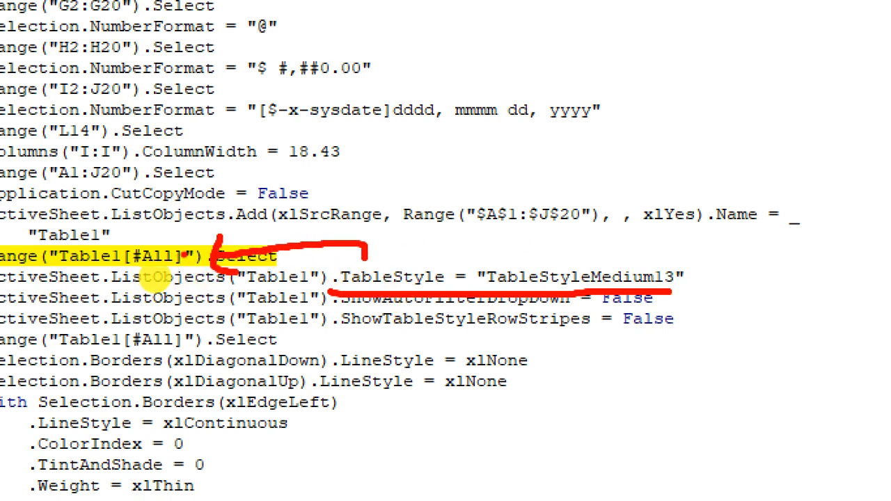
key(Escape)
key(ctrl+1)
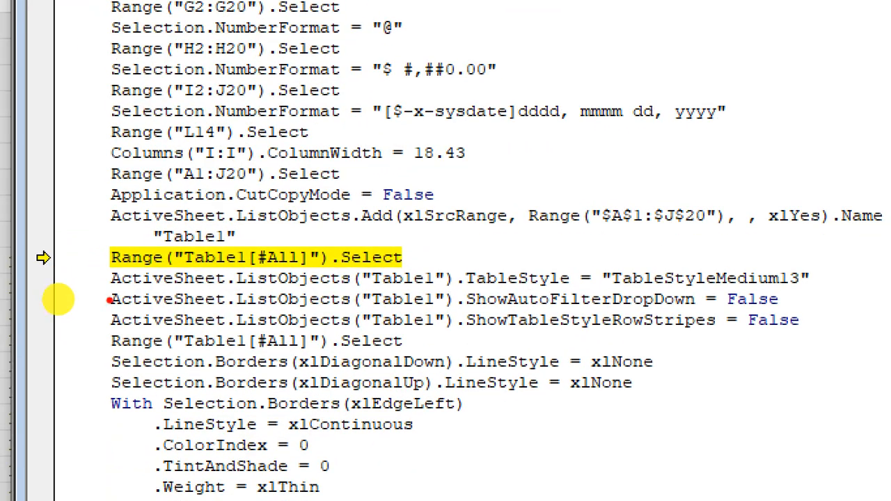
drag(101, 273, 426, 261)
key(Escape)
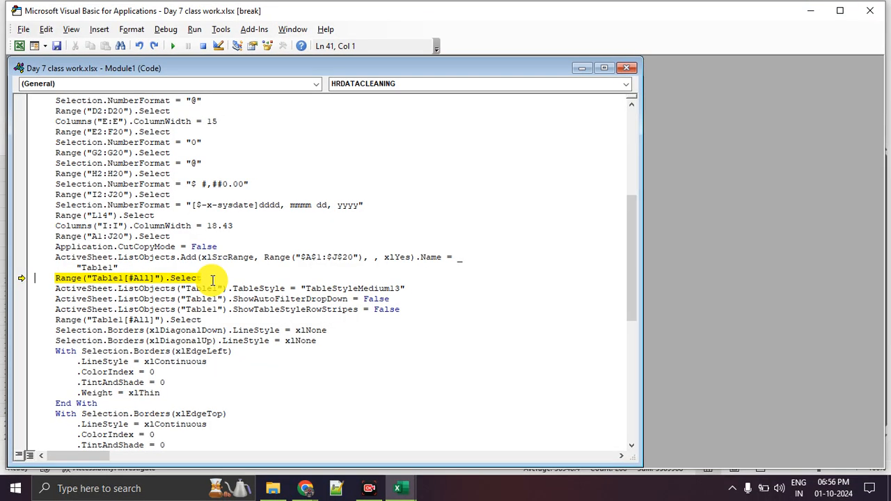
- Look through the border formatting code below the halted line and mark up the line's [#All] reference on screen
scroll(295, 246, down, 1)
scroll(295, 247, down, 8)
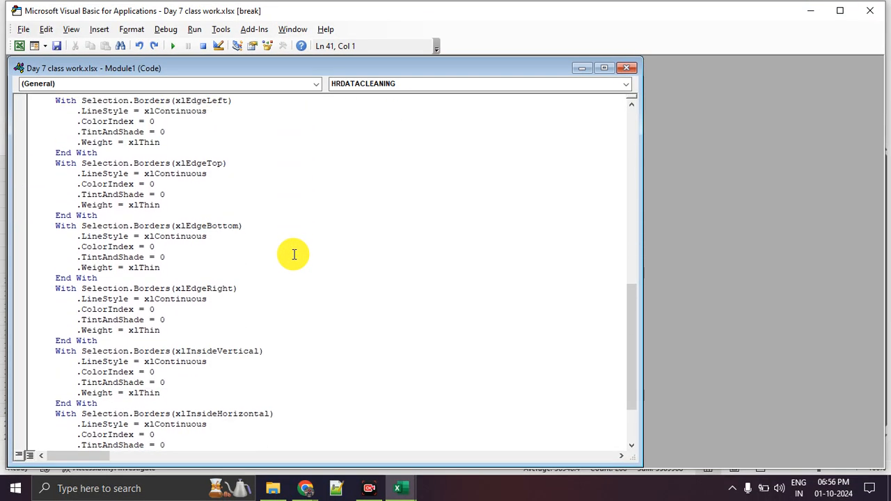
scroll(289, 248, down, 2)
scroll(288, 248, up, 8)
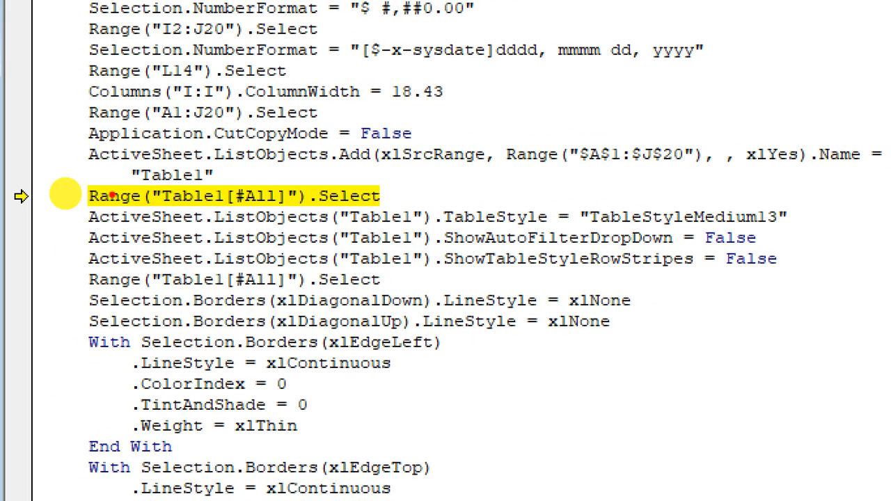
drag(208, 203, 284, 206)
drag(278, 254, 212, 299)
drag(233, 245, 241, 352)
click(321, 252)
drag(321, 252, 390, 315)
drag(324, 303, 404, 298)
drag(405, 266, 416, 298)
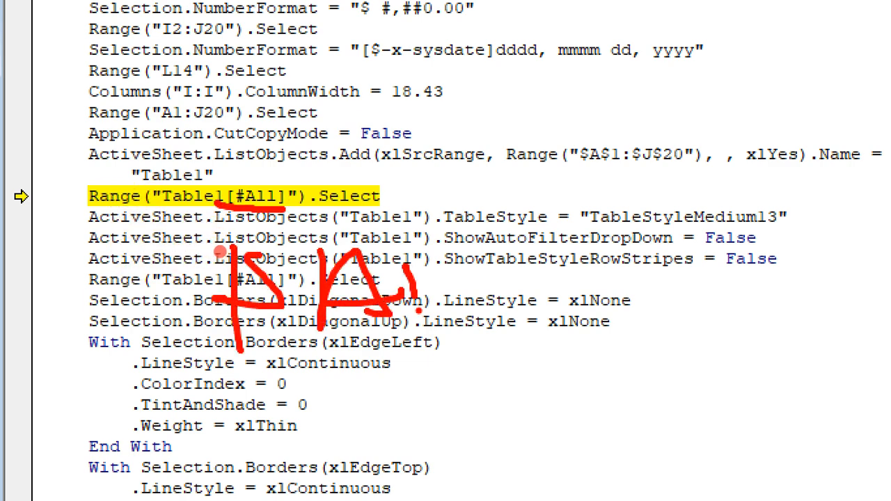
click(420, 310)
mouse_move(452, 269)
mouse_down()
mouse_move(452, 320)
mouse_move(562, 289)
mouse_up()
drag(632, 232, 640, 276)
click(643, 295)
drag(678, 245, 797, 313)
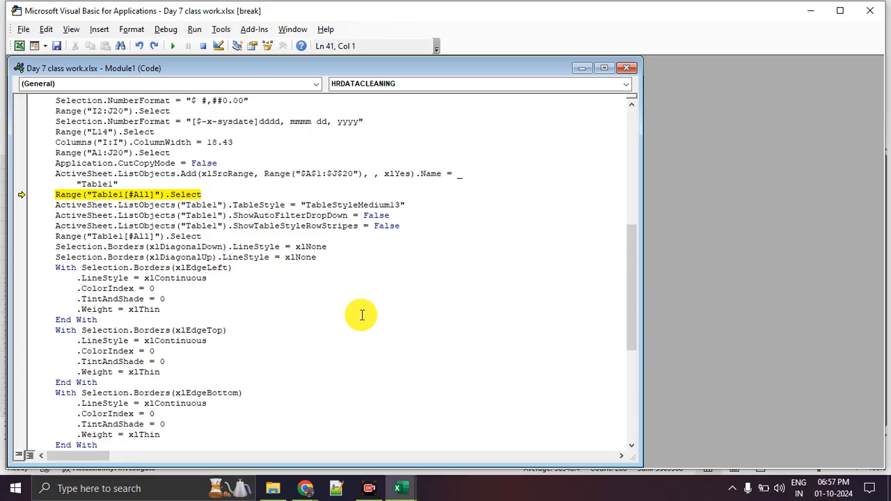
- Switch to the Excel workbook and compare the formatted table on Sheet2 with the raw records on the Master Data sheet
click(251, 449)
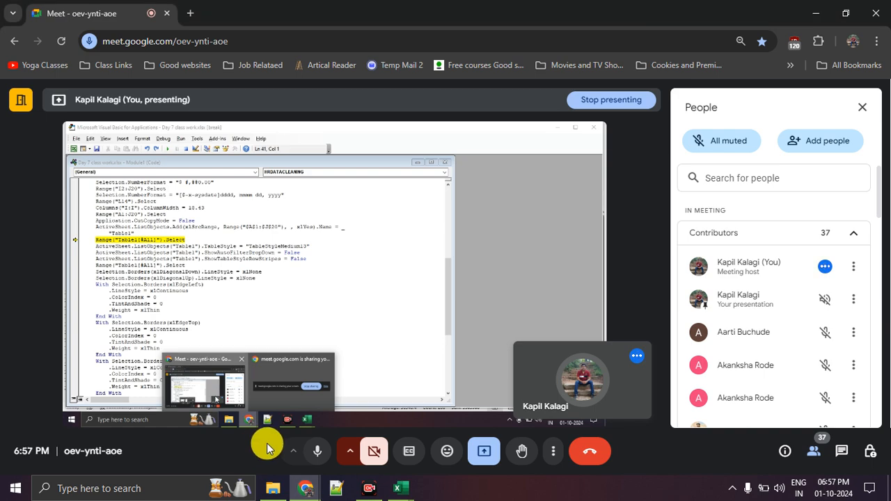
mouse_move(393, 488)
click(357, 462)
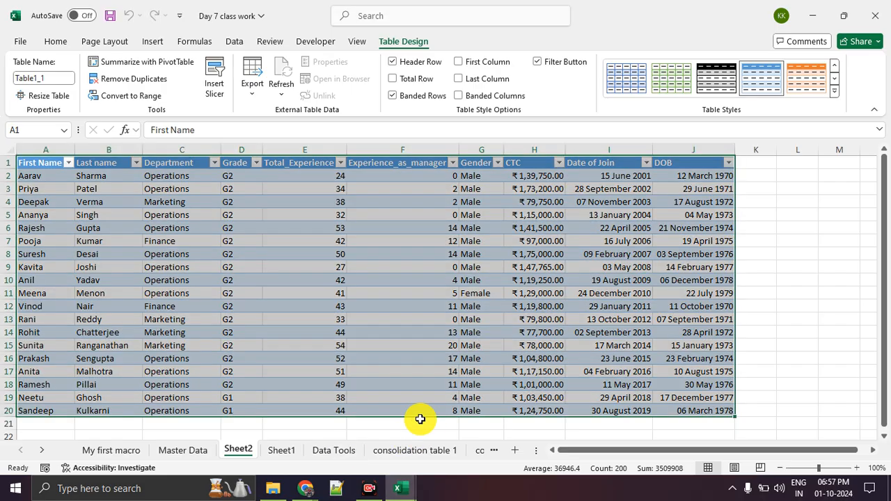
scroll(293, 353, down, 4)
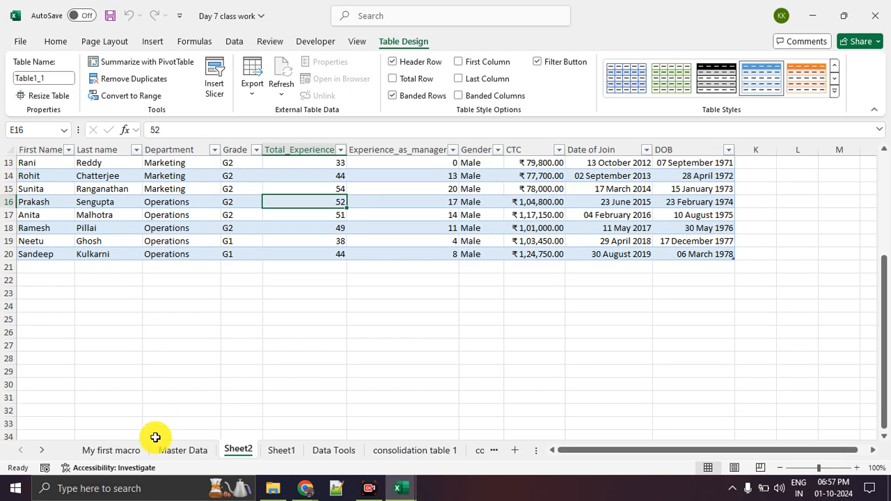
click(119, 450)
key(ctrl+a)
click(182, 449)
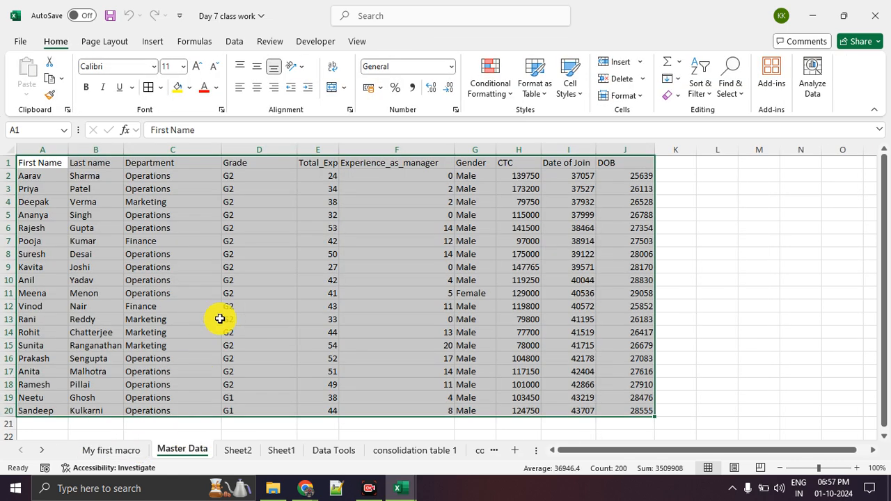
click(205, 293)
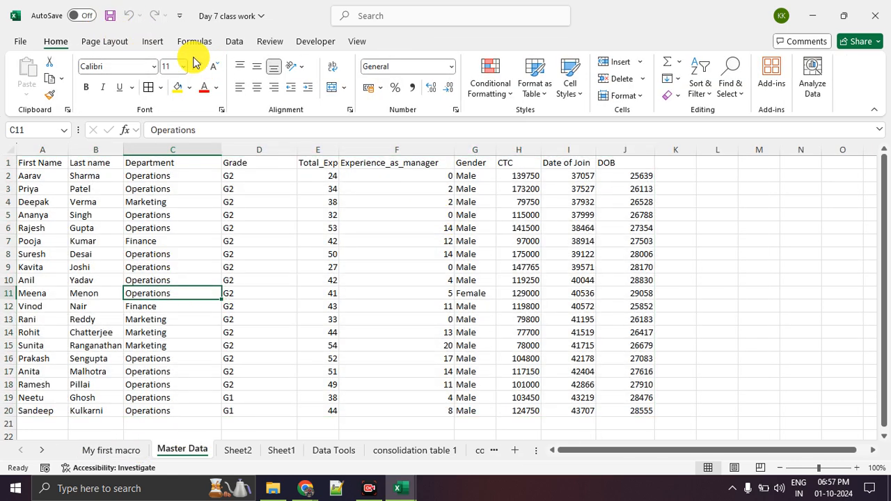
click(304, 43)
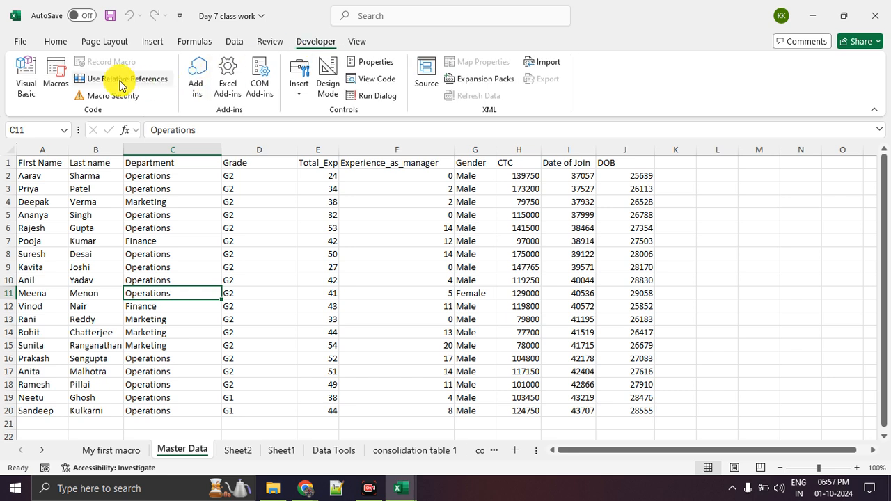
click(266, 295)
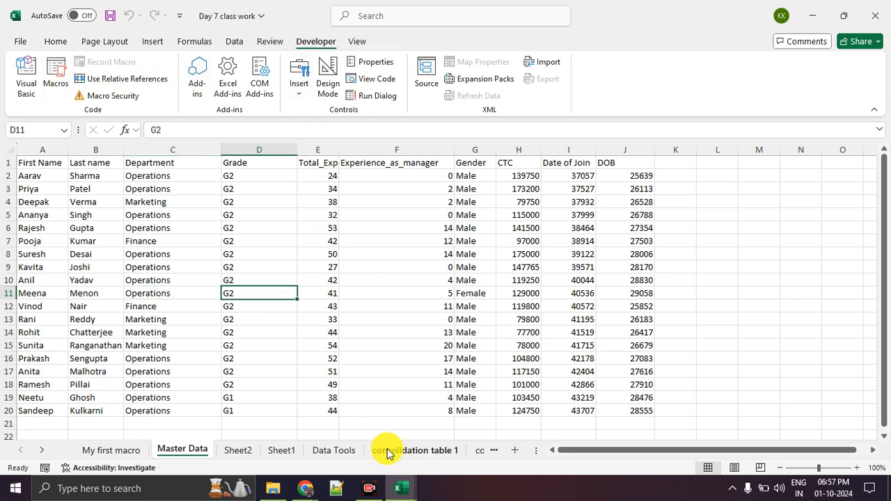
- Recheck the halted HRDATACLEANING code in the Visual Basic editor against the Master Data sheet
click(398, 488)
click(472, 454)
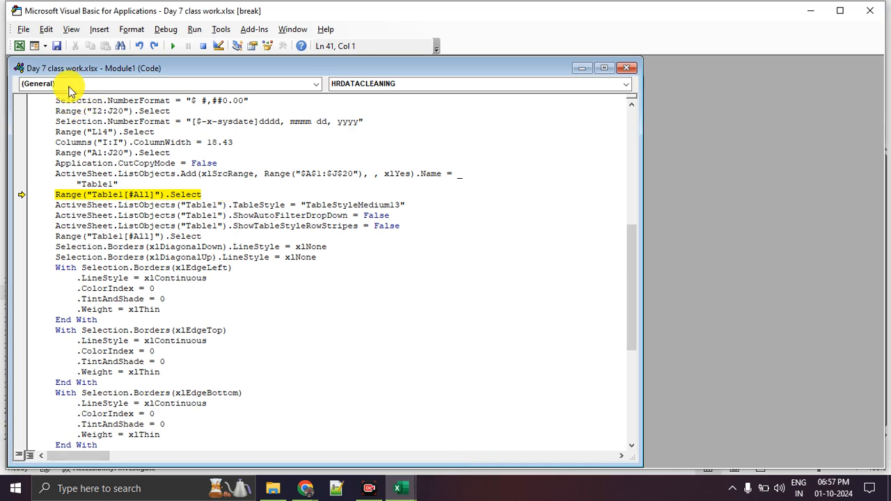
click(17, 43)
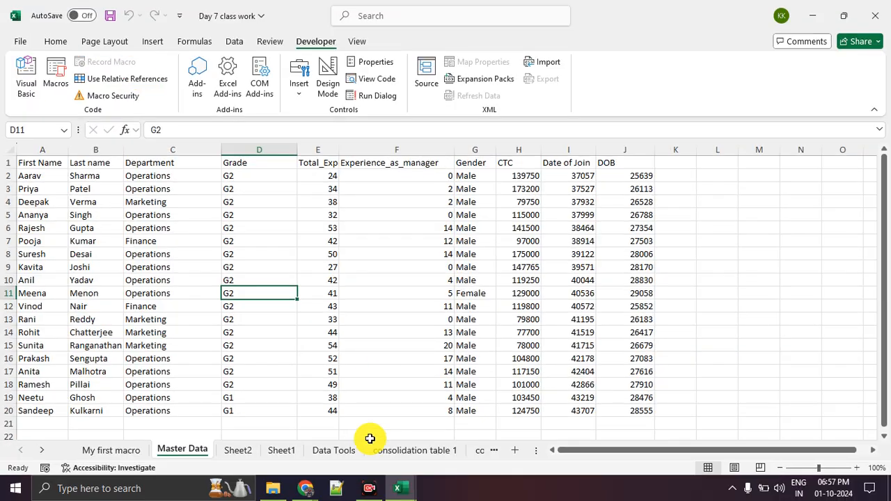
mouse_move(397, 488)
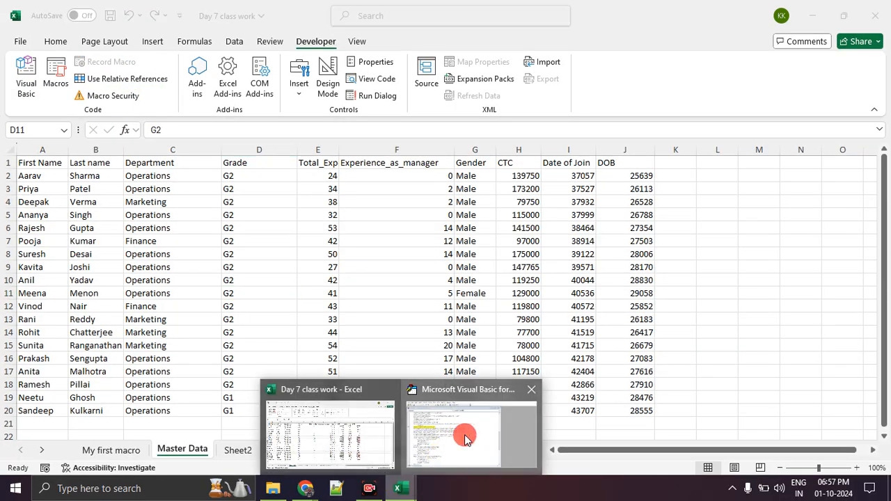
click(476, 424)
scroll(578, 154, up, 5)
scroll(578, 154, down, 5)
- Switch back to the workbook and delete the HRDATACLEANING macro, accepting the project reset
key(alt+Tab)
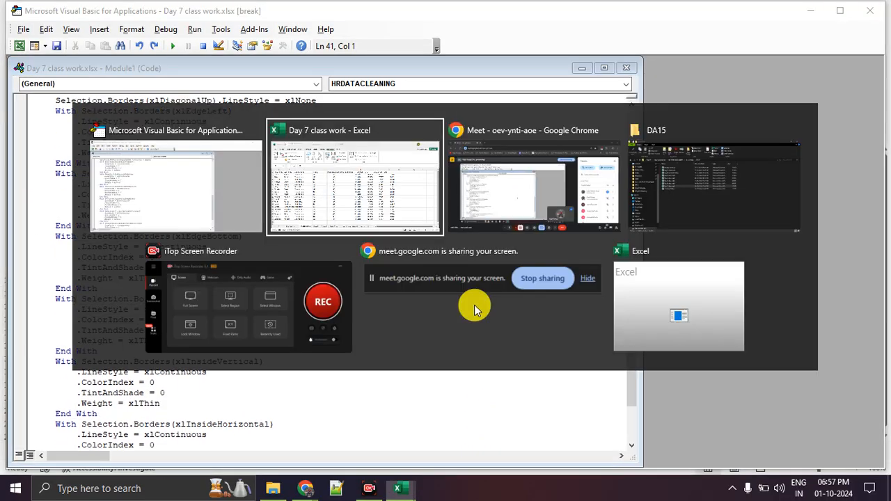
click(56, 73)
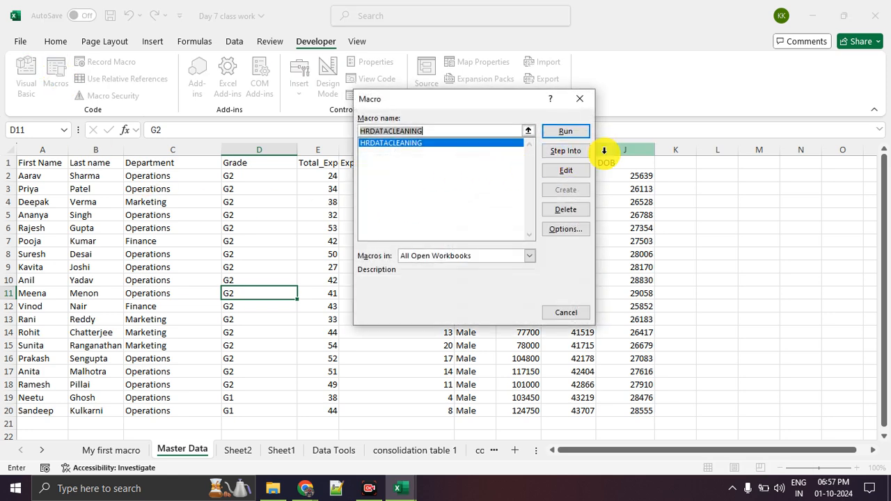
click(563, 212)
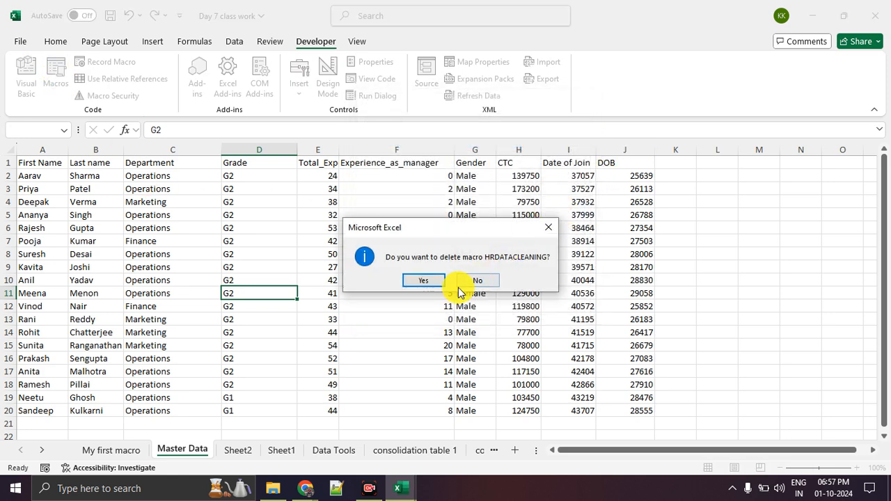
click(436, 280)
click(479, 296)
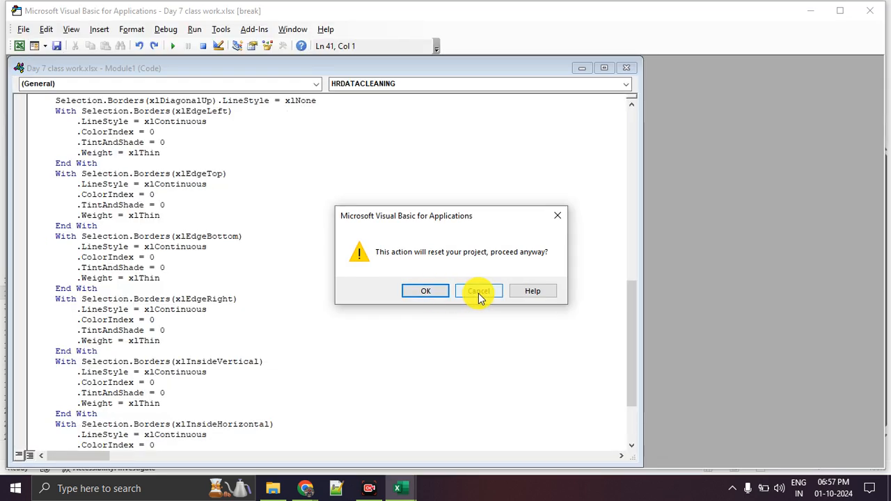
click(440, 298)
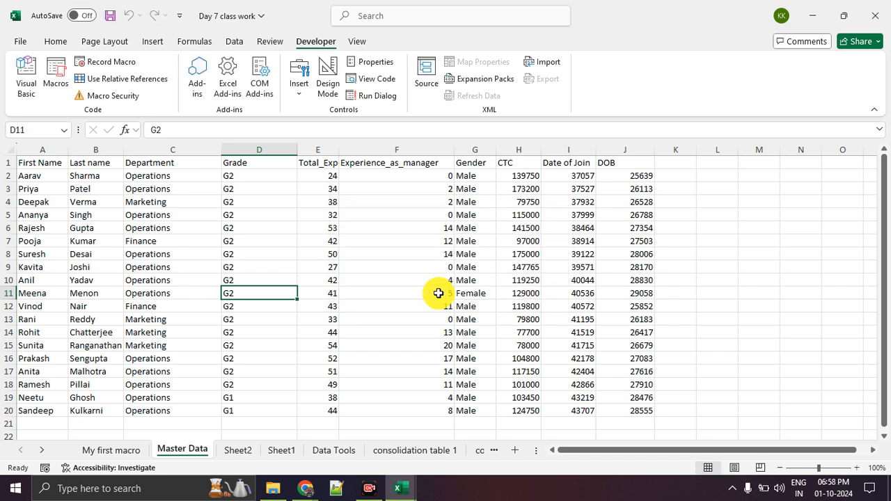
click(393, 305)
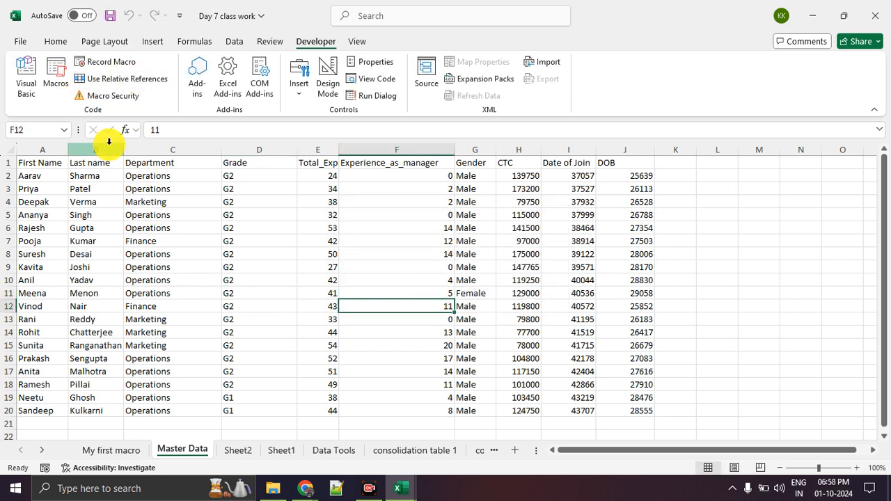
click(704, 281)
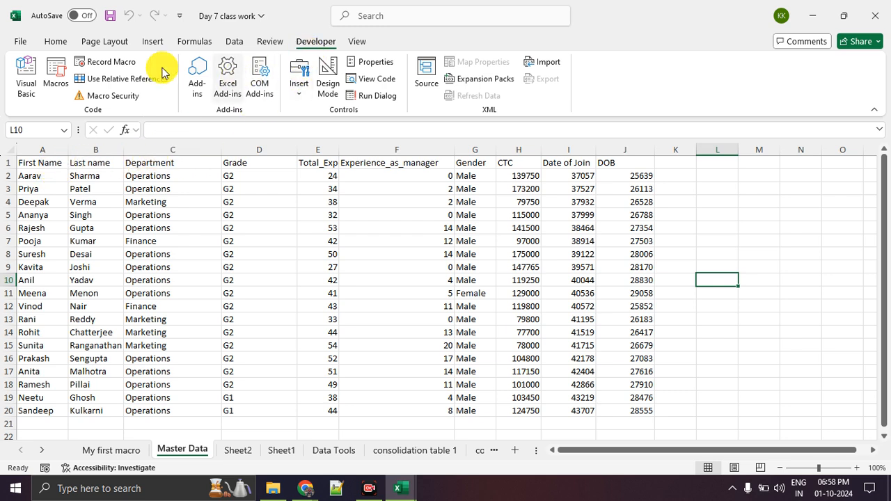
- Start recording a macro named HRCLEANING, stored in this workbook, with no shortcut key
click(119, 64)
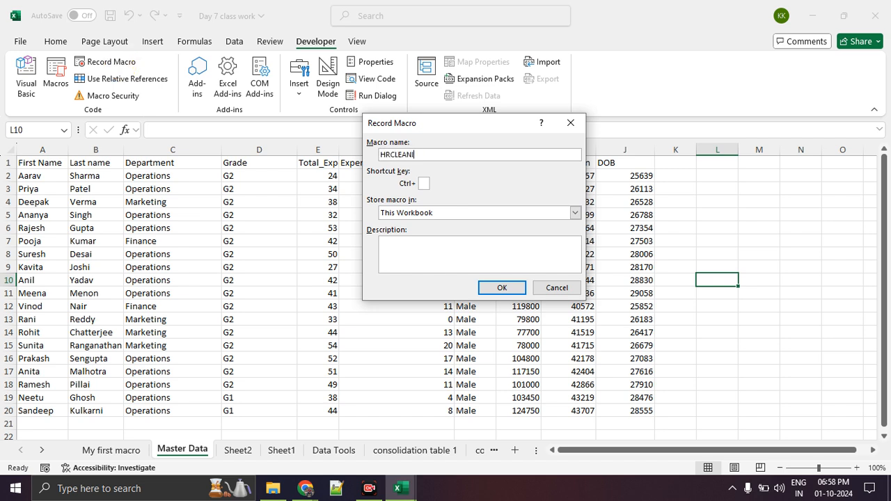
click(433, 247)
click(423, 185)
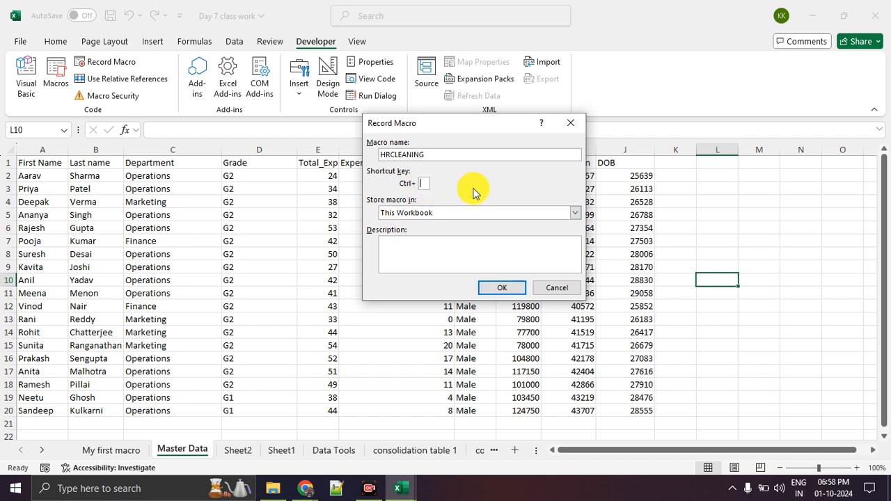
click(512, 289)
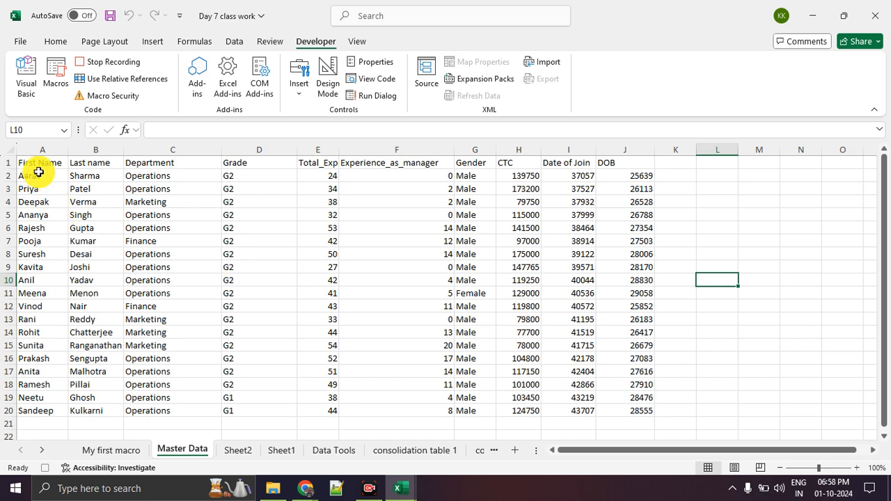
- Format the First Name entries in A2:A20 with the Text number format
drag(44, 171, 44, 410)
right_click(48, 295)
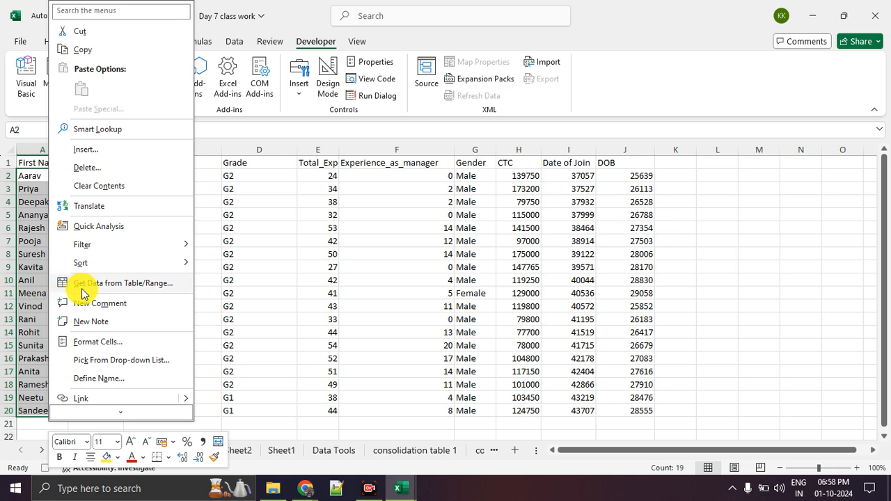
click(128, 342)
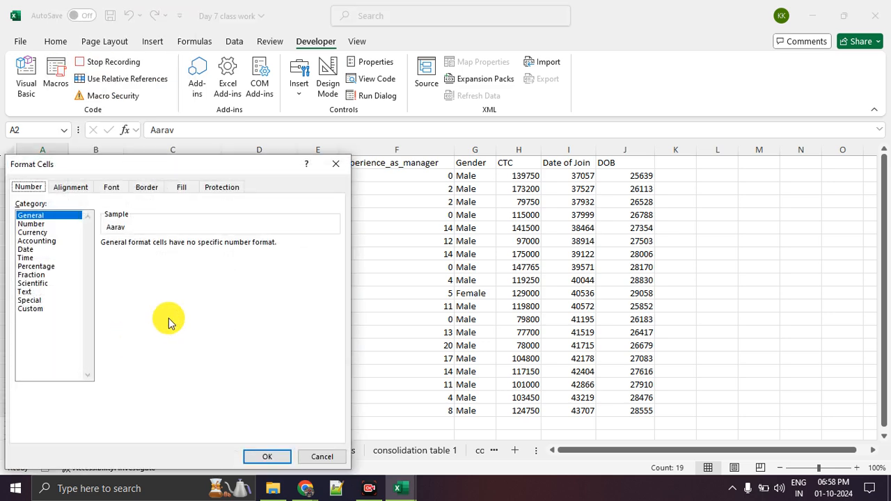
click(40, 290)
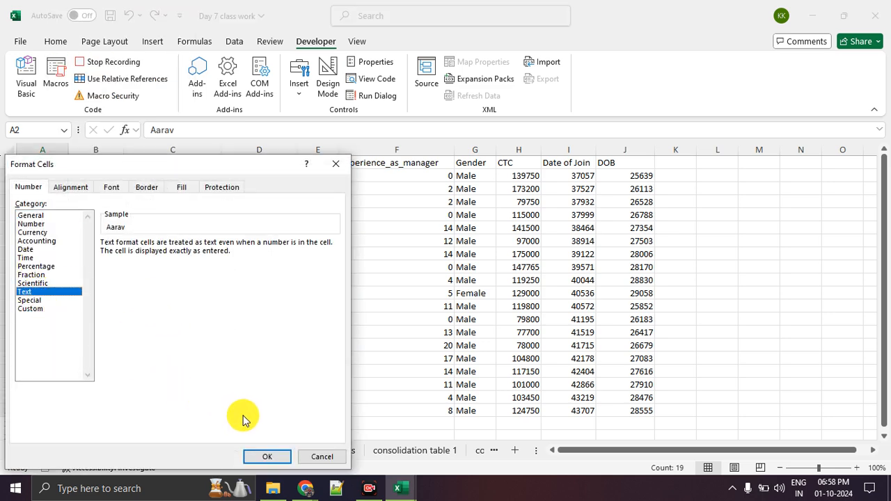
click(264, 456)
- Format the Last name and Department entries in B2:C20 with the Text number format
drag(96, 178, 159, 410)
right_click(161, 342)
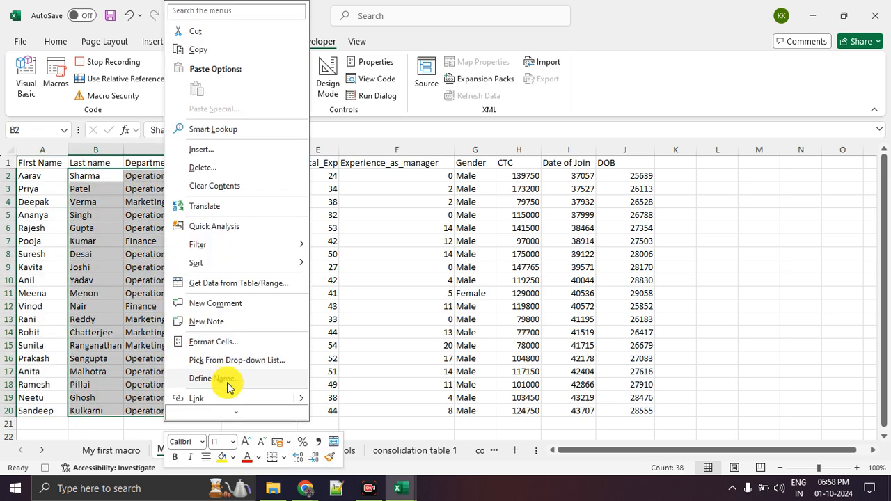
click(230, 342)
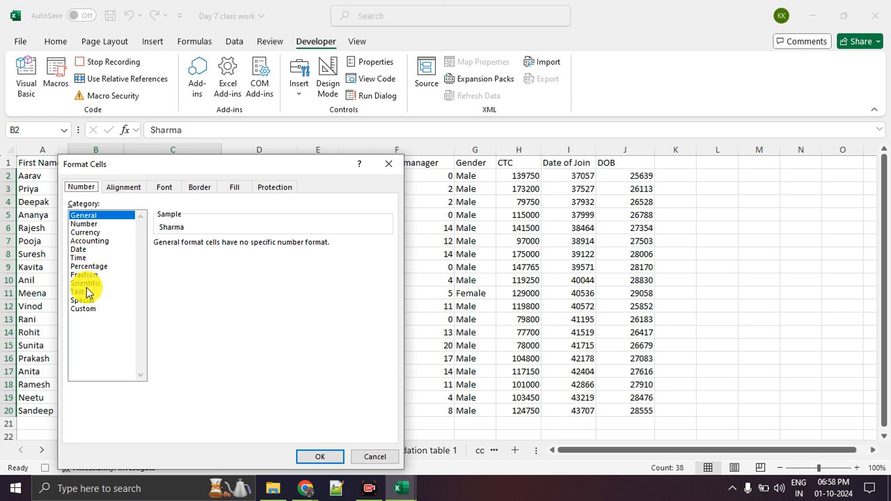
click(82, 291)
click(330, 458)
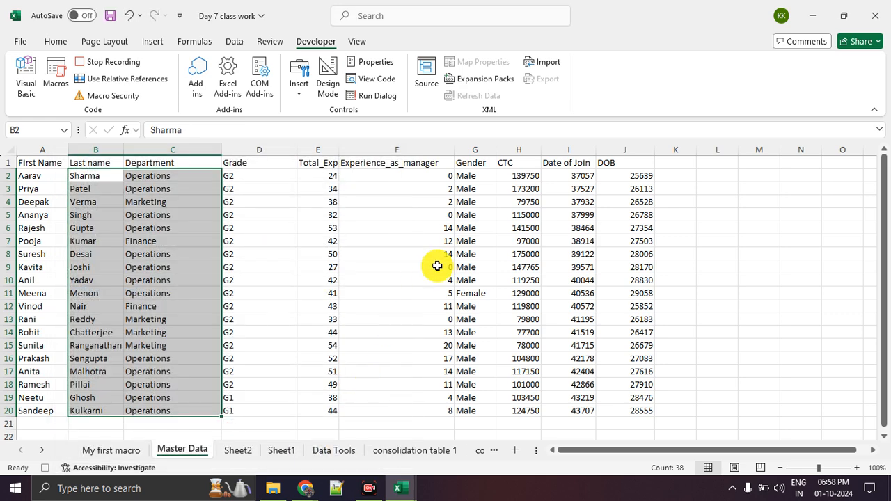
- Format the Date of Join and DOB values in I2:J20 as dates of the type *14 March 2012
drag(581, 178, 647, 411)
right_click(581, 298)
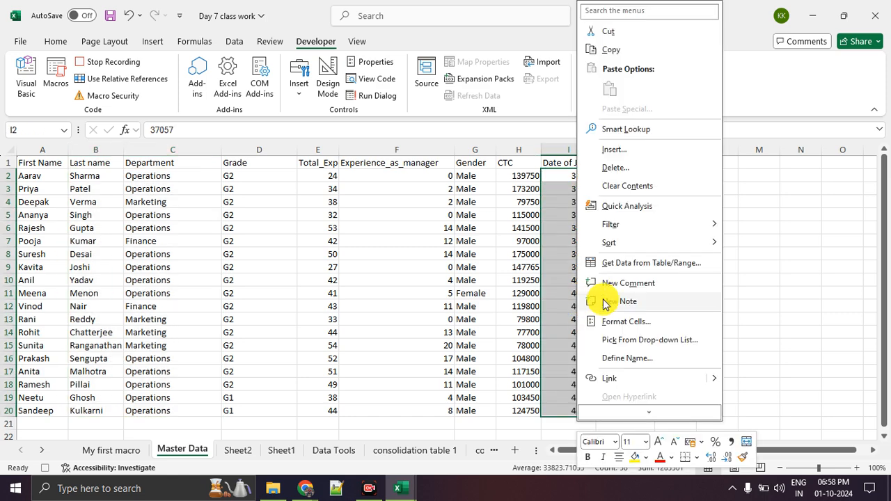
click(653, 323)
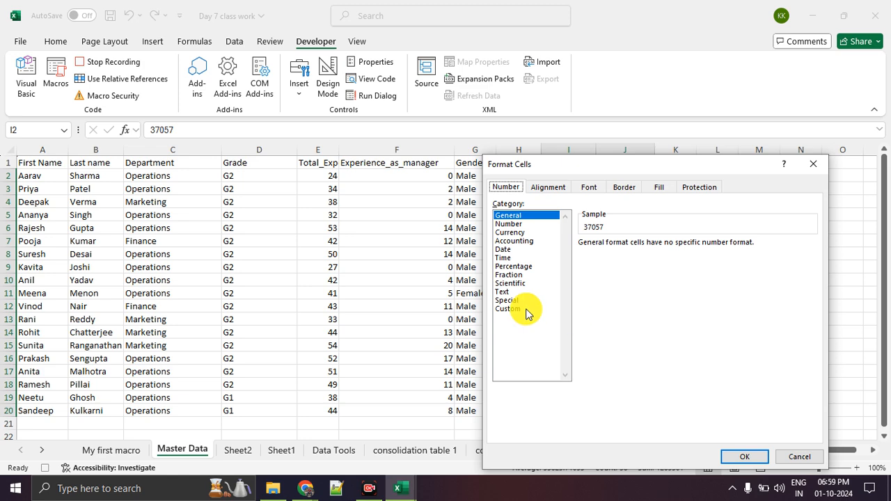
drag(547, 169, 401, 115)
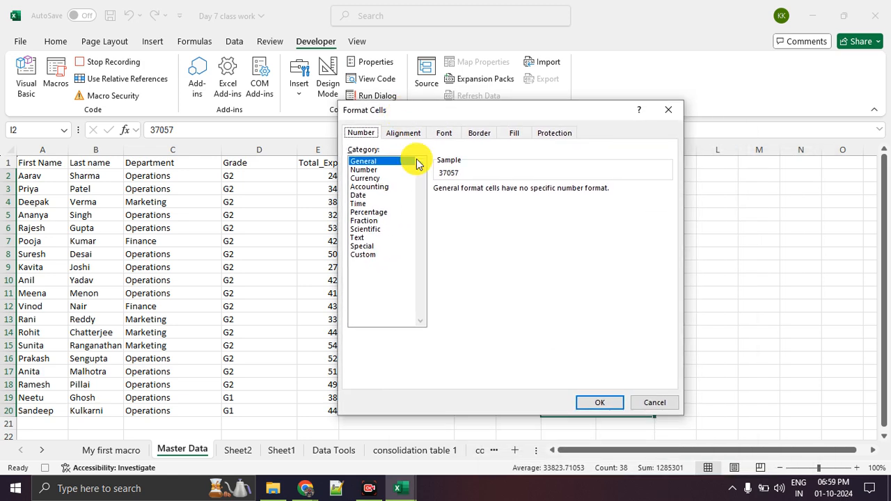
click(361, 199)
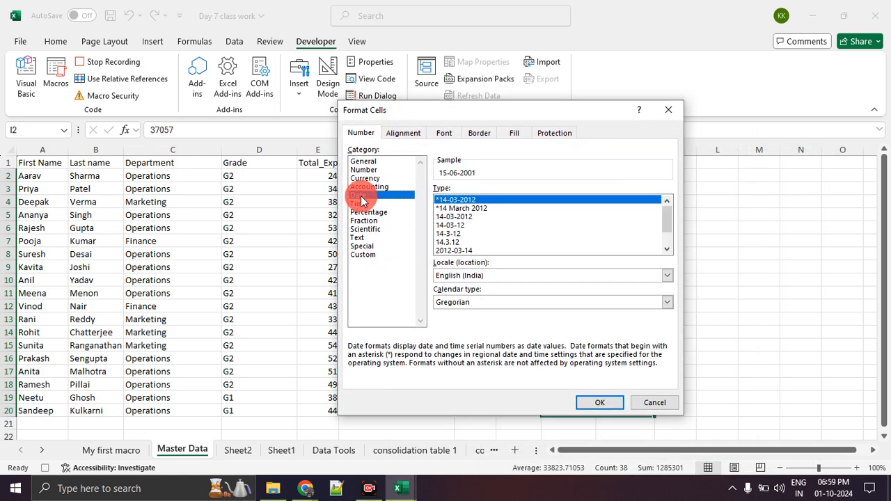
click(485, 209)
click(599, 402)
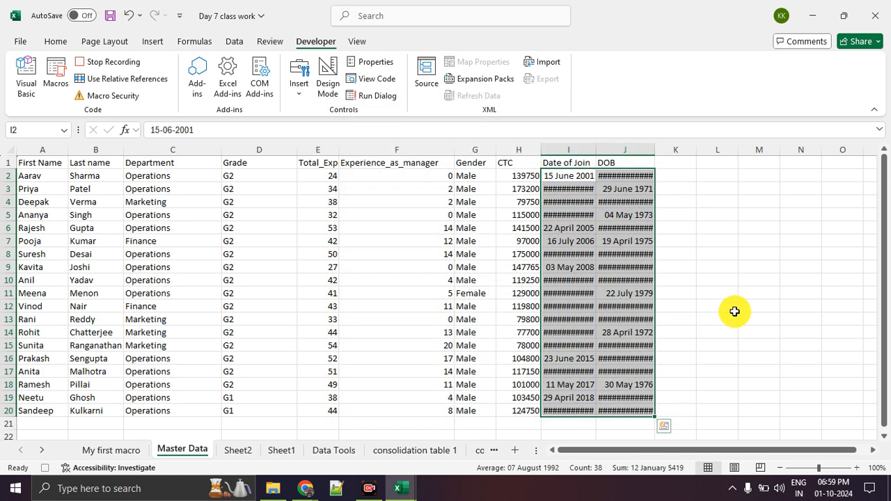
- Widen the Date of Join and DOB columns until every long date fits in its cell
click(733, 310)
drag(592, 158, 612, 150)
click(619, 252)
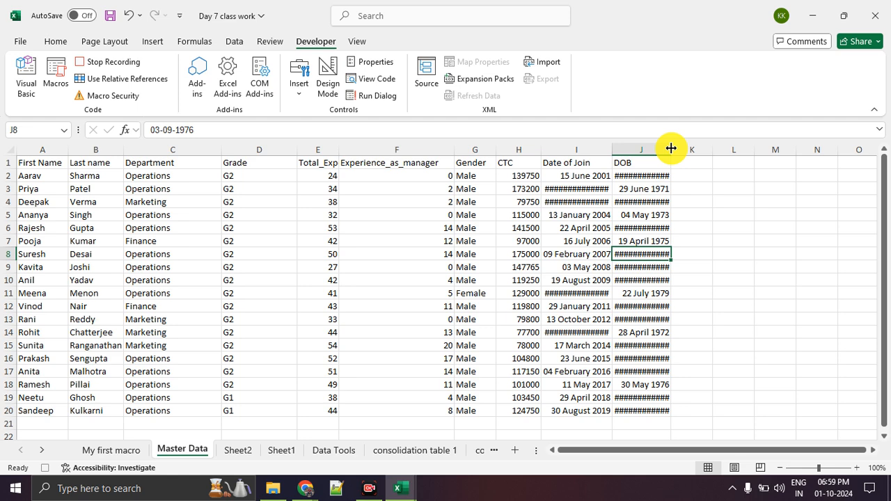
drag(671, 148, 696, 149)
drag(612, 149, 633, 149)
click(659, 316)
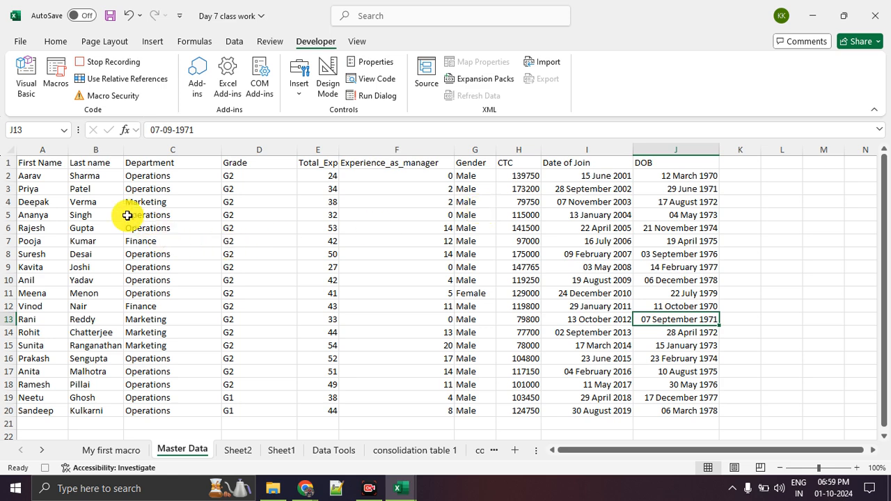
- Apply all borders to the full data range A1:J20, including the header row
drag(38, 163, 675, 410)
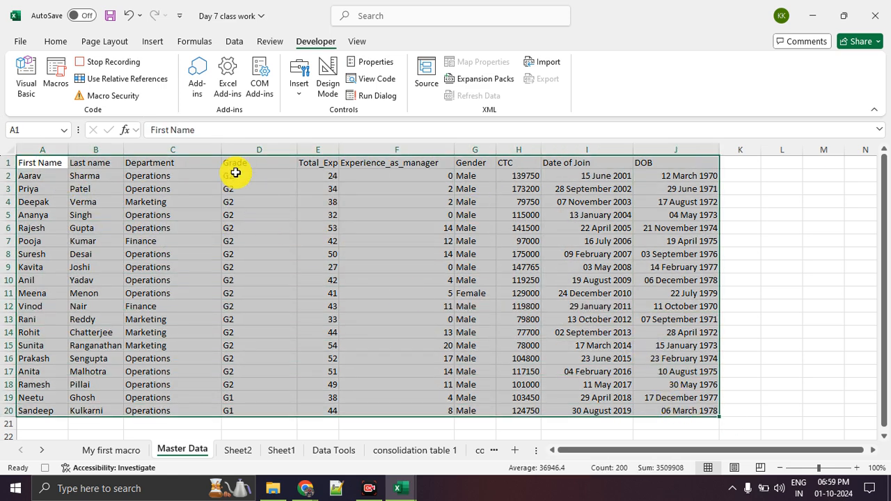
click(55, 42)
click(149, 89)
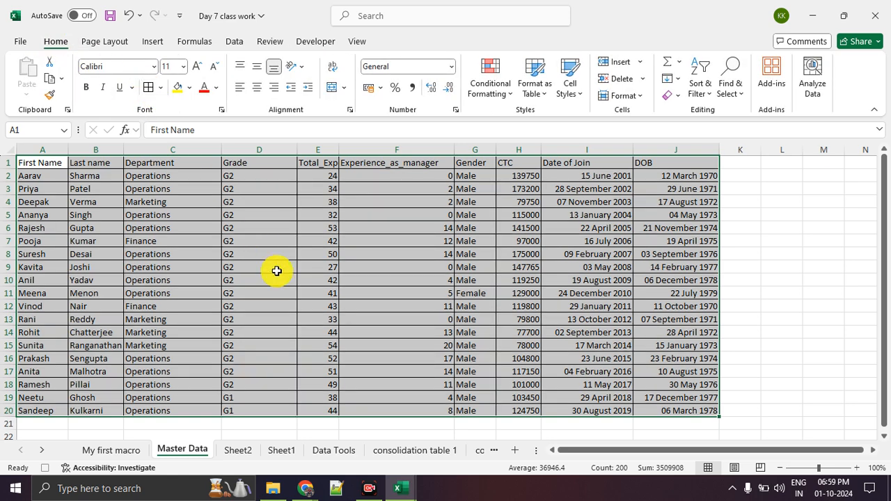
click(316, 321)
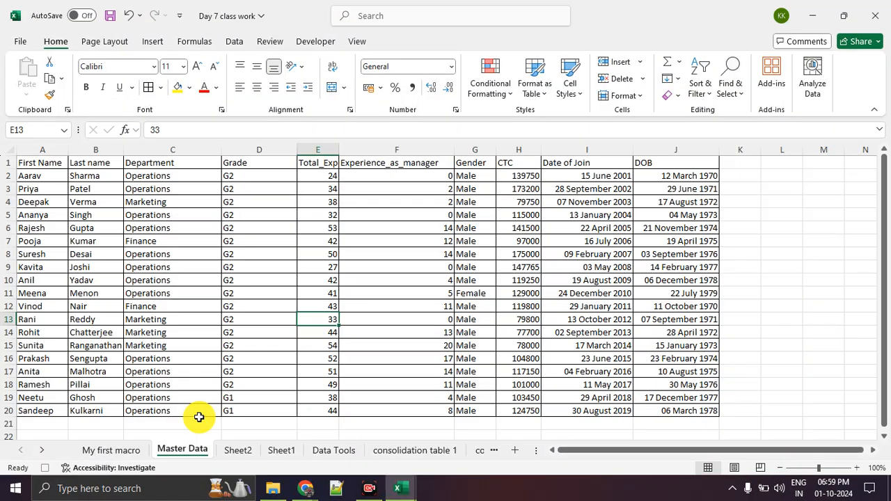
- Stop recording the HRCLEANING macro and return to the data on the Master Data sheet
click(319, 41)
click(115, 62)
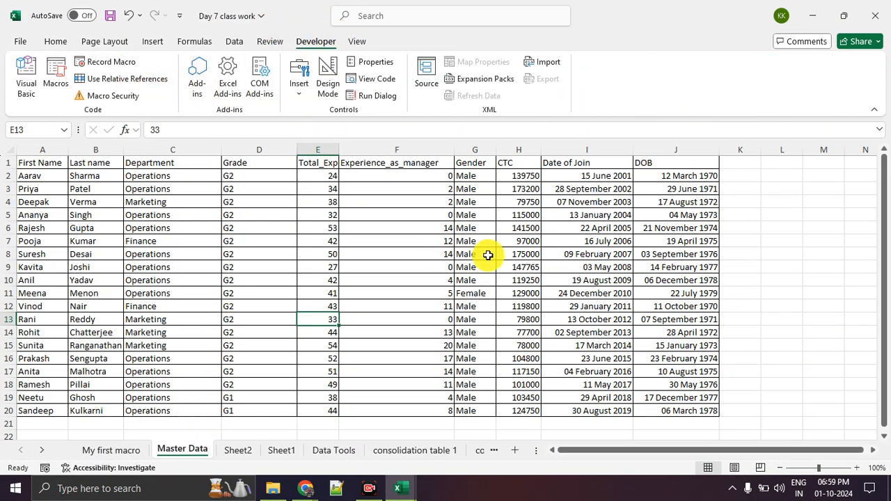
click(396, 276)
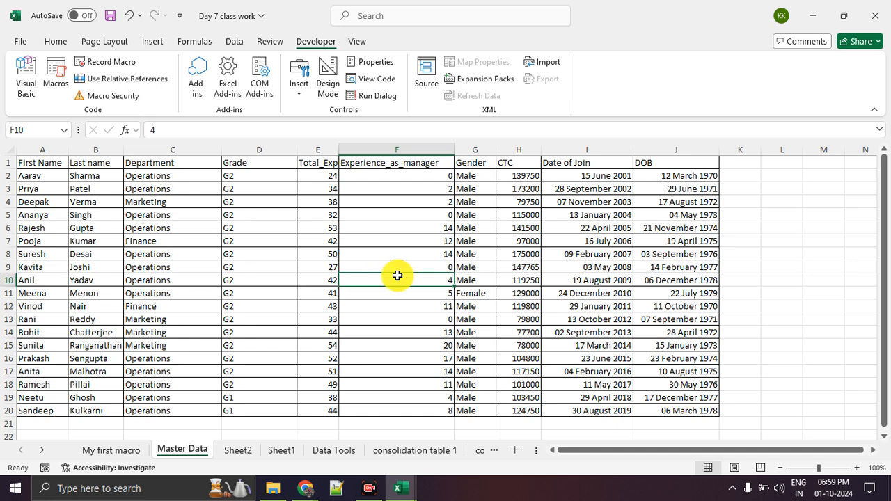
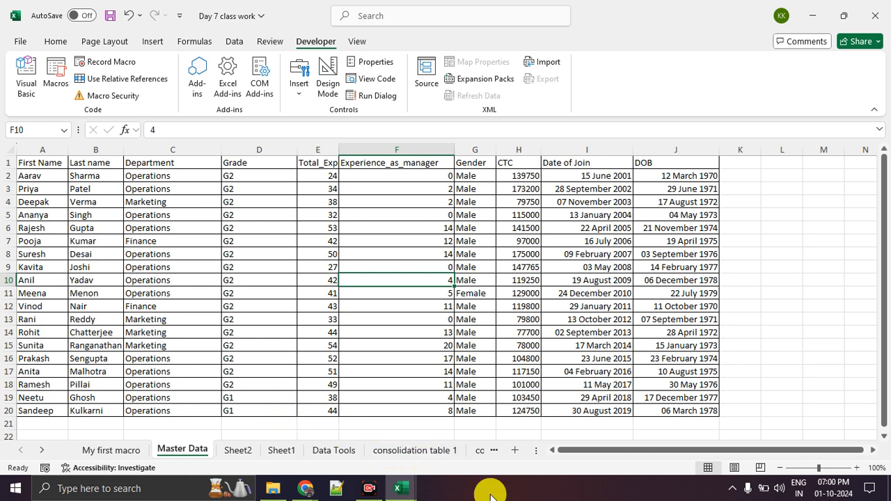
- Run the HRCLEANING macro twice on the Master Data sheet to test it
click(444, 453)
click(183, 451)
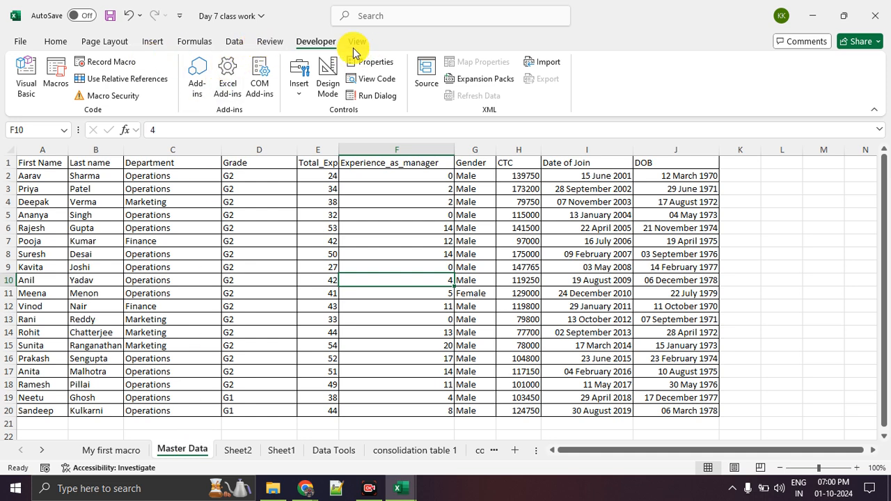
click(270, 41)
click(322, 45)
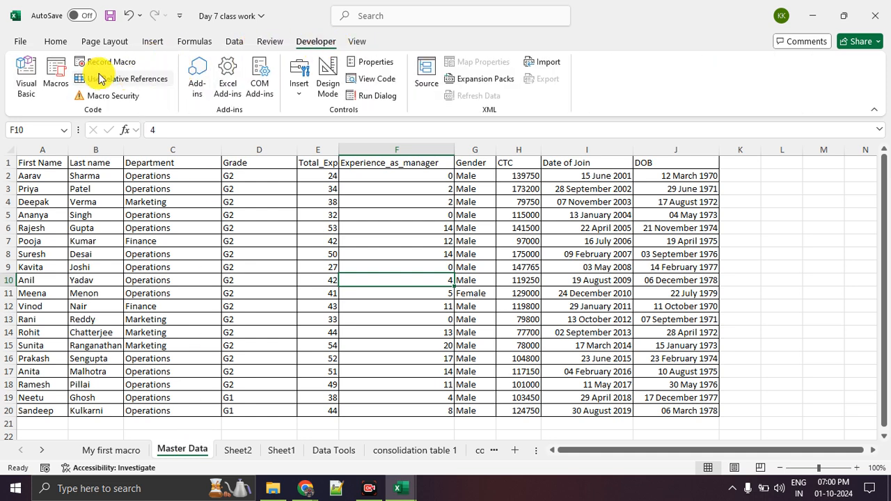
click(59, 71)
click(562, 134)
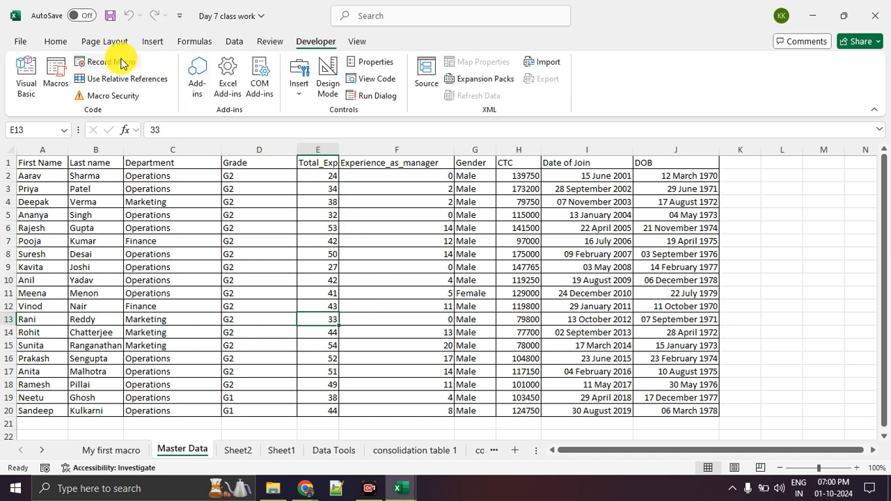
click(57, 75)
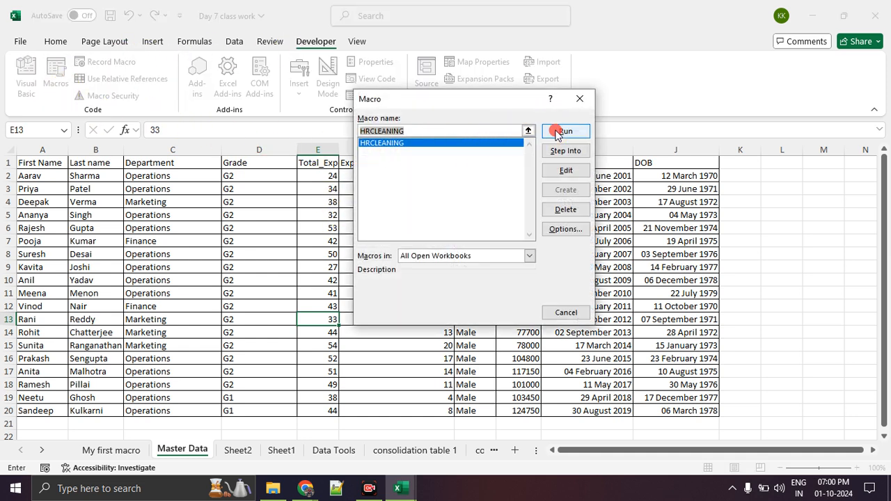
click(556, 132)
click(268, 262)
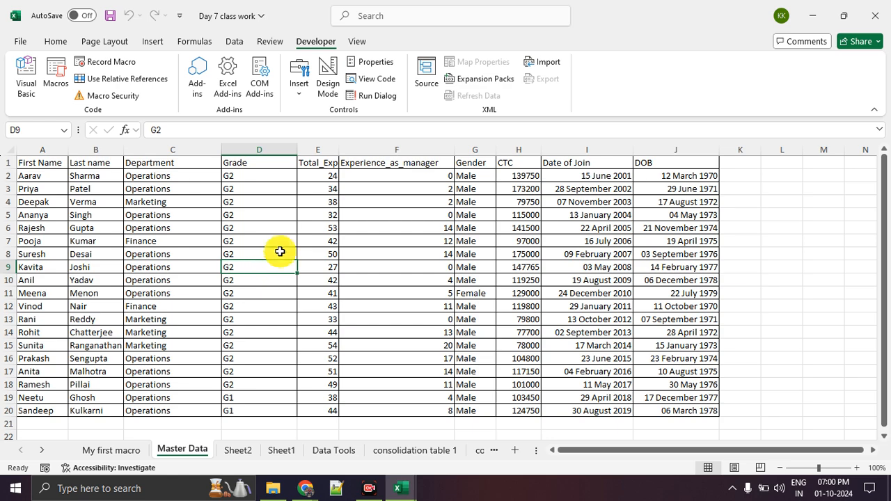
- Look through the other sheets and compare the formatted table on Sheet1 with the Master Data sheet
click(403, 451)
click(324, 453)
click(295, 457)
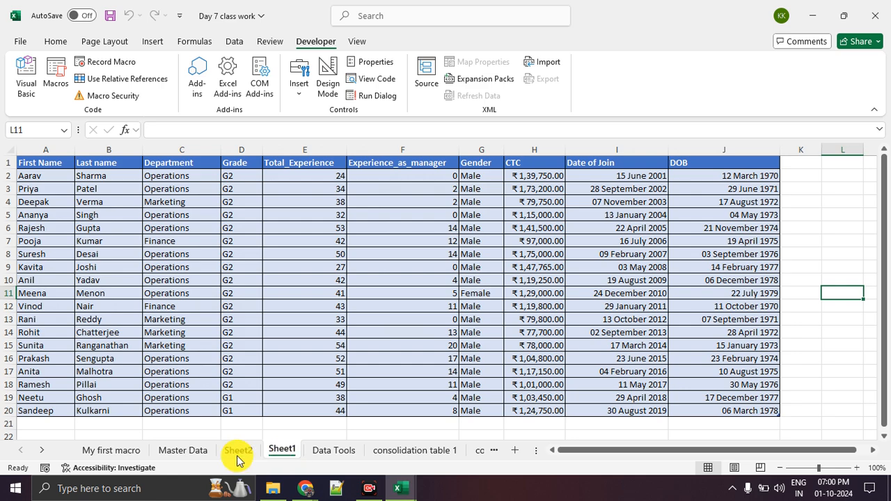
click(183, 236)
click(182, 450)
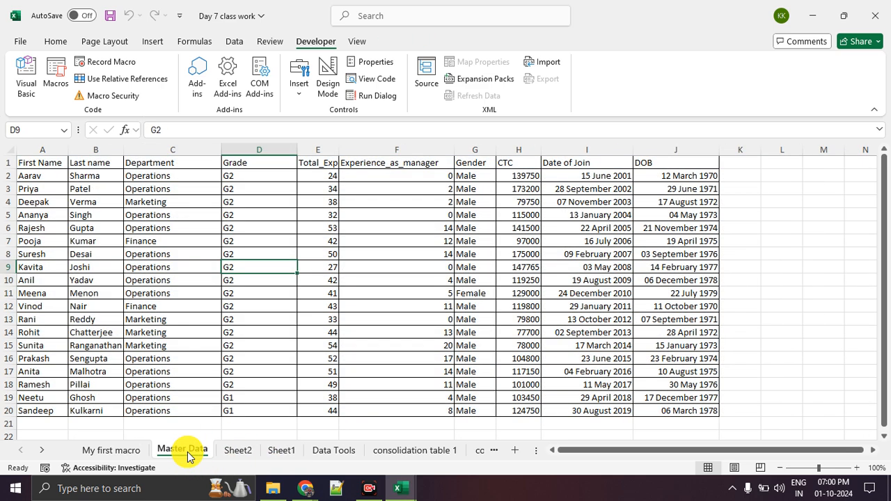
- Examine the recorded HRCLEANING code in the Visual Basic editor against the Master Data sheet
key(alt+F11)
key(alt+Tab)
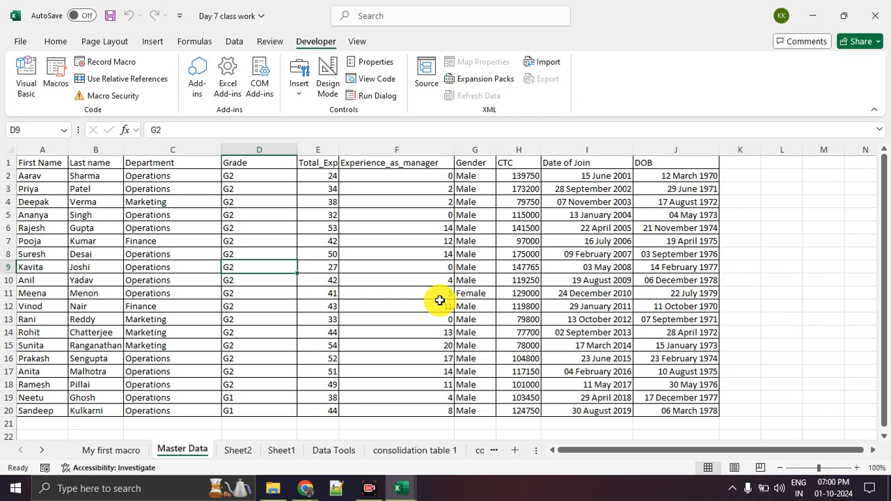
key(alt+Tab)
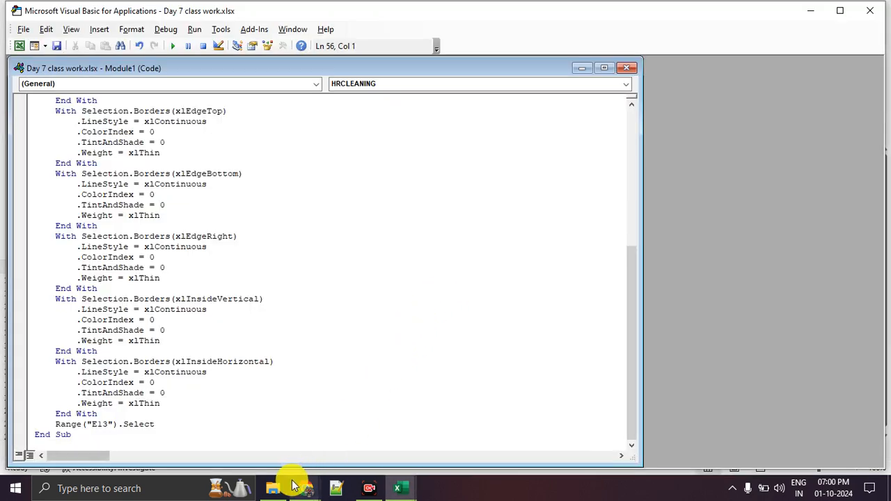
click(272, 488)
key(alt+Tab)
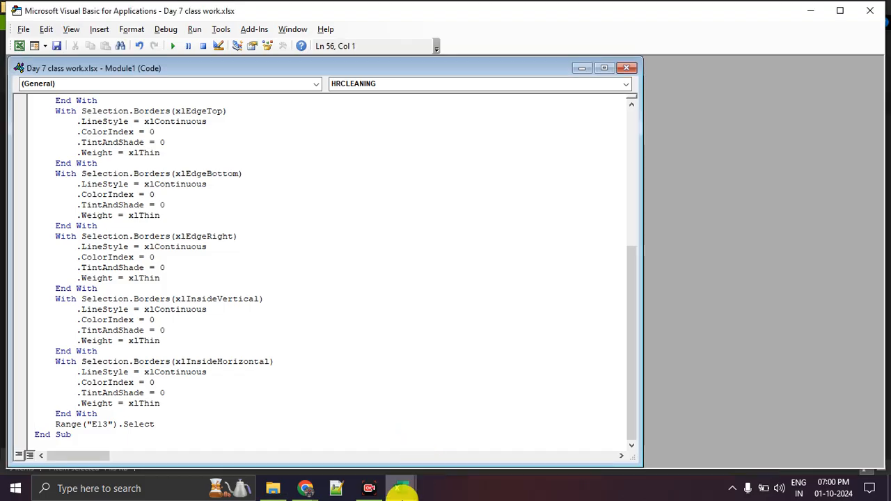
- Switch back to the Day 7 class work workbook and close it without saving the changes
click(365, 430)
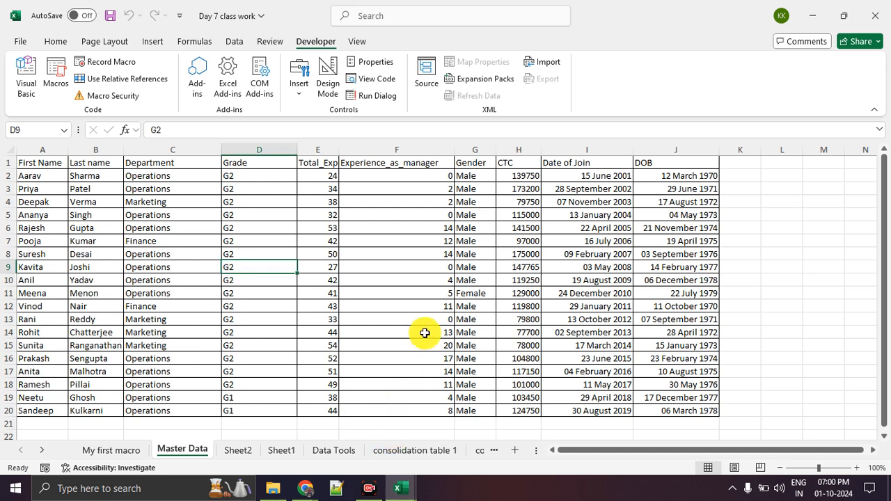
click(875, 16)
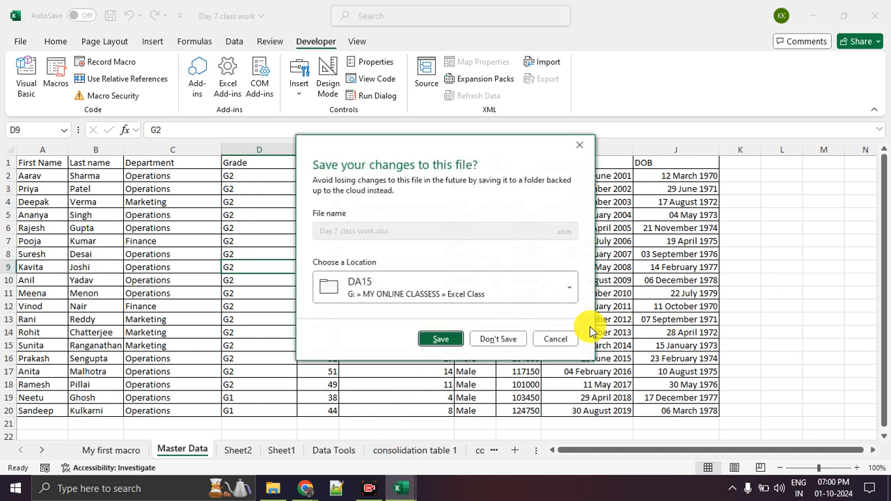
click(497, 338)
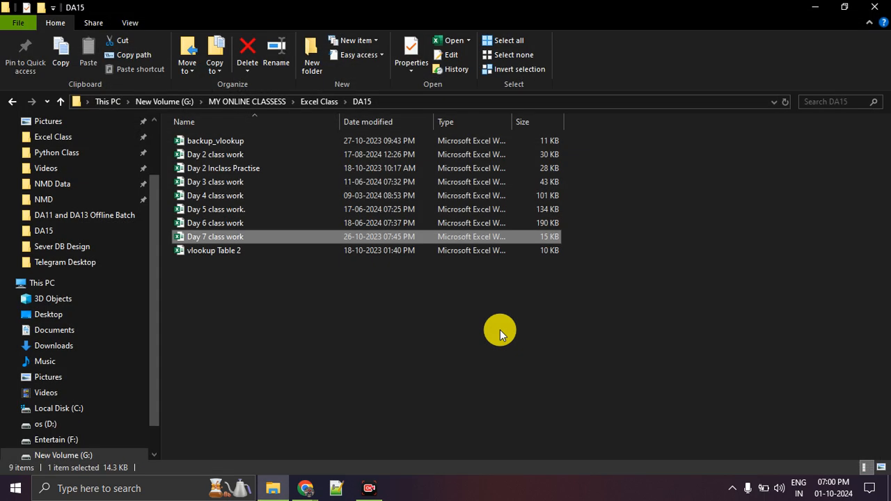
- Reopen the Day 7 class work workbook from the DA15 folder and switch to the Master Data sheet
click(248, 236)
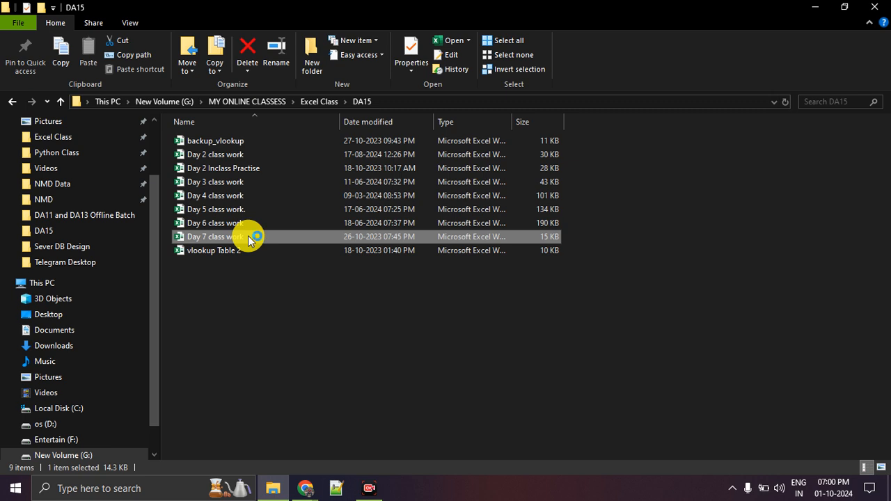
double_click(249, 239)
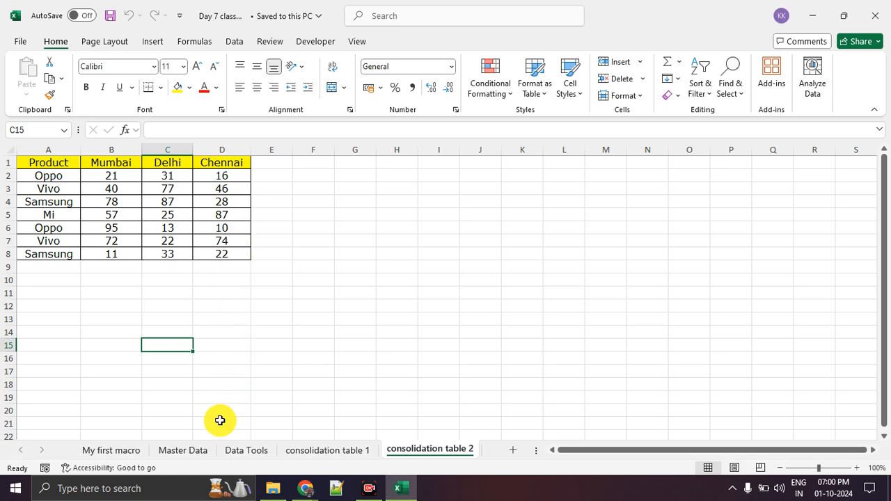
click(189, 449)
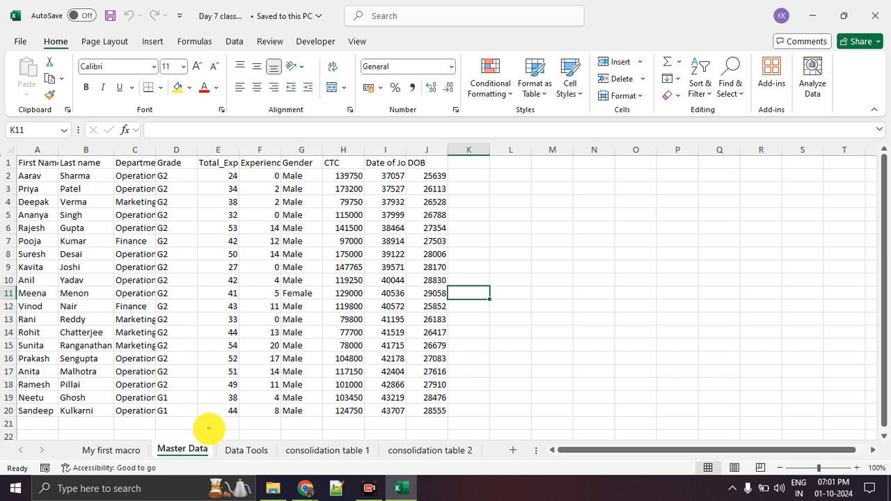
mouse_move(183, 434)
mouse_down()
mouse_move(159, 457)
mouse_move(203, 428)
mouse_up()
click(221, 370)
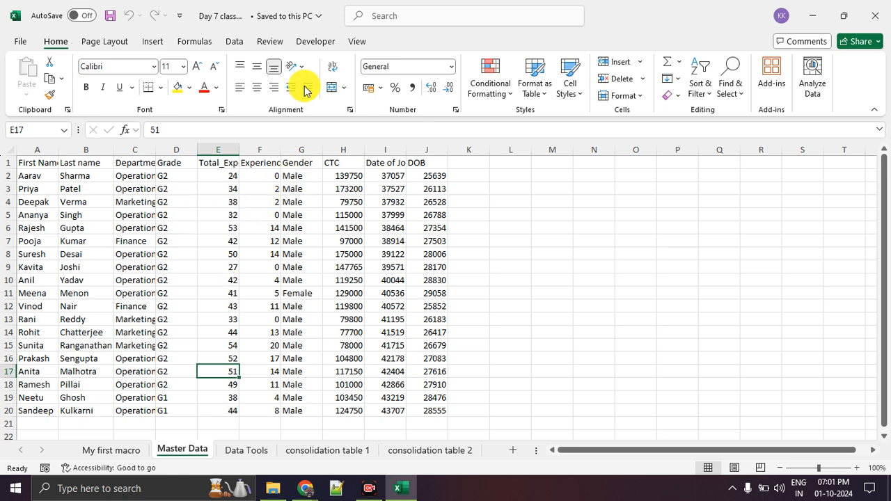
- Start recording a new macro named HRDATCLEANING, stored in This Workbook
click(306, 40)
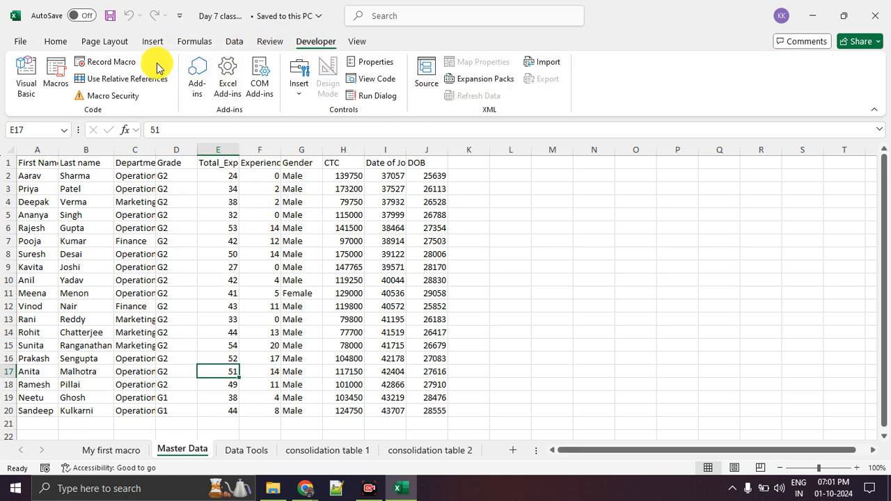
click(132, 64)
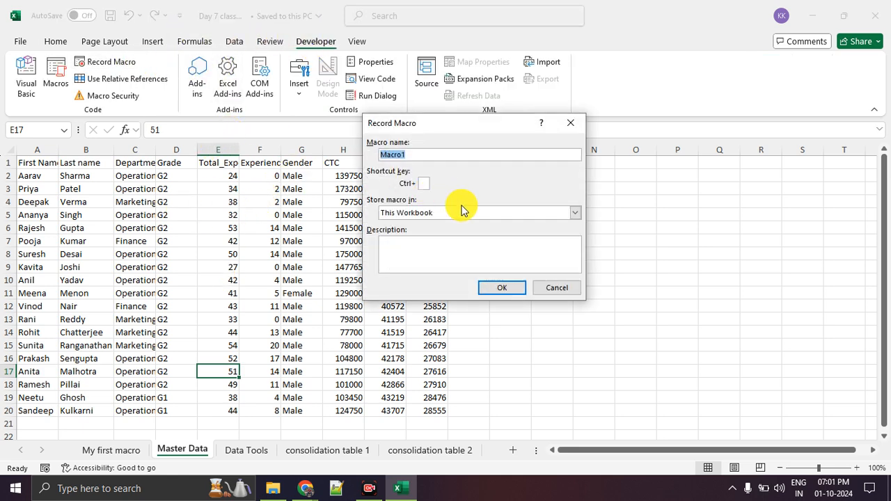
text(HRDATCLEANING)
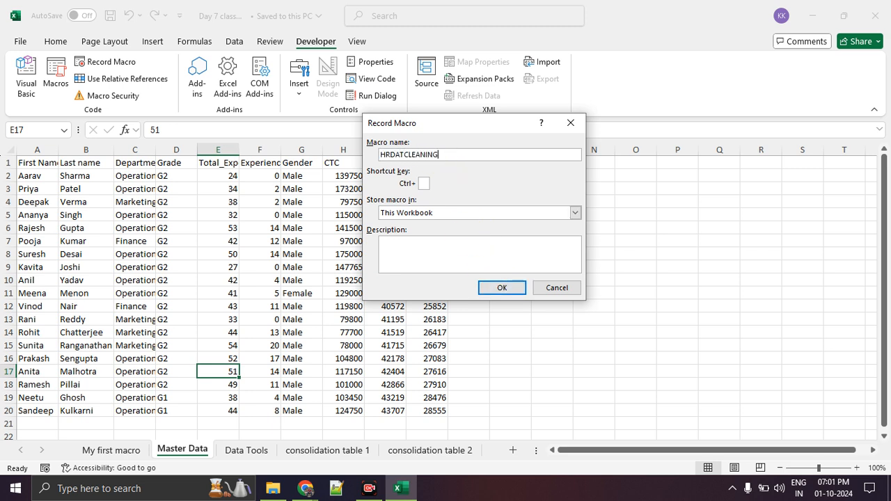
click(506, 287)
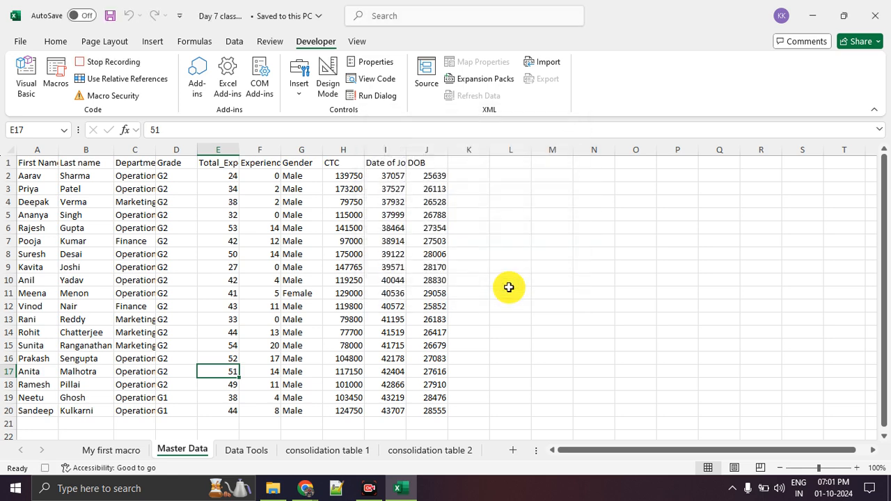
- Copy the Master Data table A1:J20 and paste it into a new sheet
drag(34, 162, 424, 408)
key(ctrl+c)
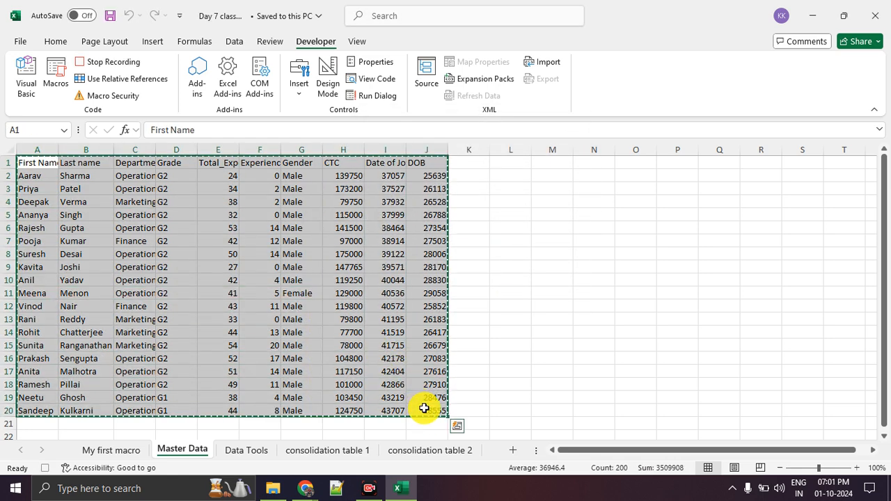
click(512, 451)
key(ctrl+v)
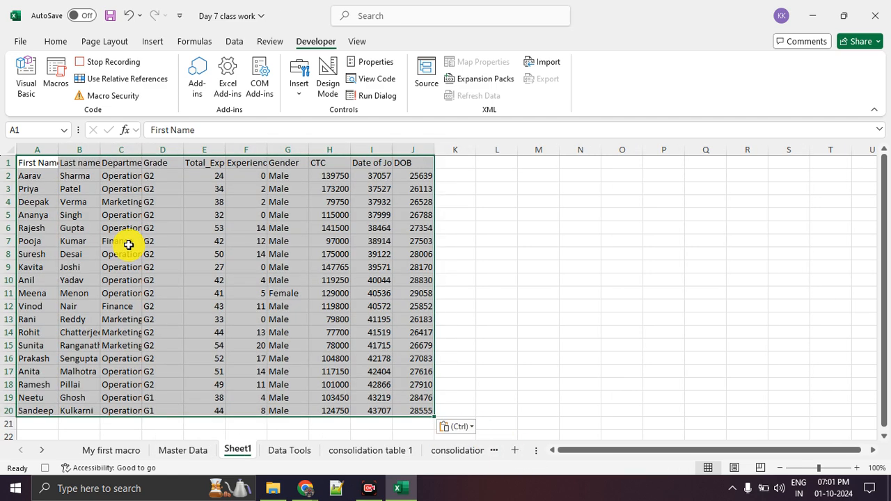
click(239, 268)
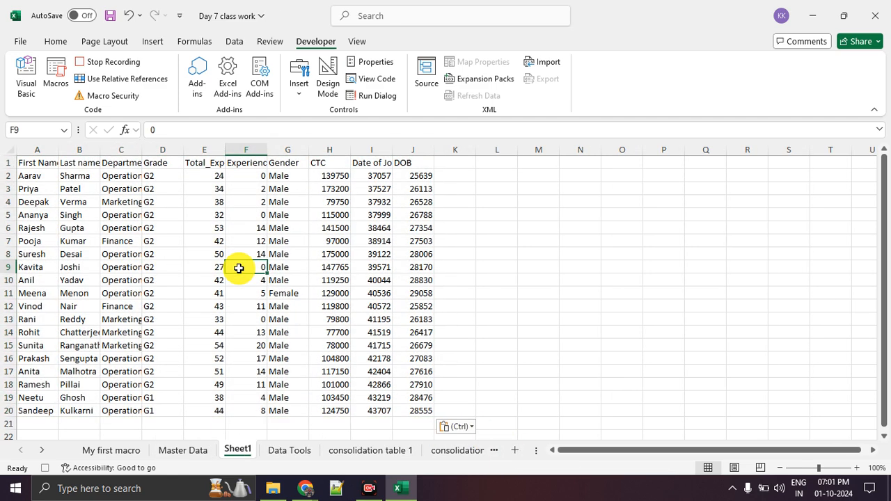
- Widen the First Name, Last name and Department columns on the new sheet
double_click(59, 151)
double_click(104, 151)
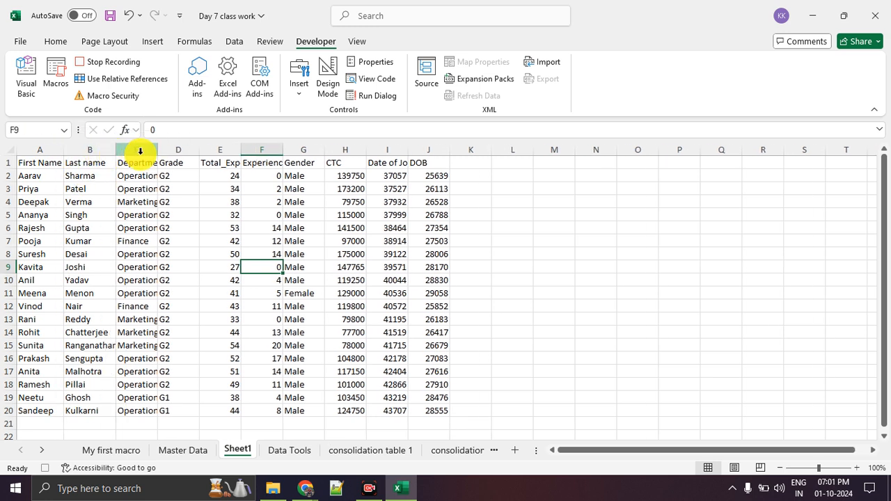
drag(157, 151, 169, 156)
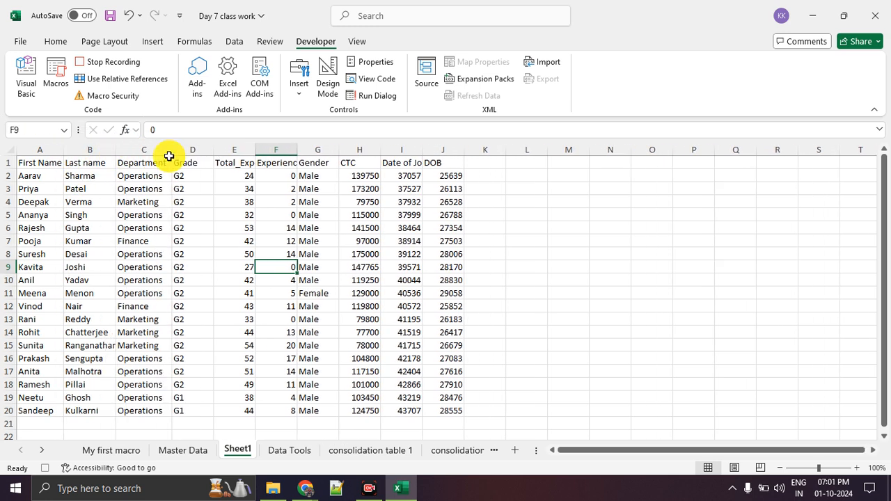
click(567, 217)
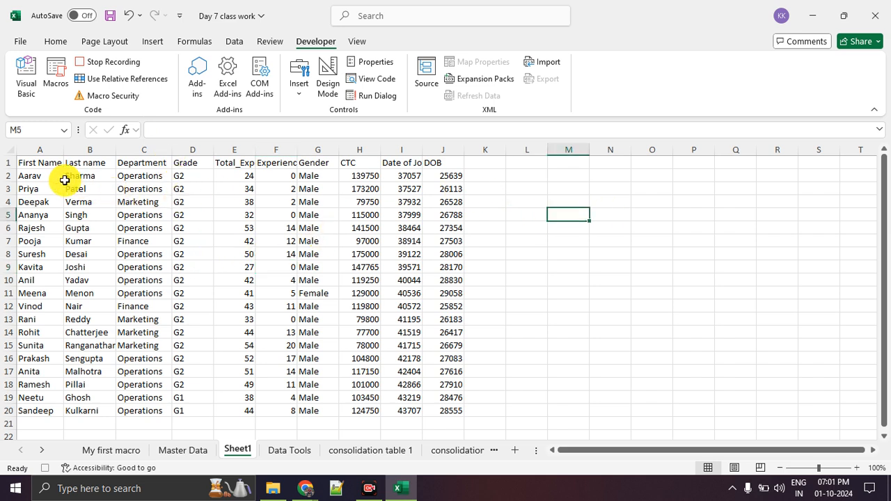
- Format the first name, last name and department cells A2:C20 as Text
drag(51, 176, 123, 409)
right_click(122, 358)
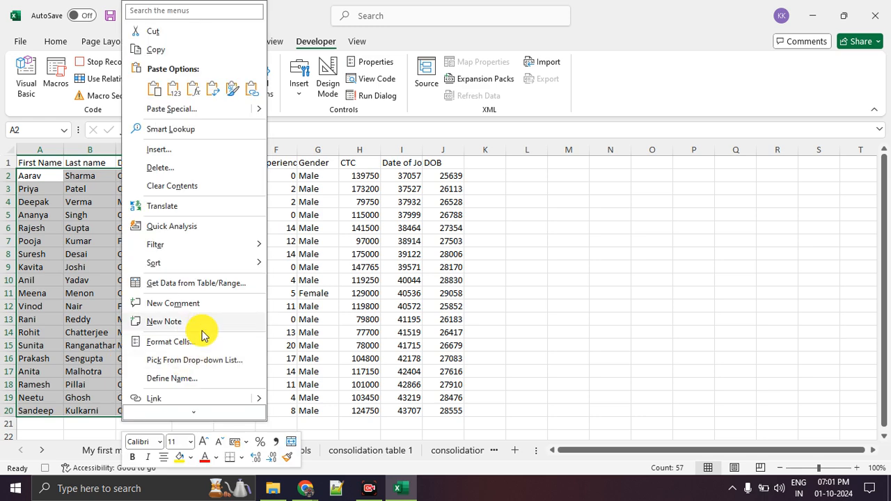
click(201, 340)
click(55, 291)
click(290, 457)
- Format the Date of Join and DOB cells I2:J20 as dates of the type *14 March 2012
drag(407, 174, 444, 409)
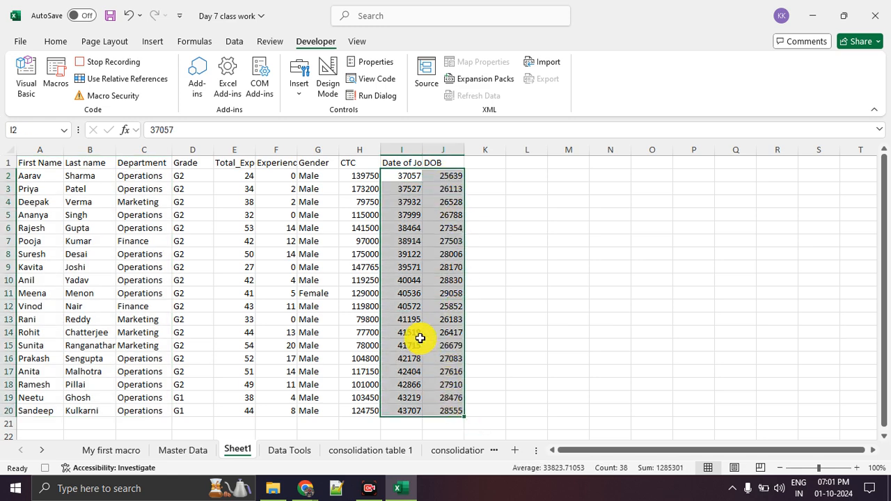
right_click(420, 338)
click(490, 319)
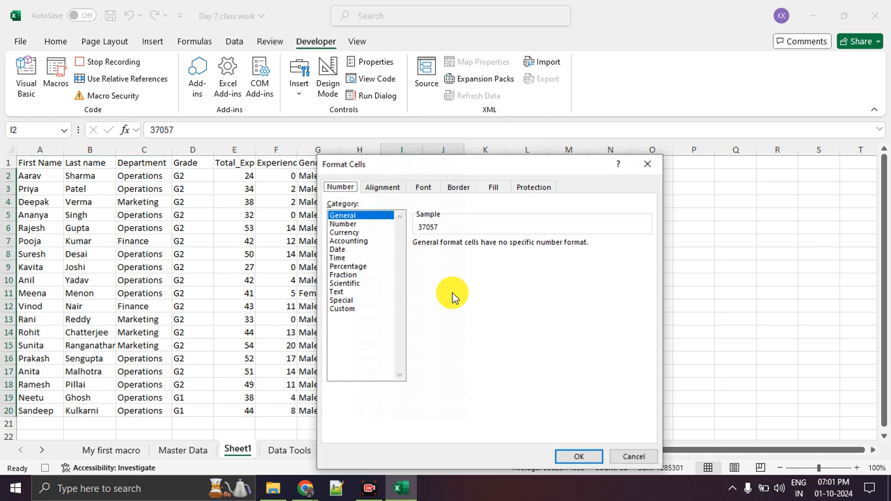
click(338, 249)
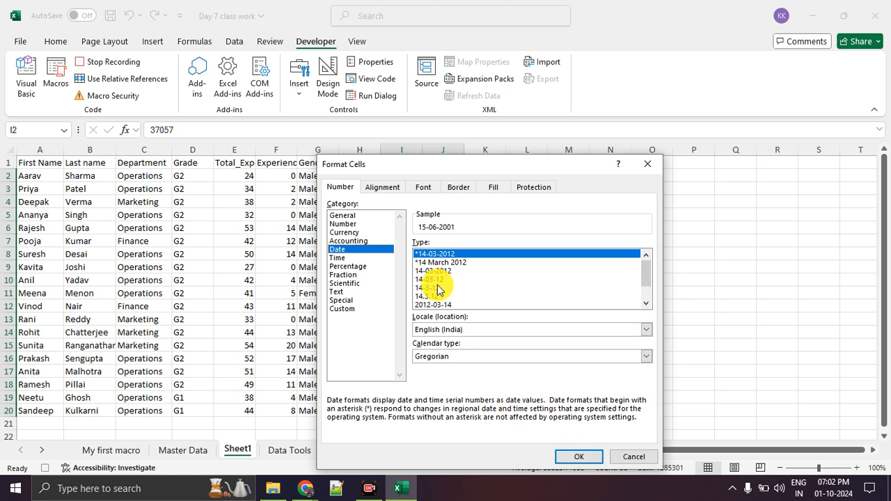
click(437, 262)
click(574, 456)
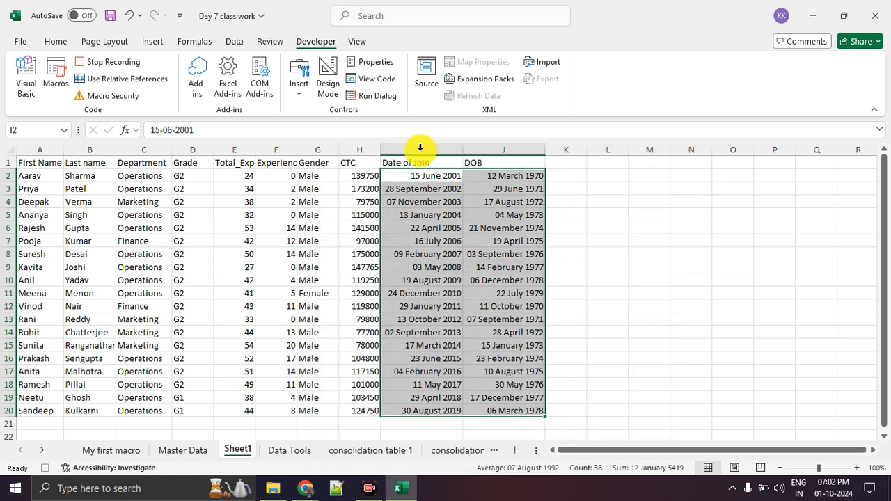
click(604, 257)
- Apply all borders to the table A1:J20 and stop recording the macro
drag(58, 162, 512, 409)
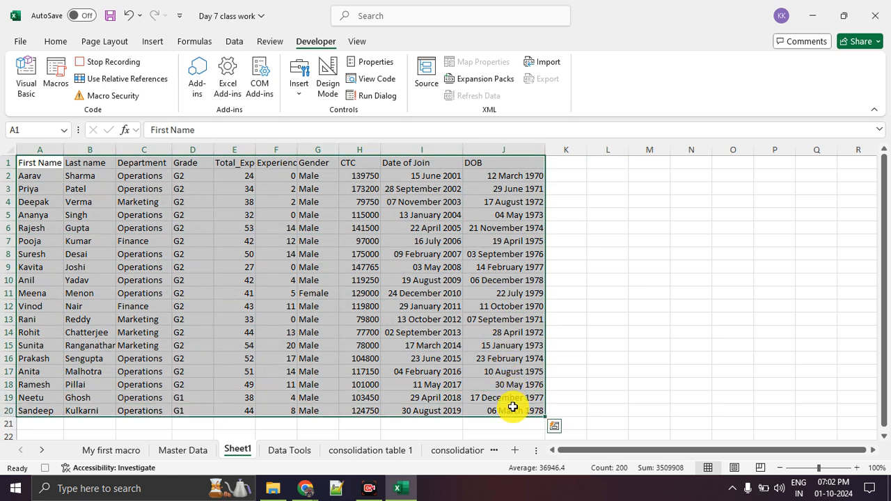
click(50, 42)
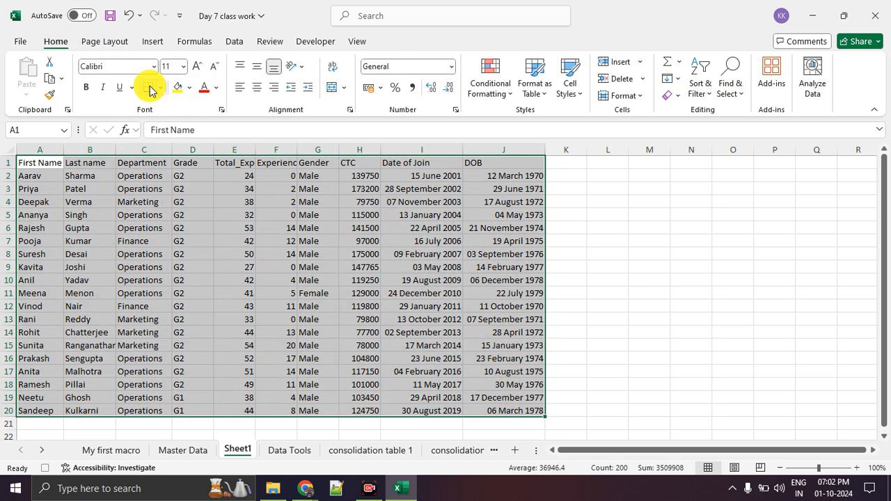
click(160, 87)
click(197, 219)
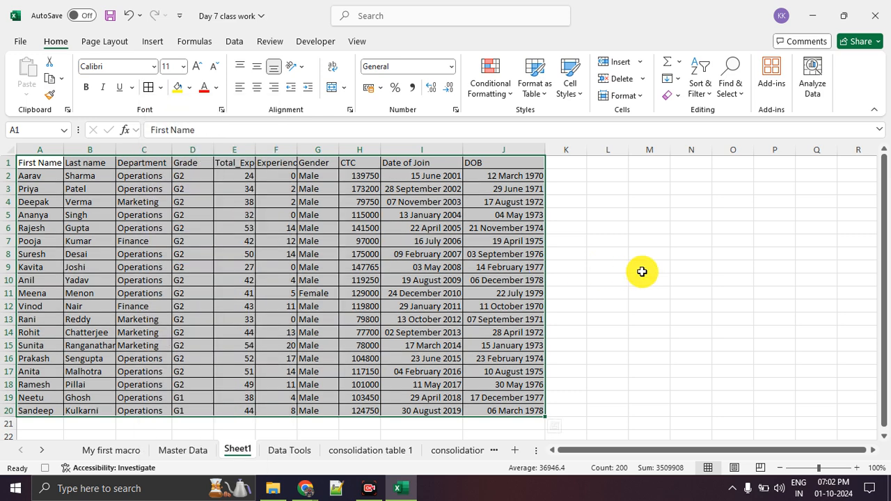
click(642, 271)
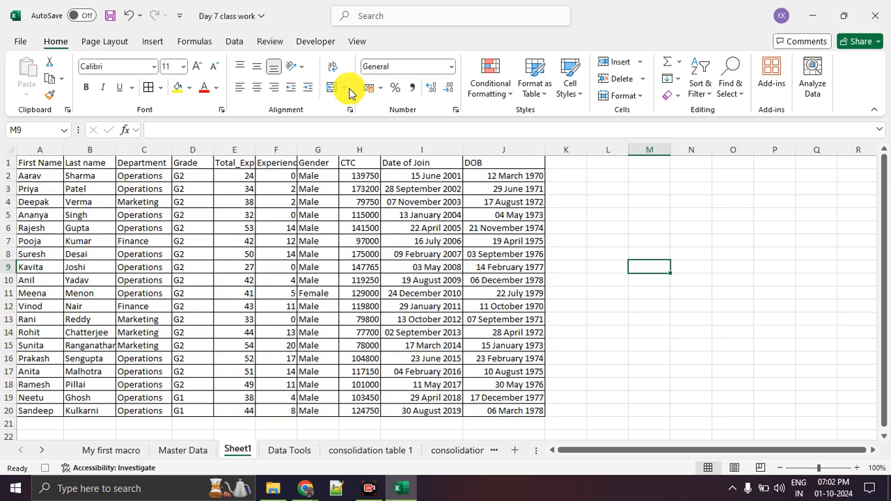
click(304, 43)
click(116, 61)
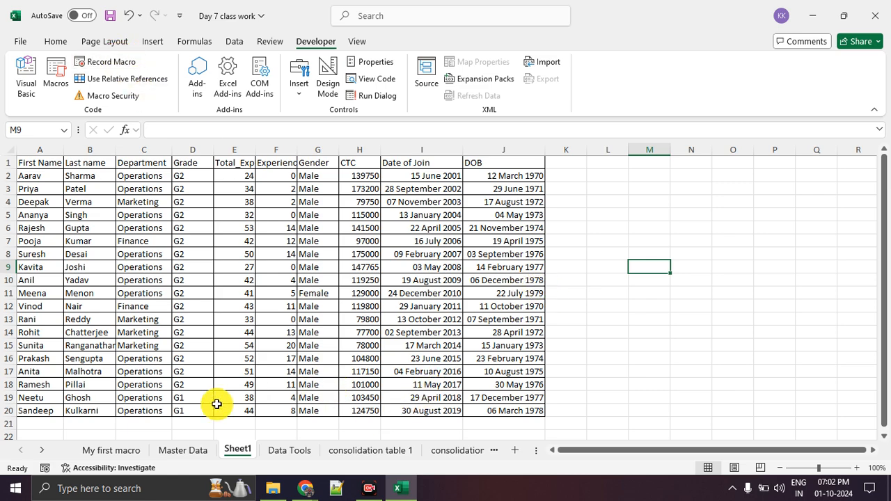
- Return to the Master Data sheet and run the HRDATCLEANING macro
click(118, 451)
click(181, 450)
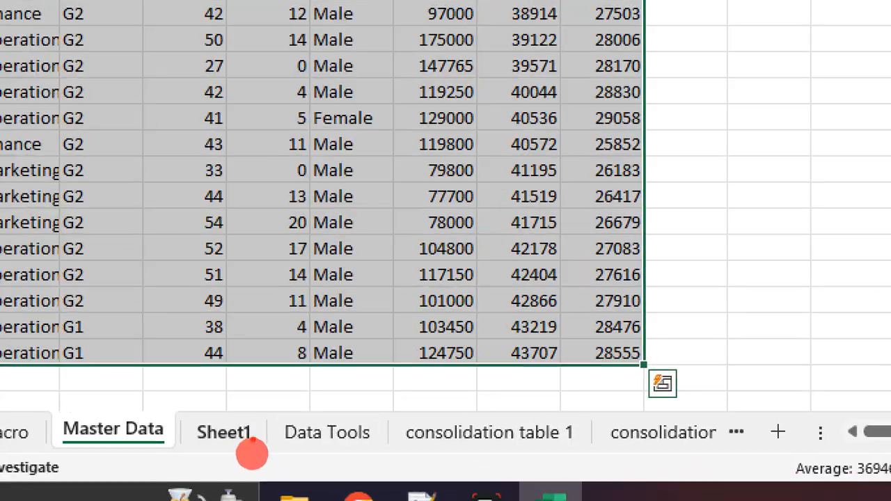
mouse_move(252, 431)
mouse_down()
mouse_move(227, 426)
mouse_move(242, 449)
mouse_up()
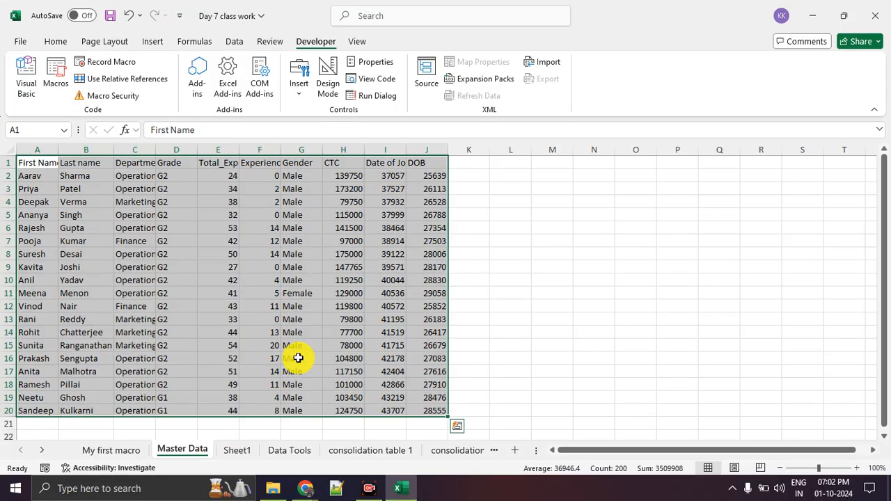
click(337, 249)
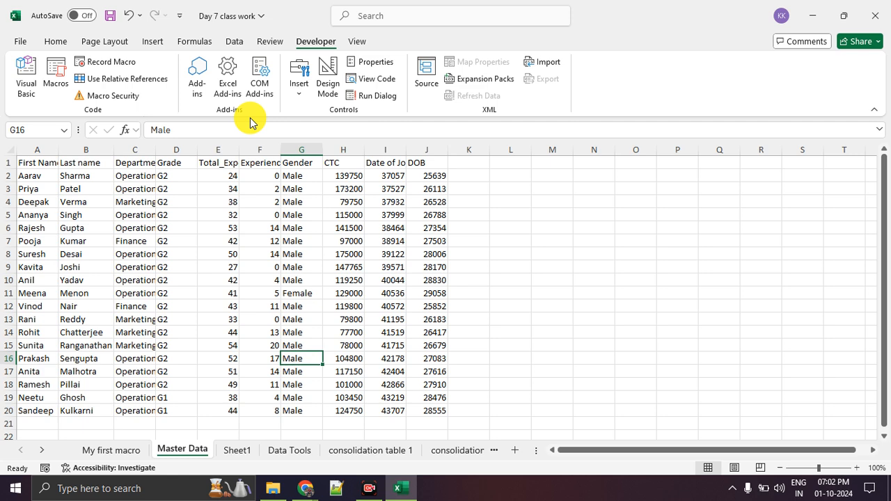
click(54, 80)
click(550, 135)
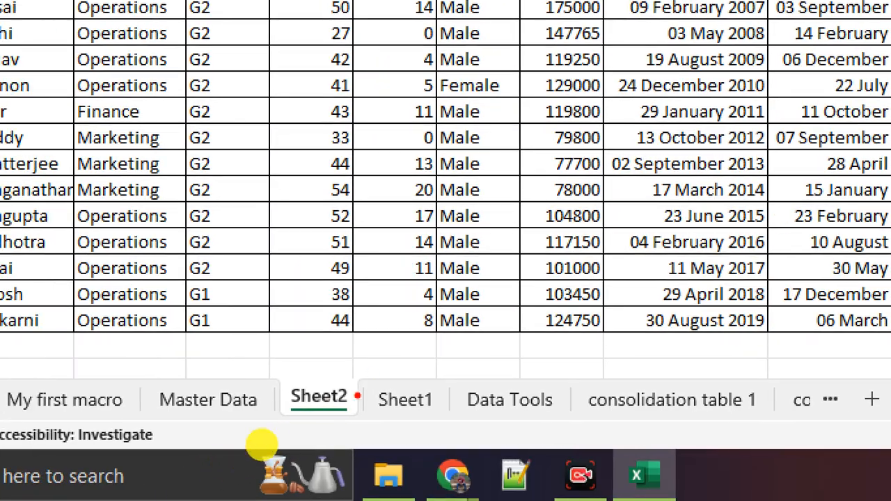
- Examine the formatted table on Sheet2, check the number format of the last name cells B4:B14, and return to Master Data
drag(376, 356, 252, 427)
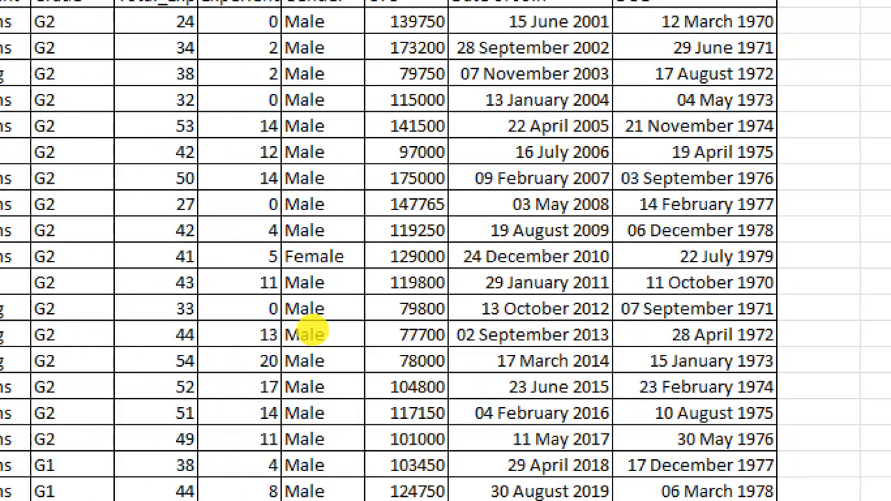
click(626, 391)
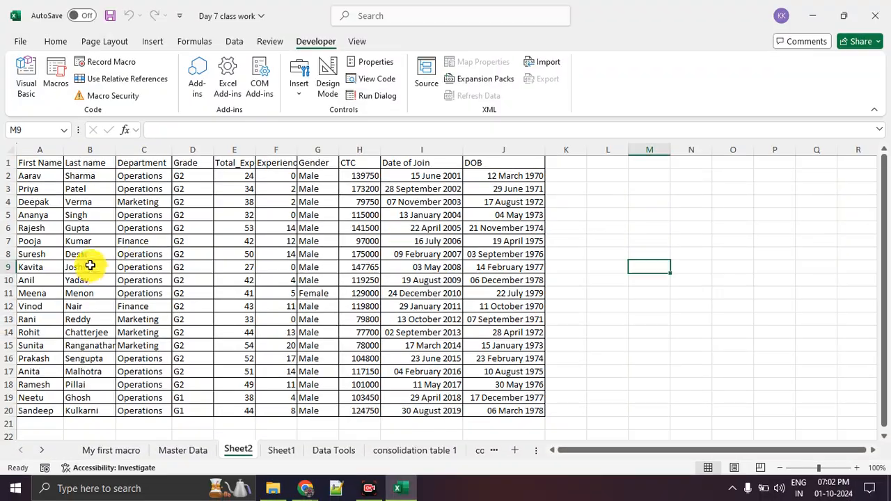
drag(89, 201, 90, 332)
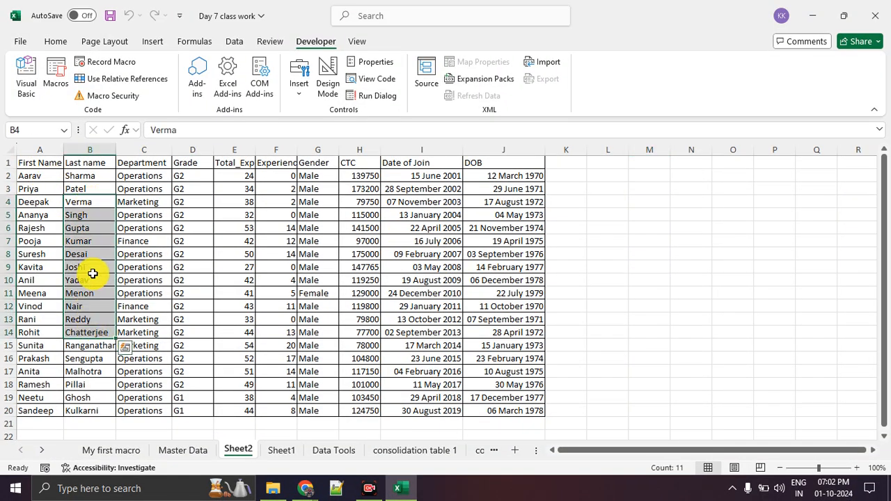
right_click(92, 279)
click(160, 342)
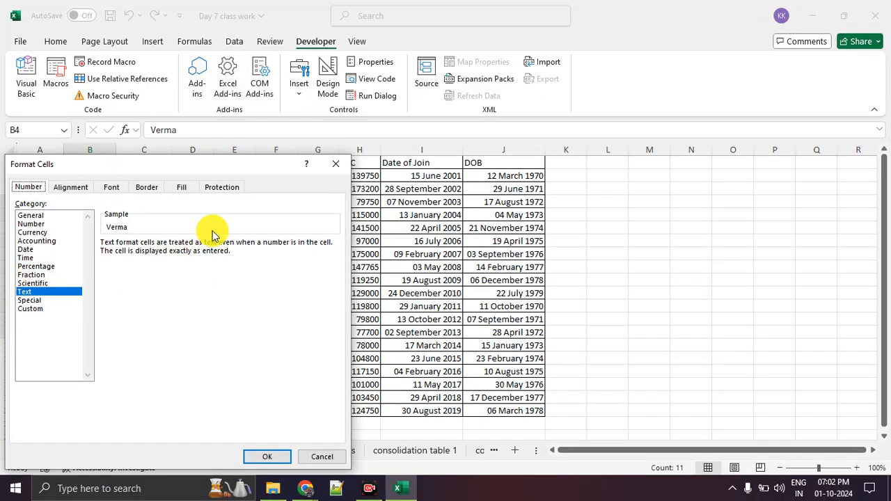
click(330, 165)
click(358, 267)
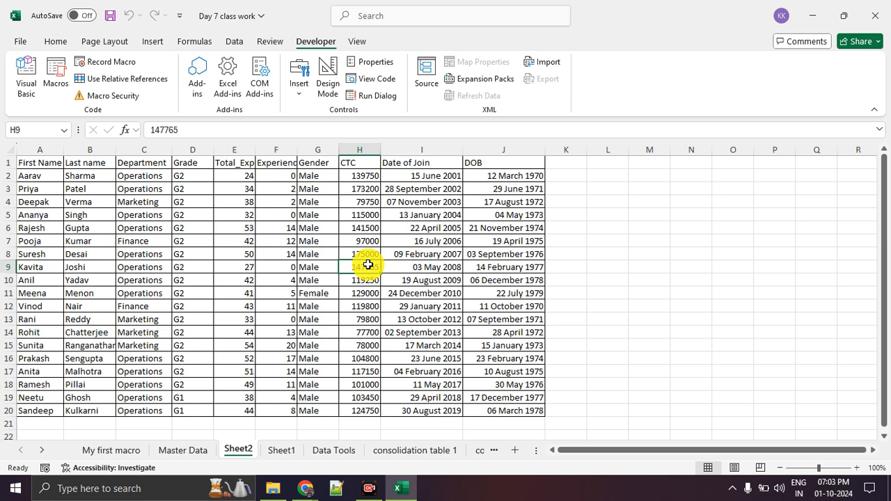
click(187, 450)
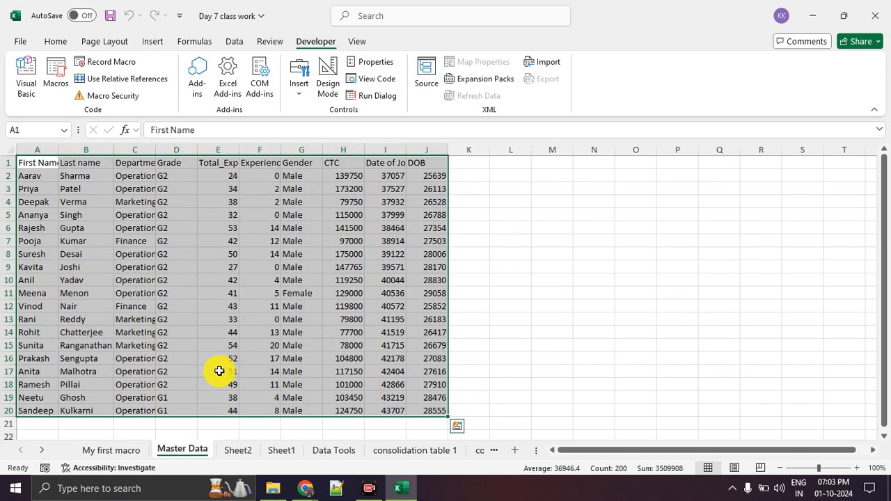
click(223, 304)
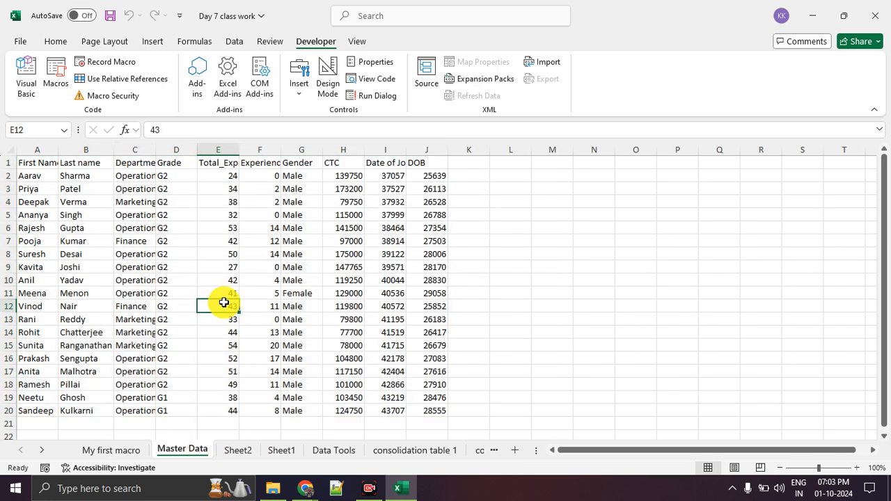
- Open the HRDATCLEANING macro's code for editing, look over the recorded statements, and close the code editor without changes
key(ctrl+e)
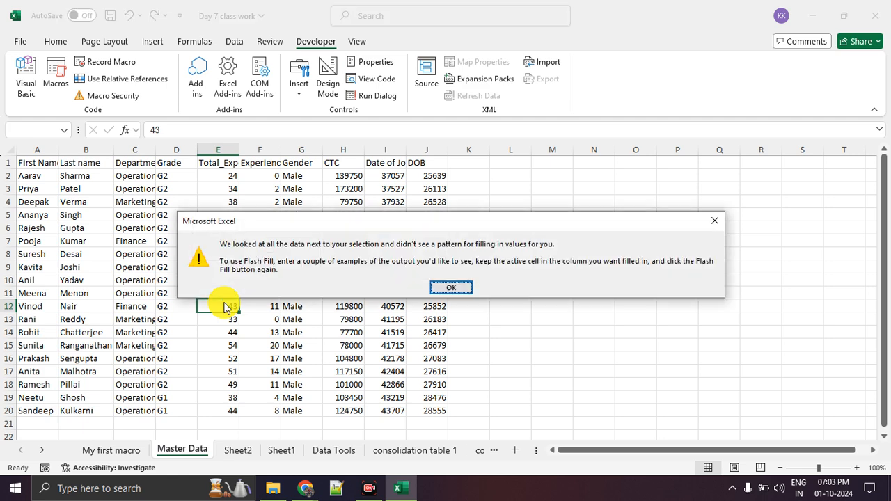
click(460, 289)
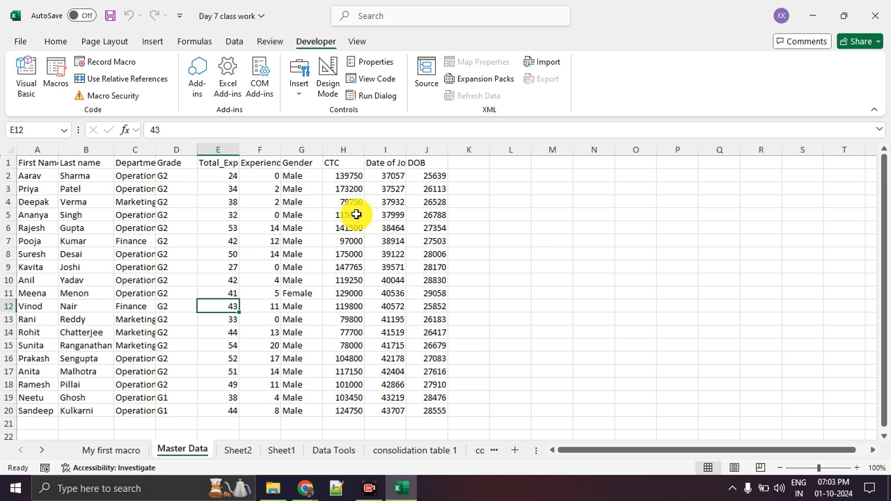
click(54, 76)
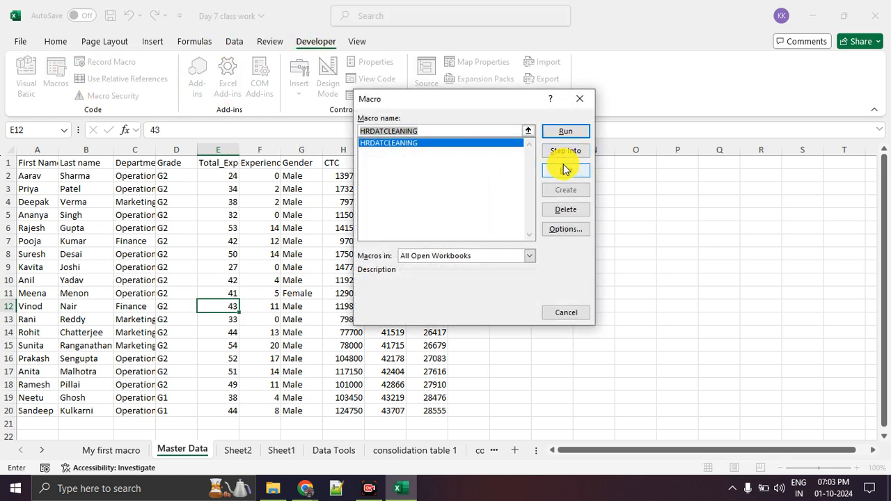
click(565, 170)
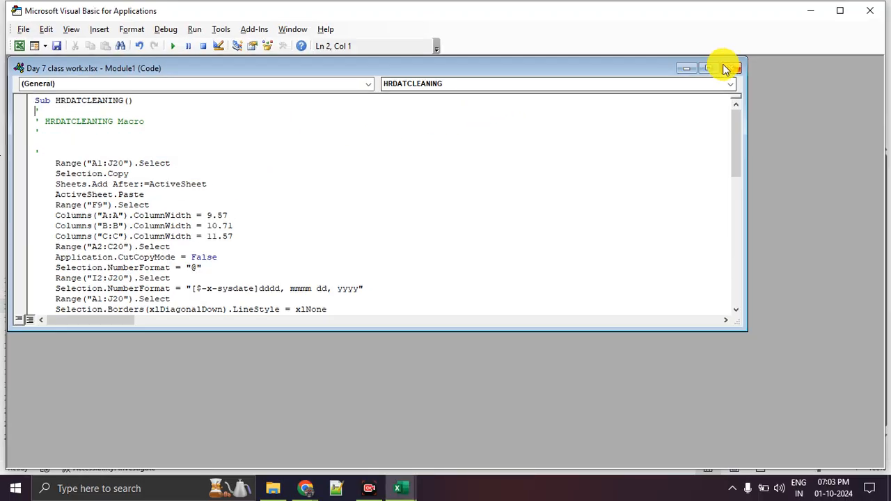
click(727, 68)
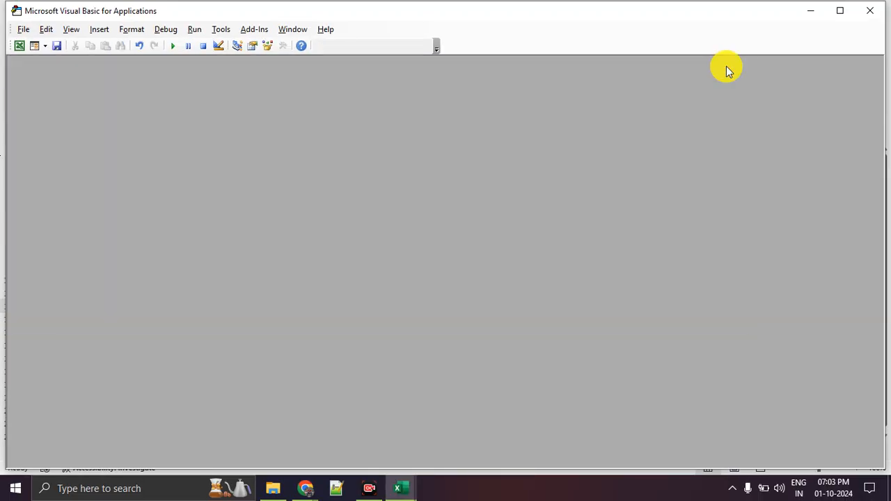
click(870, 11)
click(143, 267)
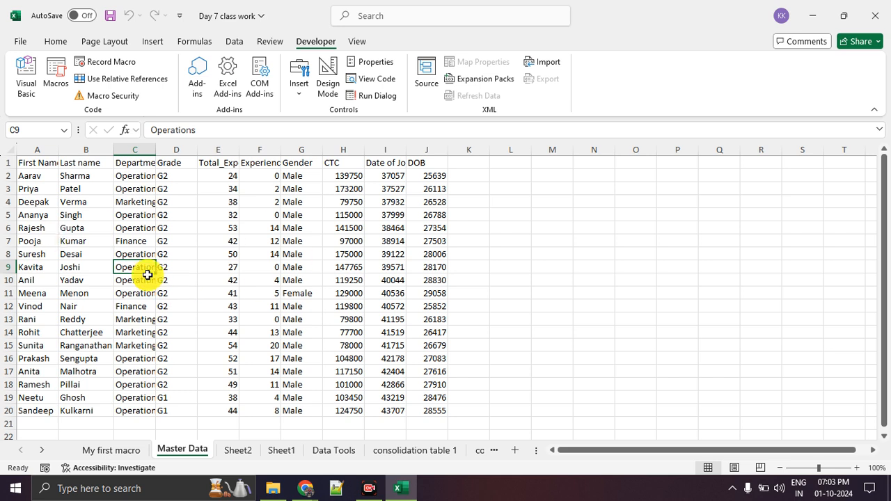
- Clear the employee records from row 12 down to row 20 on the Master Data sheet
drag(47, 310, 519, 428)
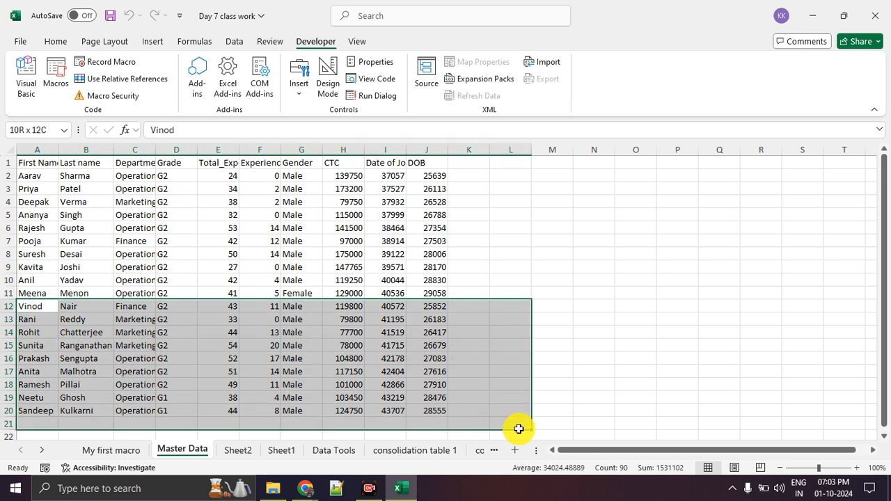
key(BackSpace)
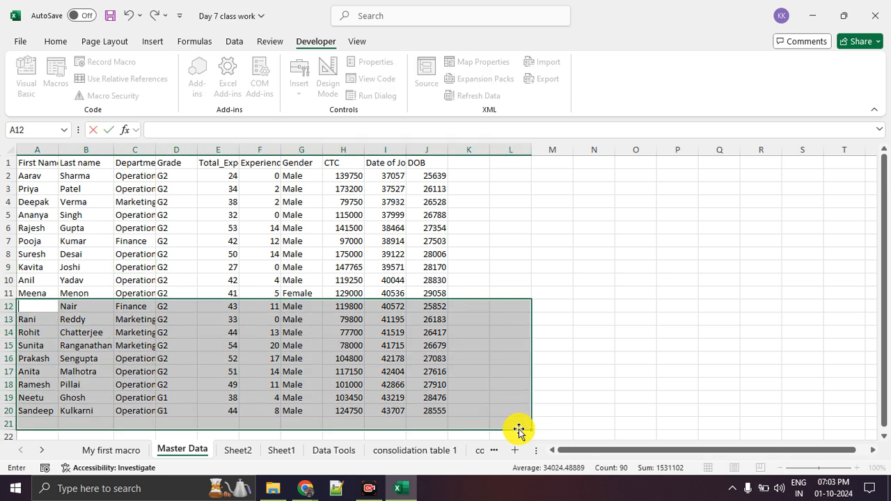
click(594, 358)
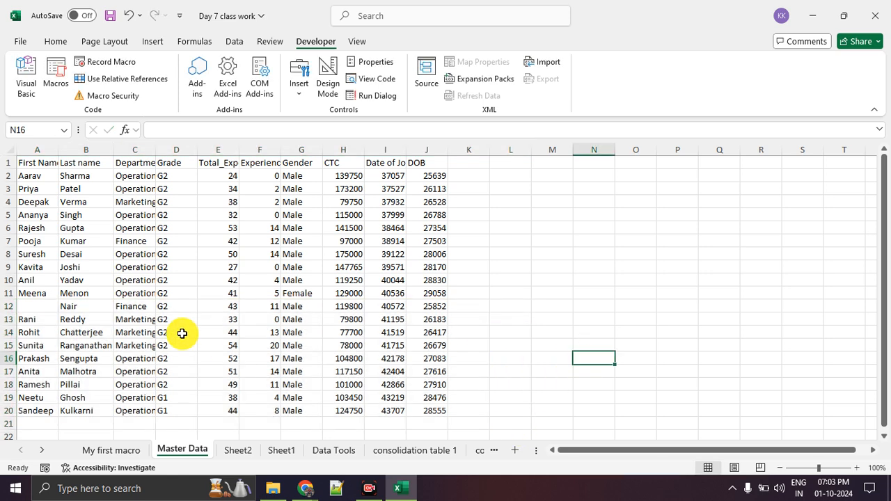
drag(35, 319, 543, 422)
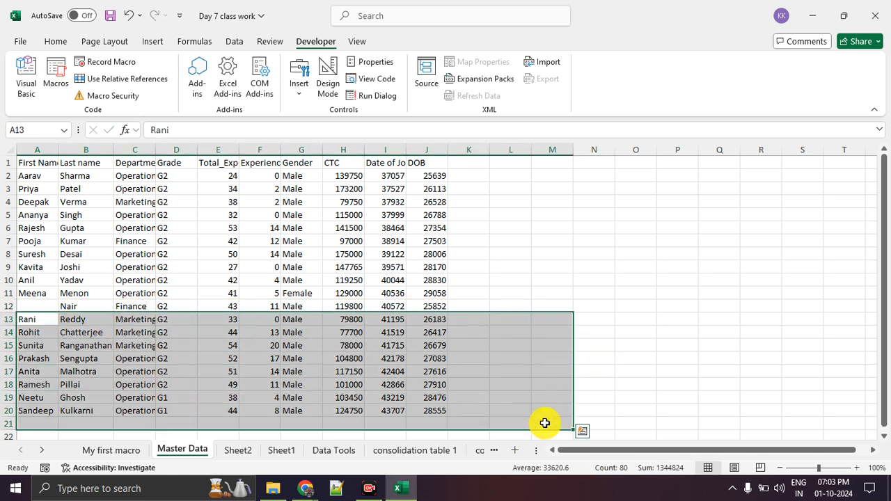
key(Delete)
click(504, 318)
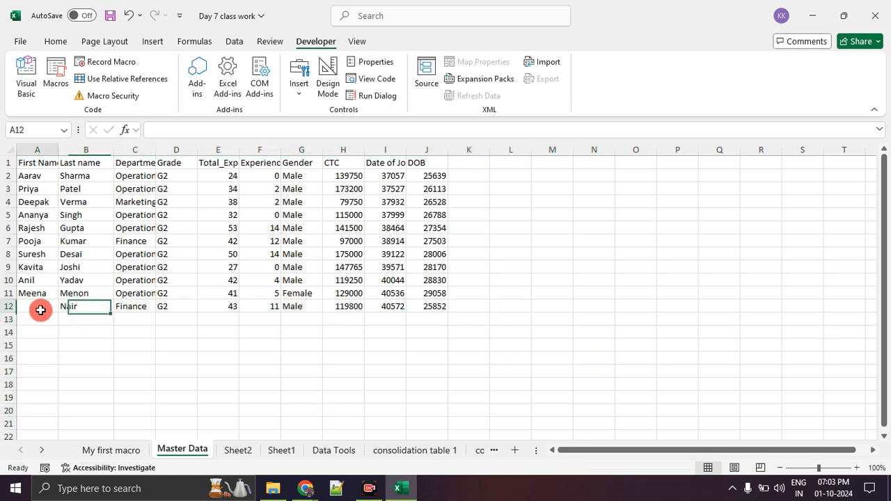
drag(32, 310, 450, 313)
key(Delete)
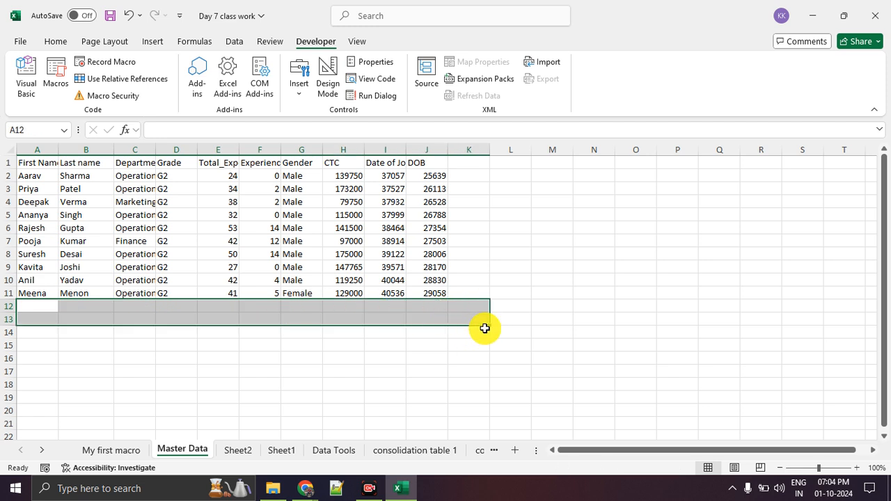
click(507, 319)
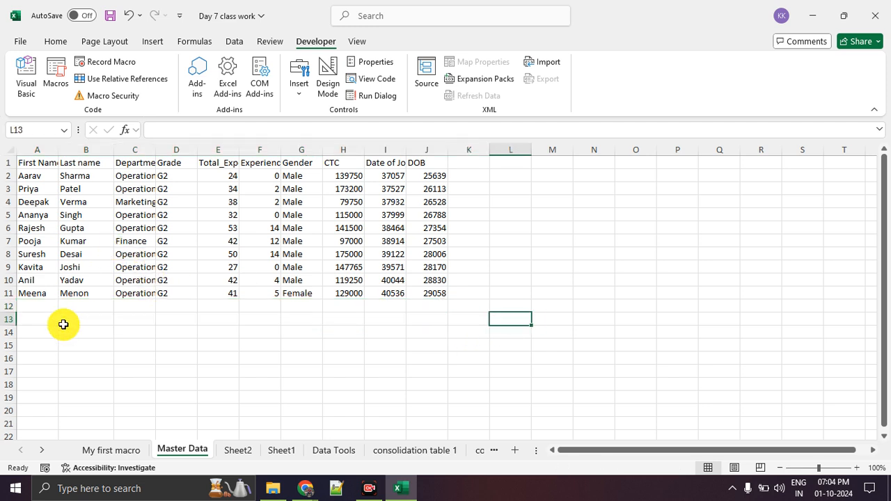
- Undo the last two deletions of employee records
key(ctrl+z)
key(ctrl+z)
click(73, 381)
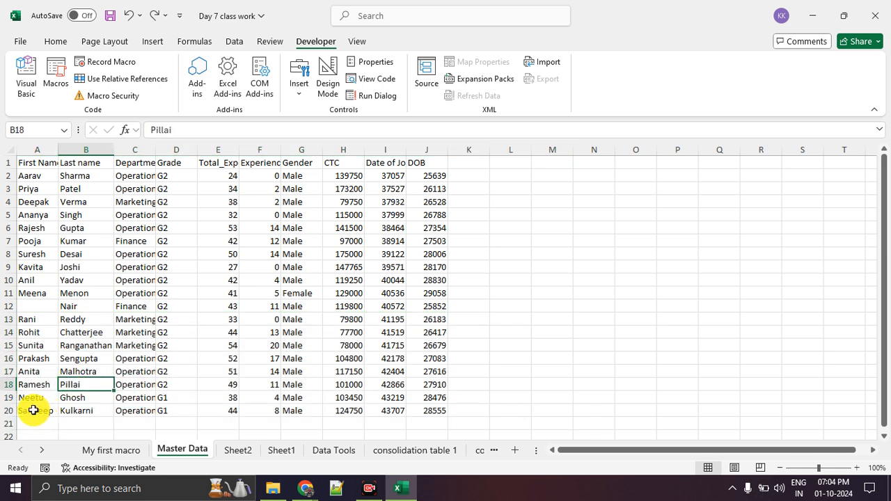
- Clear all employee records from row 11 downward on the Master Data sheet, keeping rows 1 to 10
drag(32, 293, 519, 427)
key(Delete)
click(579, 342)
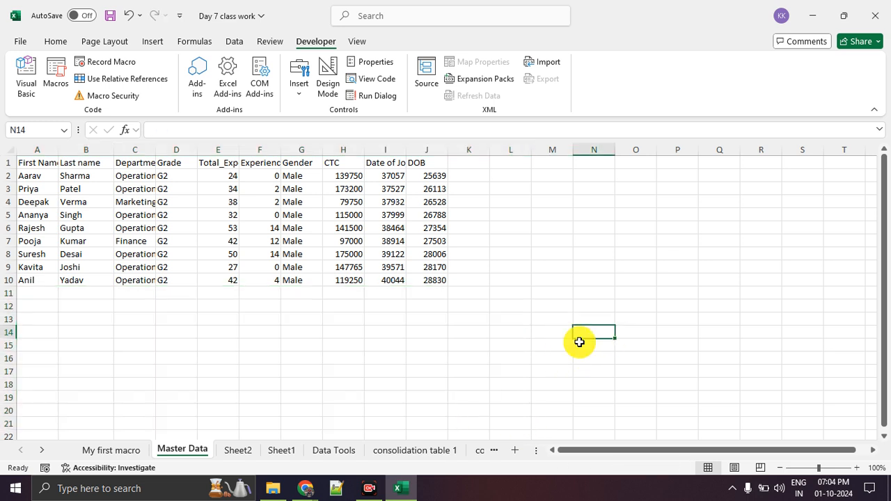
- Run the HRDATCLEANING macro on the shortened Master Data table
click(35, 280)
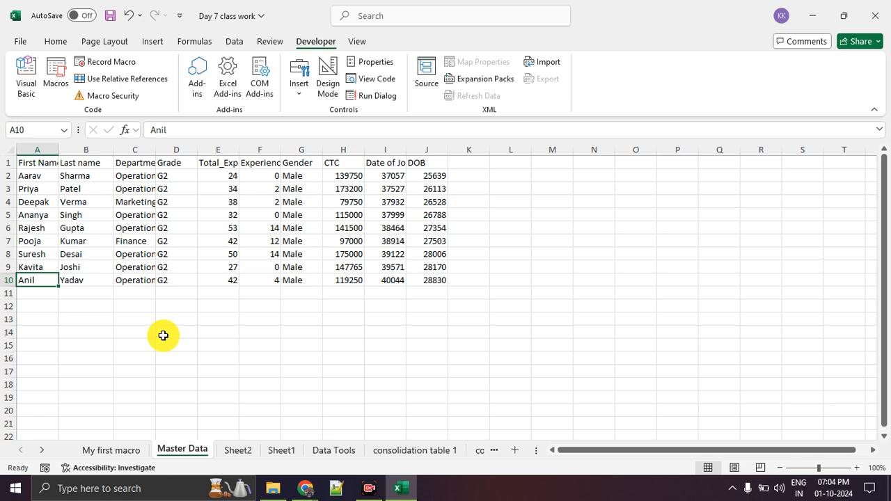
click(91, 333)
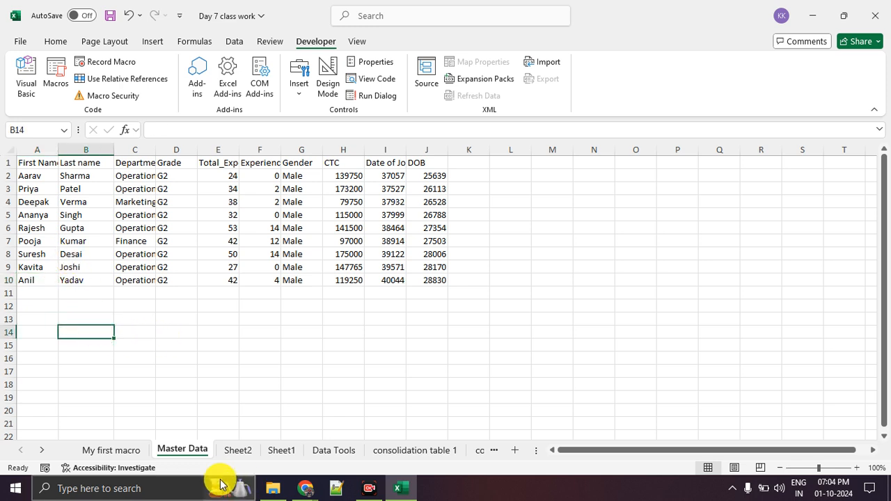
mouse_move(206, 435)
mouse_down()
mouse_move(192, 432)
mouse_move(225, 453)
mouse_move(207, 432)
mouse_up()
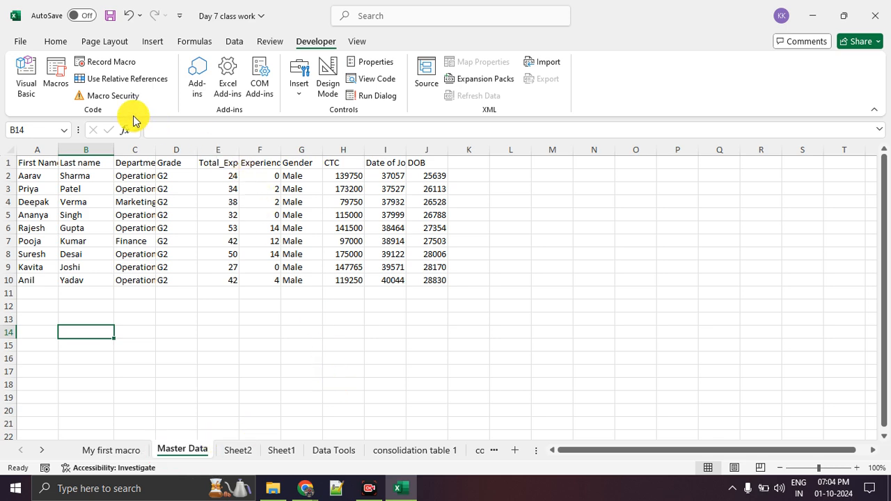
click(61, 85)
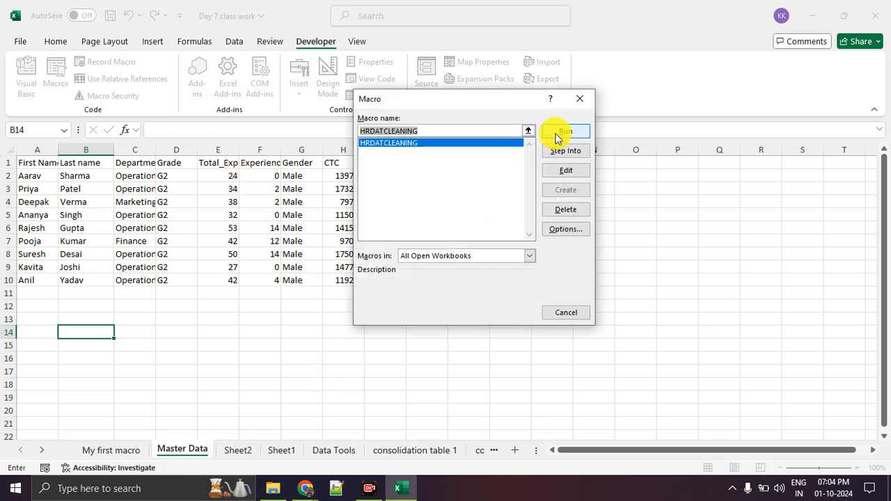
click(559, 130)
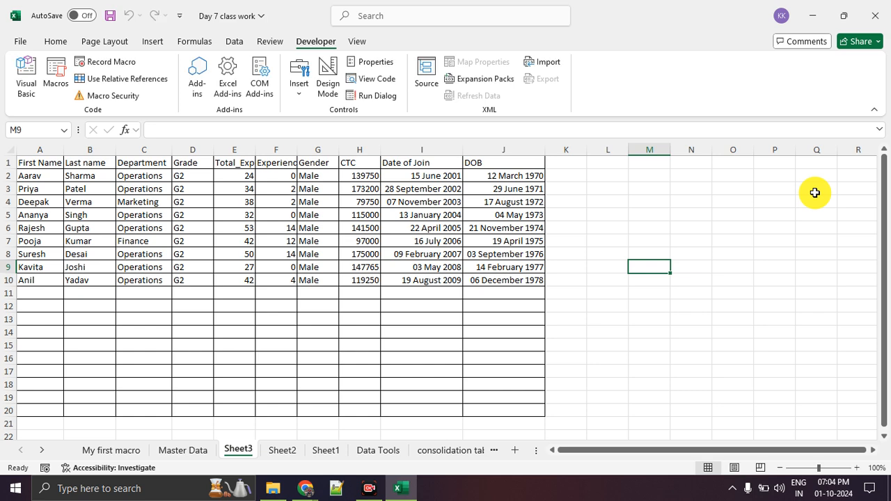
- Remove the borders from the empty rows 11 to 20 on Sheet3 by filling over them from the blank cells beside the table
key(ctrl+2)
mouse_move(481, 305)
mouse_down()
mouse_move(427, 301)
mouse_move(423, 384)
mouse_move(434, 344)
mouse_up()
key(Escape)
click(681, 323)
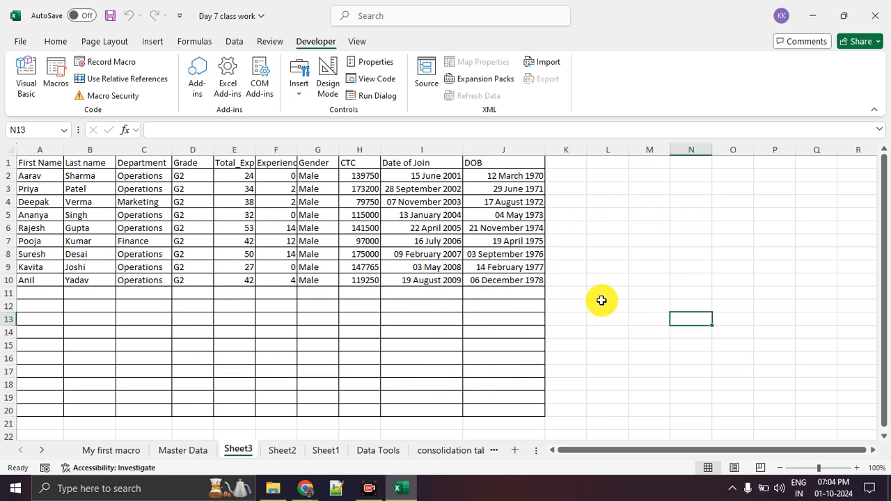
click(585, 298)
drag(590, 300, 18, 293)
click(609, 354)
drag(571, 295, 25, 288)
drag(587, 298, 603, 427)
click(678, 365)
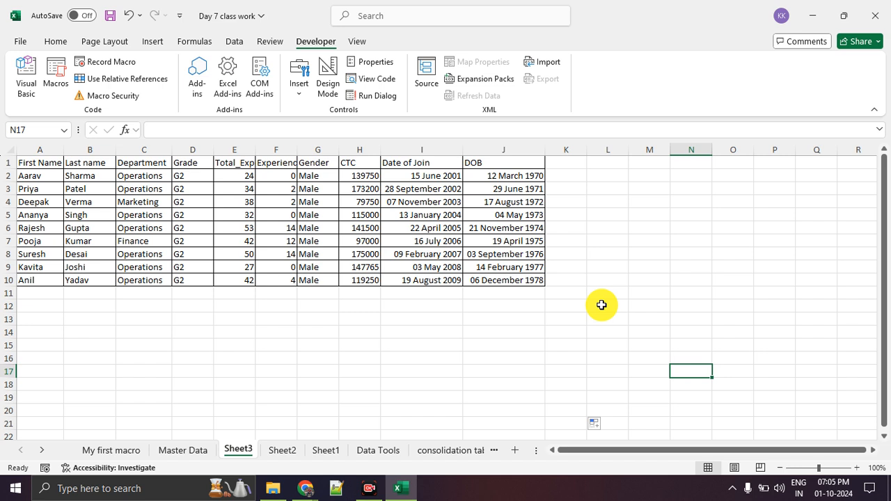
- Return to the Master Data sheet and clear the range selection
click(191, 450)
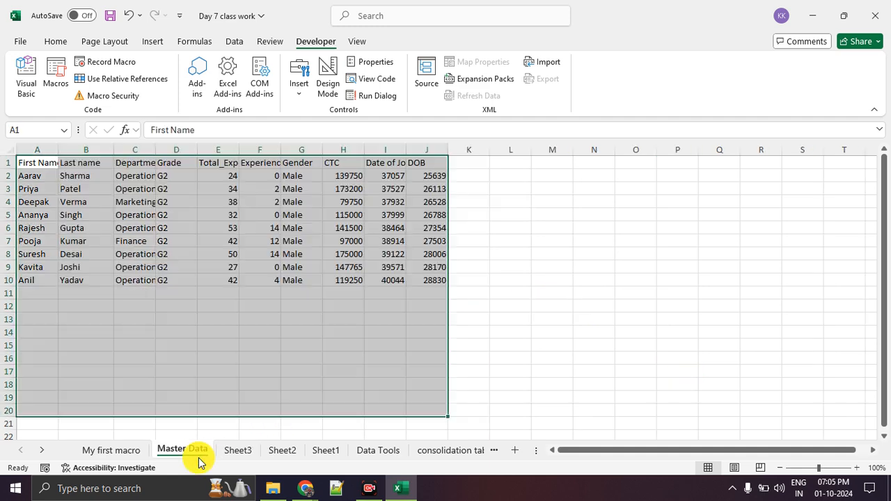
click(208, 324)
drag(34, 178, 424, 280)
key(ctrl+c)
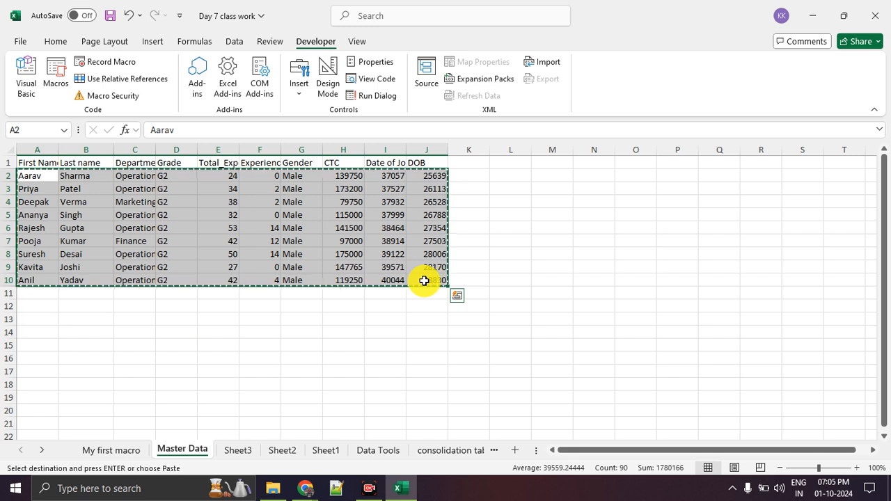
click(40, 295)
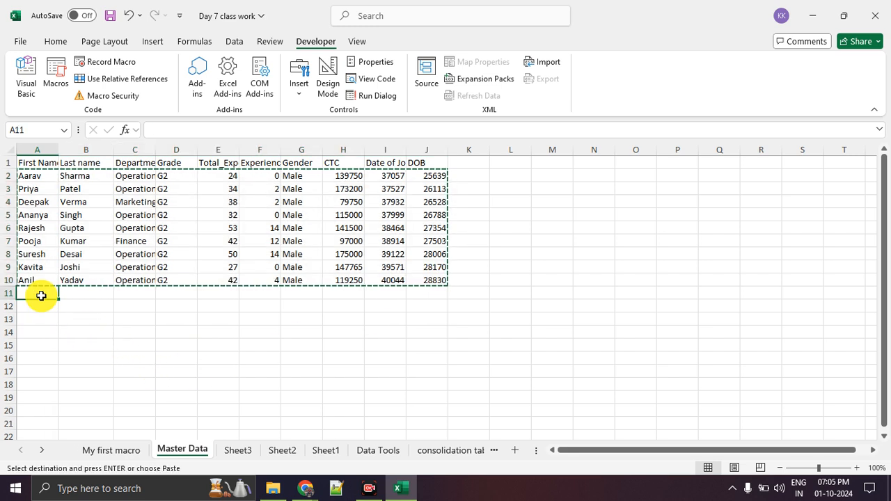
key(Escape)
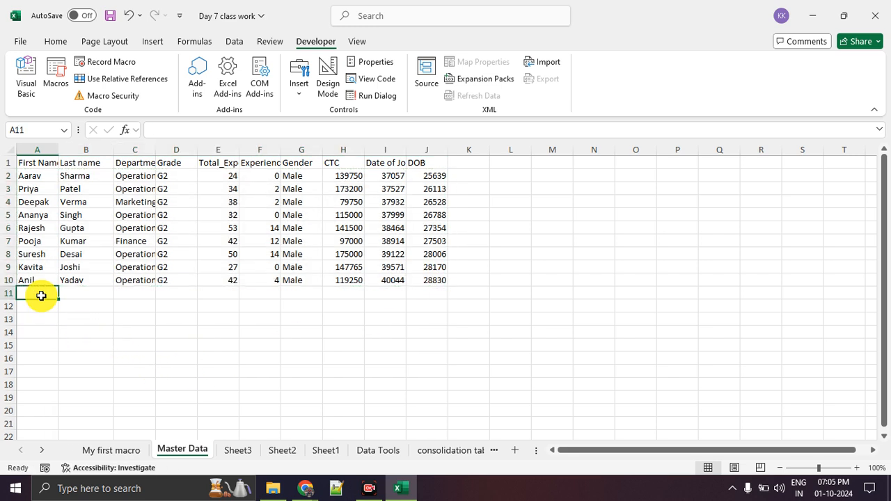
drag(39, 175, 441, 281)
key(ctrl+c)
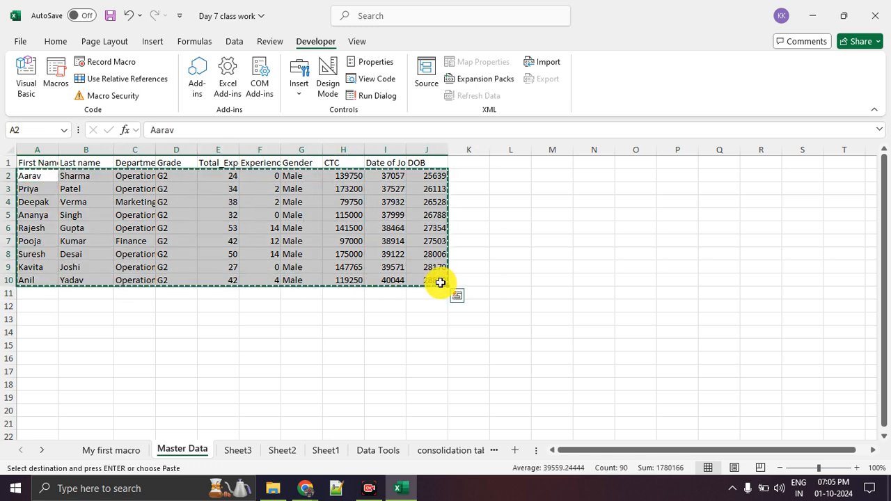
click(35, 302)
click(44, 293)
key(Escape)
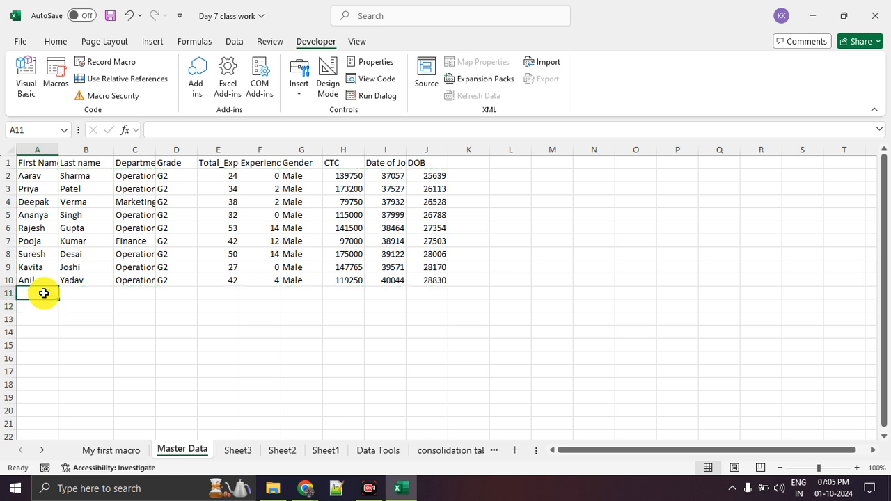
- Copy the records A7:J10 and paste them below the table at A11 and A15
drag(40, 243, 409, 274)
key(ctrl+c)
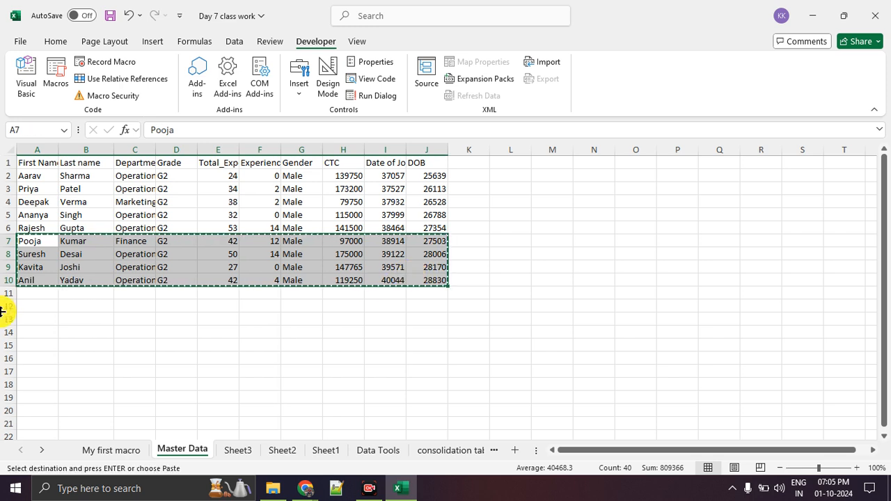
click(45, 293)
key(ctrl+v)
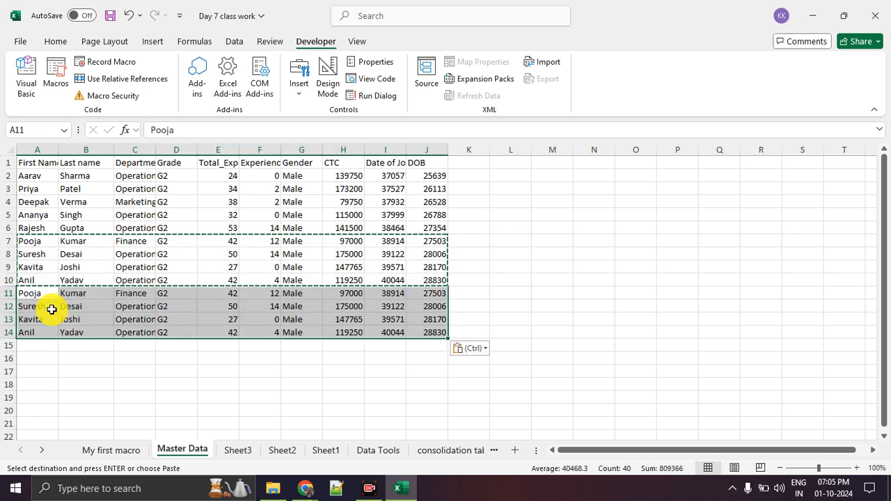
click(42, 345)
key(ctrl+v)
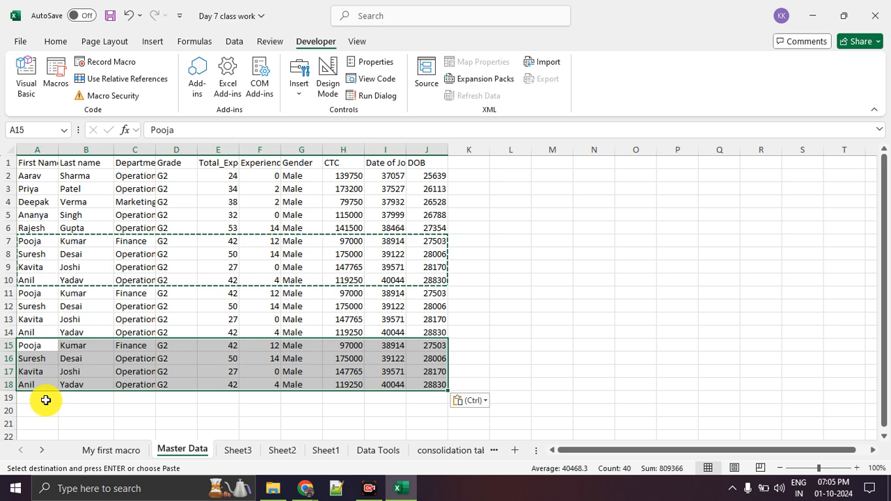
- Paste the same copied records again at A19 and A23, extending the Master Data table to row 26
click(45, 400)
key(ctrl+v)
scroll(65, 334, down, 2)
click(40, 372)
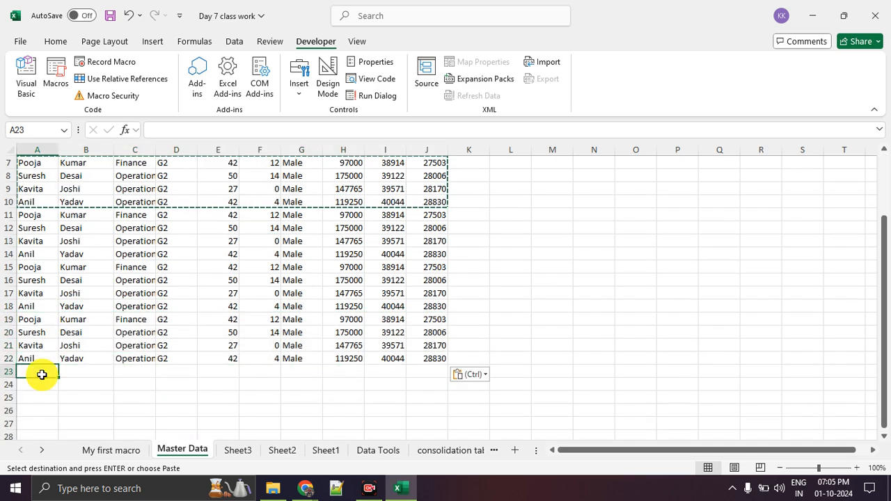
key(ctrl+v)
scroll(112, 357, down, 1)
key(Escape)
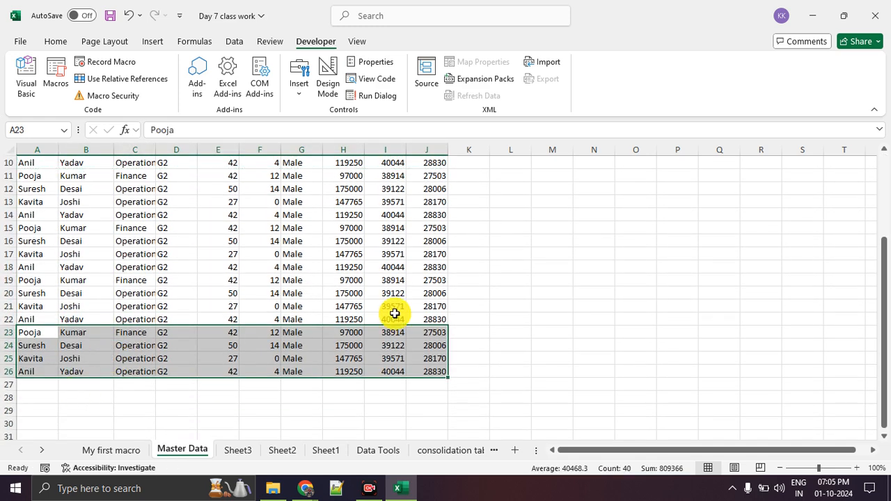
click(543, 280)
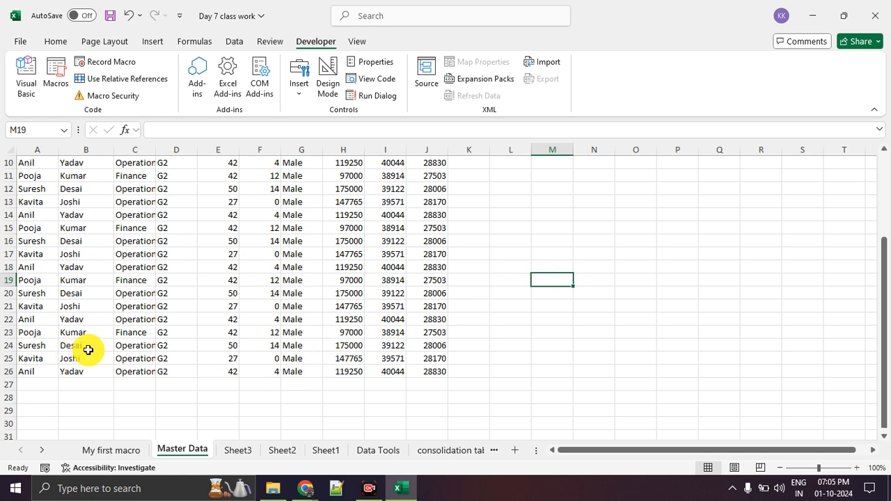
scroll(88, 349, up, 3)
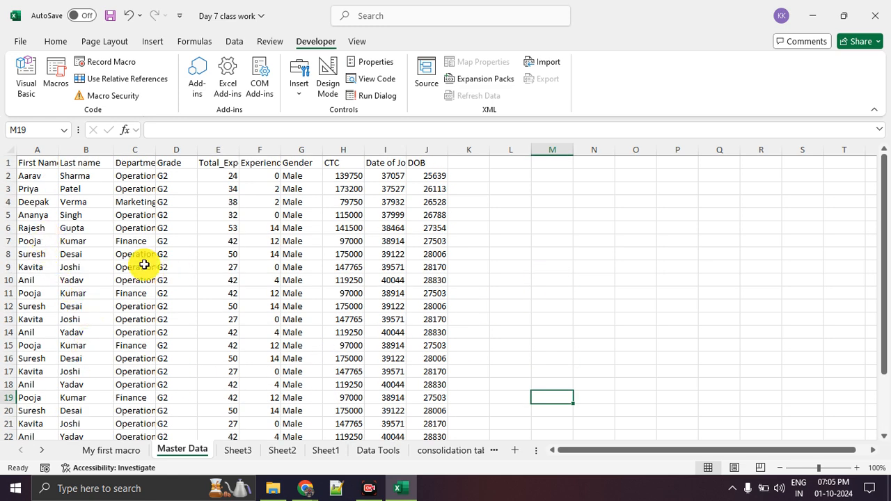
scroll(97, 244, down, 4)
click(48, 344)
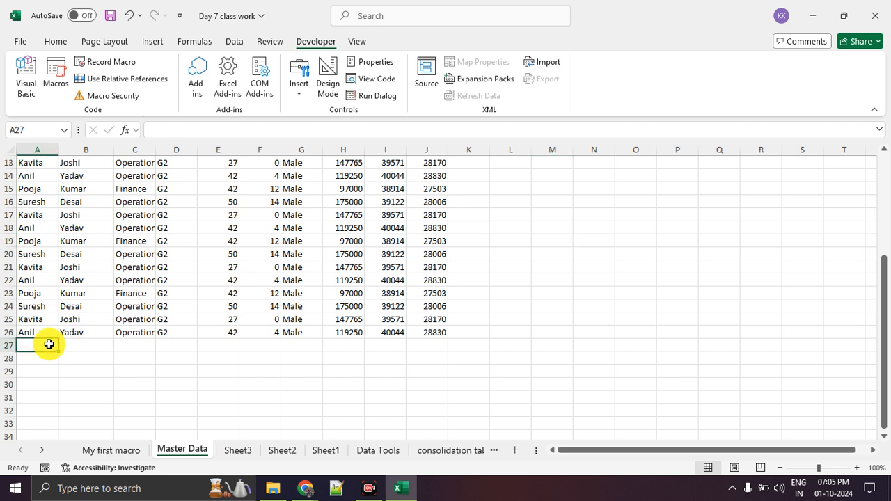
text(vjhsadj)
key(BackSpace)
key(BackSpace)
key(BackSpace)
key(BackSpace)
key(BackSpace)
key(BackSpace)
key(BackSpace)
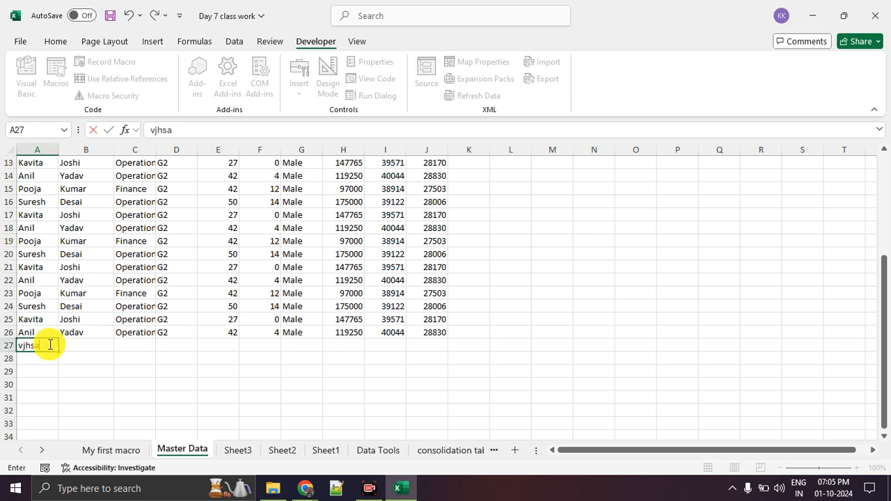
key(Escape)
click(160, 382)
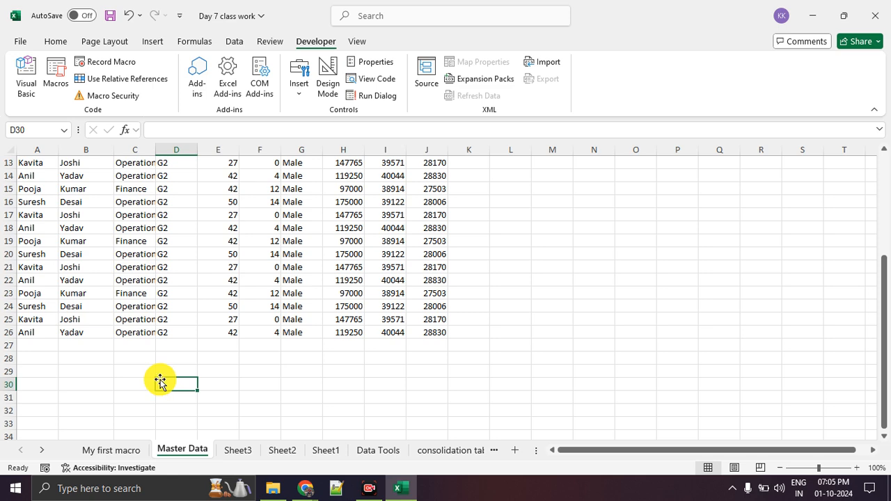
- Run the HRDATCLEANING macro on the extended Master Data table and check the last bordered row on the generated sheet
scroll(160, 381, up, 4)
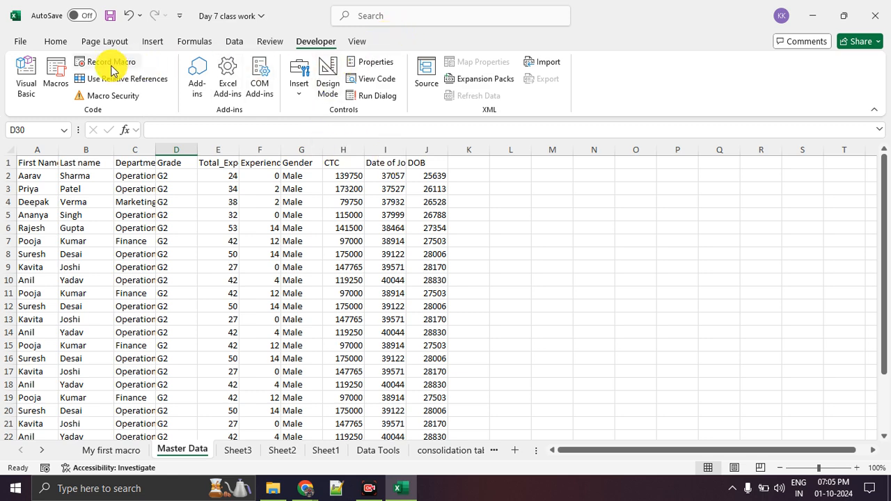
click(62, 78)
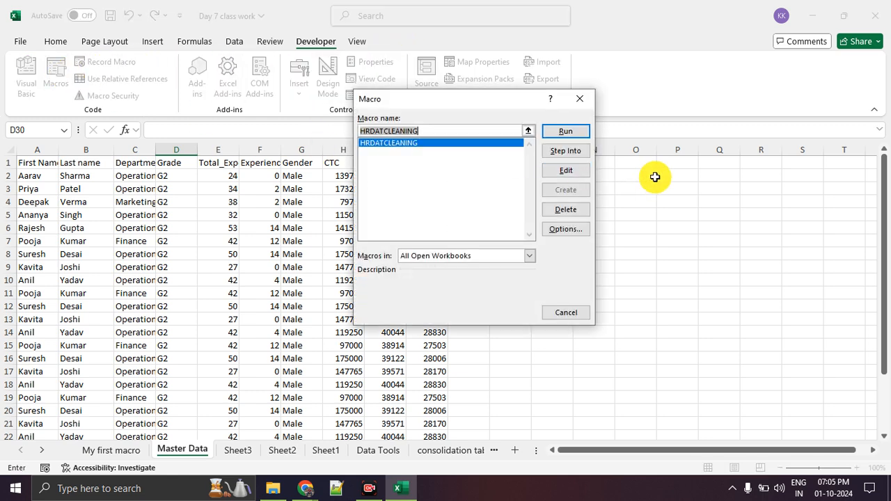
click(565, 132)
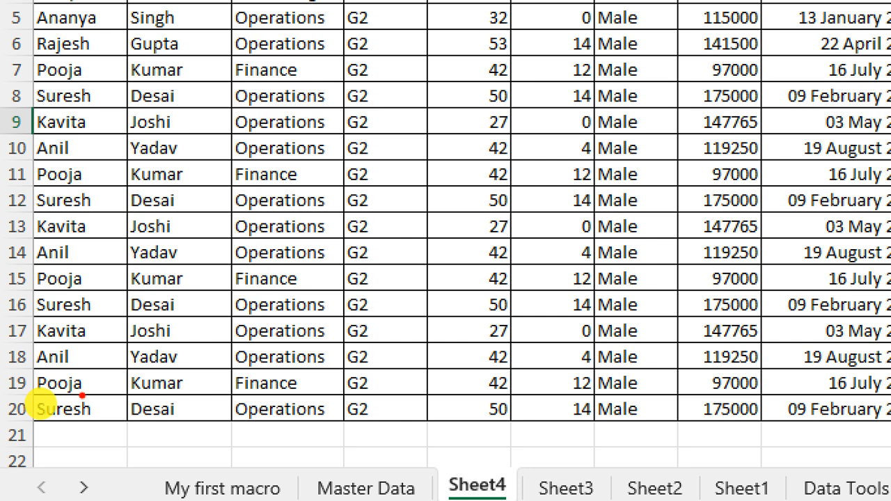
mouse_move(87, 391)
mouse_down()
mouse_move(10, 411)
mouse_move(209, 437)
mouse_move(62, 404)
mouse_up()
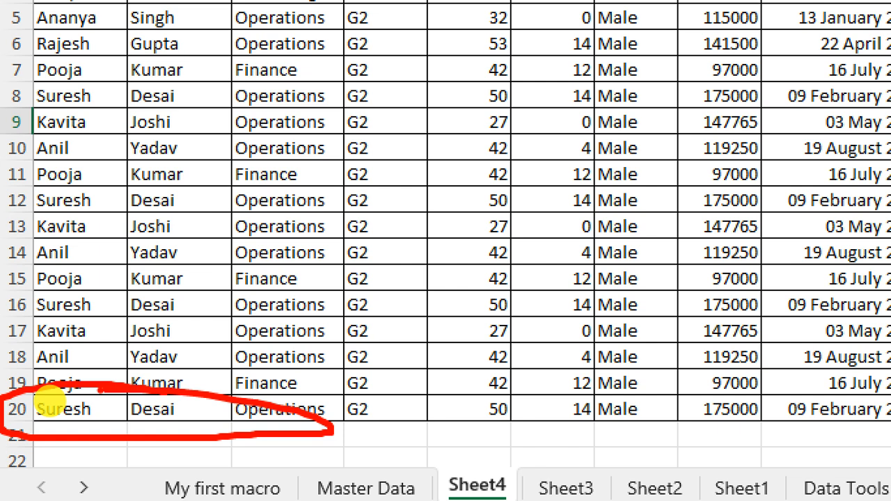
- Return to the Master Data sheet and examine which rows the macro copies and which records lie below row 20
click(352, 492)
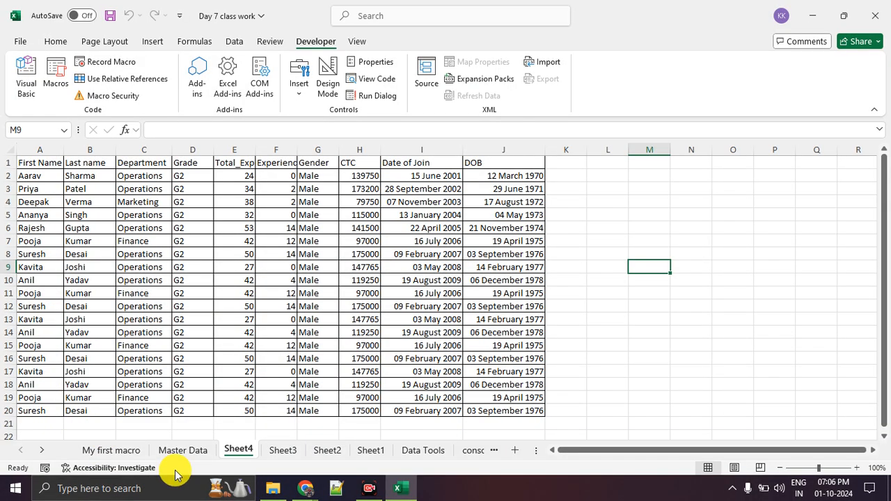
click(121, 345)
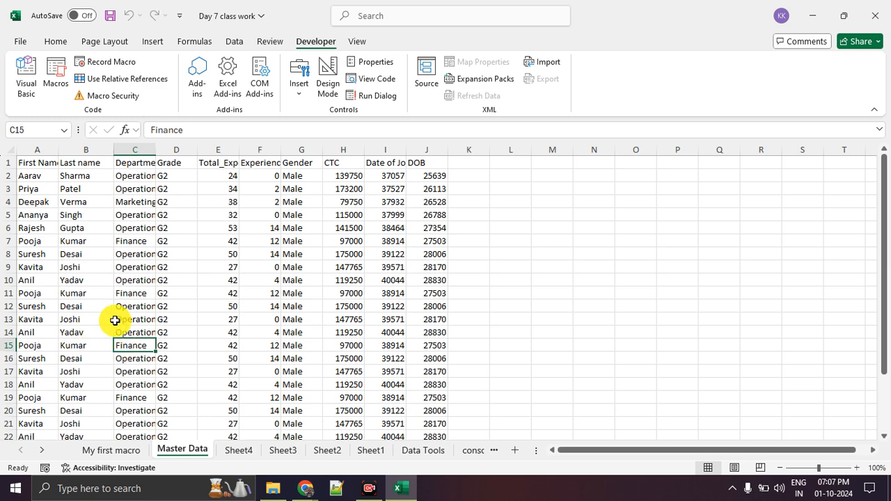
drag(20, 162, 438, 422)
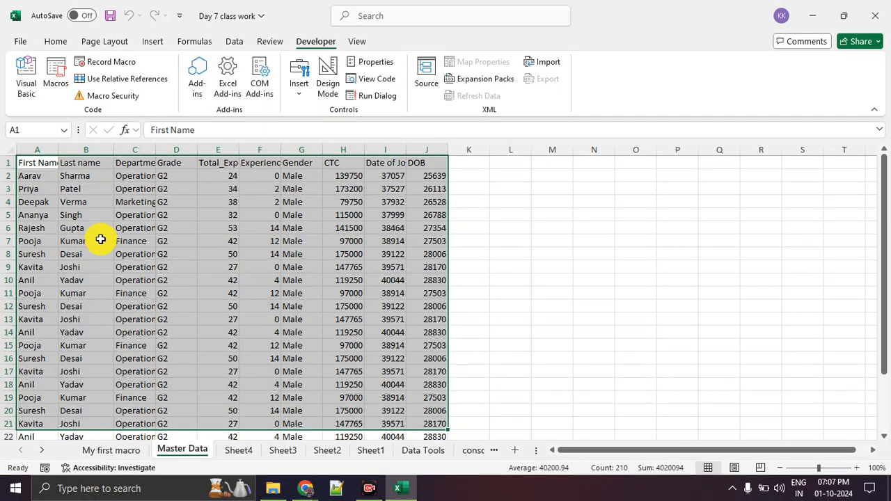
mouse_move(52, 139)
mouse_down()
mouse_move(8, 307)
mouse_move(8, 424)
mouse_move(94, 437)
mouse_move(392, 435)
mouse_move(473, 313)
mouse_move(455, 159)
mouse_move(29, 145)
mouse_up()
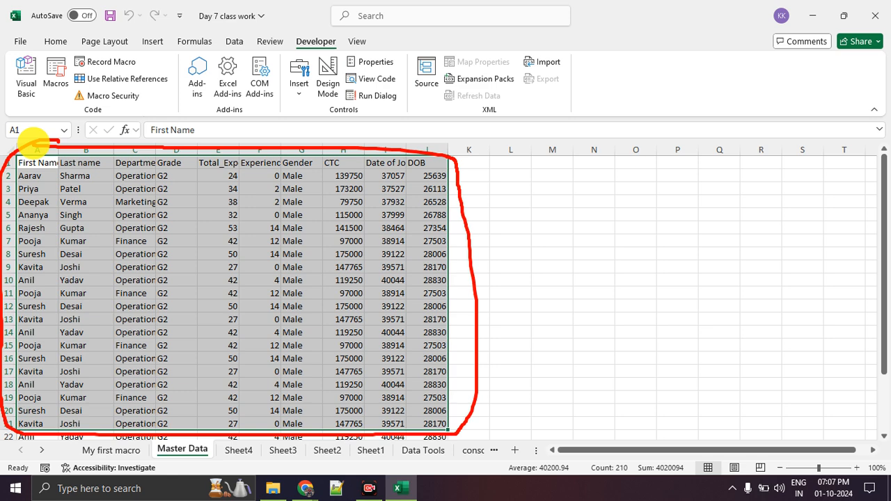
click(133, 252)
drag(72, 189, 400, 301)
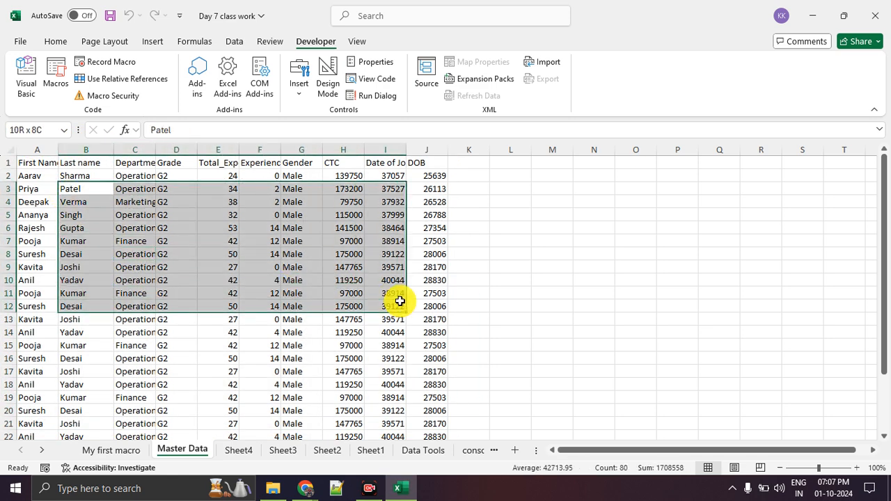
scroll(400, 301, down, 4)
drag(109, 229, 371, 331)
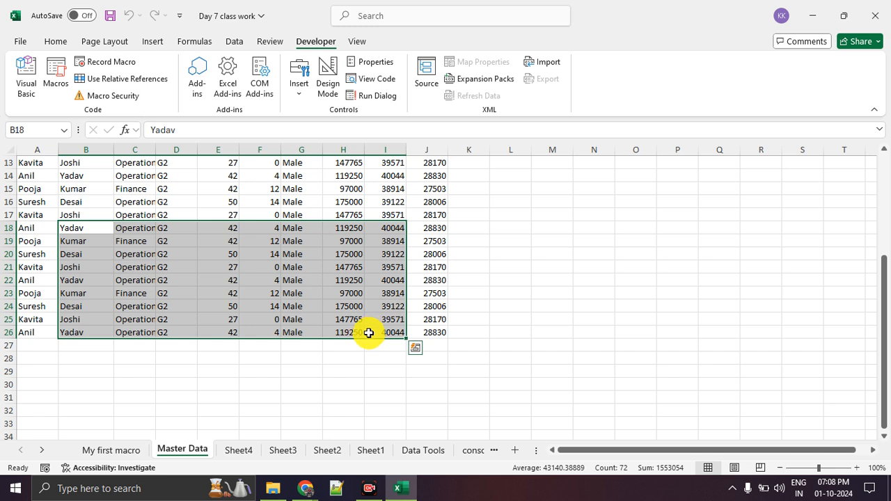
click(319, 411)
scroll(318, 411, up, 4)
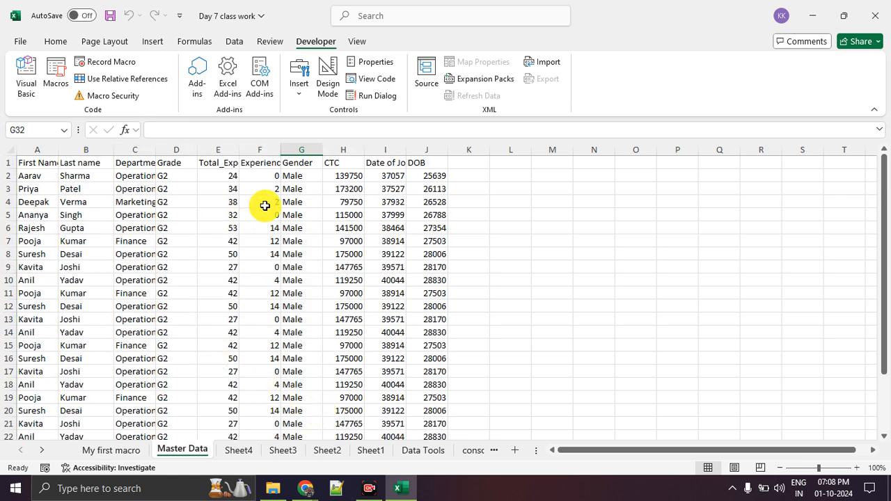
- Widen column A of the Master Data sheet to fit the full First Name header
scroll(262, 246, down, 2)
scroll(262, 245, up, 2)
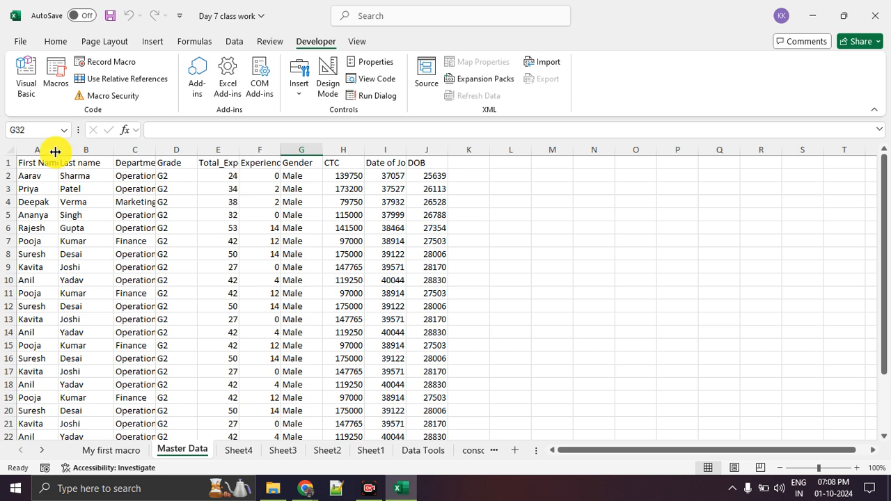
drag(55, 151, 84, 151)
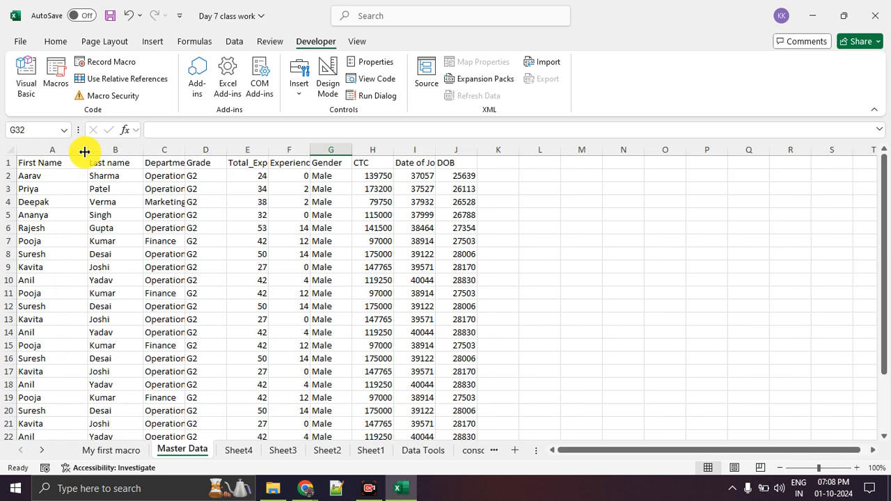
scroll(74, 162, down, 1)
scroll(84, 181, up, 1)
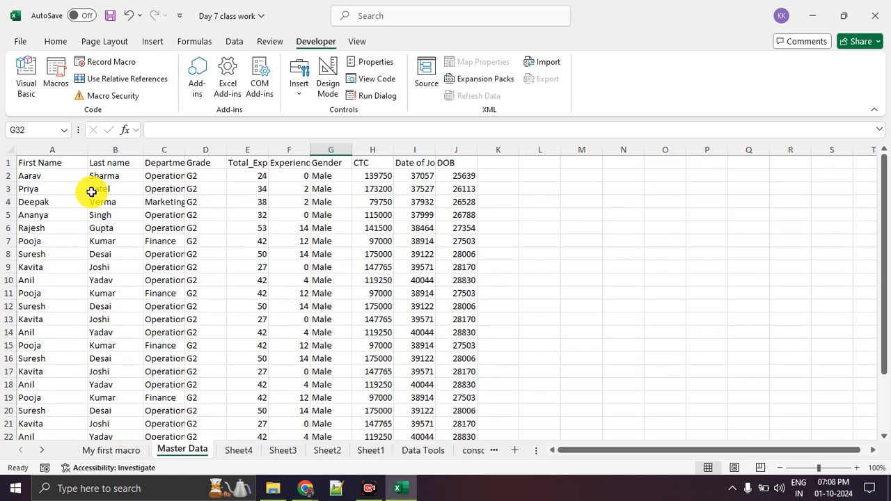
- Clear the records in rows 21 to 26 so the Master Data table ends at row 20
scroll(83, 205, down, 3)
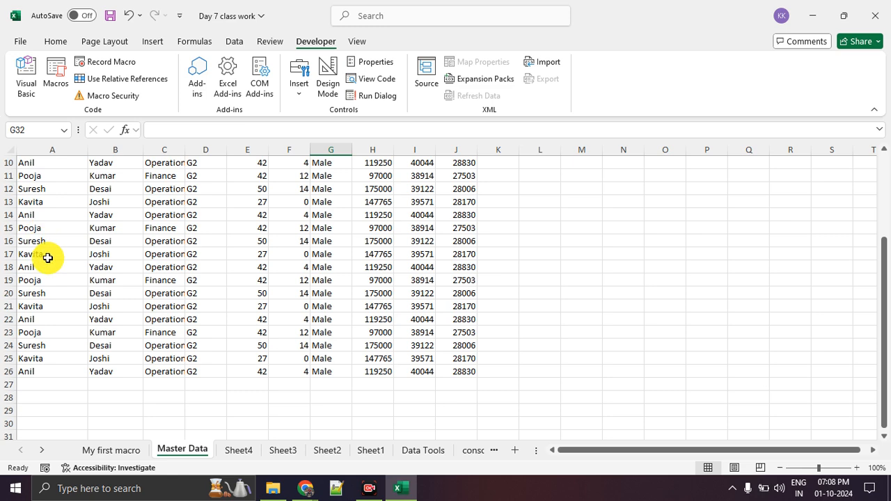
drag(59, 305, 571, 425)
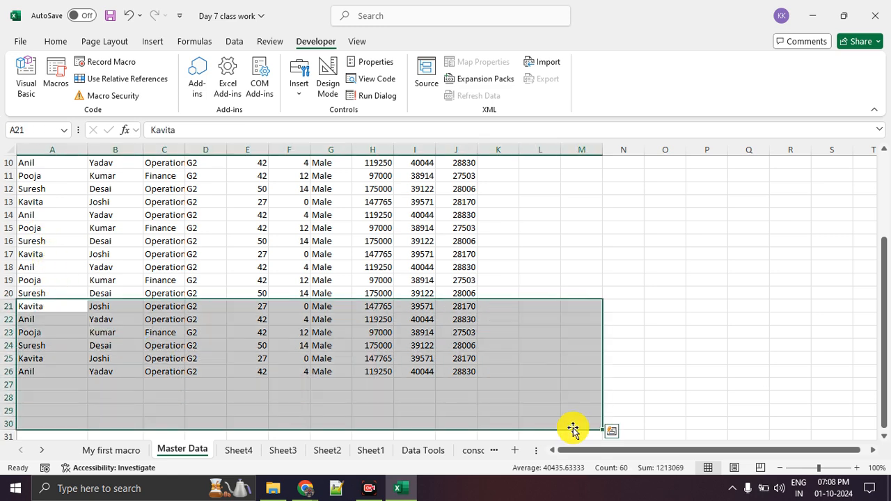
key(Delete)
click(565, 267)
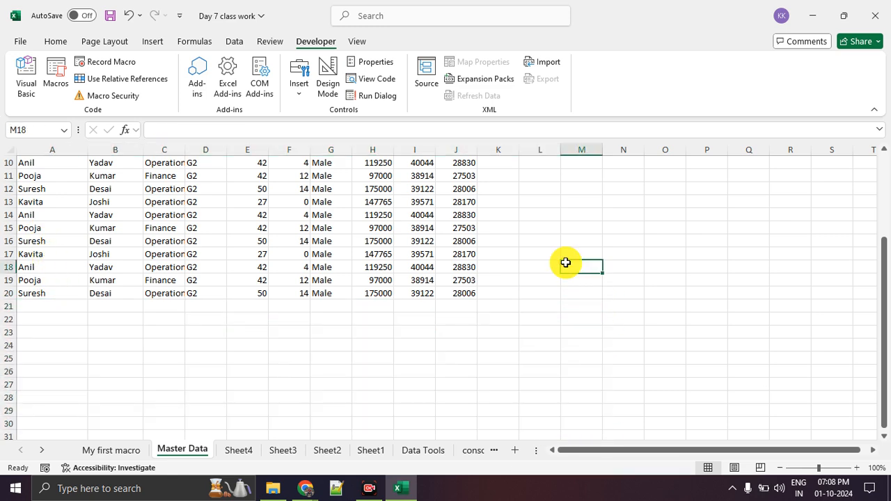
- Extend a selection from the First Name header down to the column's last entry, then clear the selection
scroll(497, 274, up, 3)
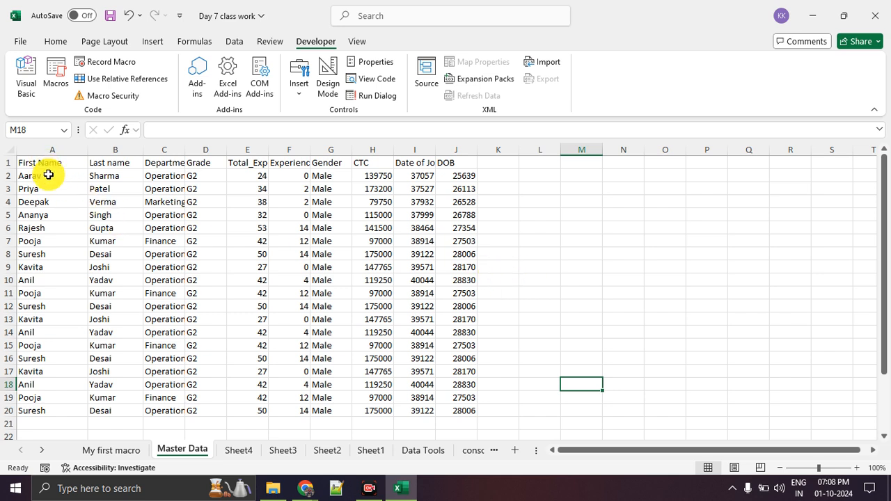
drag(49, 167, 464, 397)
click(554, 308)
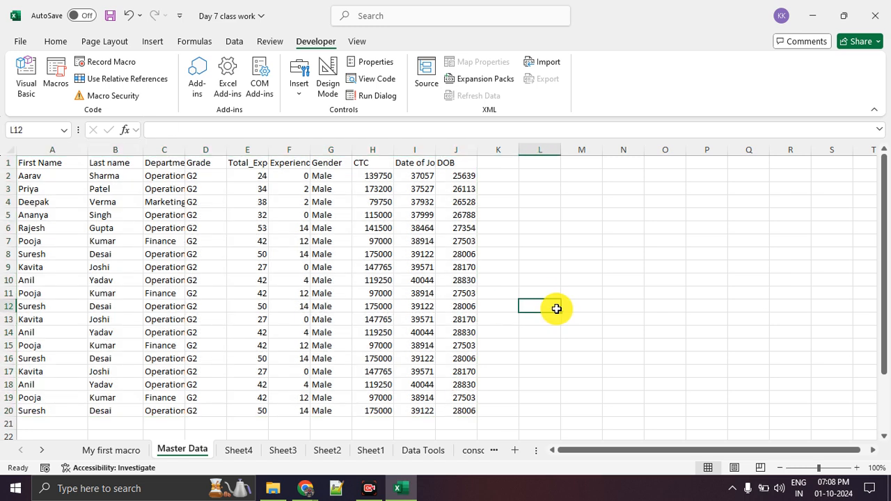
click(40, 165)
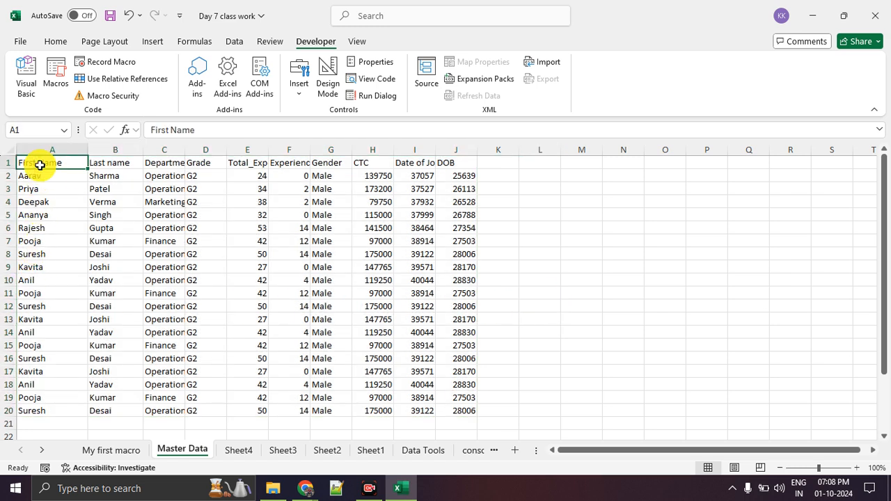
key(ctrl+shift+Down)
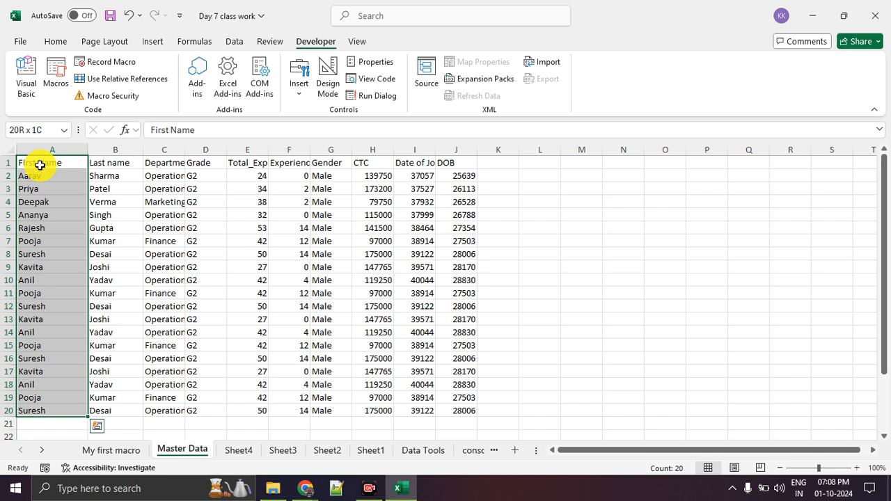
mouse_move(56, 159)
mouse_down()
mouse_move(69, 321)
mouse_move(85, 302)
mouse_up()
click(131, 373)
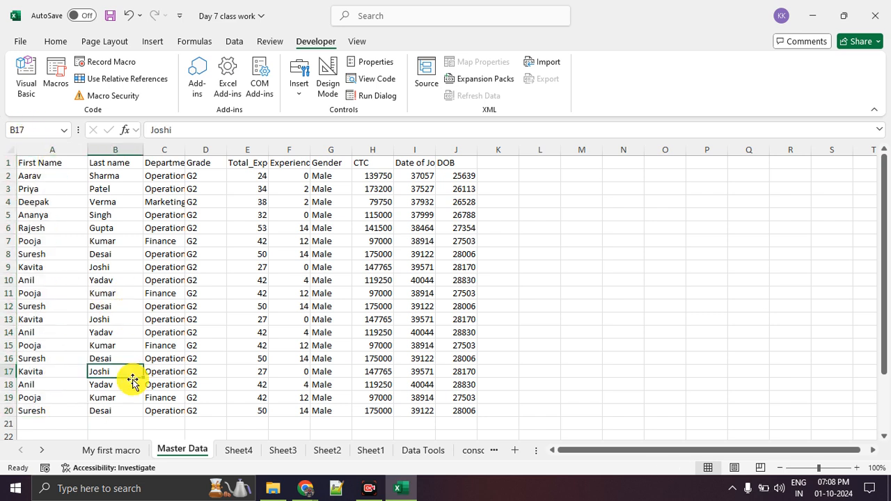
- Clear the records from row 17 downward and extend a selection from the First Name header to the column's last entry
mouse_move(63, 374)
mouse_down()
mouse_move(249, 430)
mouse_move(473, 431)
mouse_up()
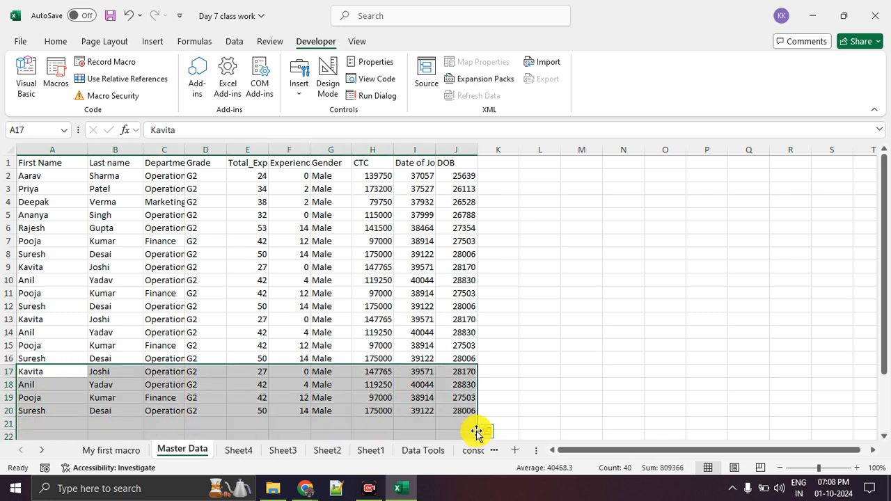
key(Delete)
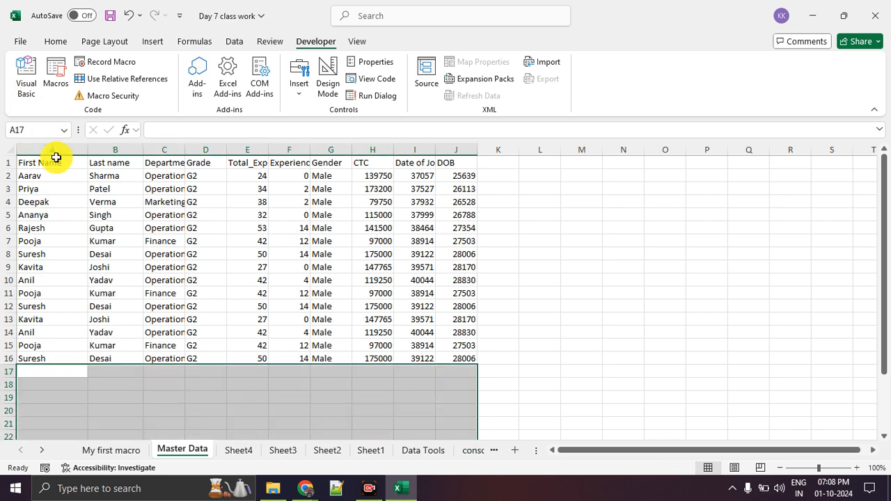
click(59, 165)
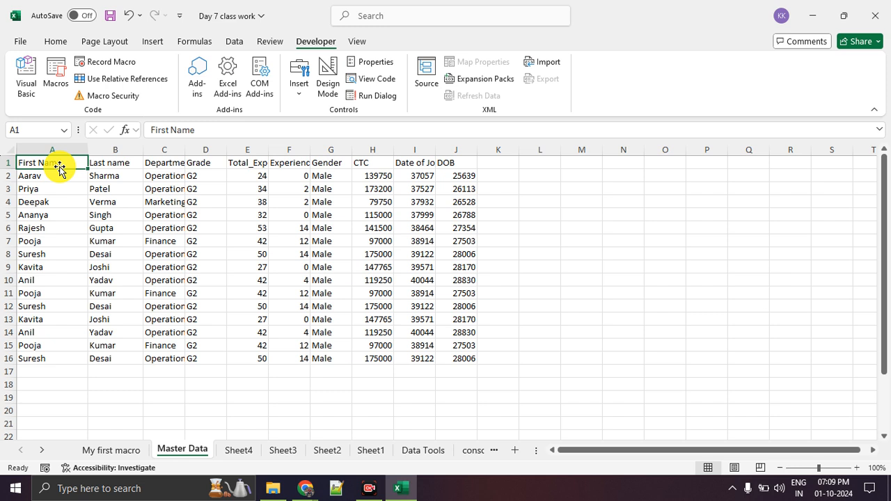
key(ctrl+shift+Down)
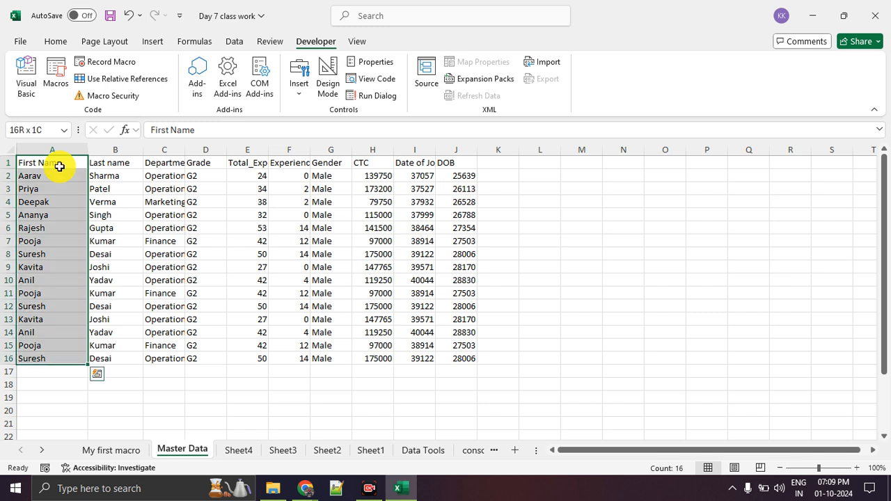
click(161, 395)
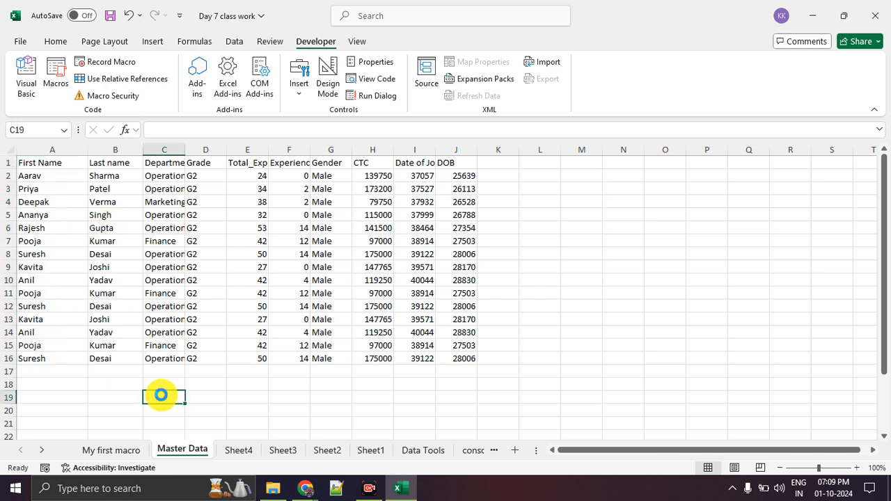
- Undo the clearing of the records in rows 17 to 20
key(ctrl+z)
key(ctrl+y)
click(161, 389)
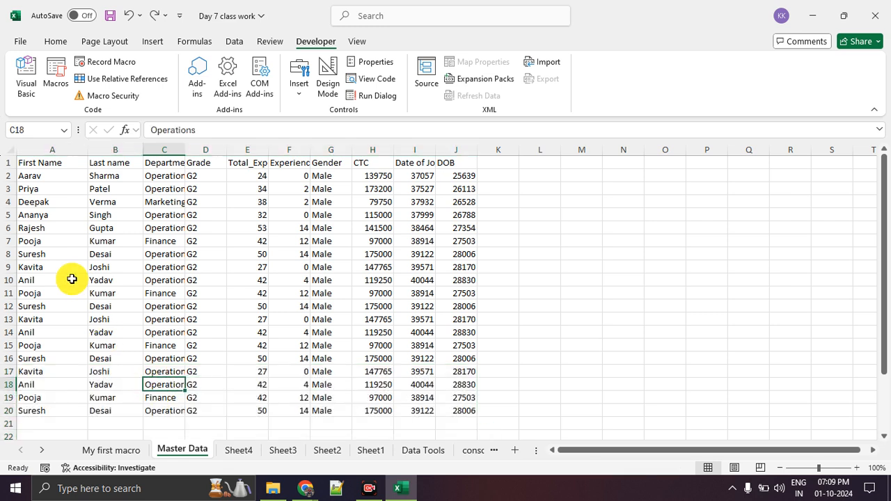
- Select the whole Master Data table A1:J20 by extending from the First Name header to the last filled row and column
click(54, 162)
key(ctrl+shift+Down)
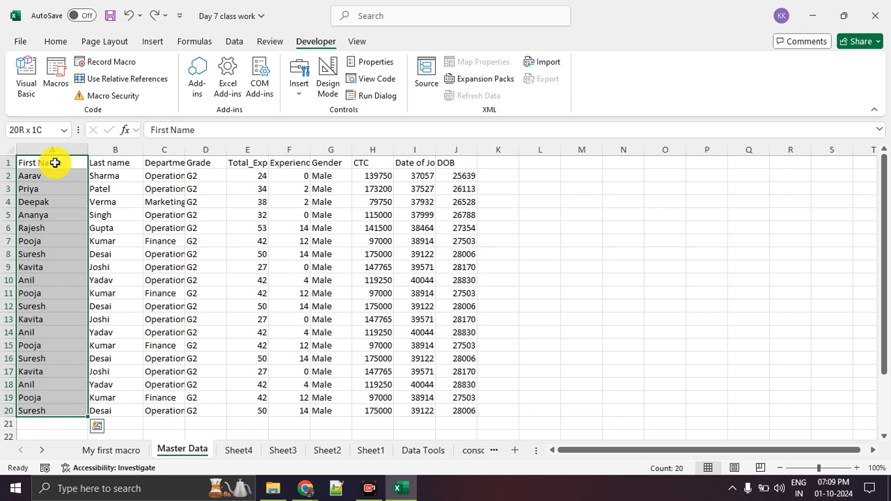
click(115, 227)
click(66, 160)
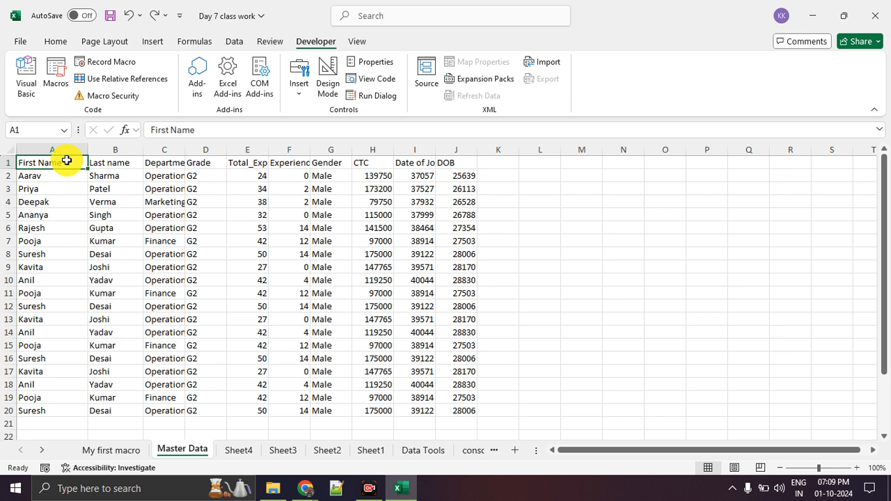
key(ctrl+shift+Down)
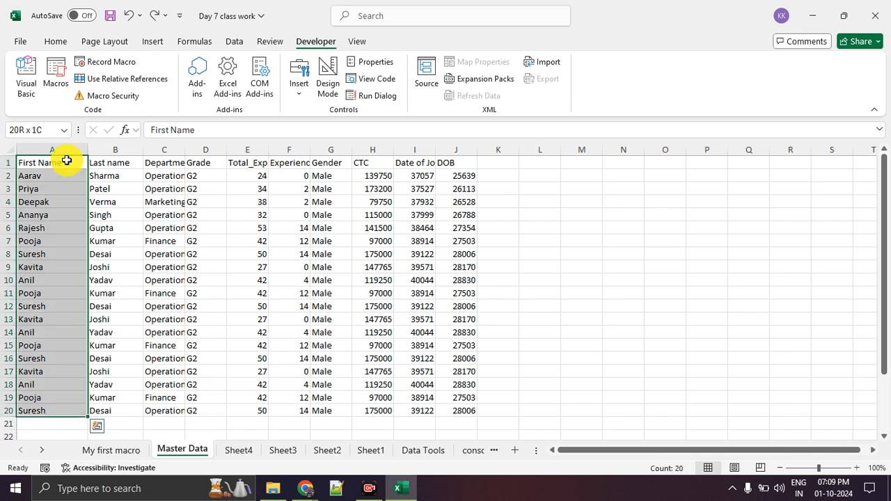
key(ctrl+shift+Right)
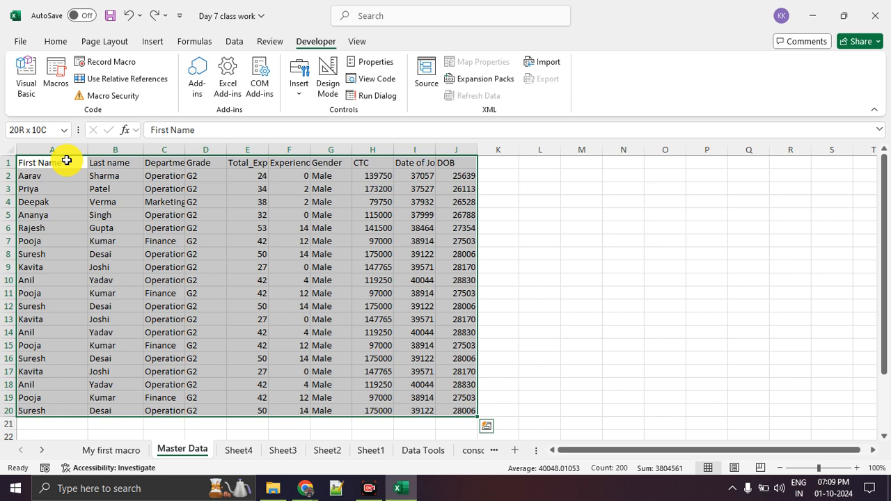
- Start recording a macro named HRdatacleaningdynamic with the shortcut letter w
click(550, 252)
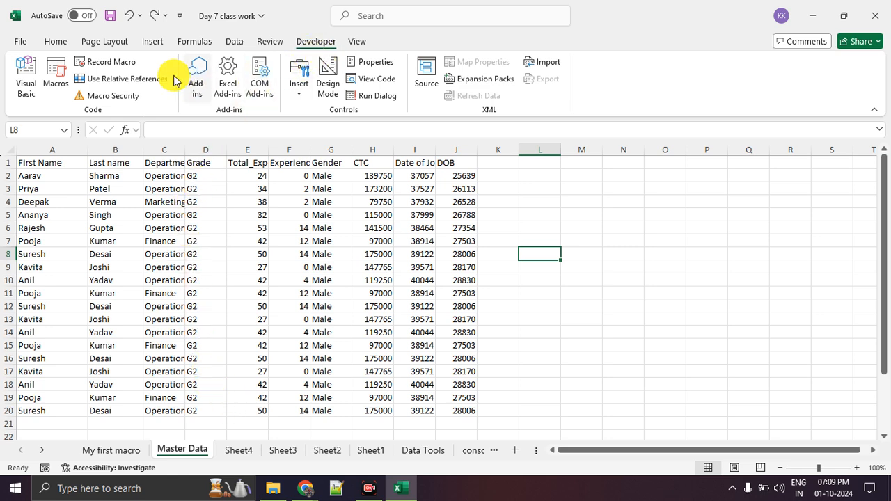
click(128, 65)
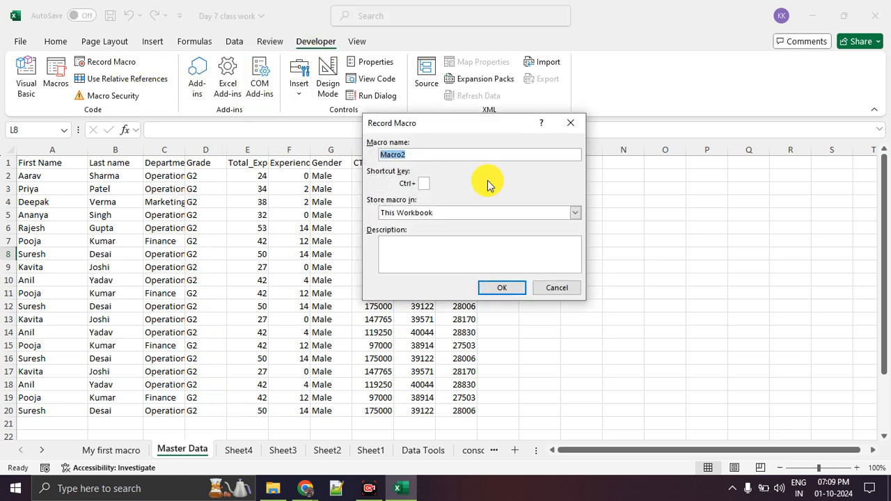
text(HR)
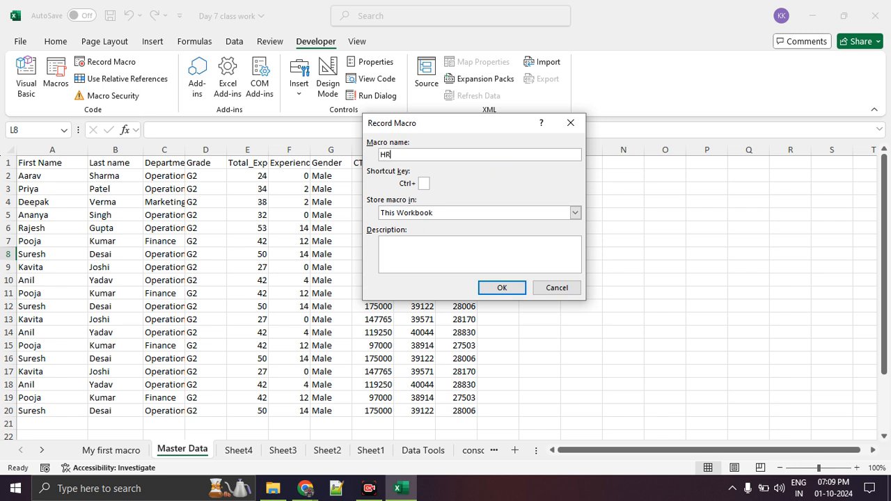
text(datacleaningr)
key(BackSpace)
text(dynamic)
click(426, 181)
text(w)
click(502, 289)
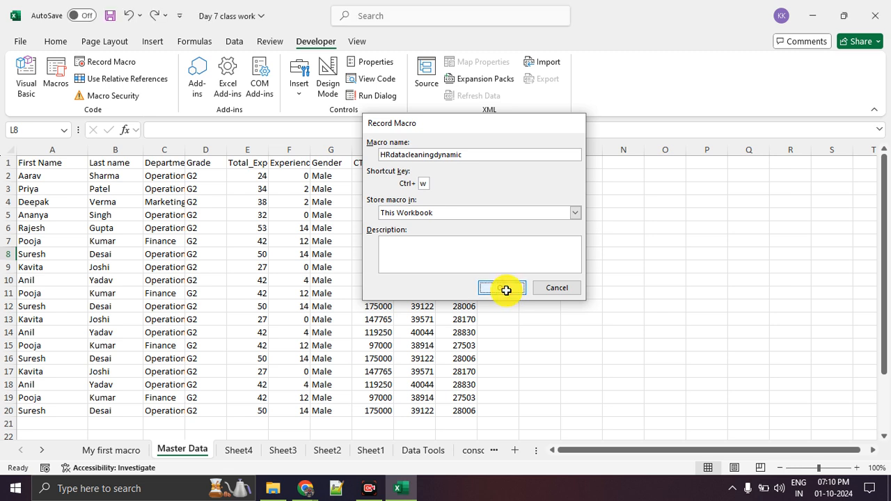
- Copy the whole Master Data table, extending from the First Name header to the last filled row and column, into a new sheet at A1
click(51, 165)
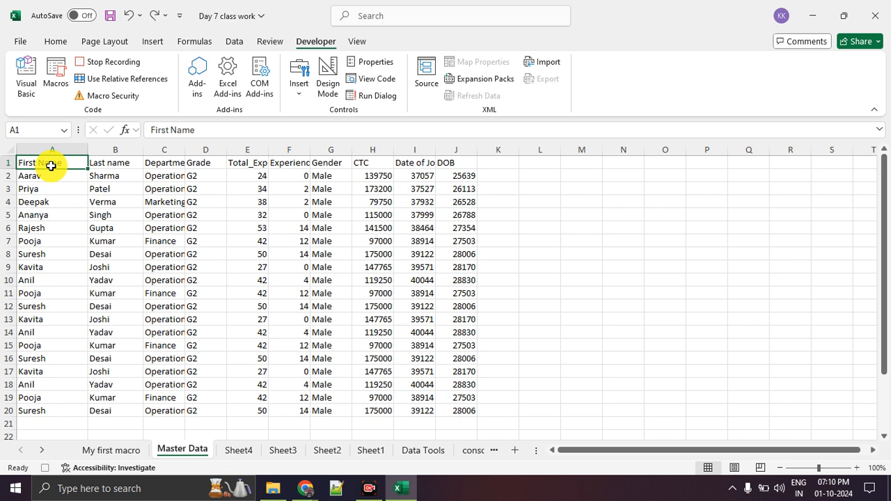
key(ctrl+shift+Down)
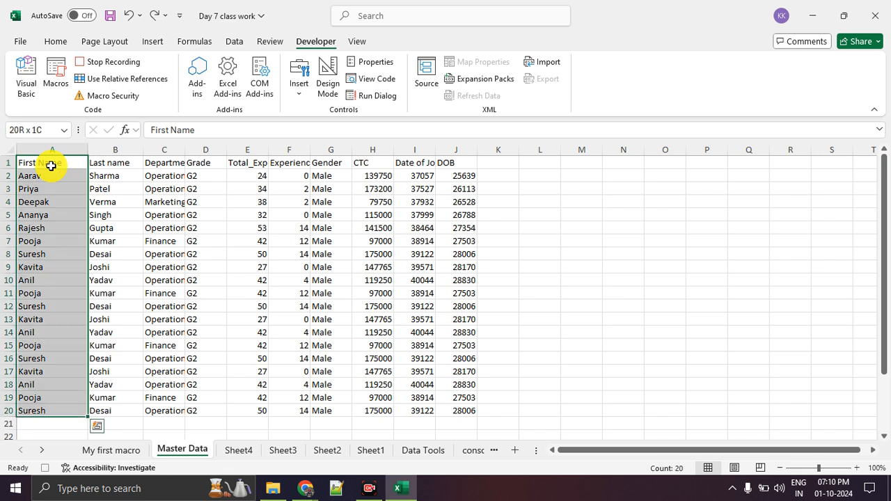
key(ctrl+shift+Right)
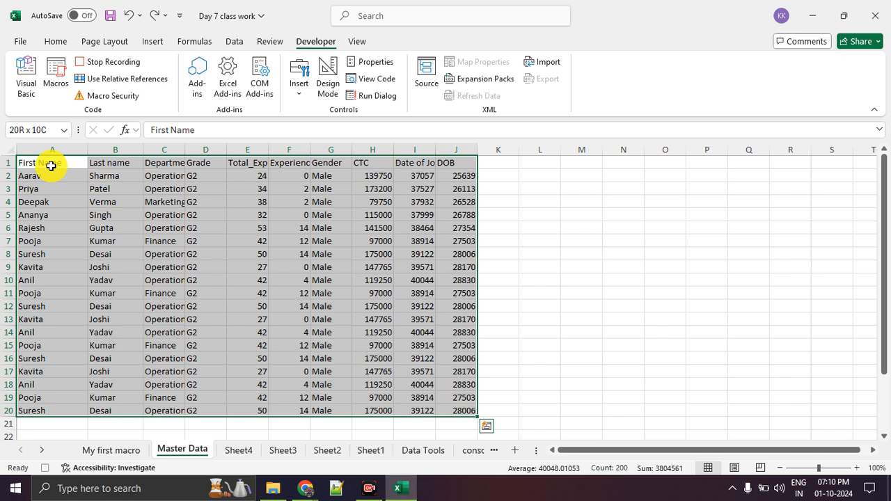
key(ctrl+c)
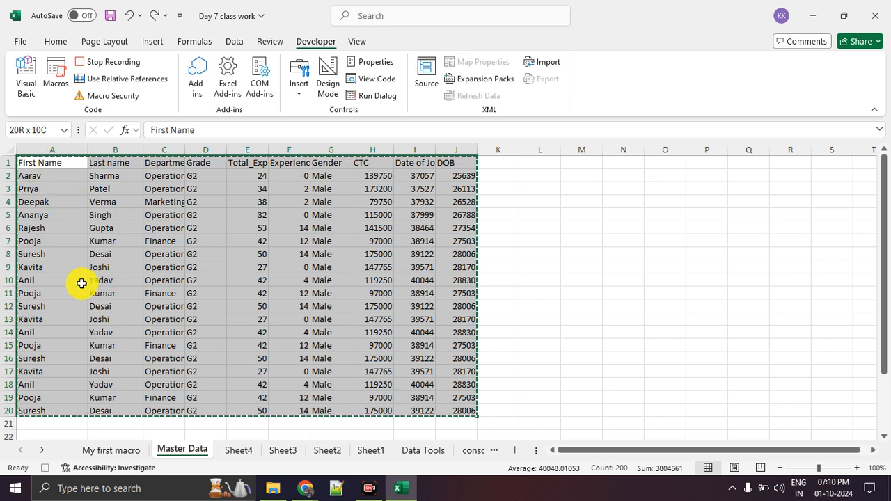
click(514, 450)
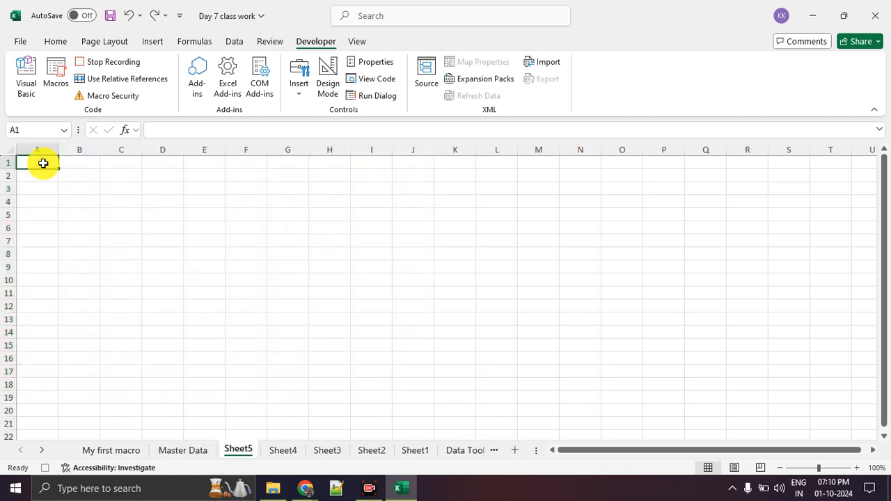
key(ctrl+v)
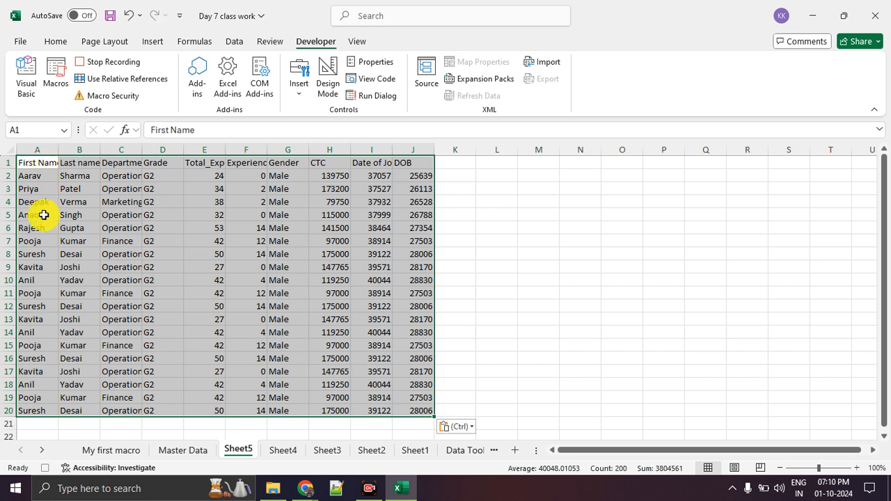
- Format the First Name column as Text, from its header down to the last filled row
click(55, 177)
click(43, 162)
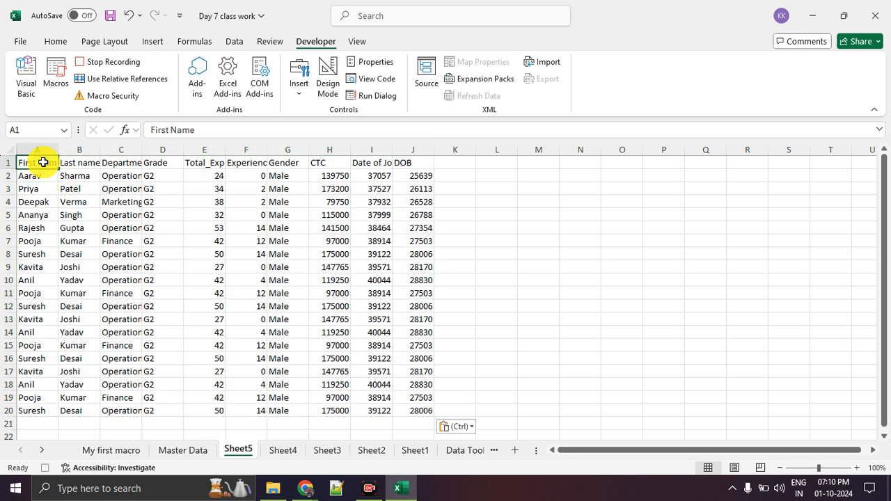
key(ctrl+shift+Down)
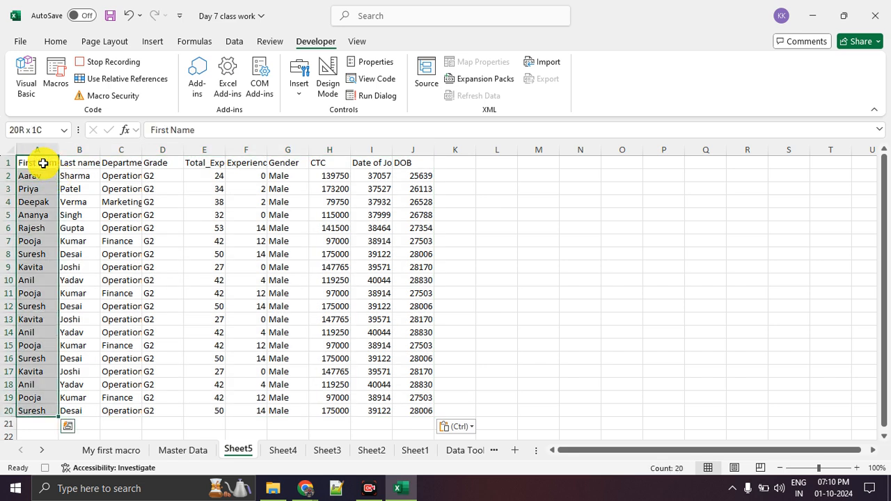
right_click(51, 193)
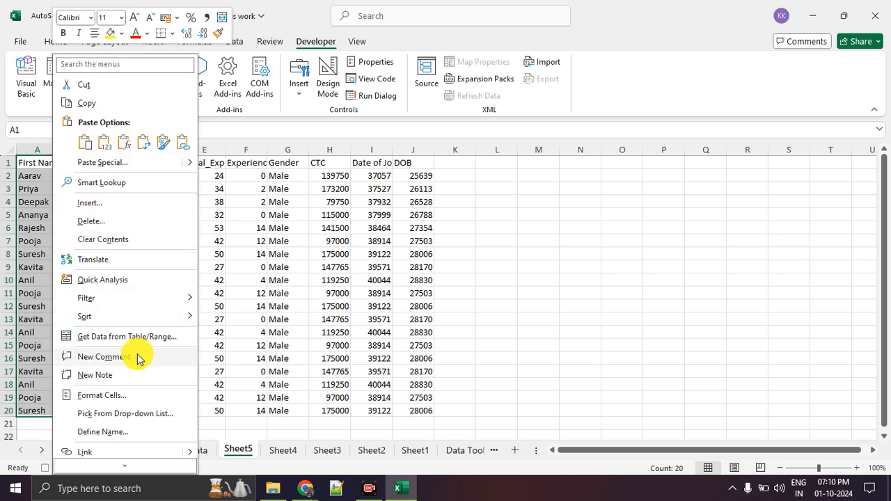
click(128, 398)
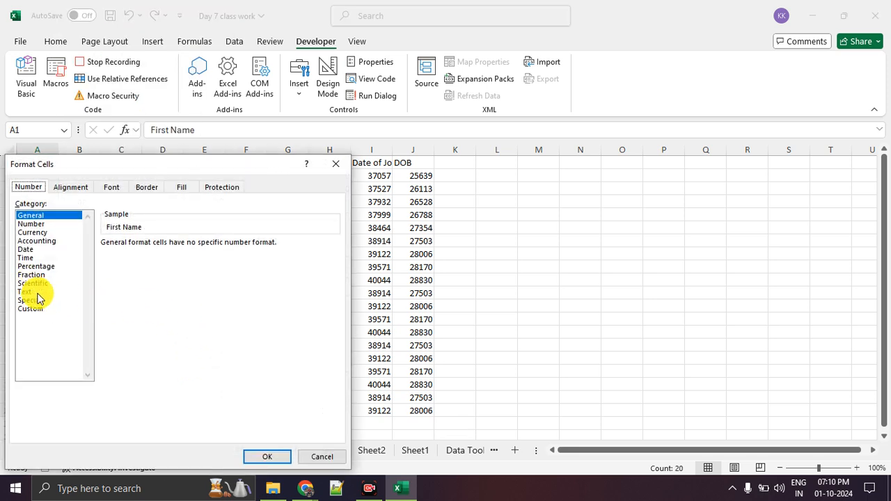
click(35, 292)
click(267, 457)
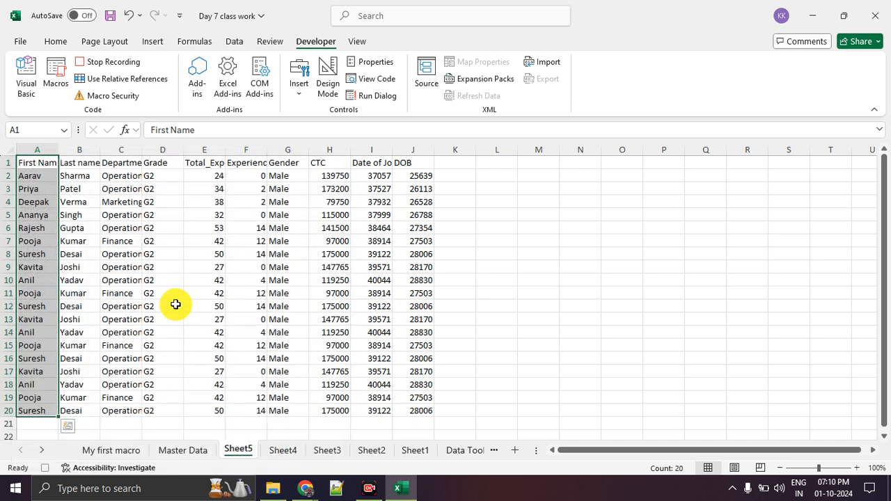
- Format the Last name column as Text, from its header down to the last filled row
click(83, 165)
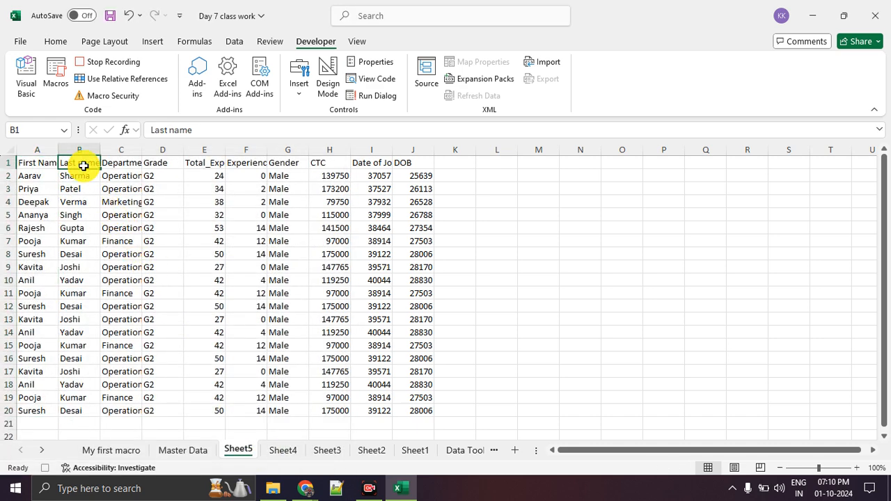
key(ctrl+shift+Down)
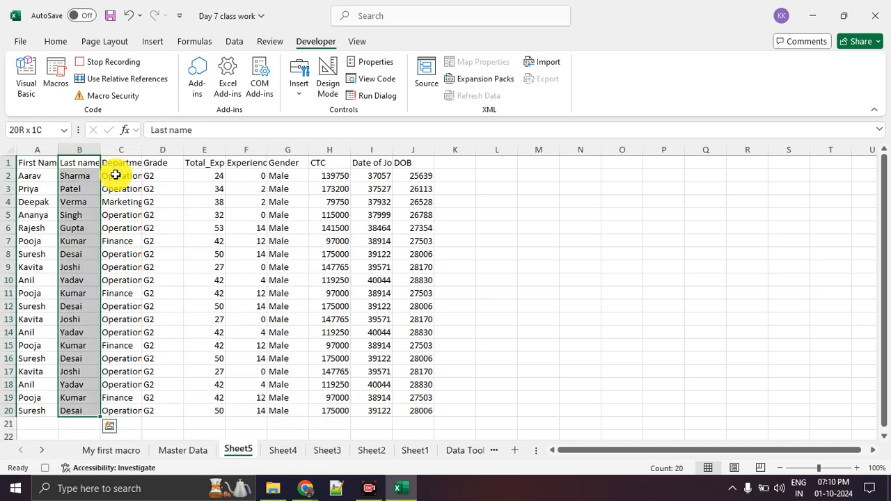
right_click(90, 193)
click(184, 402)
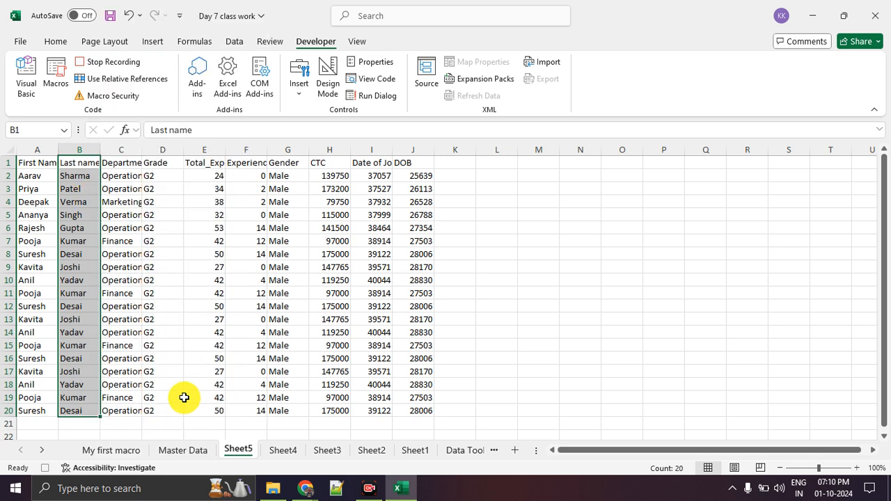
click(35, 292)
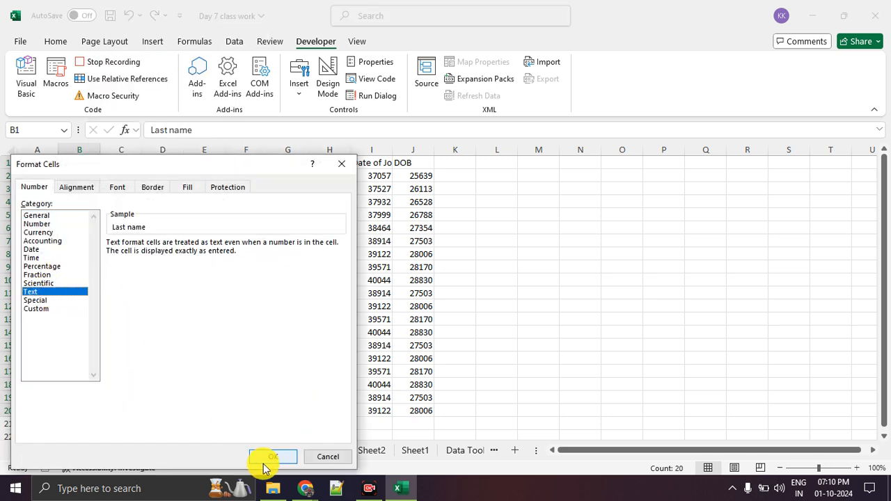
click(268, 459)
- Format the DOB column, from its header to the last filled row, as Date with the type *14 March 2012
click(424, 164)
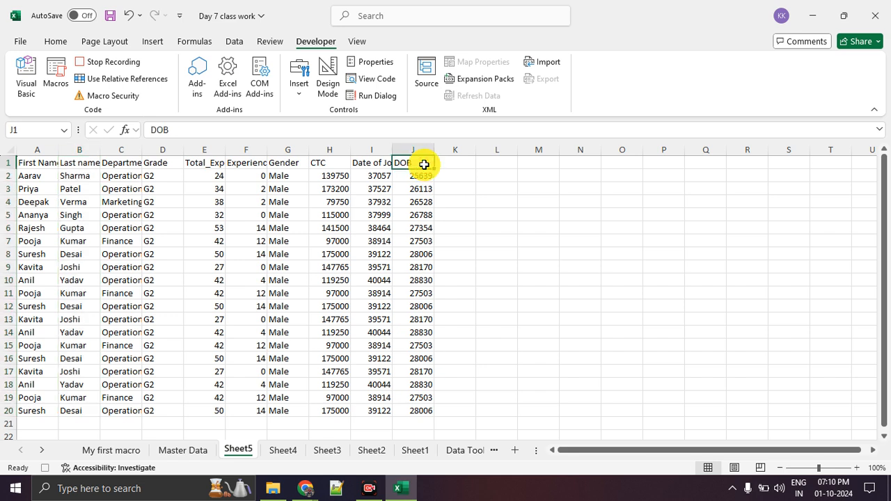
key(ctrl+shift+Down)
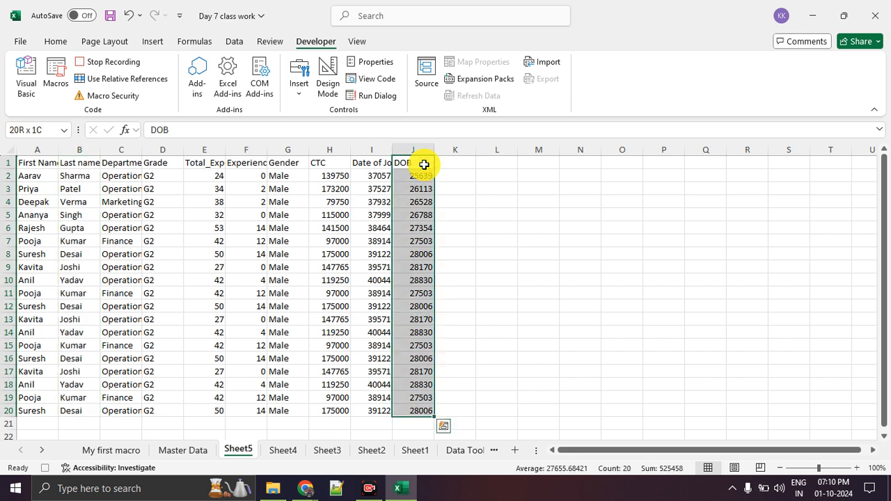
right_click(424, 189)
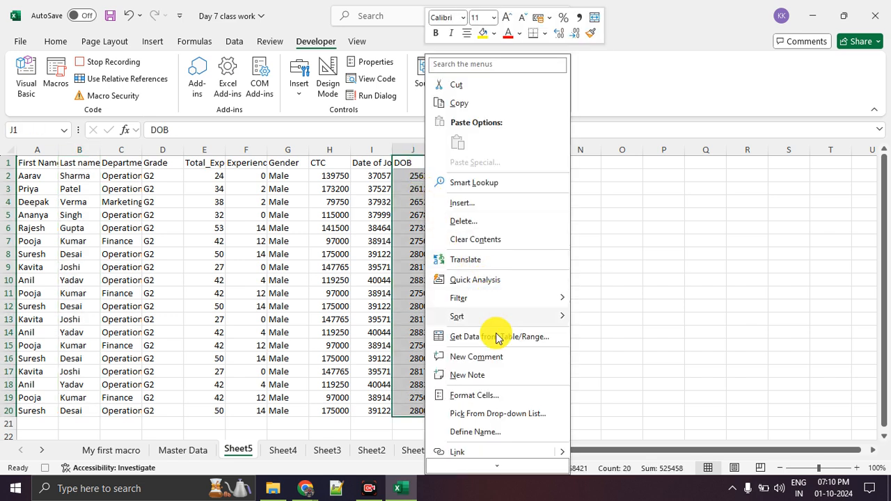
click(487, 395)
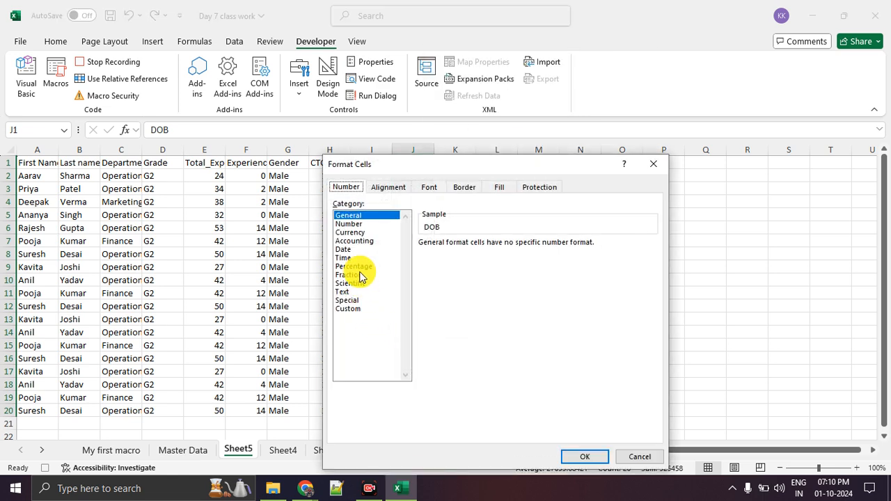
click(348, 250)
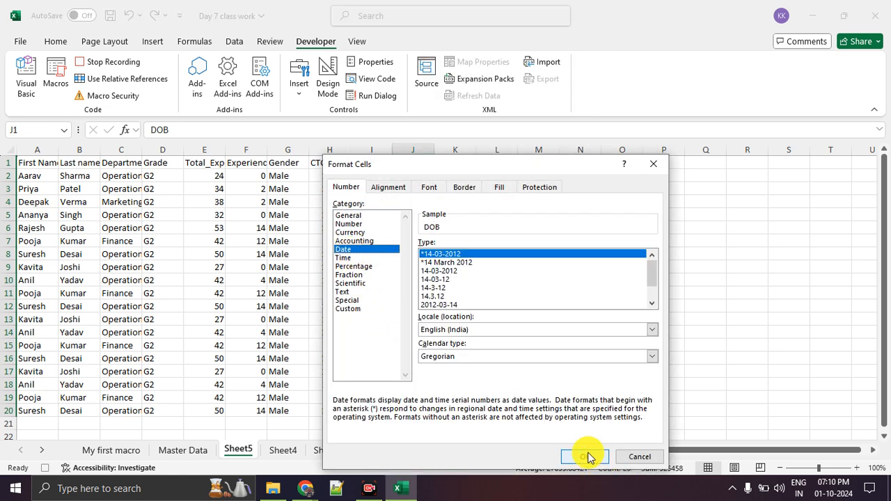
click(463, 263)
click(584, 456)
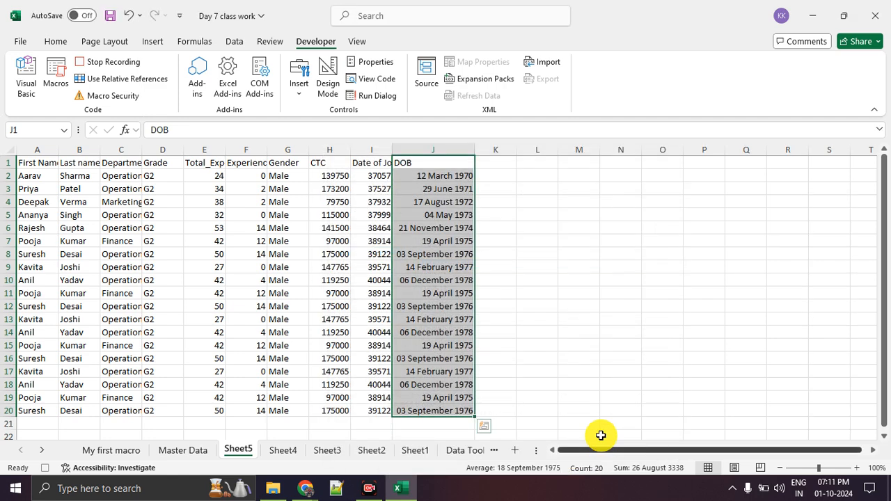
click(534, 289)
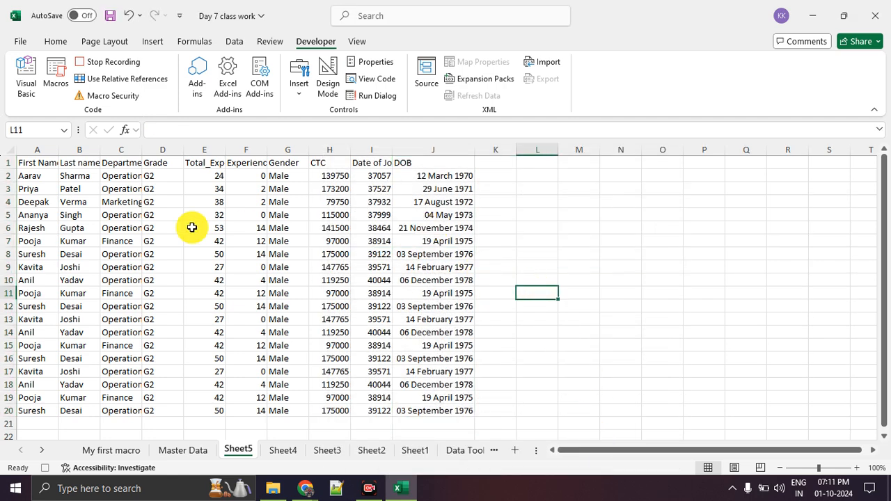
- Apply all borders to the entire pasted table in the new sheet
click(31, 163)
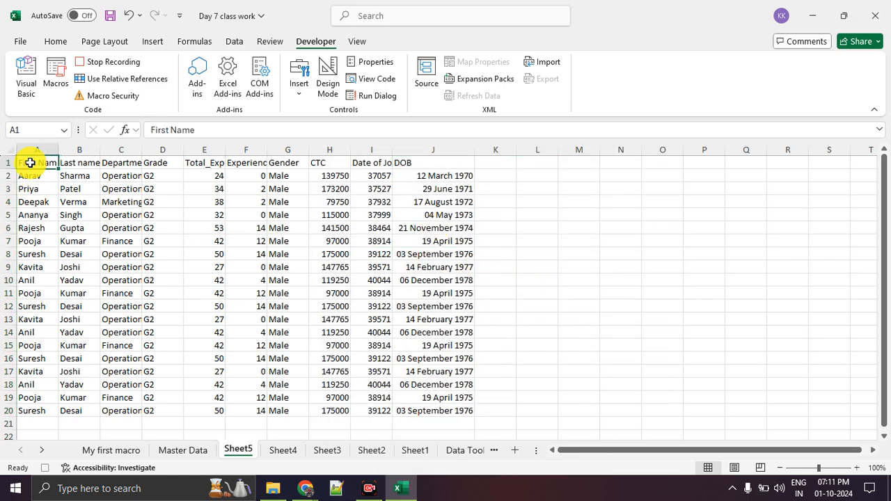
key(ctrl+a)
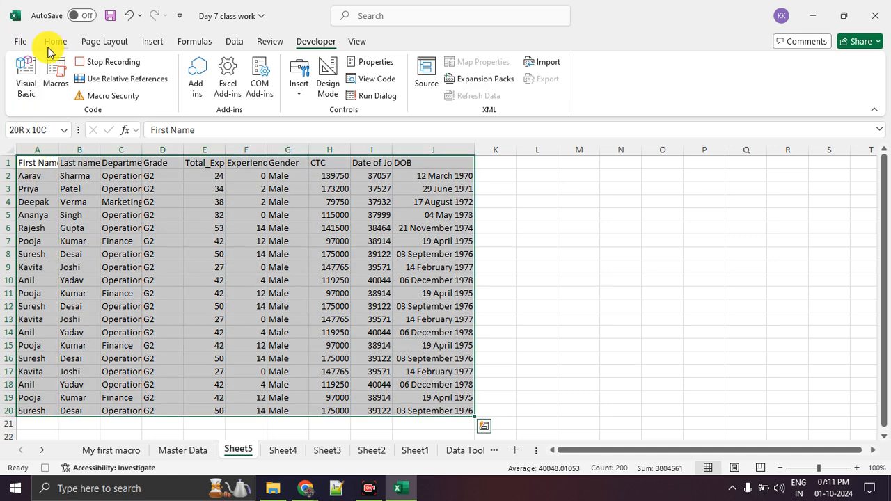
click(54, 45)
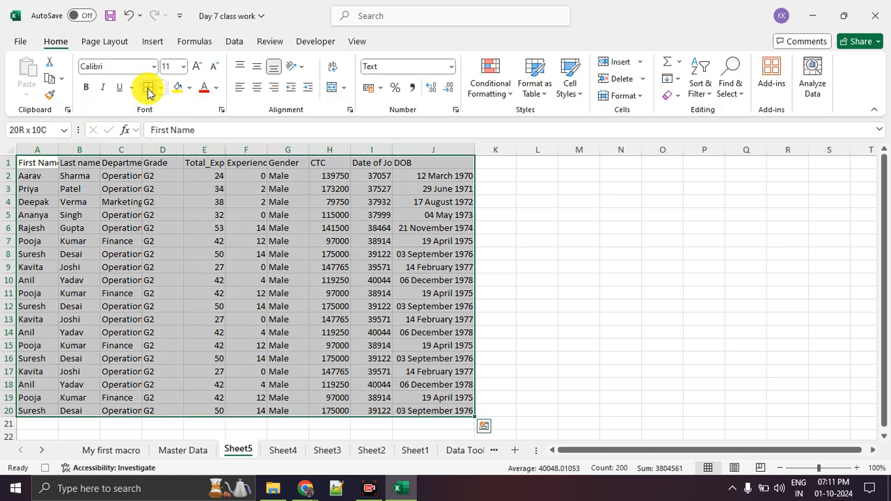
click(148, 88)
click(535, 278)
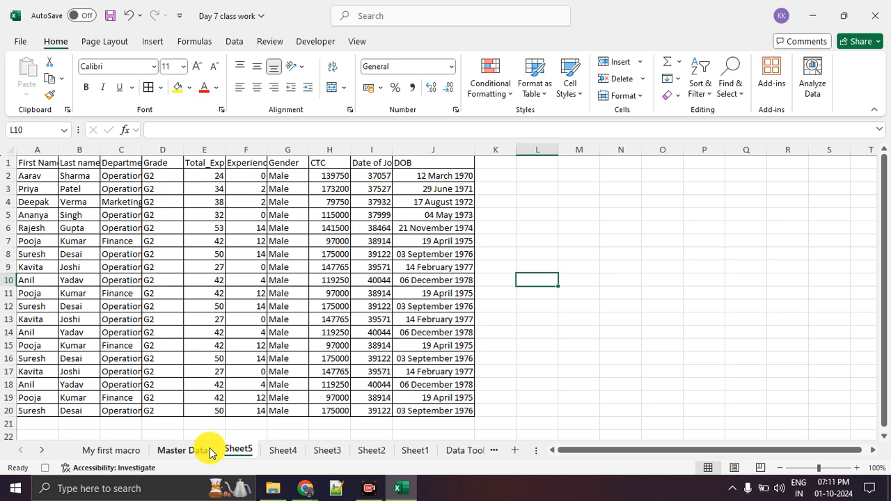
- Stop the macro recording and run HRdatacleaningdynamic from the Master Data sheet
click(317, 41)
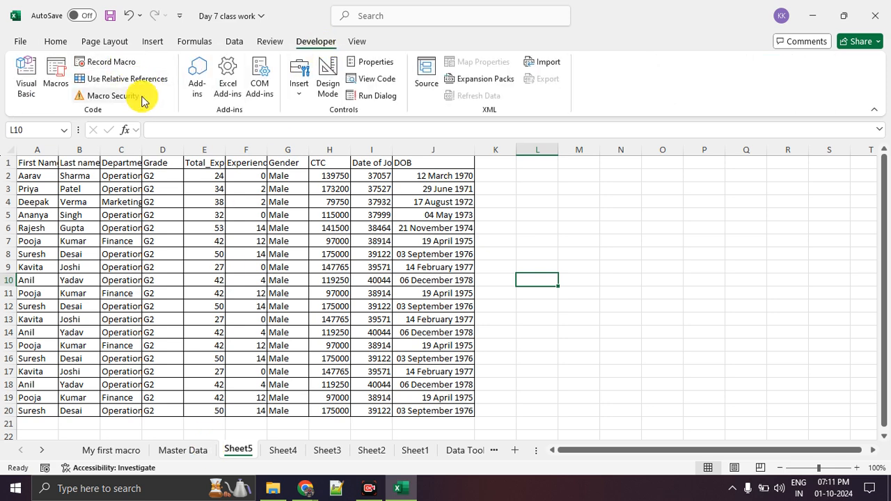
click(185, 451)
click(223, 330)
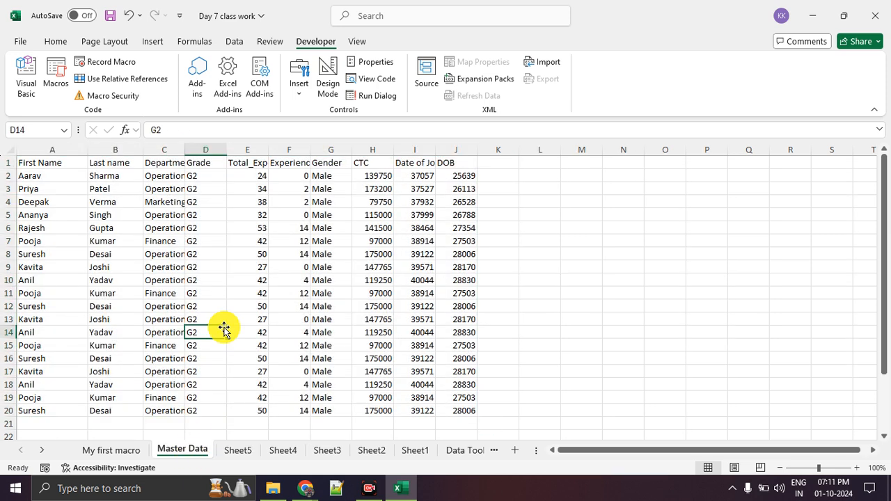
click(56, 72)
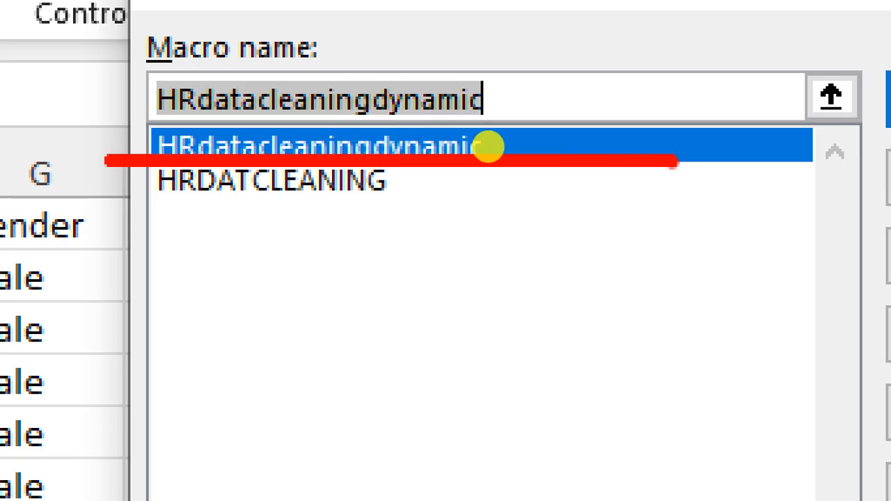
click(555, 132)
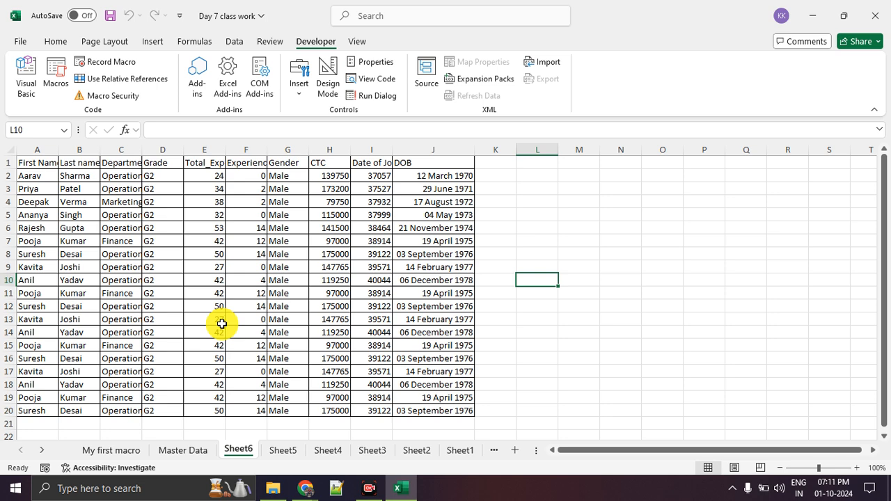
- Clear the records in rows 14 to 20 of the Master Data sheet
click(176, 452)
click(173, 333)
drag(48, 334, 529, 413)
key(Delete)
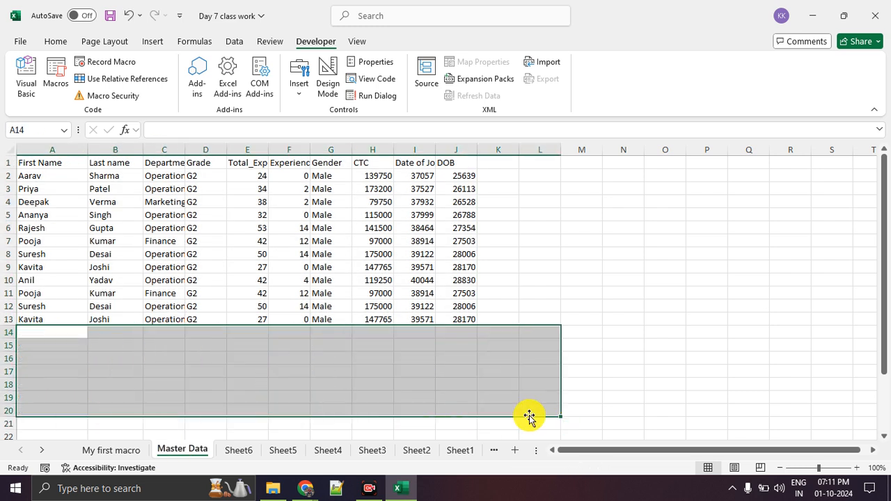
- Run the HRdatacleaningdynamic macro on the shortened Master Data table
click(581, 357)
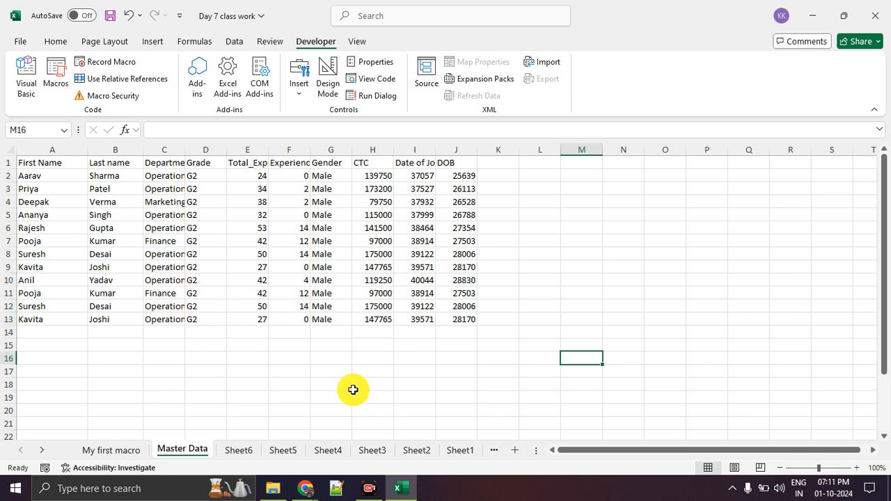
key(ctrl+m)
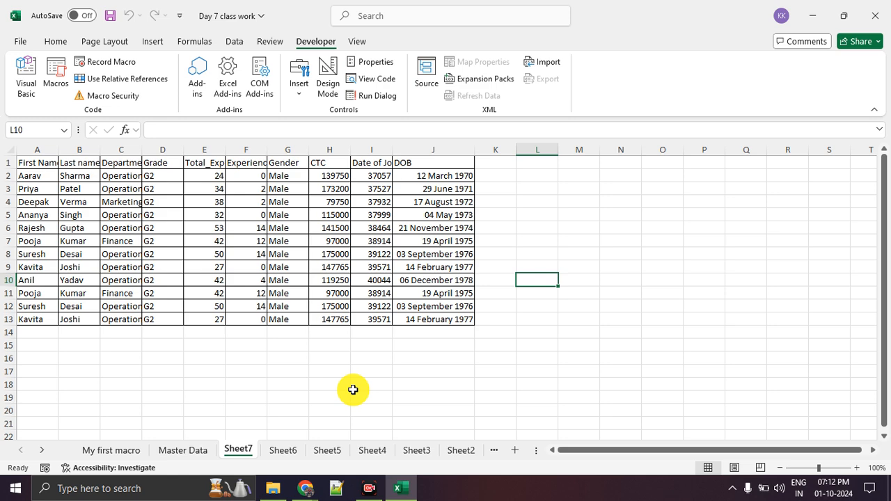
- Extend the Master Data table down to row 55 by repeatedly pasting copies of rows 8 to 13 beneath the last record
click(183, 450)
click(125, 398)
drag(31, 254, 457, 313)
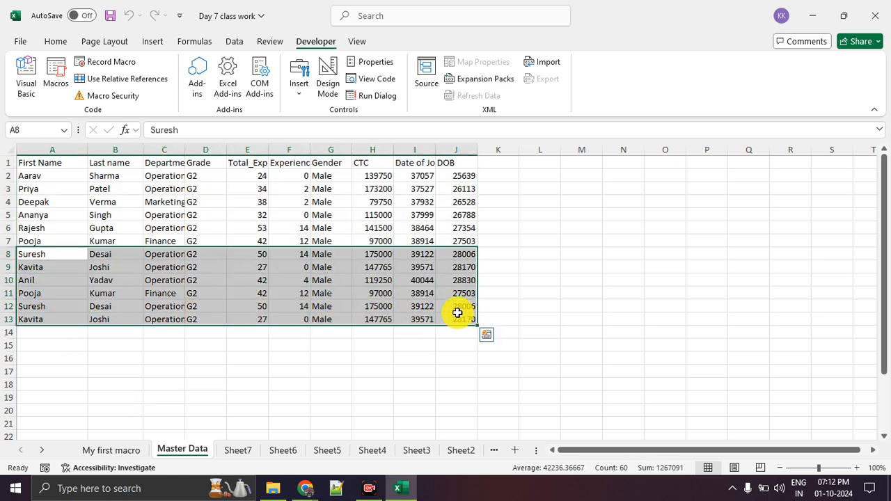
key(ctrl+c)
click(40, 334)
key(ctrl+v)
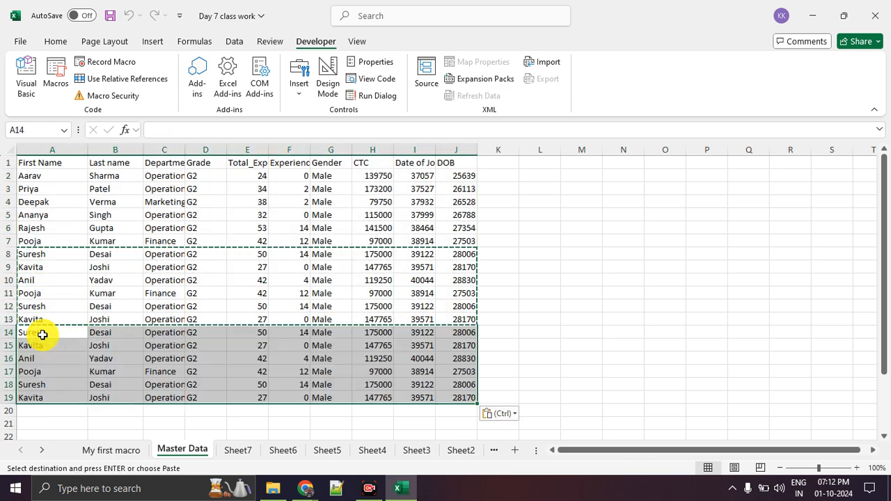
click(54, 410)
key(ctrl+v)
scroll(85, 357, down, 3)
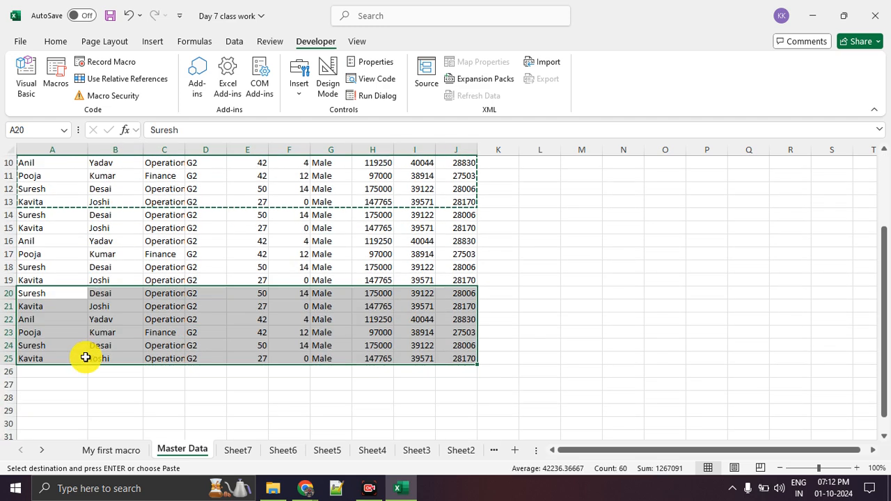
click(74, 370)
key(ctrl+v)
scroll(60, 354, down, 3)
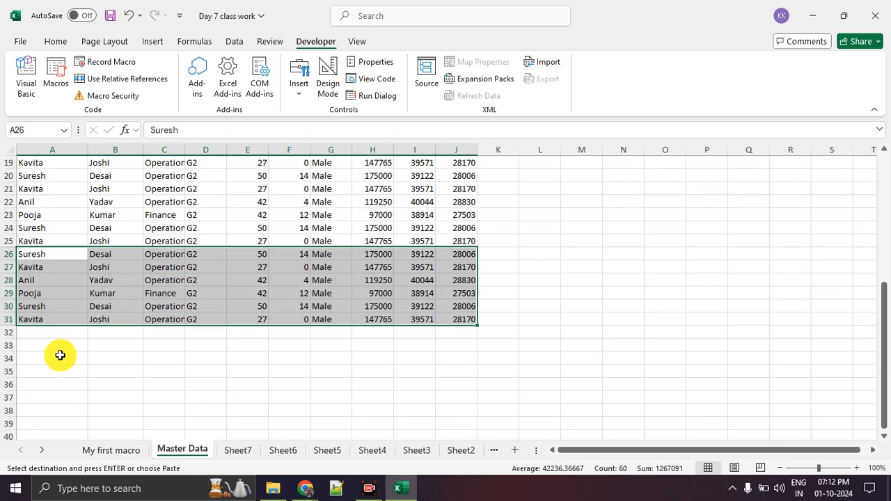
click(49, 334)
key(ctrl+v)
click(63, 410)
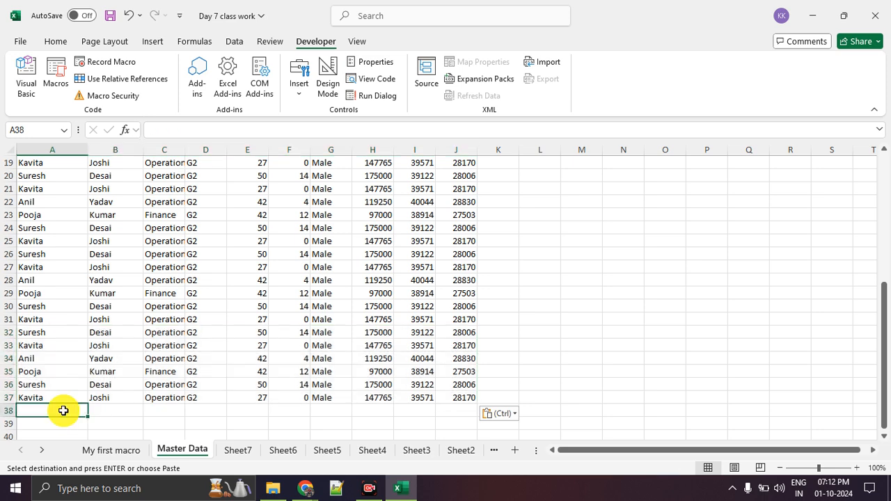
key(ctrl+v)
scroll(111, 327, down, 5)
click(70, 295)
key(ctrl+v)
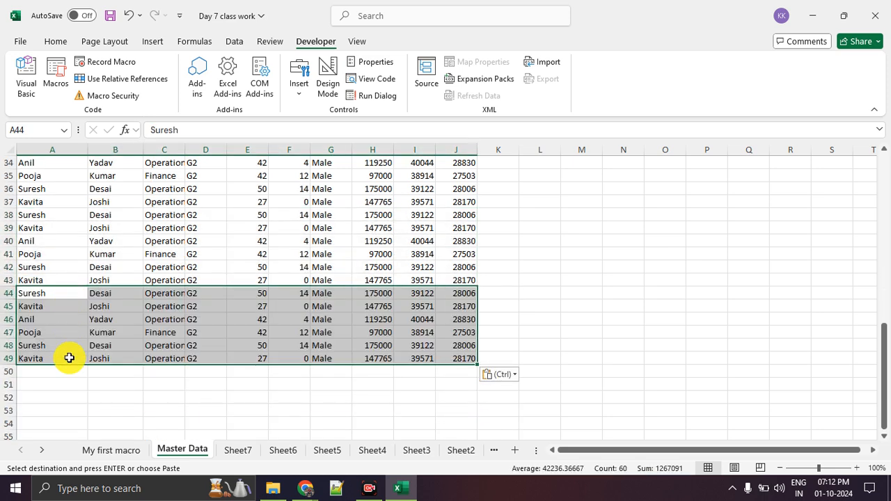
click(63, 369)
key(ctrl+v)
click(197, 358)
scroll(415, 350, up, 11)
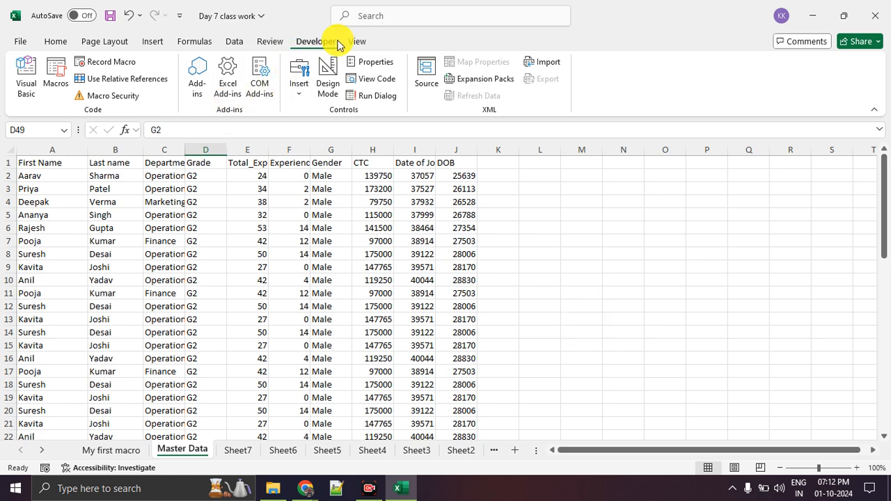
- Run HRdatacleaningdynamic on the extended Master Data table and check the new sheet's formatting down to the last row
click(56, 73)
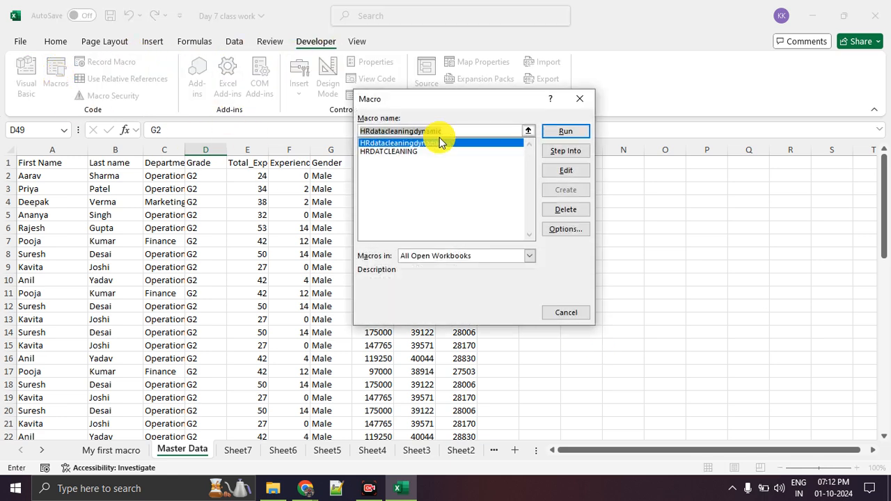
click(565, 132)
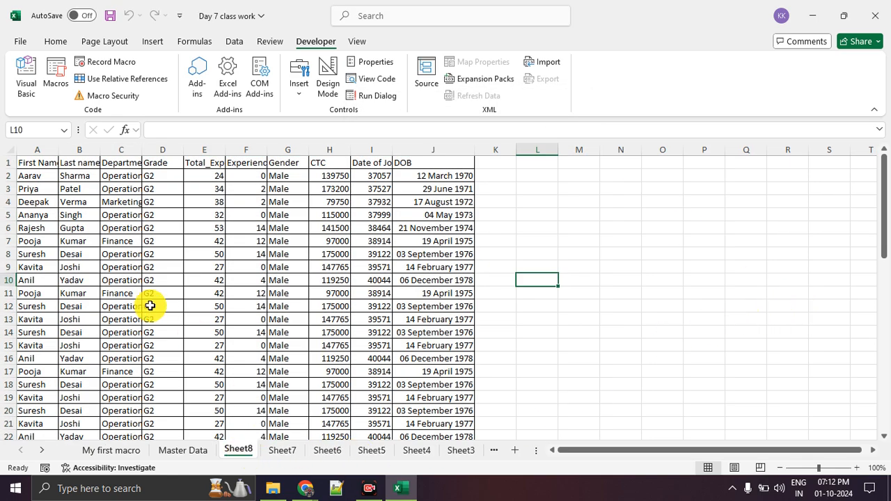
scroll(148, 301, down, 10)
scroll(148, 300, down, 3)
scroll(150, 299, up, 13)
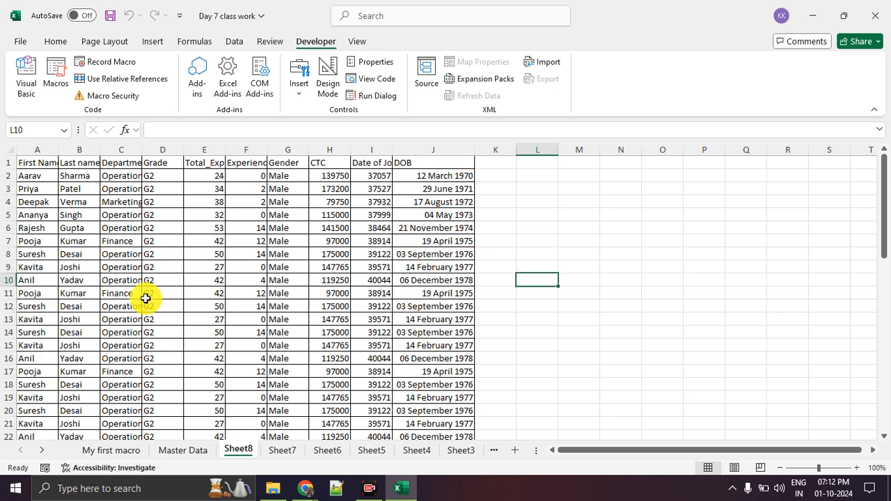
- Return to the Master Data sheet and replace the whole-table selection with cell C8
click(160, 451)
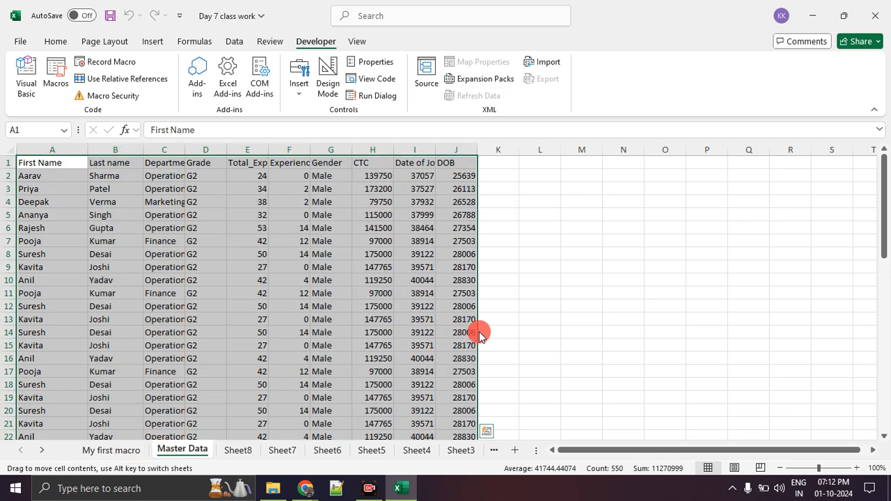
click(135, 450)
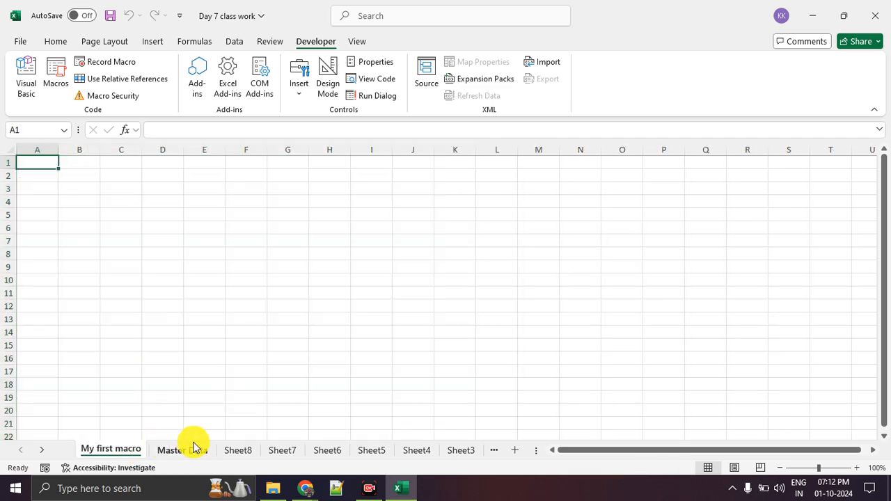
click(195, 448)
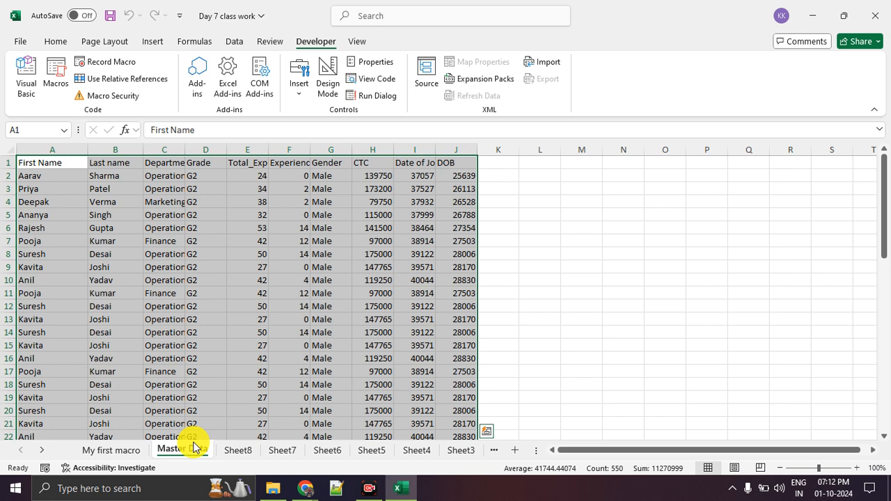
click(130, 449)
click(185, 449)
click(163, 254)
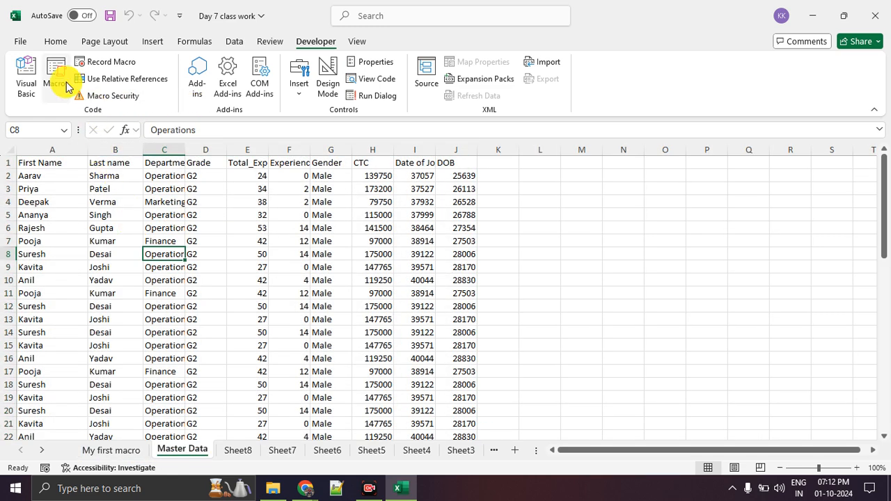
- Open the code of the HRDATCLEANING macro, examine its fixed ranges and column widths, and return to the workbook
click(67, 77)
click(397, 151)
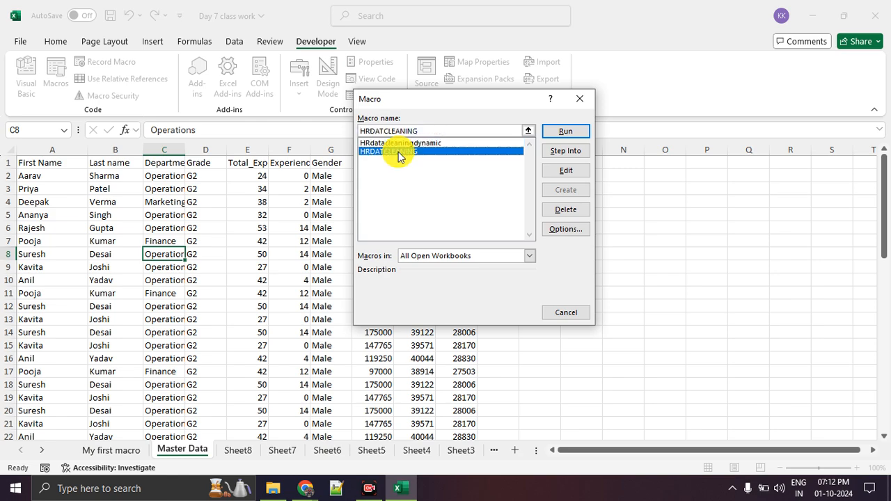
click(575, 170)
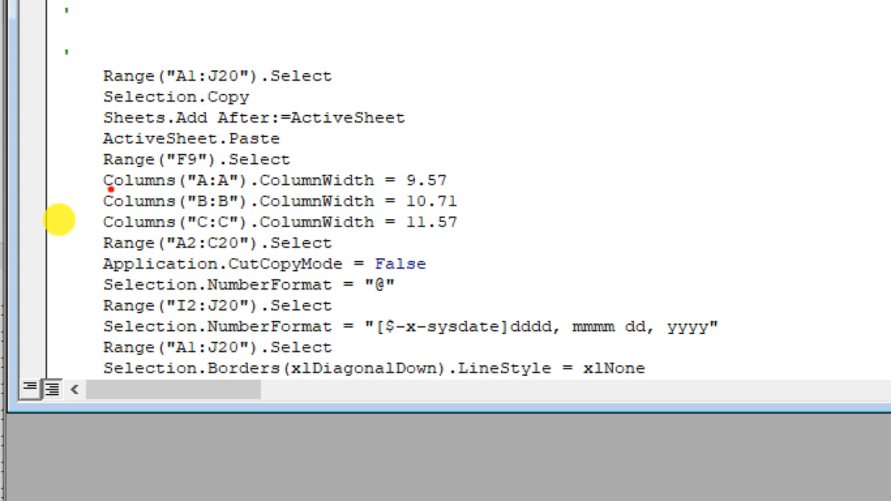
drag(104, 186, 423, 188)
drag(99, 252, 319, 252)
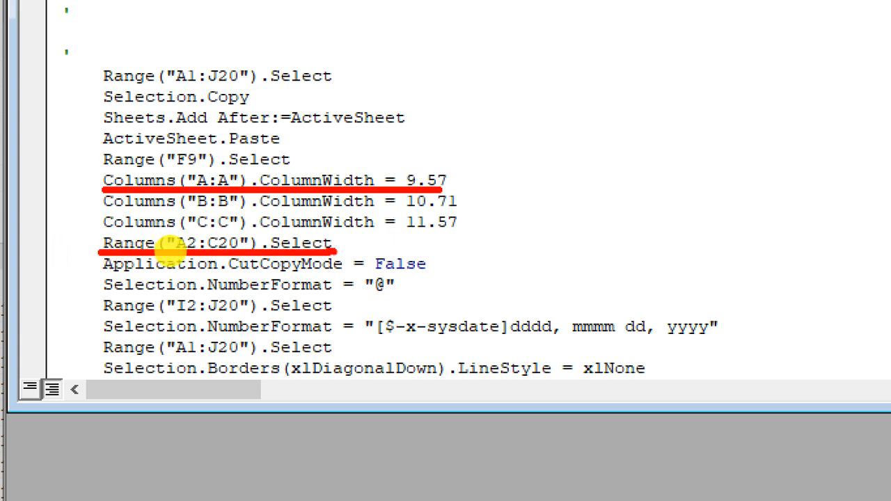
drag(383, 252, 480, 249)
drag(408, 240, 400, 263)
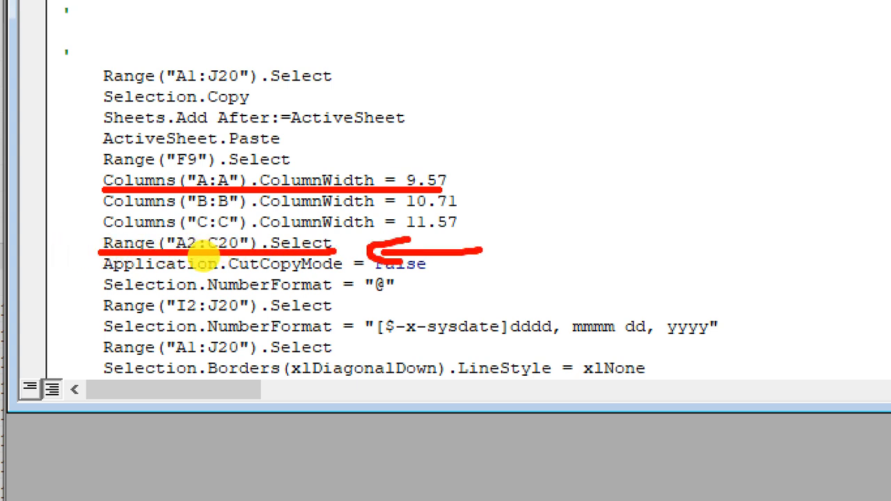
key(Escape)
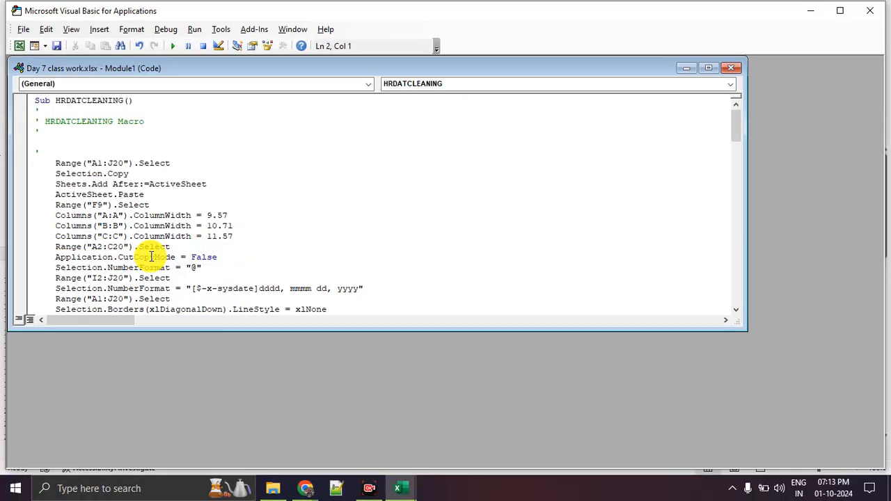
key(alt+F11)
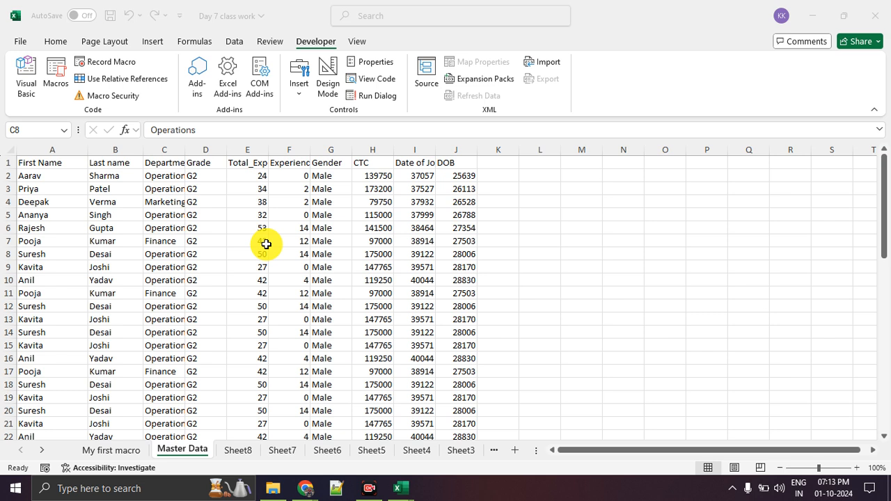
- Open the code of HRdatacleaningdynamic, examine its End(xlDown) and End(xlToRight) selections, and return to the workbook
click(62, 74)
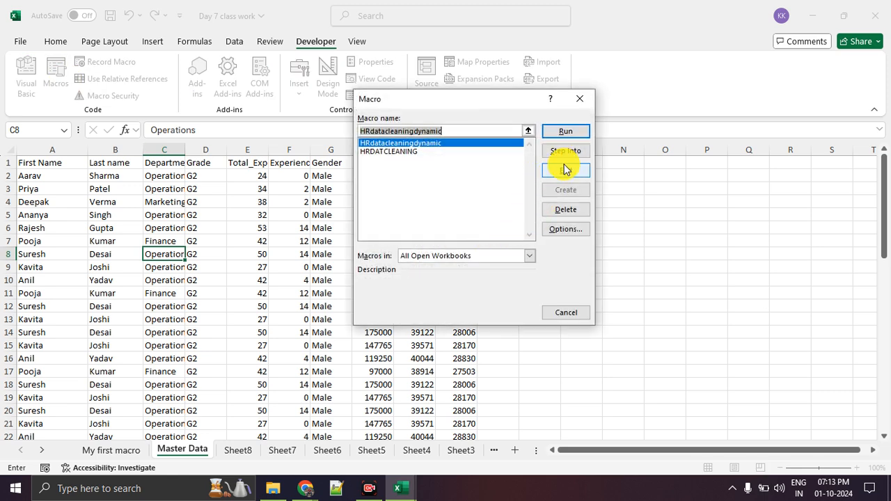
click(580, 173)
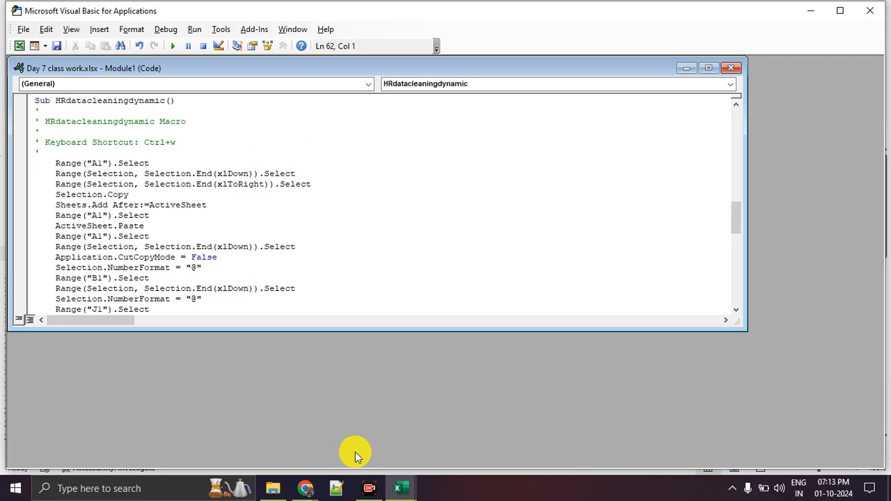
mouse_move(405, 492)
click(318, 429)
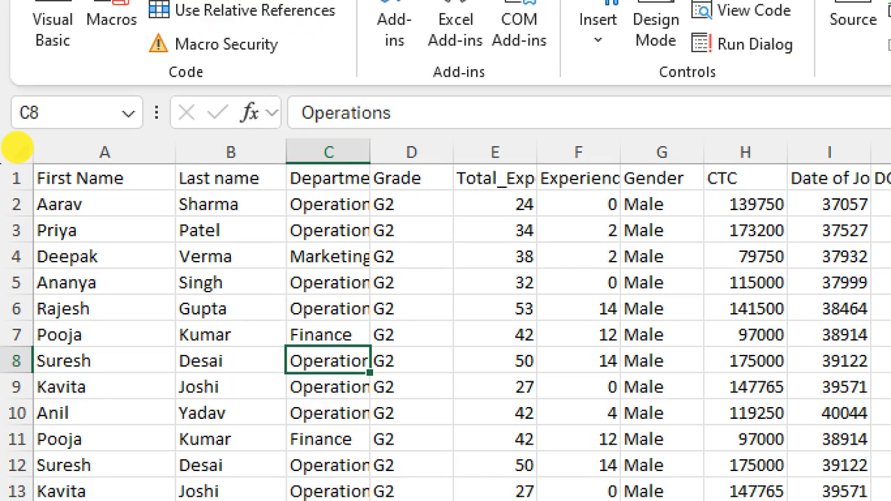
mouse_move(54, 94)
mouse_down()
mouse_move(7, 119)
mouse_move(50, 89)
mouse_up()
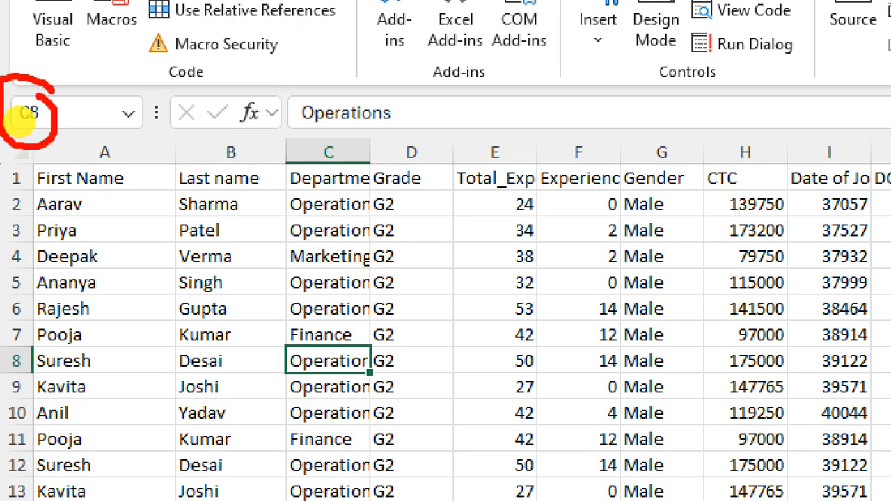
mouse_move(104, 167)
mouse_down()
mouse_move(7, 163)
mouse_move(133, 166)
mouse_move(77, 327)
mouse_up()
drag(112, 282, 76, 327)
drag(139, 212, 292, 230)
drag(292, 230, 263, 247)
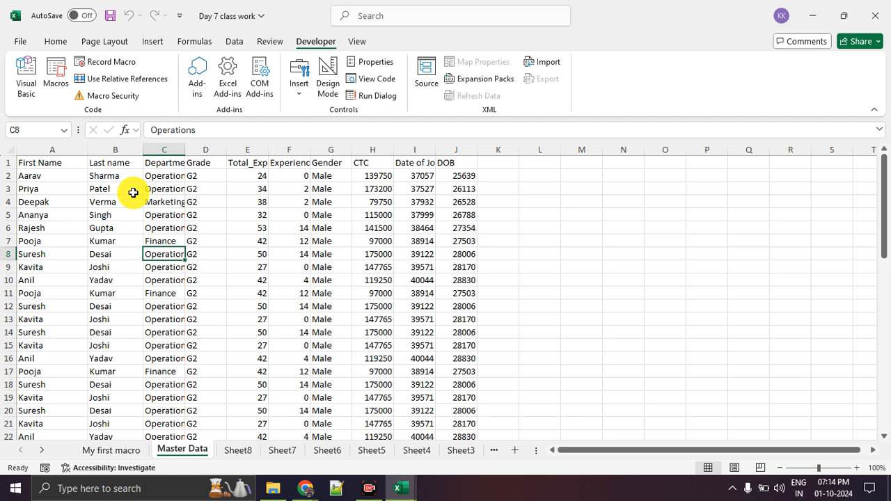
- Switch to the Google Meet call in Chrome, show it in full screen, and leave full screen again
click(305, 488)
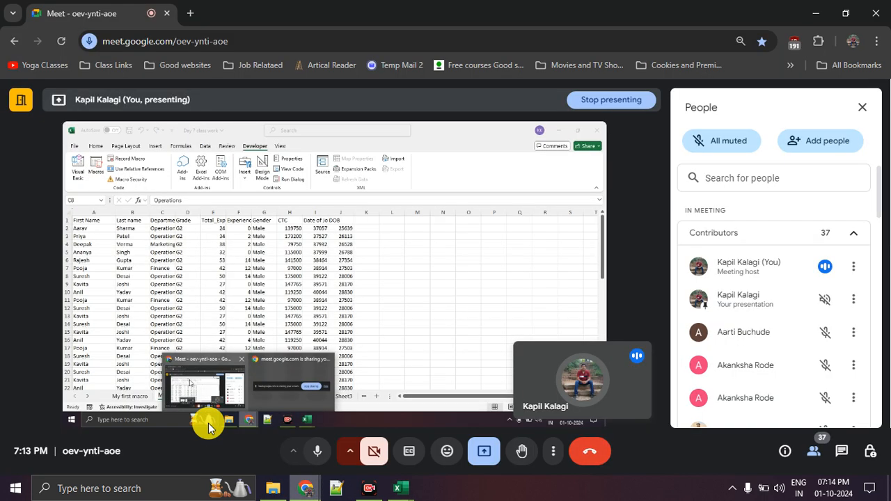
click(550, 463)
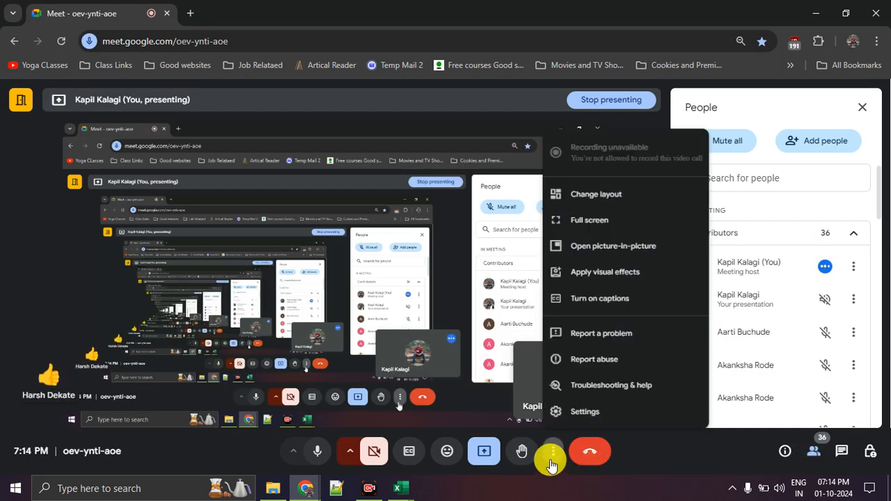
click(590, 219)
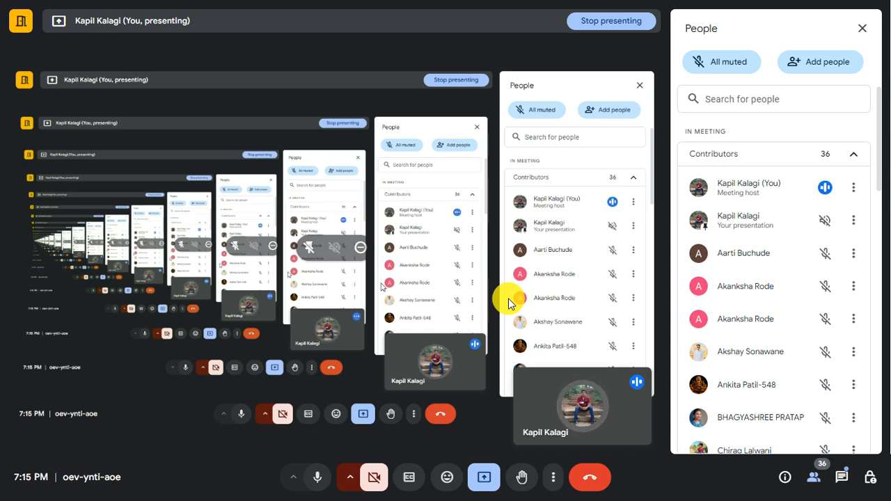
key(Escape)
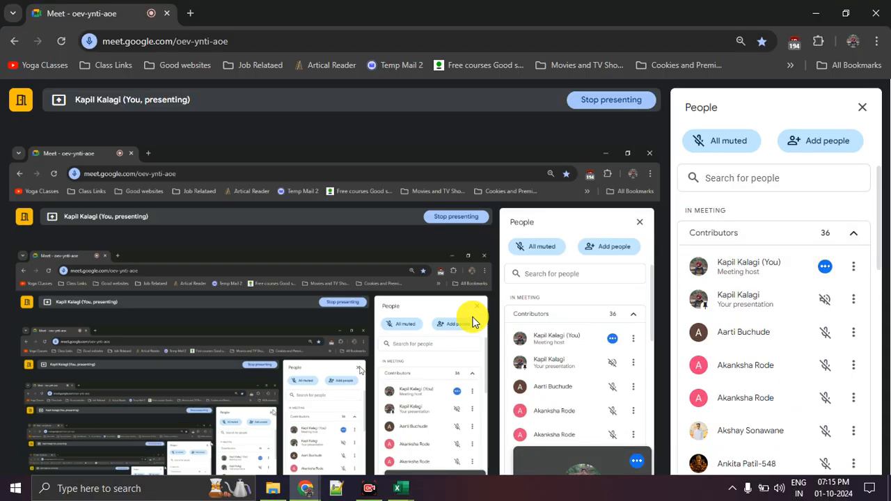
- Review the End(xlToRight) selection line of HRdatacleaningdynamic in the Visual Basic editor and go back to the Excel workbook
mouse_move(400, 488)
click(464, 448)
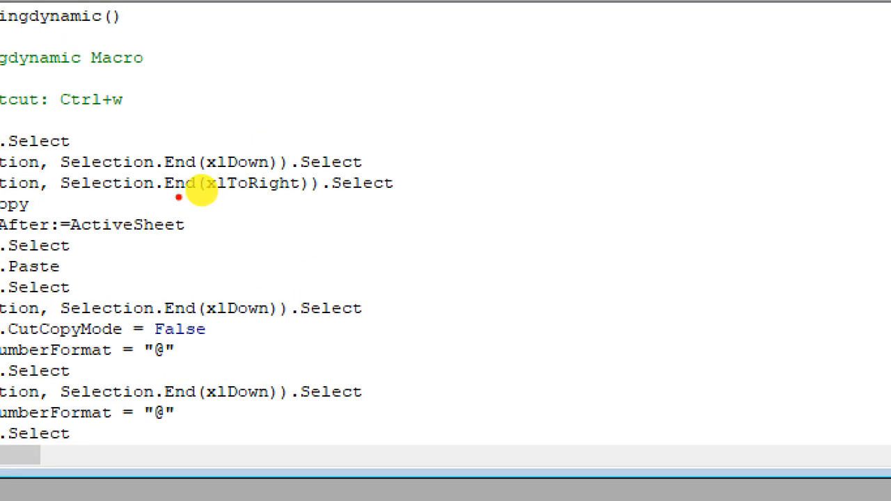
drag(162, 197, 319, 201)
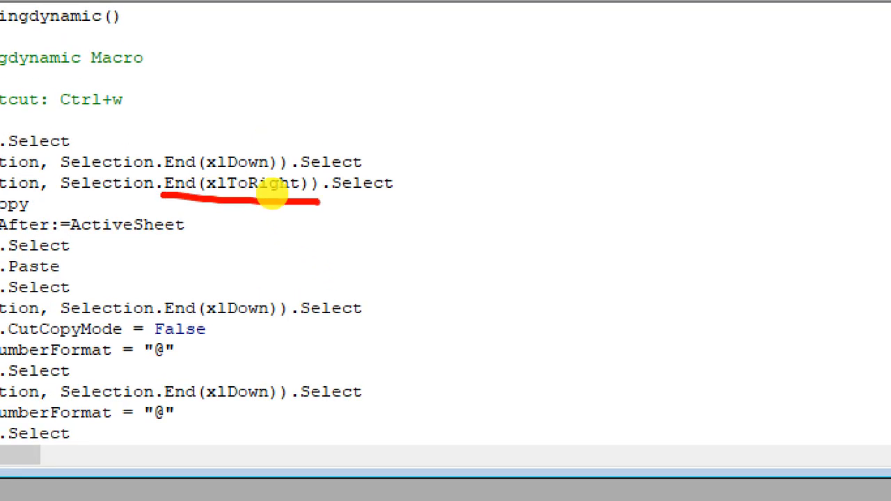
key(Escape)
key(alt+Tab)
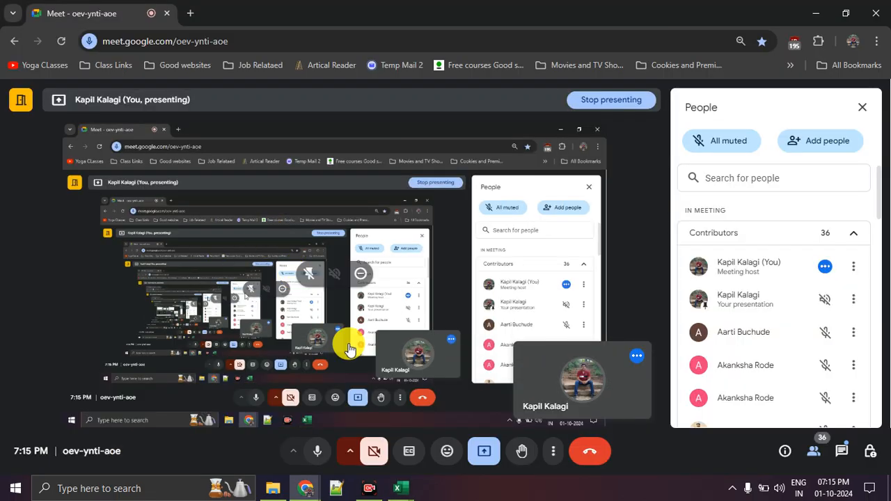
mouse_move(411, 485)
click(364, 432)
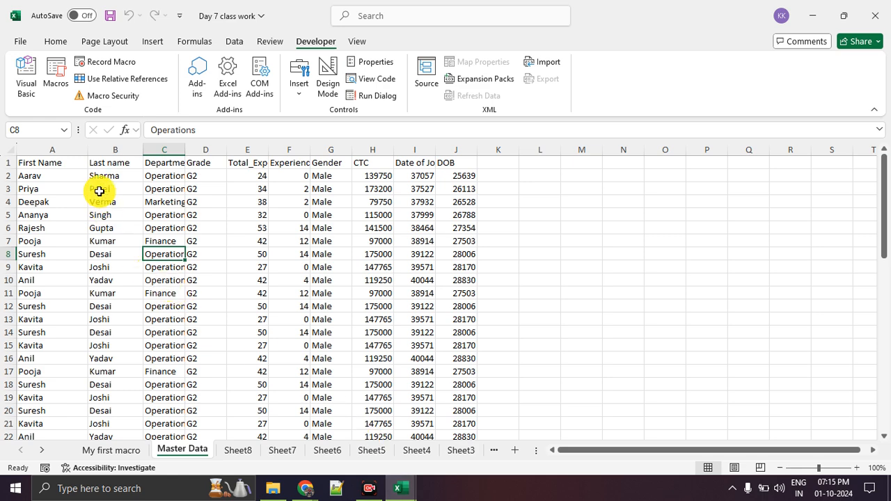
- Select the entire Master Data table from A1 down to its last row and across to its last column, and clear the selection
click(57, 162)
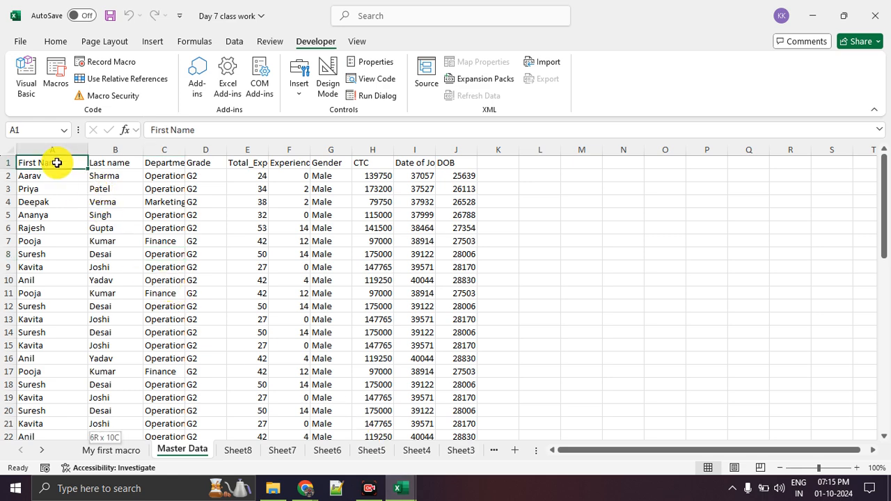
key(ctrl+shift+Down)
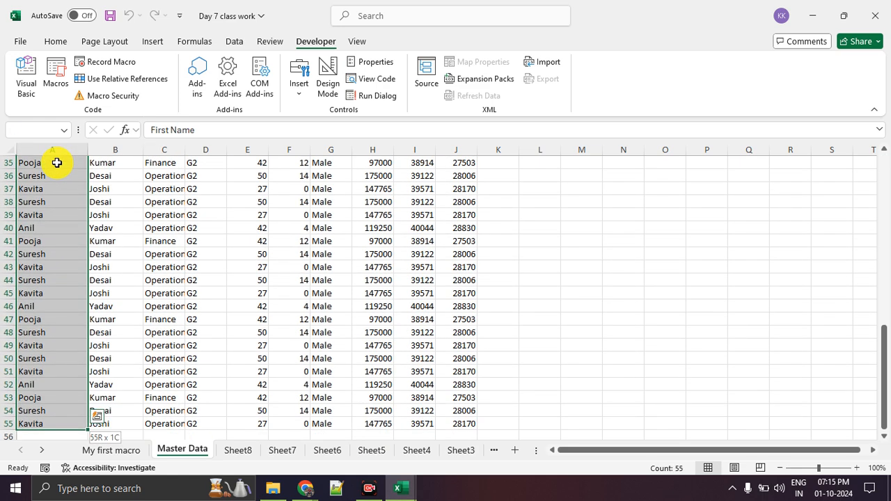
key(ctrl+shift+Right)
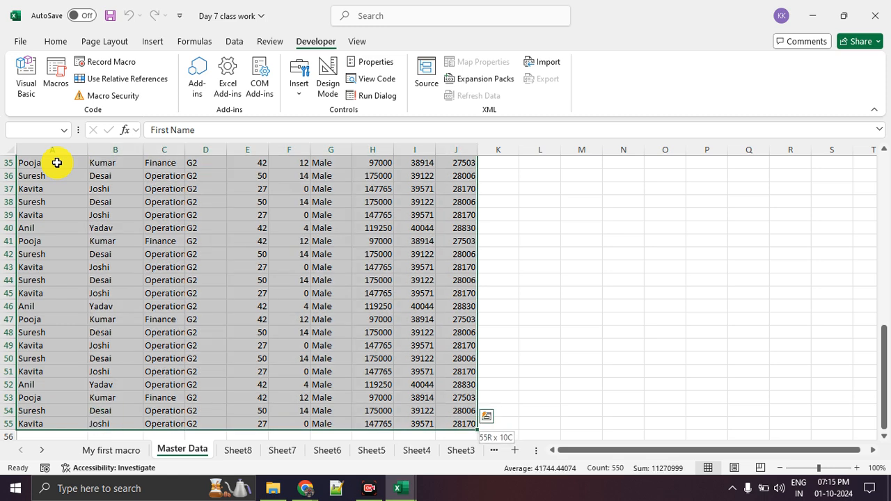
scroll(427, 209, up, 11)
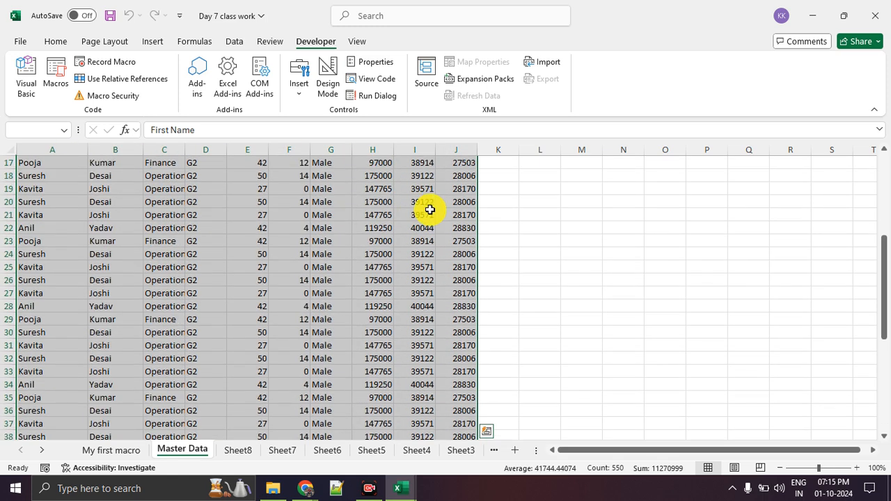
click(520, 198)
- Copy the DOB column J into the empty column K beside it
click(459, 150)
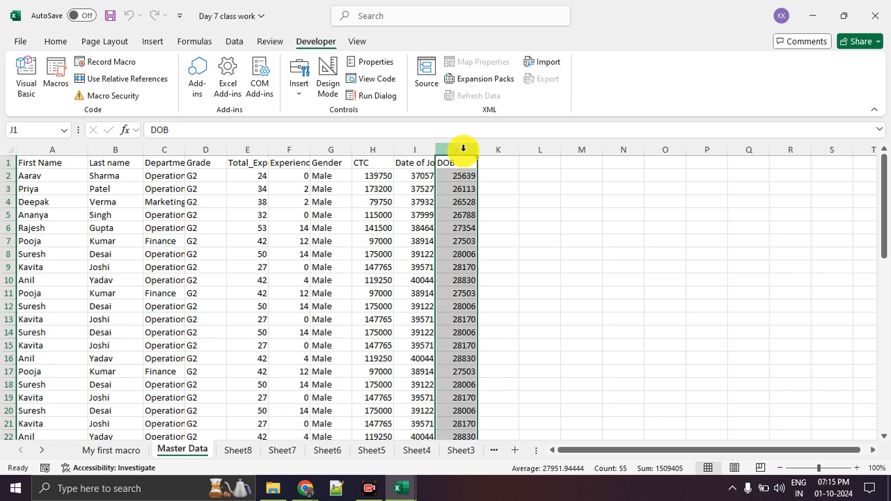
key(ctrl+c)
click(496, 149)
key(ctrl+v)
click(589, 251)
key(Escape)
- Check the extended table's range by selecting from A1 to its last row and last column, and deselect it
click(65, 149)
click(66, 173)
click(68, 166)
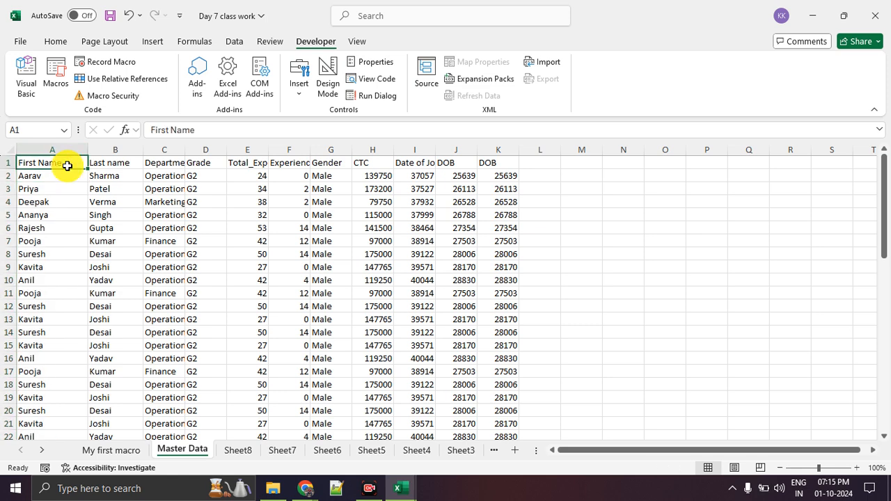
key(ctrl+shift+Down)
key(ctrl+shift+Right)
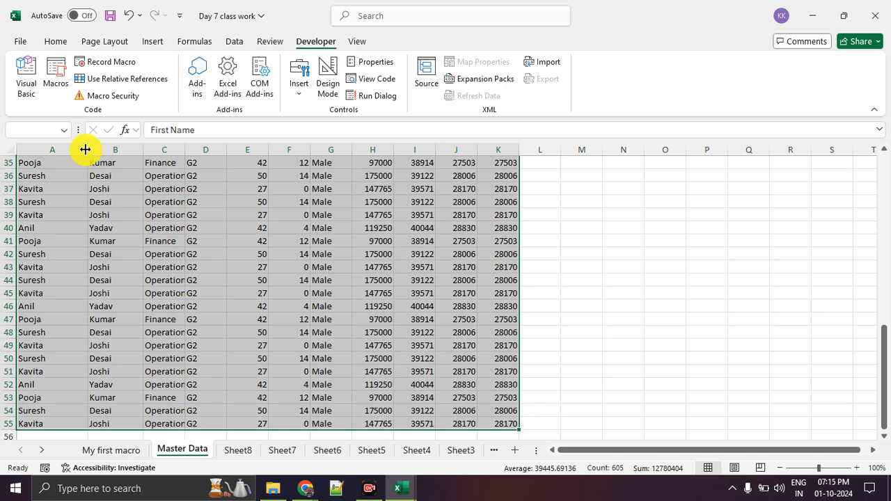
scroll(578, 292, up, 11)
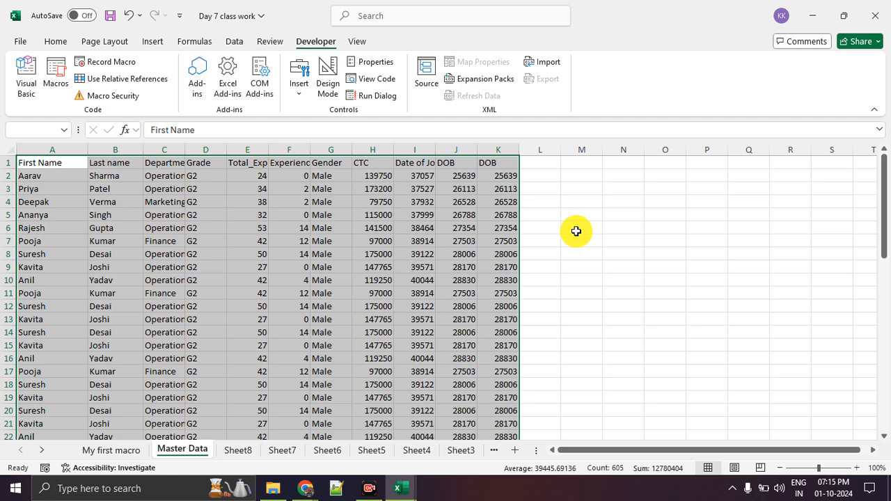
click(577, 231)
- Mark cell J1 and its cell reference with red screen annotations, clear them, and slightly widen column I
click(472, 165)
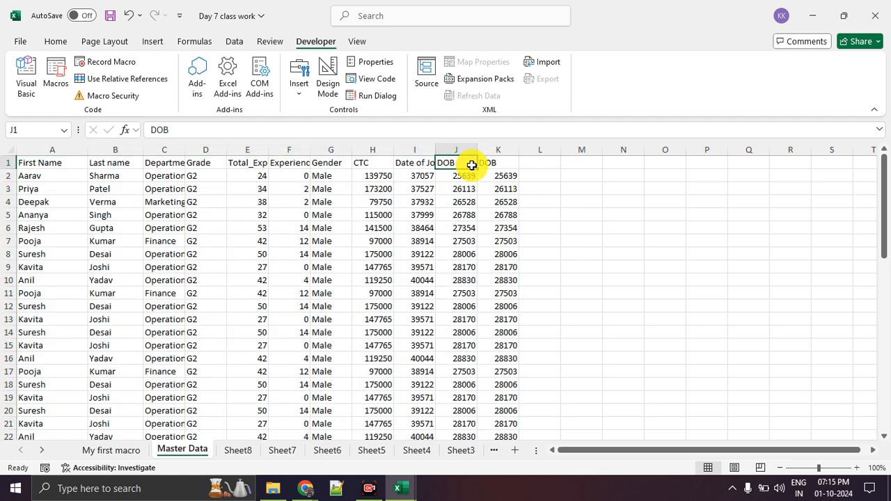
mouse_move(480, 153)
mouse_down()
mouse_move(427, 165)
mouse_move(471, 147)
mouse_up()
mouse_move(31, 103)
mouse_down()
mouse_move(11, 129)
mouse_move(456, 155)
mouse_up()
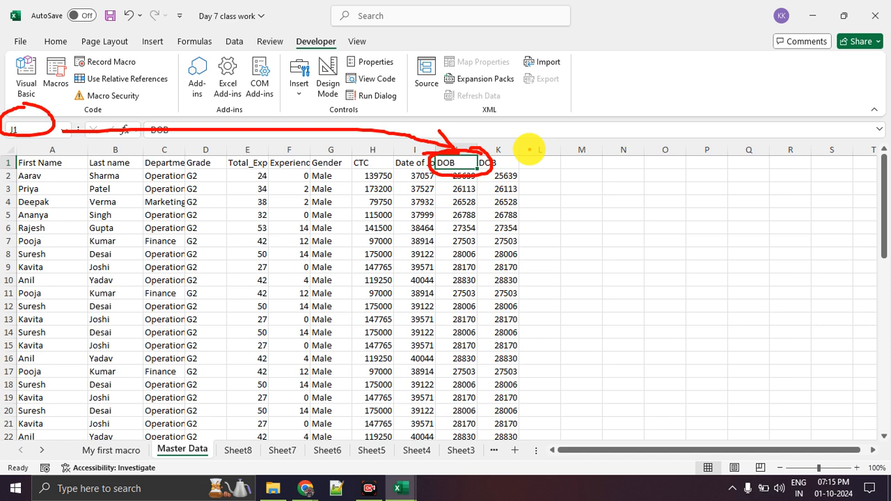
key(Escape)
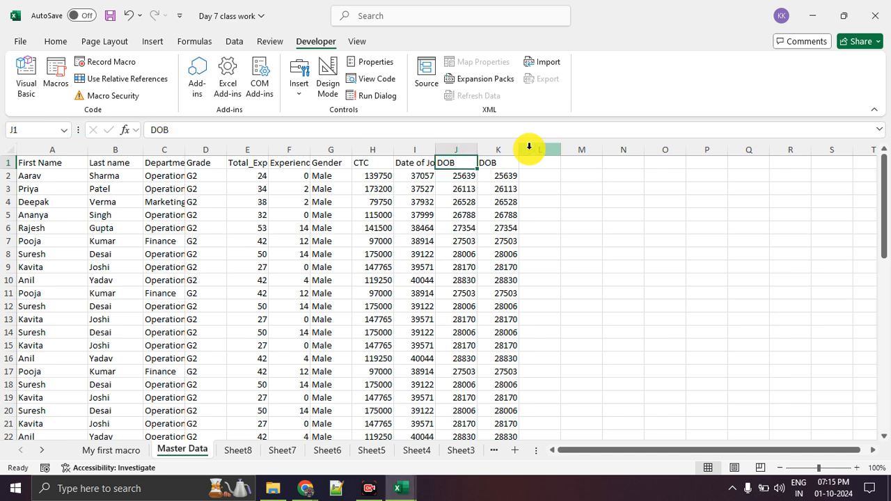
drag(436, 153, 446, 152)
click(495, 239)
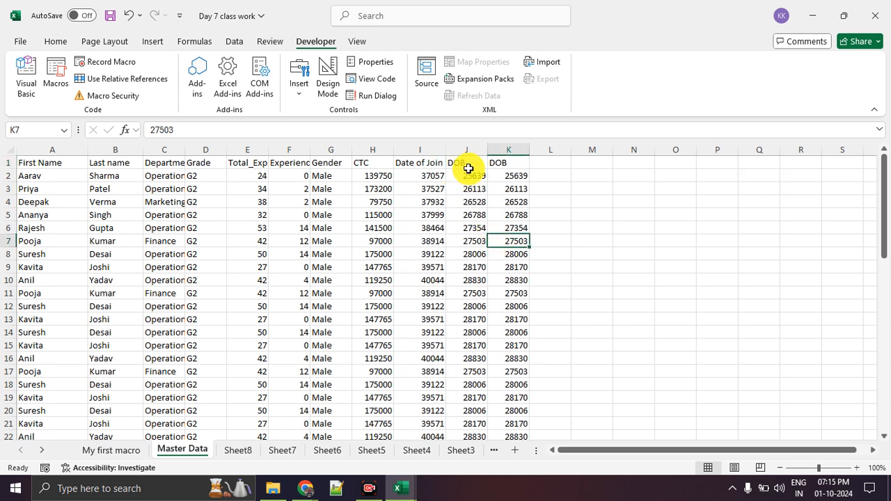
- Replace the DOB header in J1 with "Dataof Resgion"
click(466, 164)
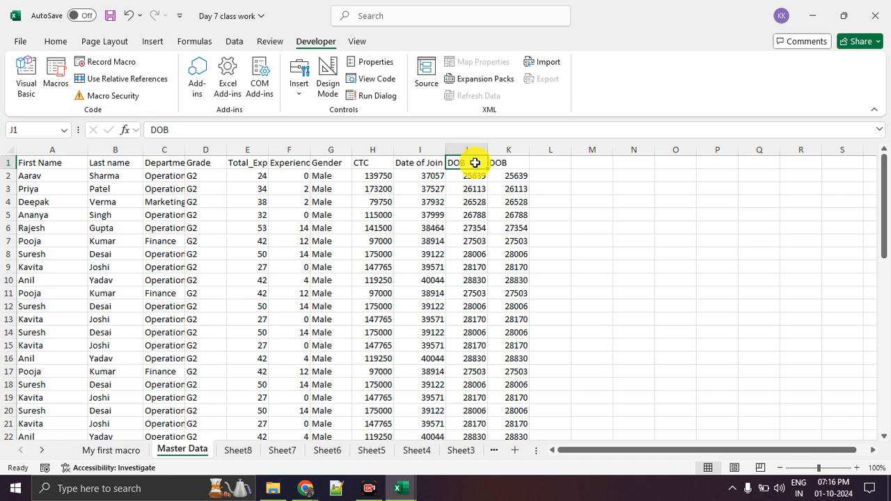
double_click(474, 162)
key(BackSpace)
key(BackSpace)
key(BackSpace)
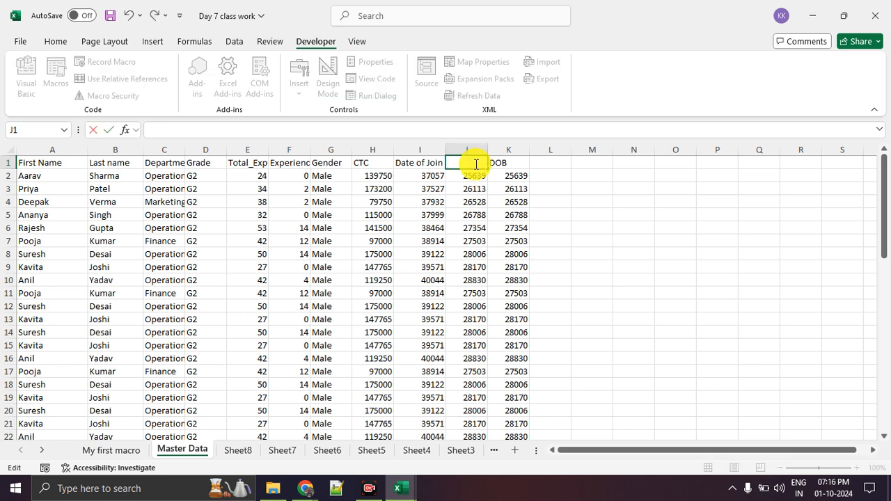
text(Data )
text(of Re)
text(signation)
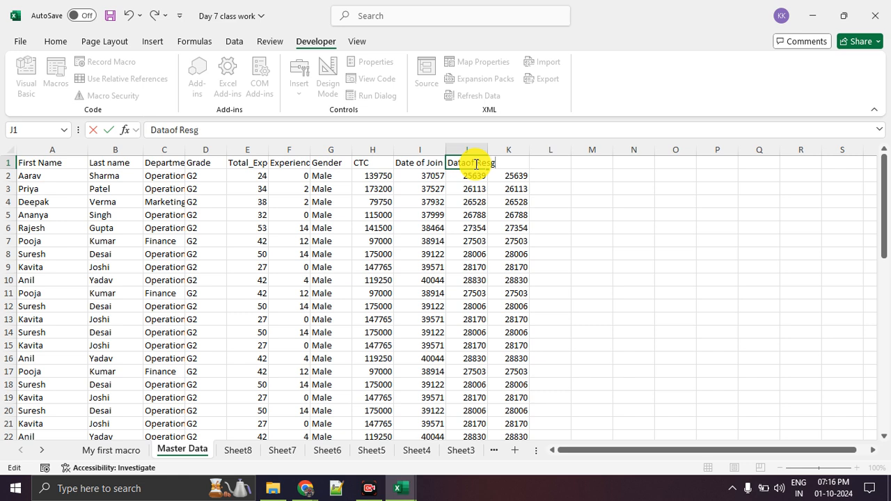
key(Return)
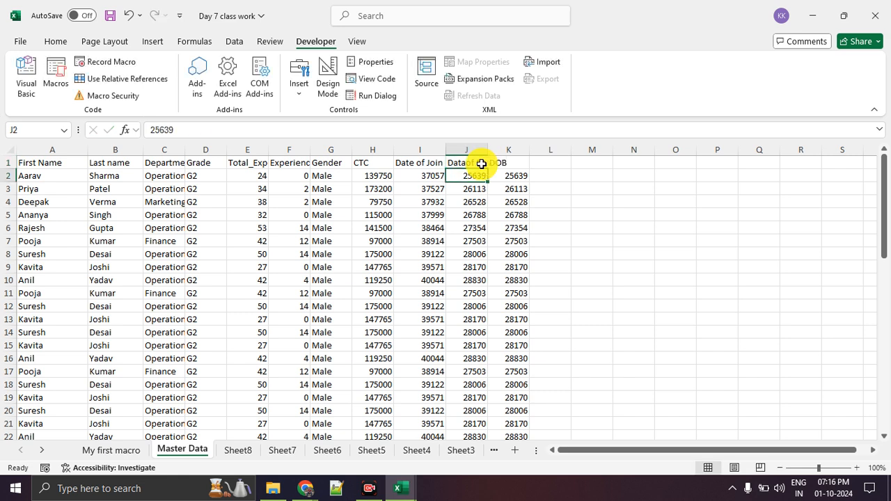
- Widen column J to about twice its width and set its header in J1 to "Bonus"
drag(488, 150, 533, 149)
click(482, 163)
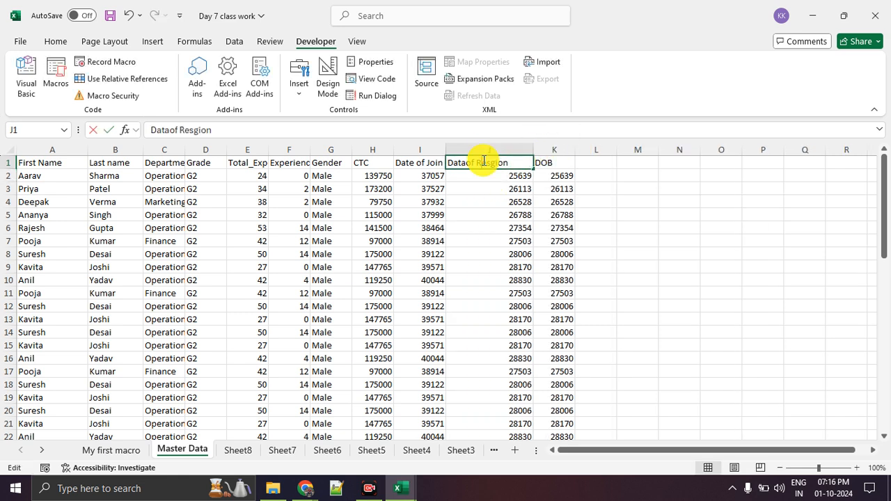
double_click(482, 162)
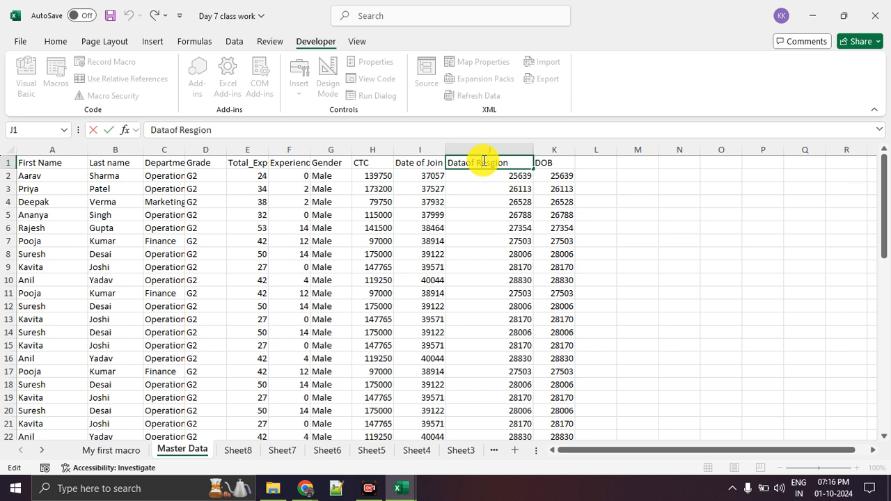
text(Bonus)
key(Return)
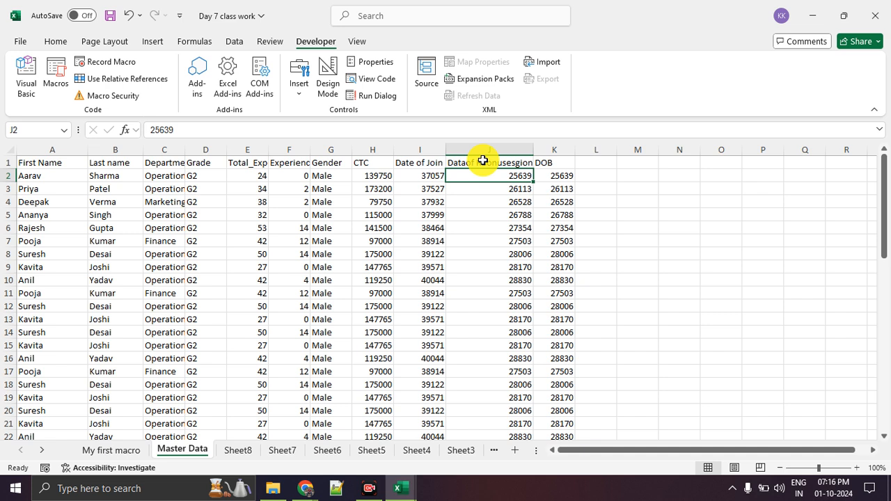
click(495, 158)
key(BackSpace)
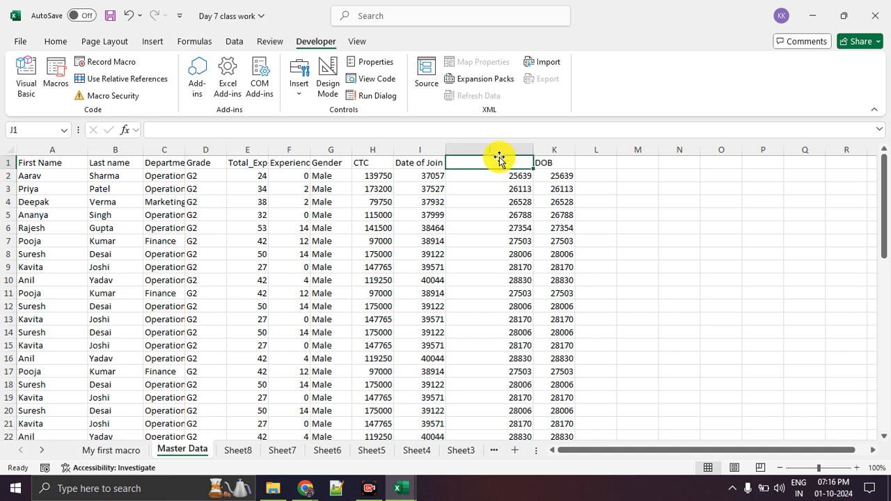
text(Bonus)
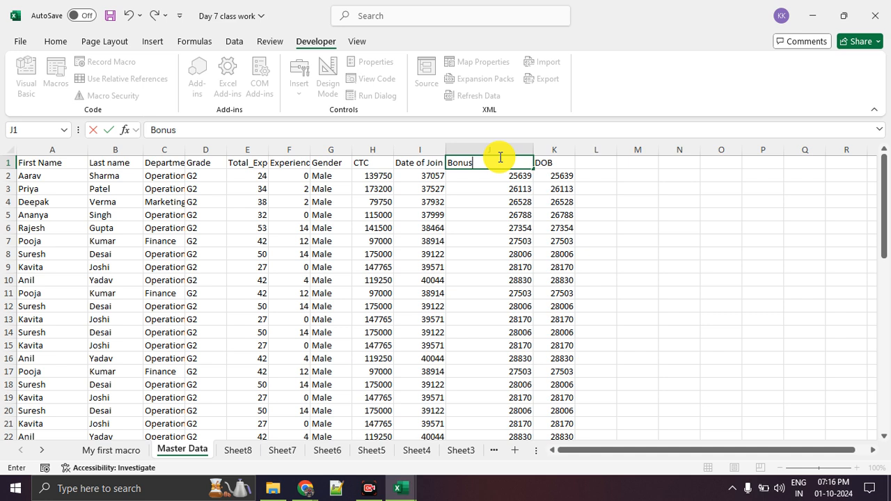
click(510, 240)
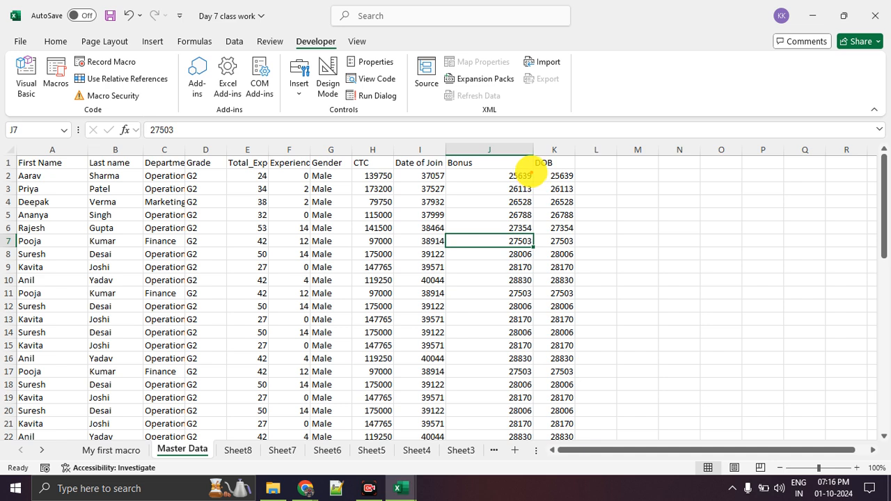
- Outline the values and header of the Bonus column with red screen annotations, and clear the drawings
mouse_move(533, 169)
mouse_down()
mouse_move(453, 167)
mouse_move(451, 340)
mouse_up()
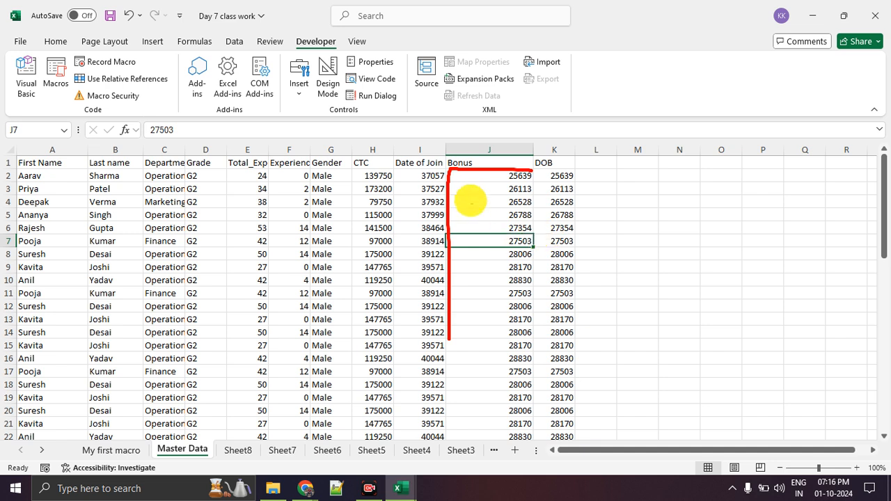
mouse_move(475, 156)
mouse_down()
mouse_move(452, 148)
mouse_move(455, 159)
mouse_up()
mouse_move(487, 204)
mouse_down()
mouse_move(487, 427)
mouse_move(507, 334)
mouse_up()
key(Escape)
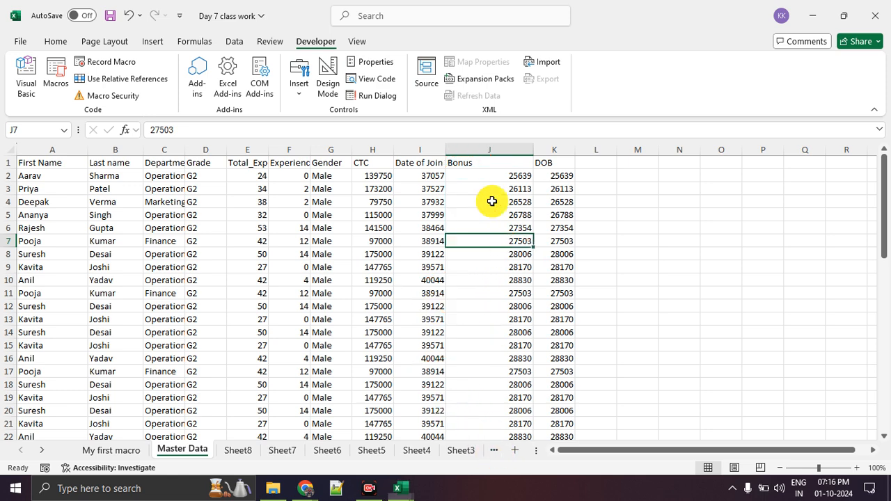
- Delete all values below the Bonus header in J2:J55
click(490, 175)
click(491, 214)
drag(499, 176, 507, 492)
click(637, 284)
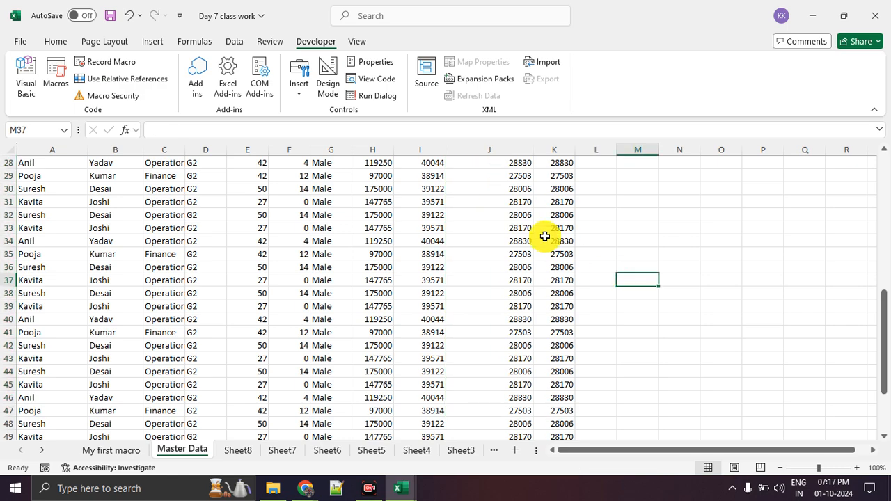
scroll(513, 181, up, 9)
drag(500, 176, 506, 449)
key(Delete)
scroll(541, 274, up, 15)
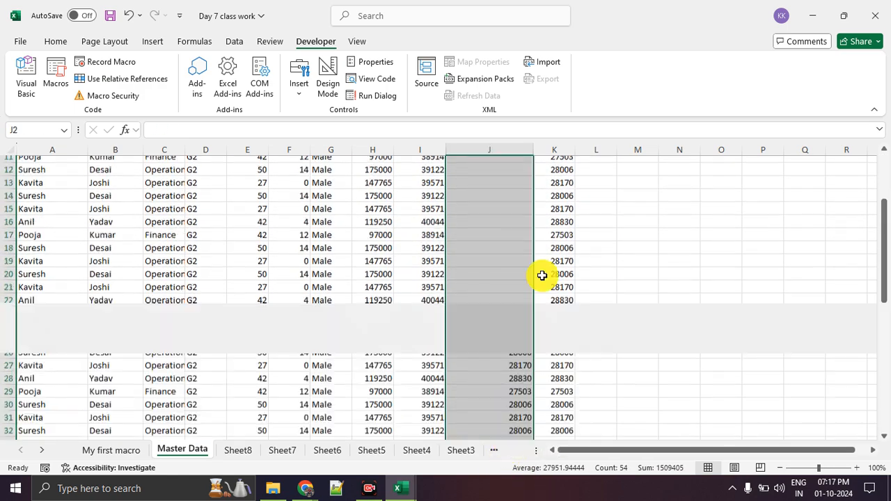
- Enter bonus rates of 10% in J2 and 20% in J3
click(490, 177)
text(10)
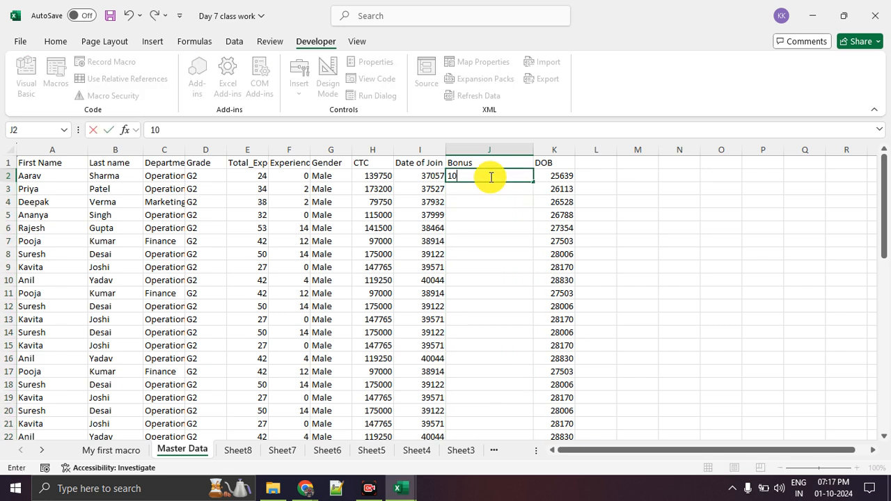
text(%)
key(Return)
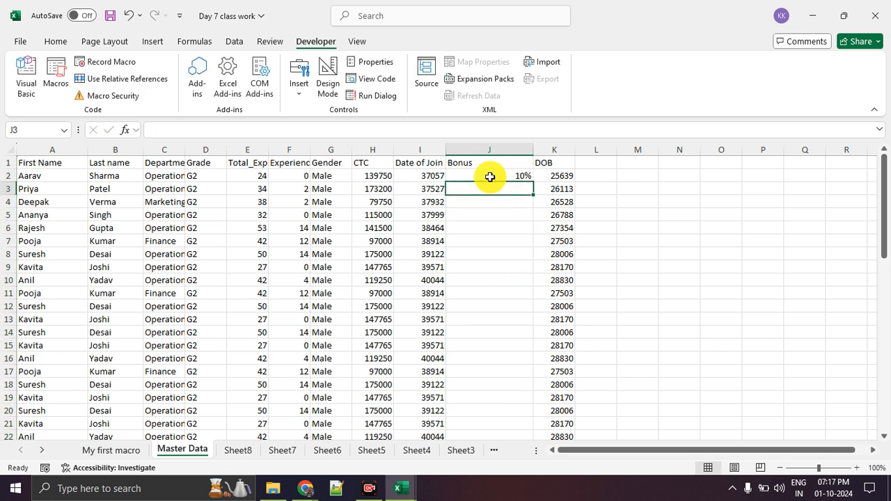
text(20%)
key(Return)
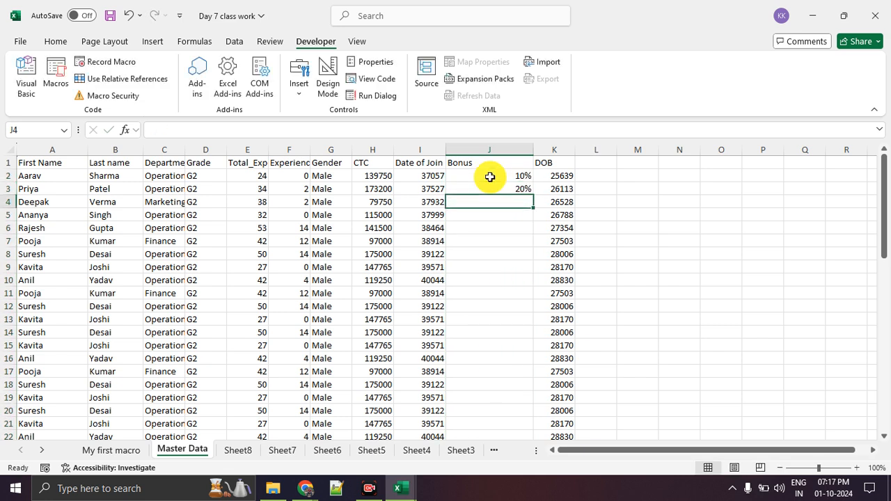
- Annotate the zoomed Bonus column, three boxes linked by arrows and an outline around the table's first rows in red, clearing each drawing
mouse_move(499, 151)
mouse_down()
mouse_move(443, 162)
mouse_move(502, 142)
mouse_move(533, 178)
mouse_move(491, 177)
mouse_move(525, 179)
mouse_up()
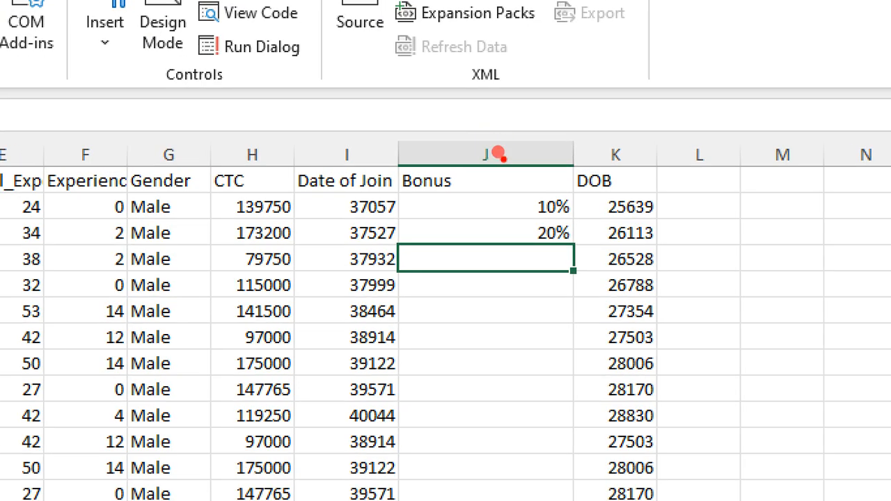
key(Escape)
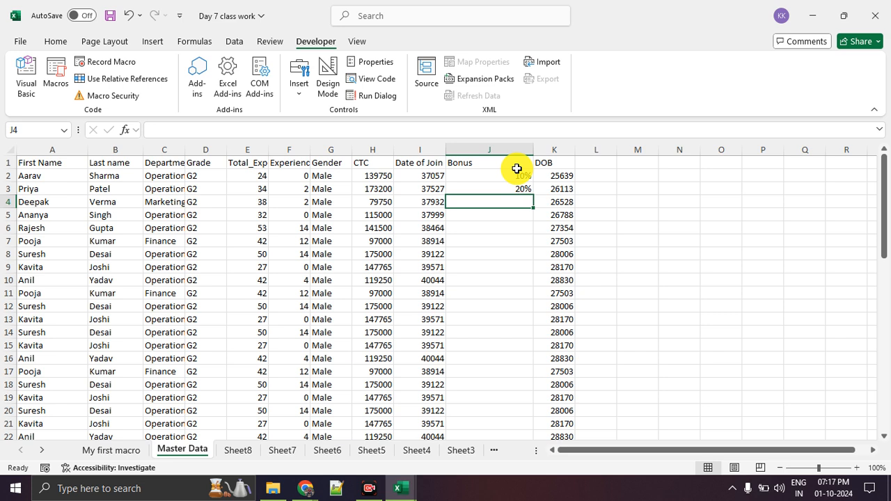
mouse_move(132, 117)
mouse_down()
mouse_move(269, 147)
mouse_move(142, 117)
mouse_up()
drag(270, 158, 380, 162)
drag(372, 152, 391, 175)
mouse_move(413, 113)
mouse_down()
mouse_move(473, 208)
mouse_move(497, 118)
mouse_move(432, 119)
mouse_up()
mouse_move(721, 185)
mouse_down()
mouse_move(682, 178)
mouse_move(736, 179)
mouse_up()
mouse_move(742, 131)
mouse_down()
mouse_move(845, 205)
mouse_move(746, 129)
mouse_up()
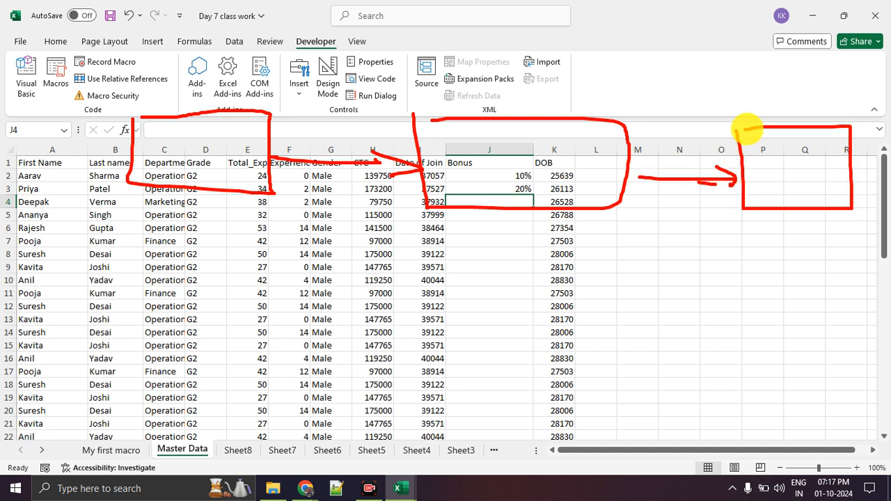
key(Escape)
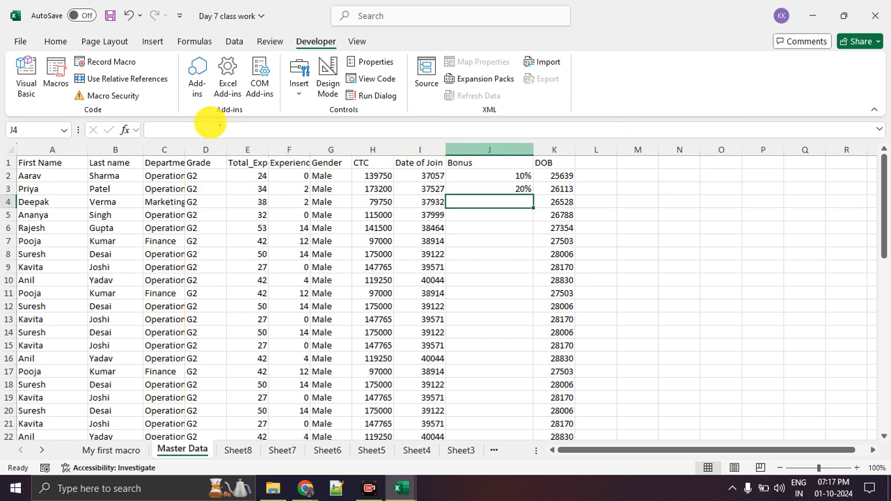
mouse_move(7, 125)
mouse_down()
mouse_move(593, 135)
mouse_move(632, 248)
mouse_move(28, 198)
mouse_move(16, 126)
mouse_up()
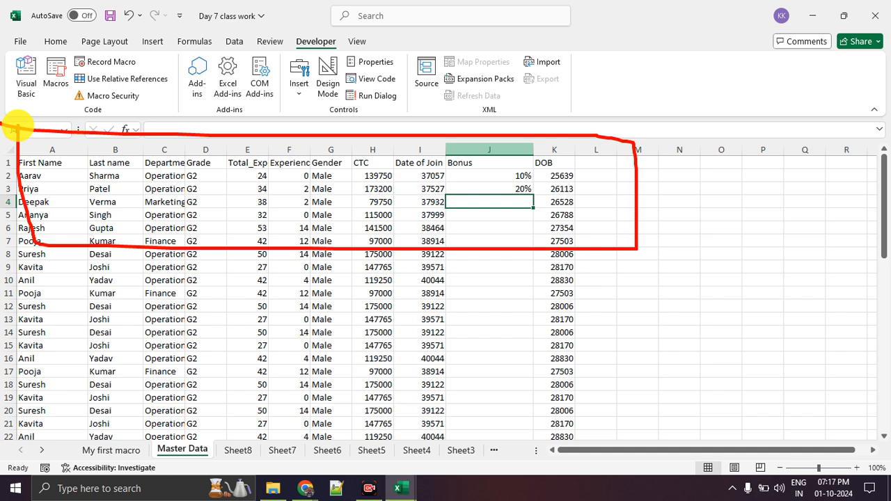
key(Escape)
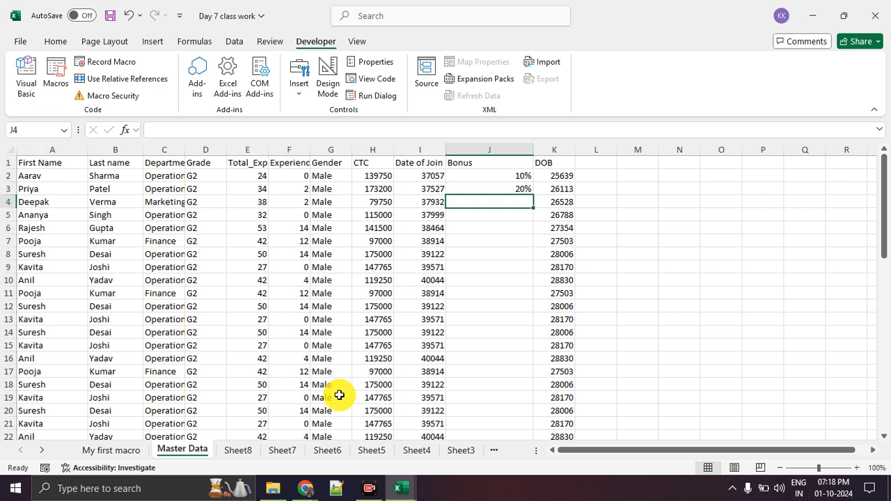
- Switch to the Google Meet call in Chrome, check the in-call messages and close them again
click(306, 488)
click(285, 458)
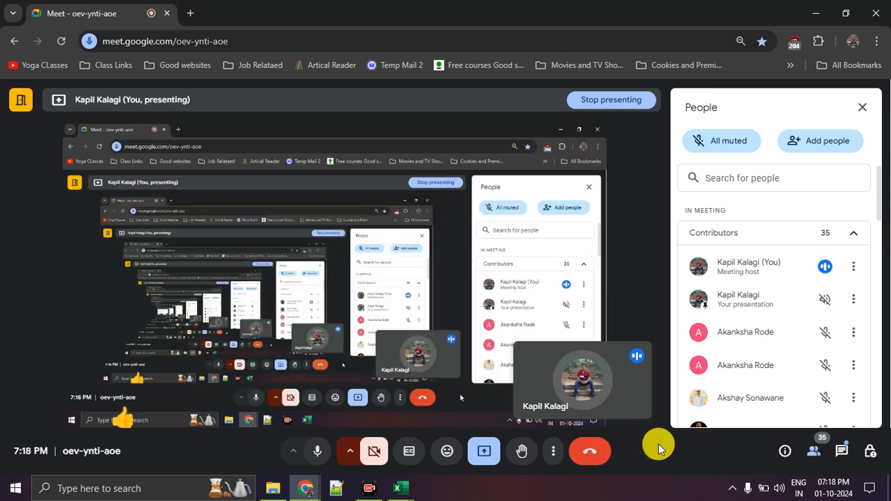
click(831, 458)
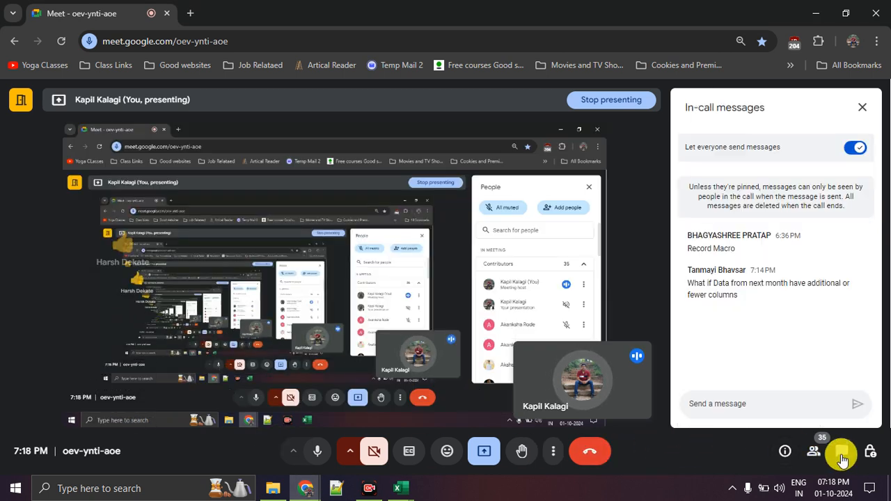
click(831, 459)
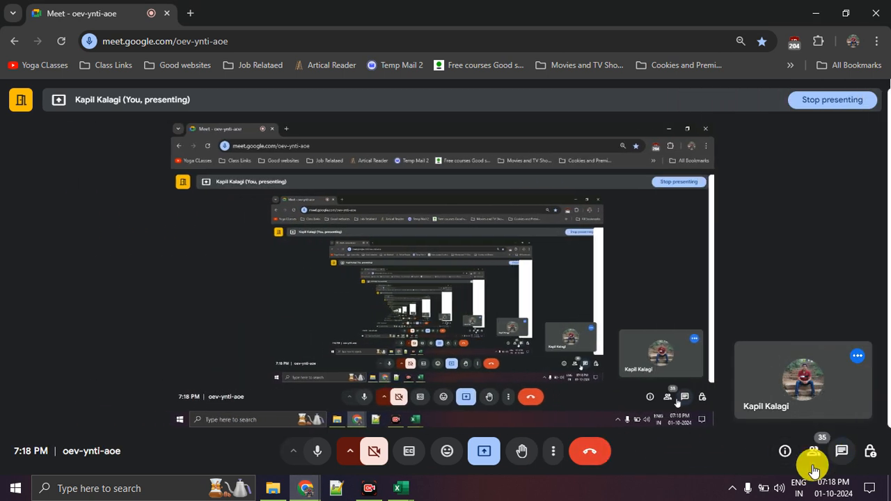
- Show the meeting in full screen and read the in-call messages
click(553, 454)
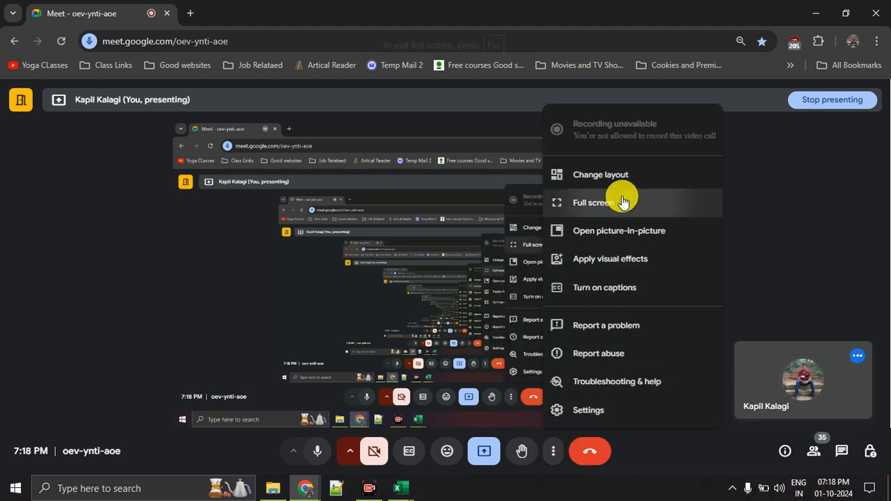
click(622, 202)
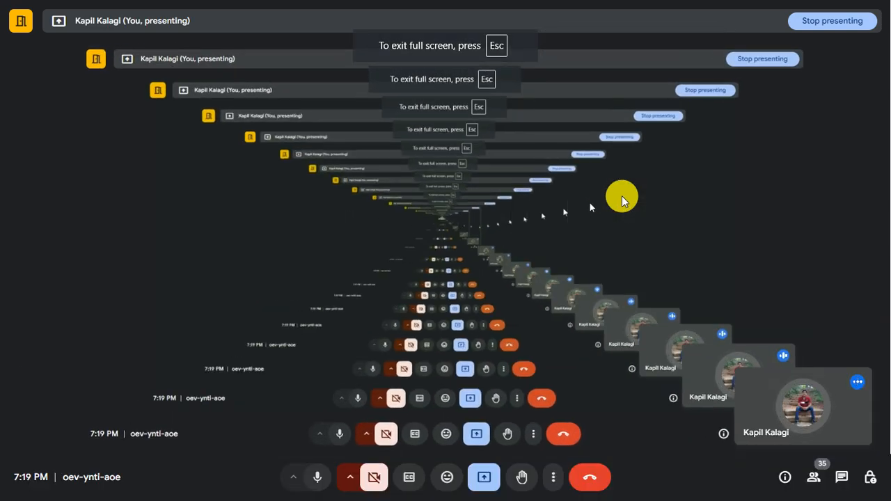
click(837, 481)
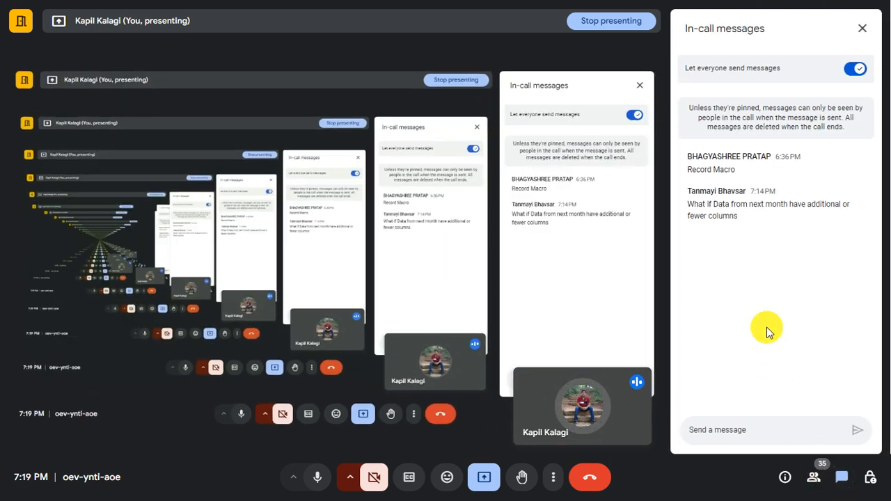
- Go through the meeting's participant list from the first contributor to the last, and leave full screen
click(804, 482)
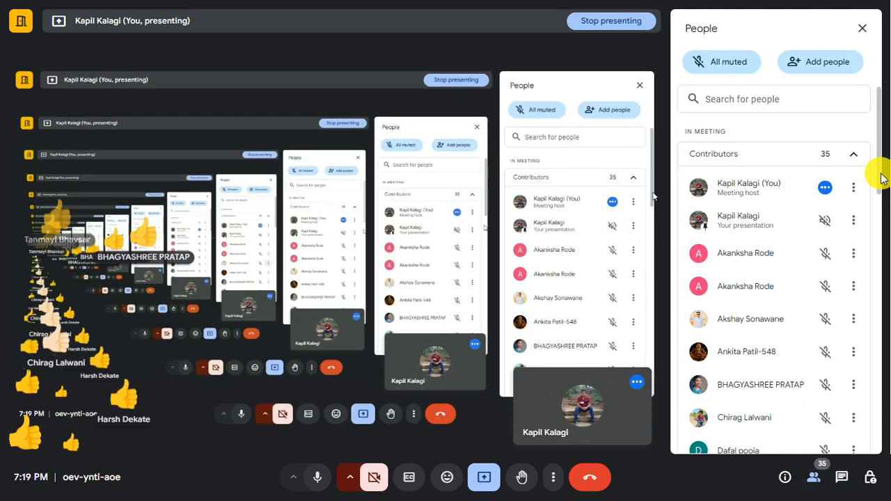
scroll(881, 225, down, 2)
drag(882, 237, 882, 218)
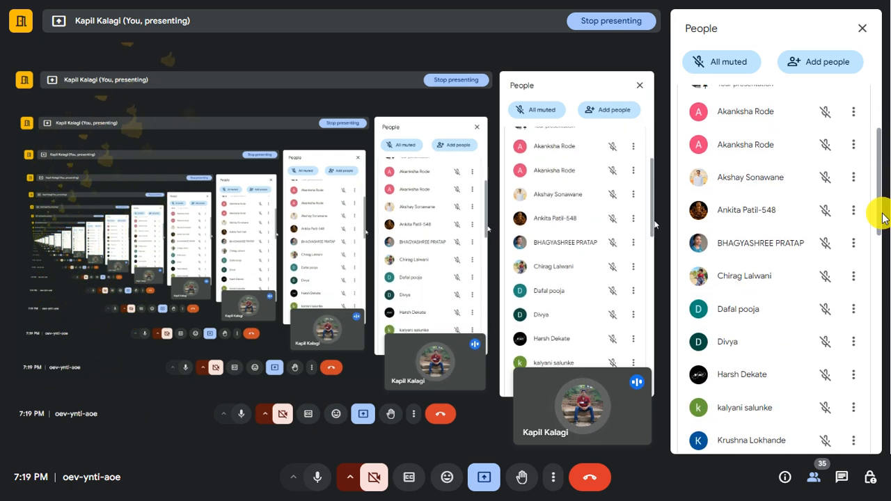
drag(881, 216, 882, 218)
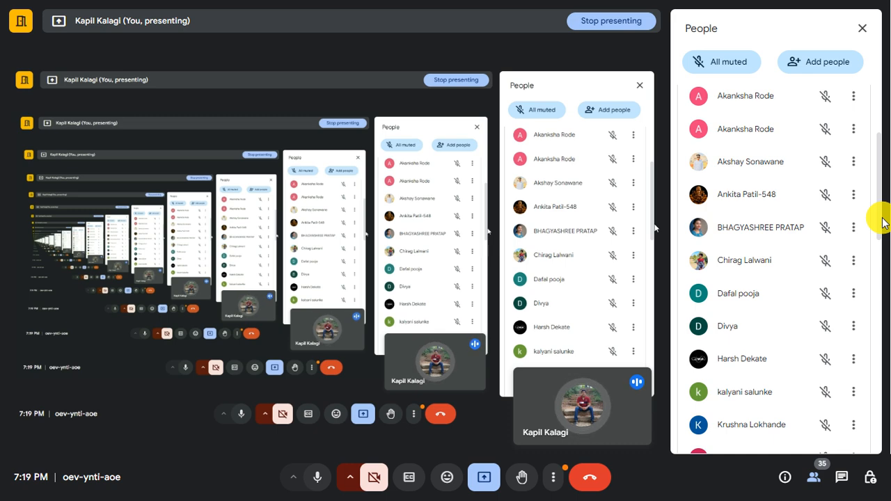
drag(881, 218, 888, 325)
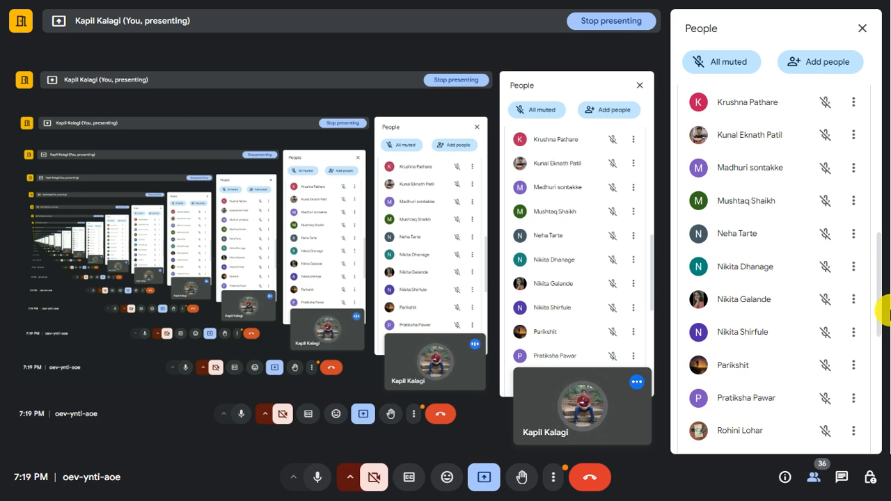
drag(879, 294, 881, 394)
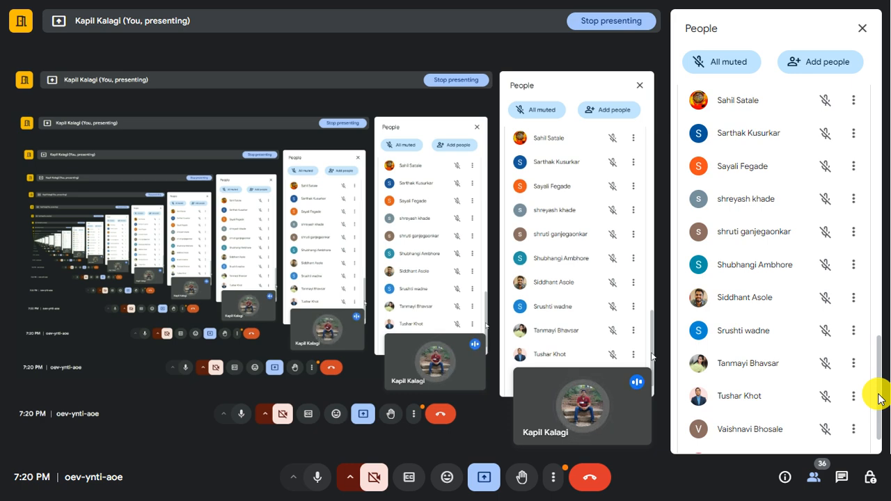
drag(881, 397, 881, 455)
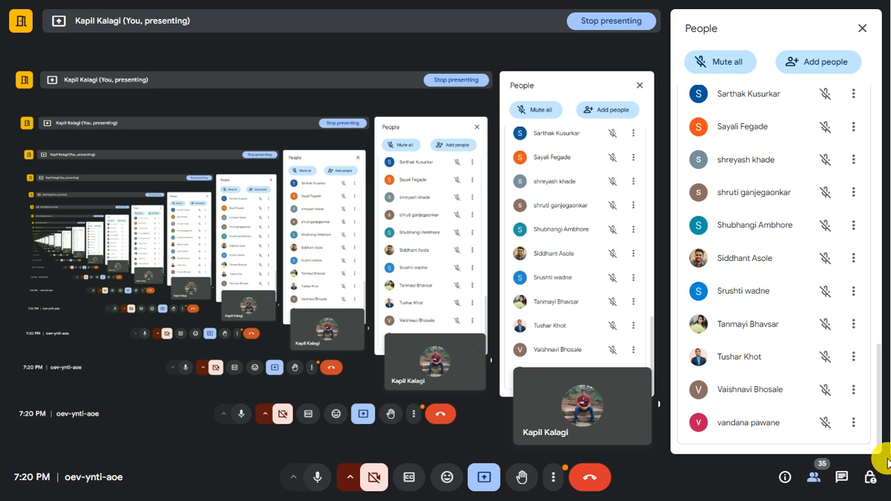
key(F11)
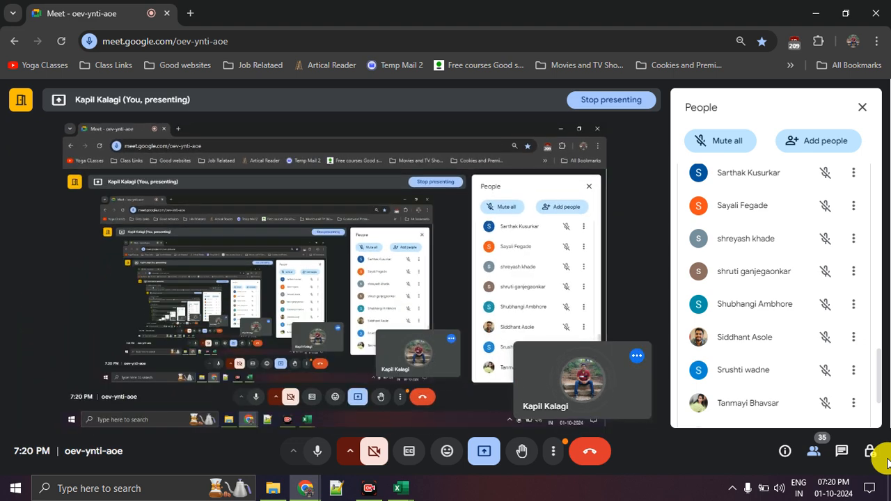
- Mute the microphone in the call and turn it back on
click(309, 457)
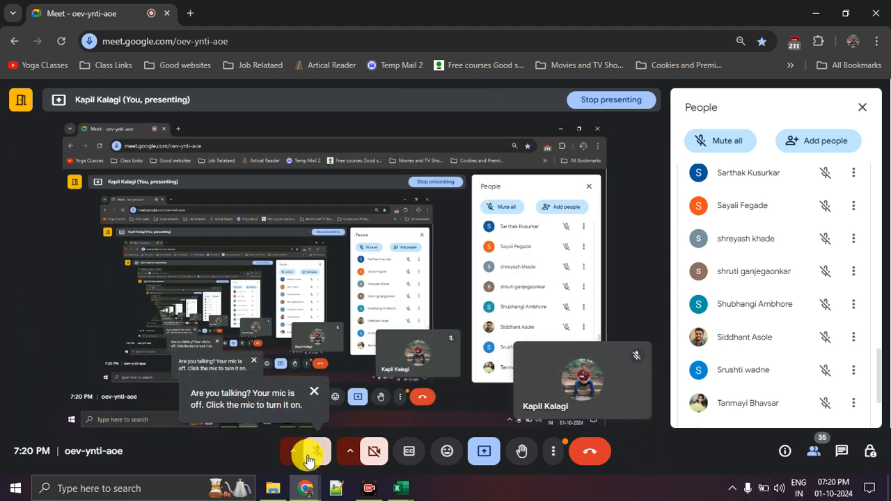
click(308, 458)
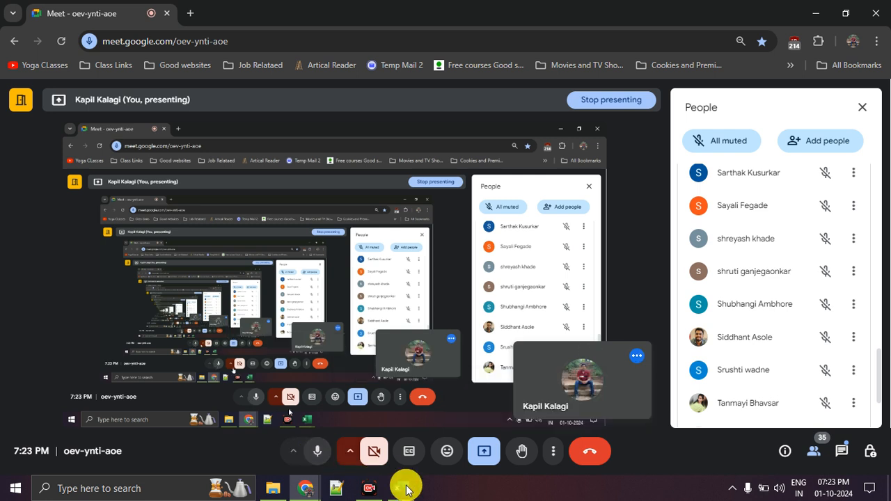
- Read the new in-call messages and check who is still in the participant list
click(842, 458)
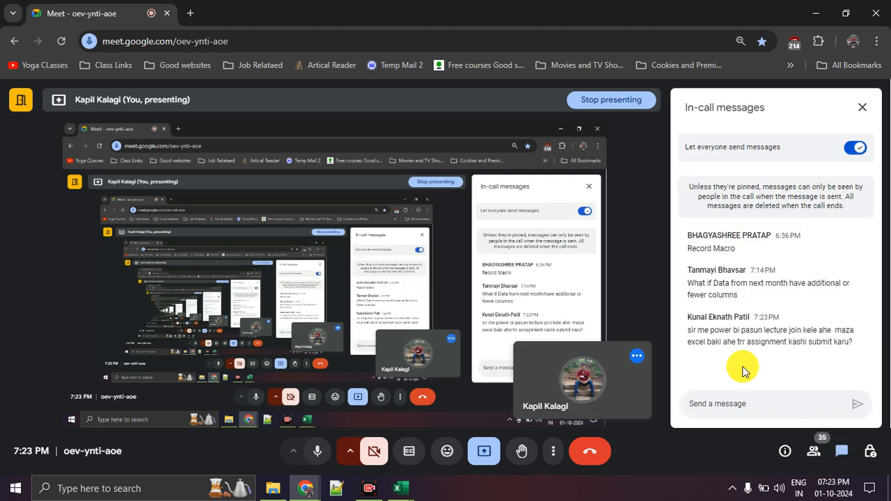
click(809, 449)
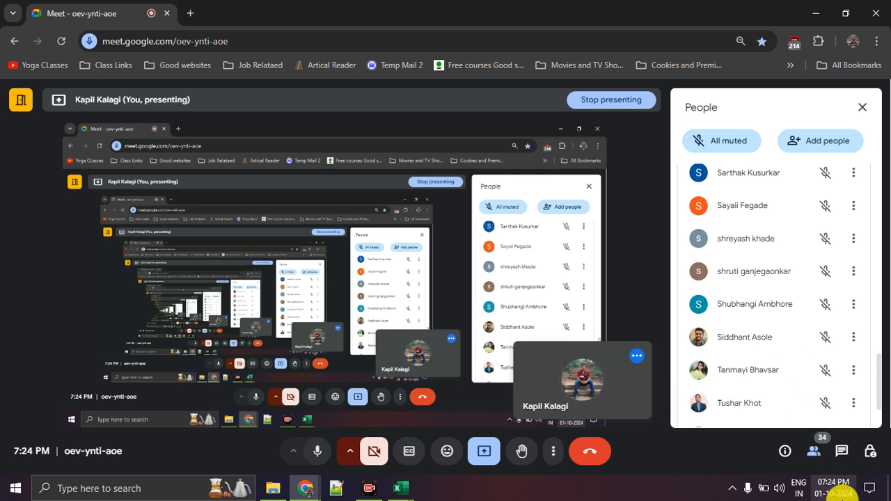
click(842, 454)
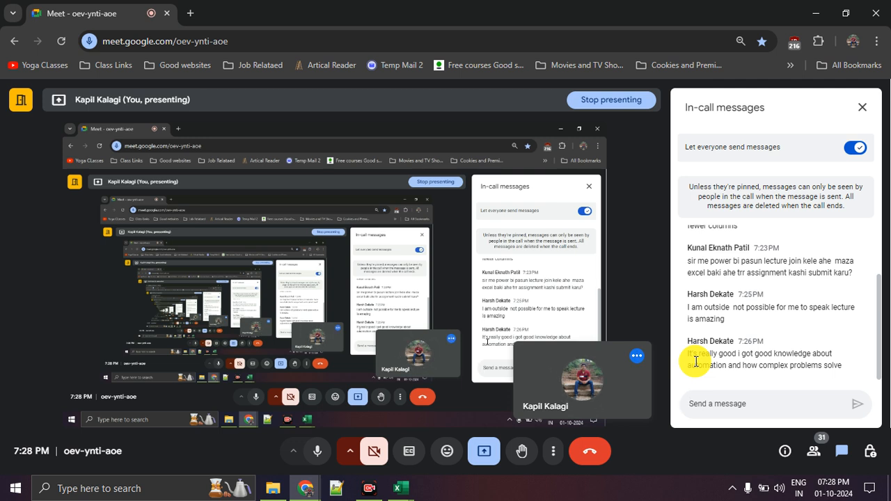
- Mute the call's microphone once more and unmute it
click(318, 453)
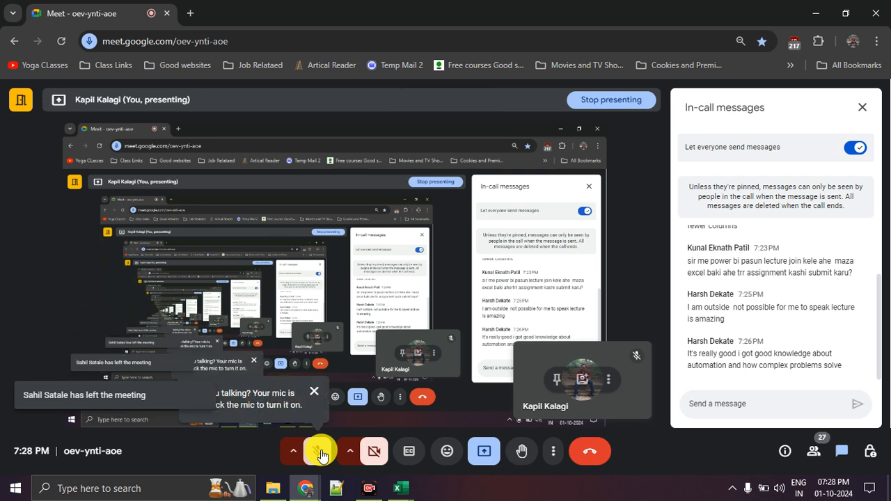
click(320, 452)
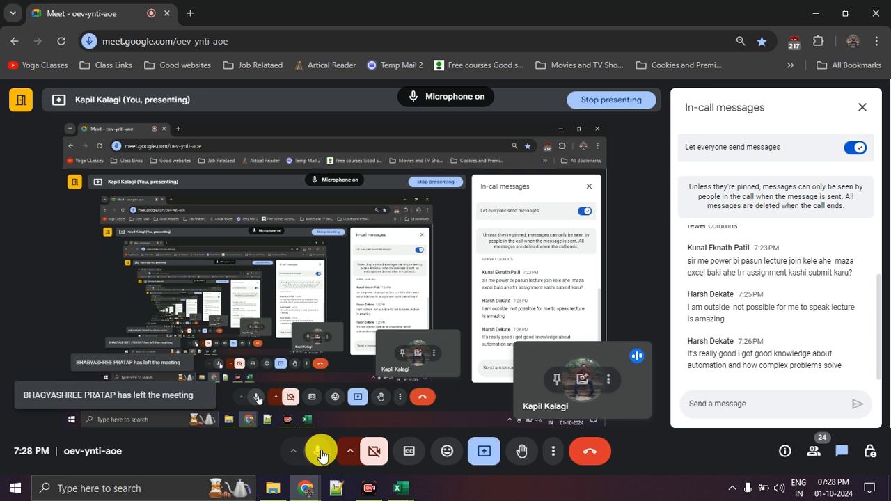